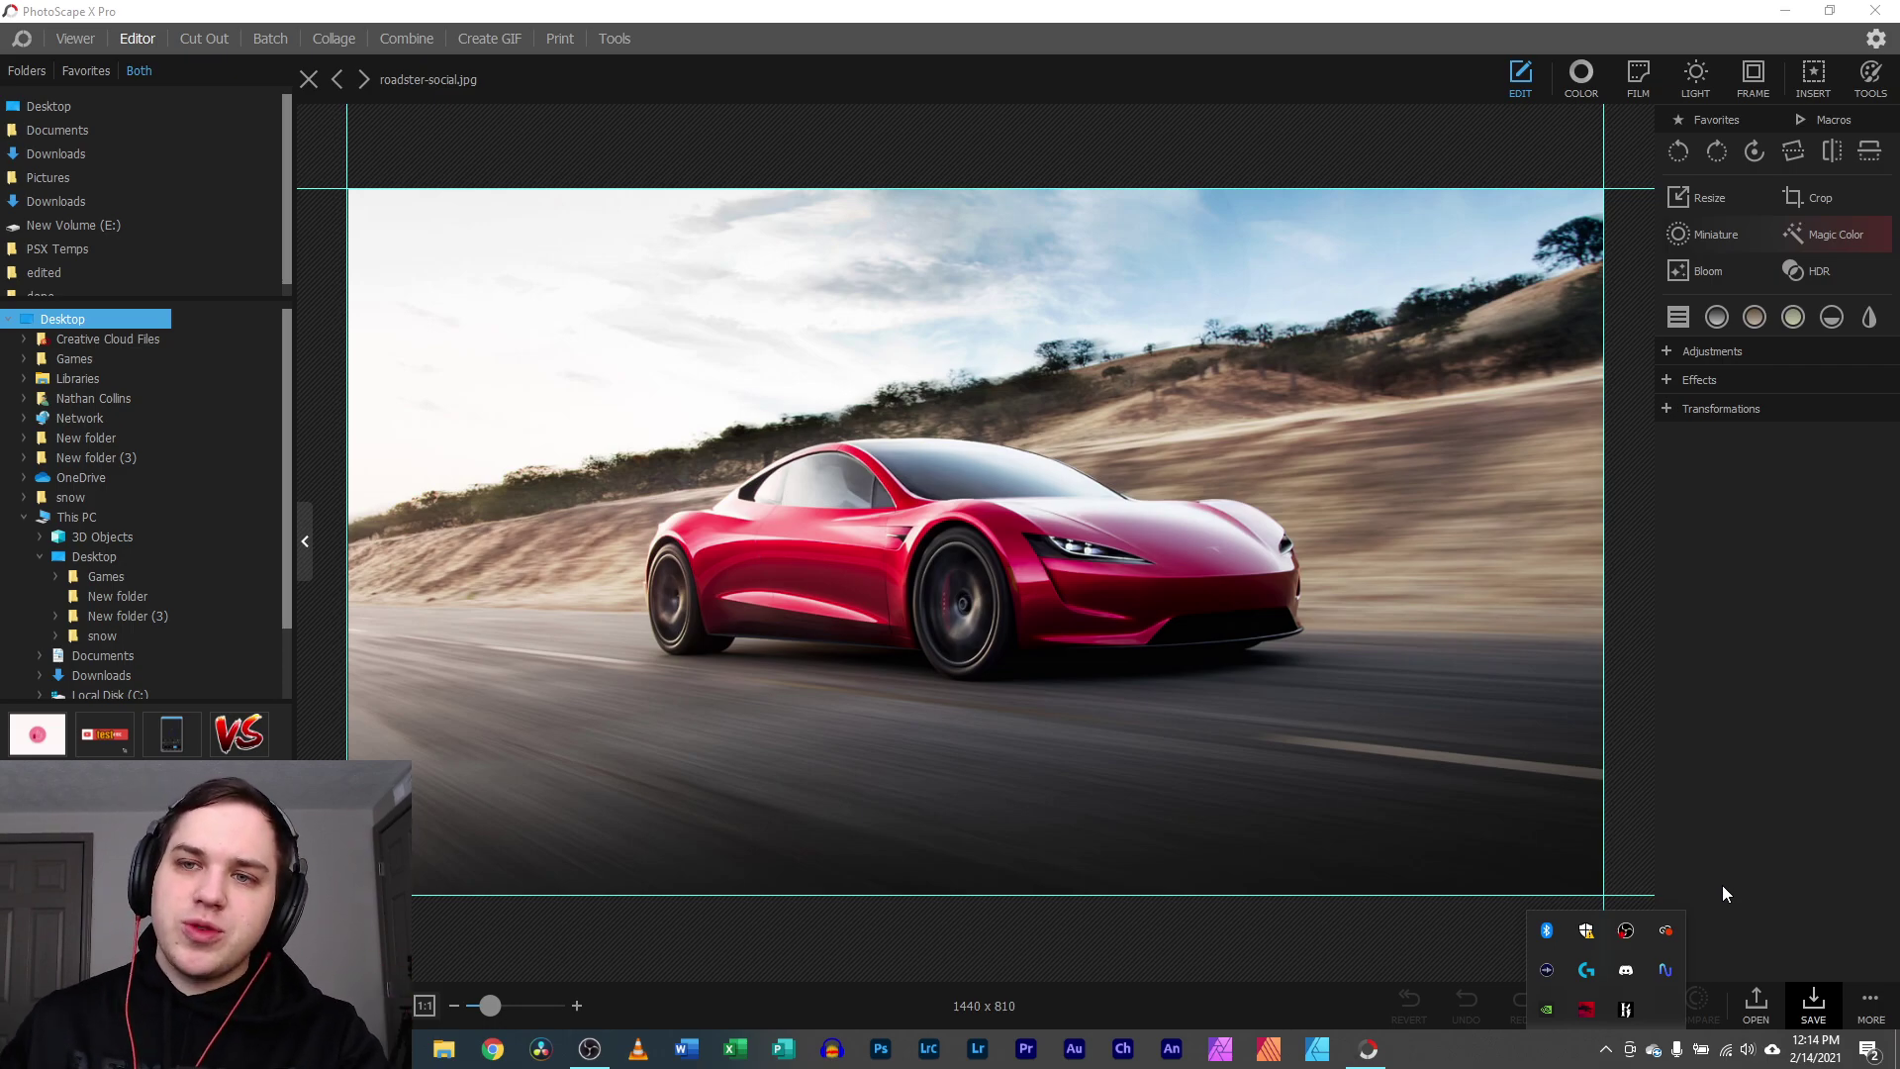
{"action": "left_click", "coordinate": [1639, 83]}
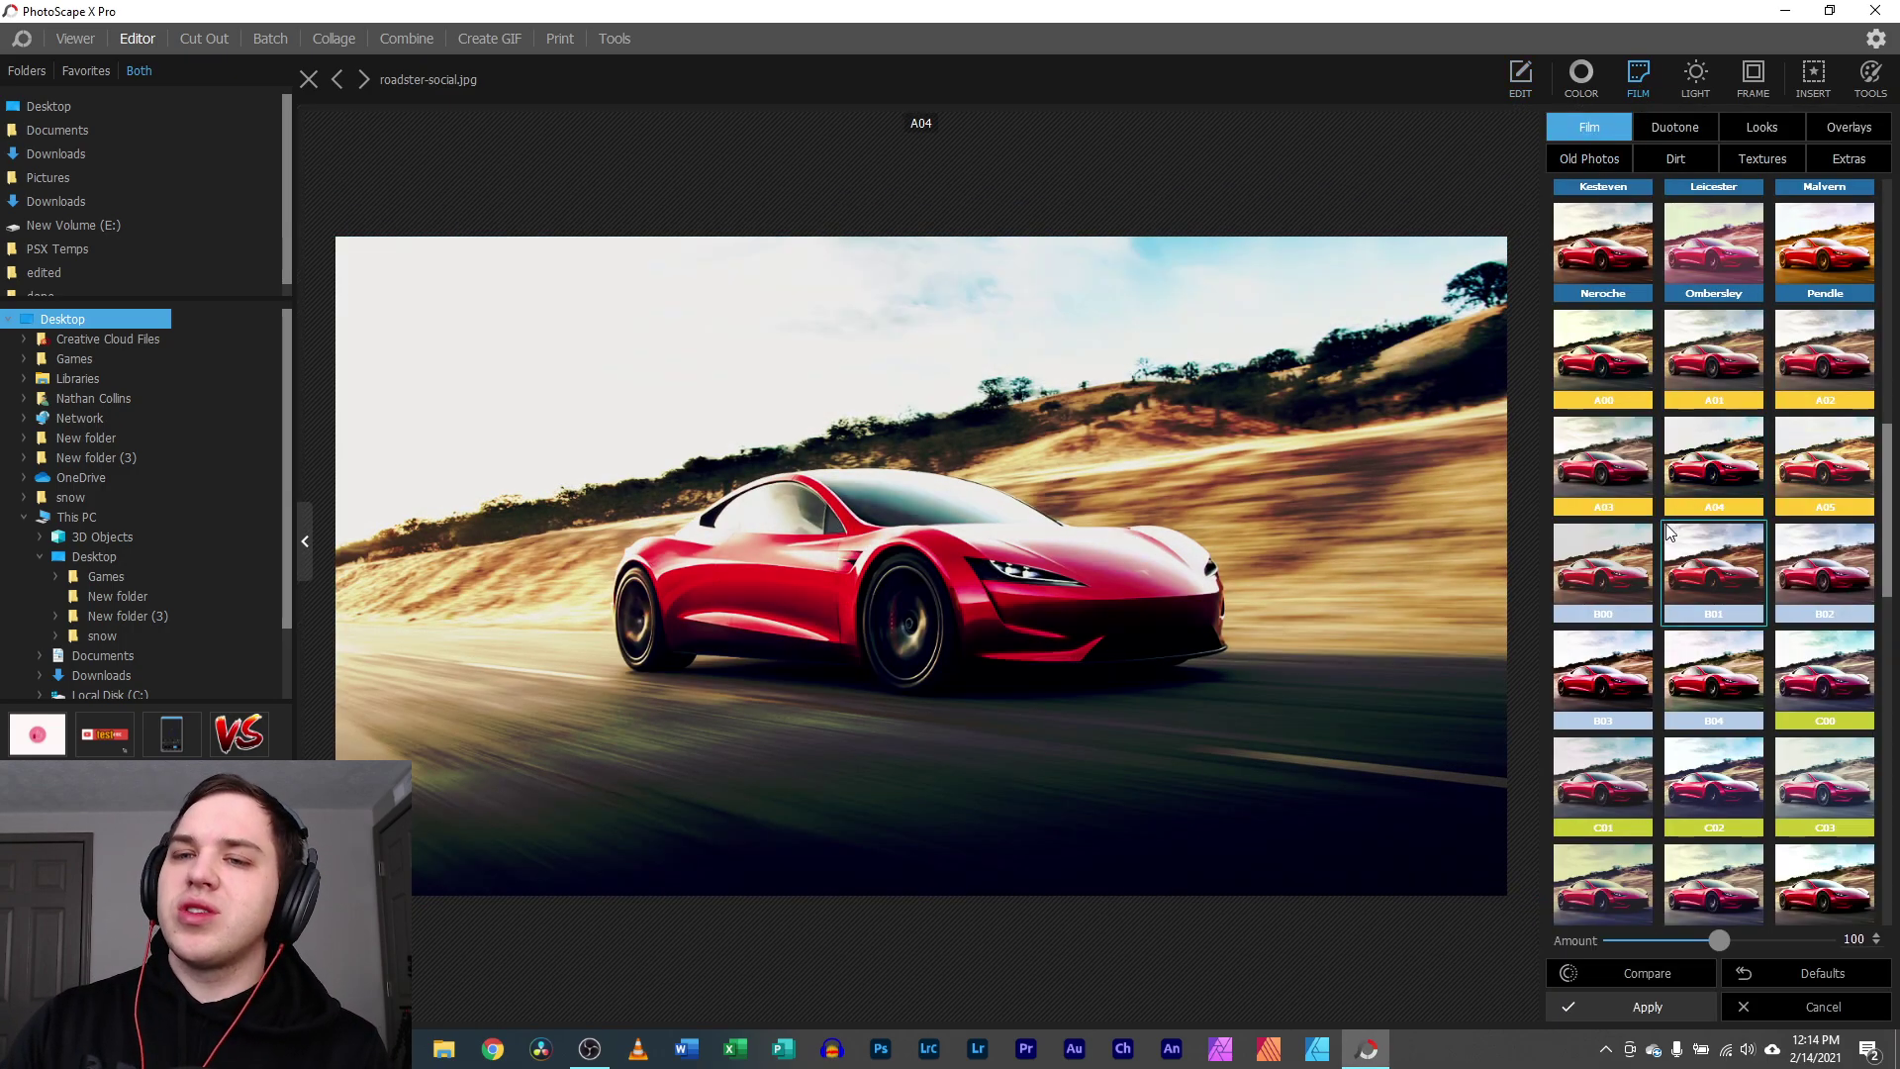
{"action": "left_click", "coordinate": [1600, 477]}
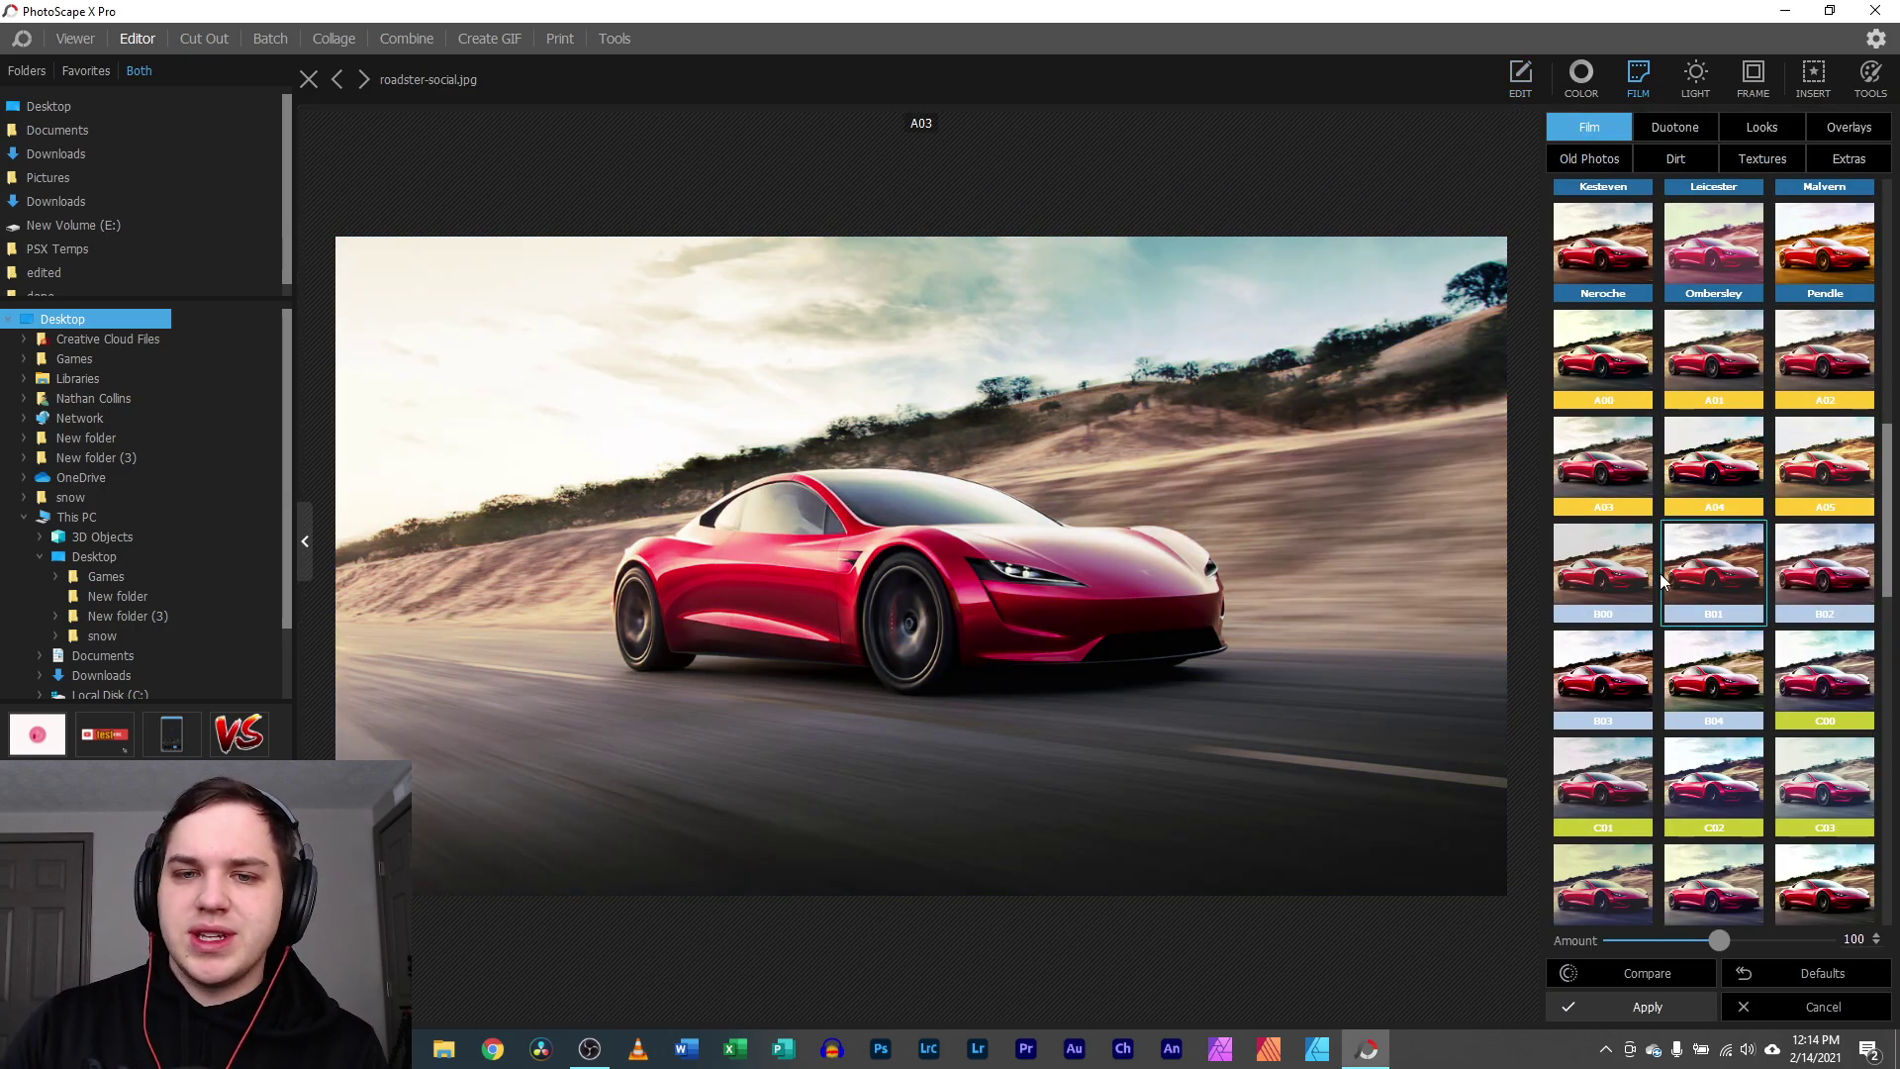
{"action": "left_click", "coordinate": [1803, 678]}
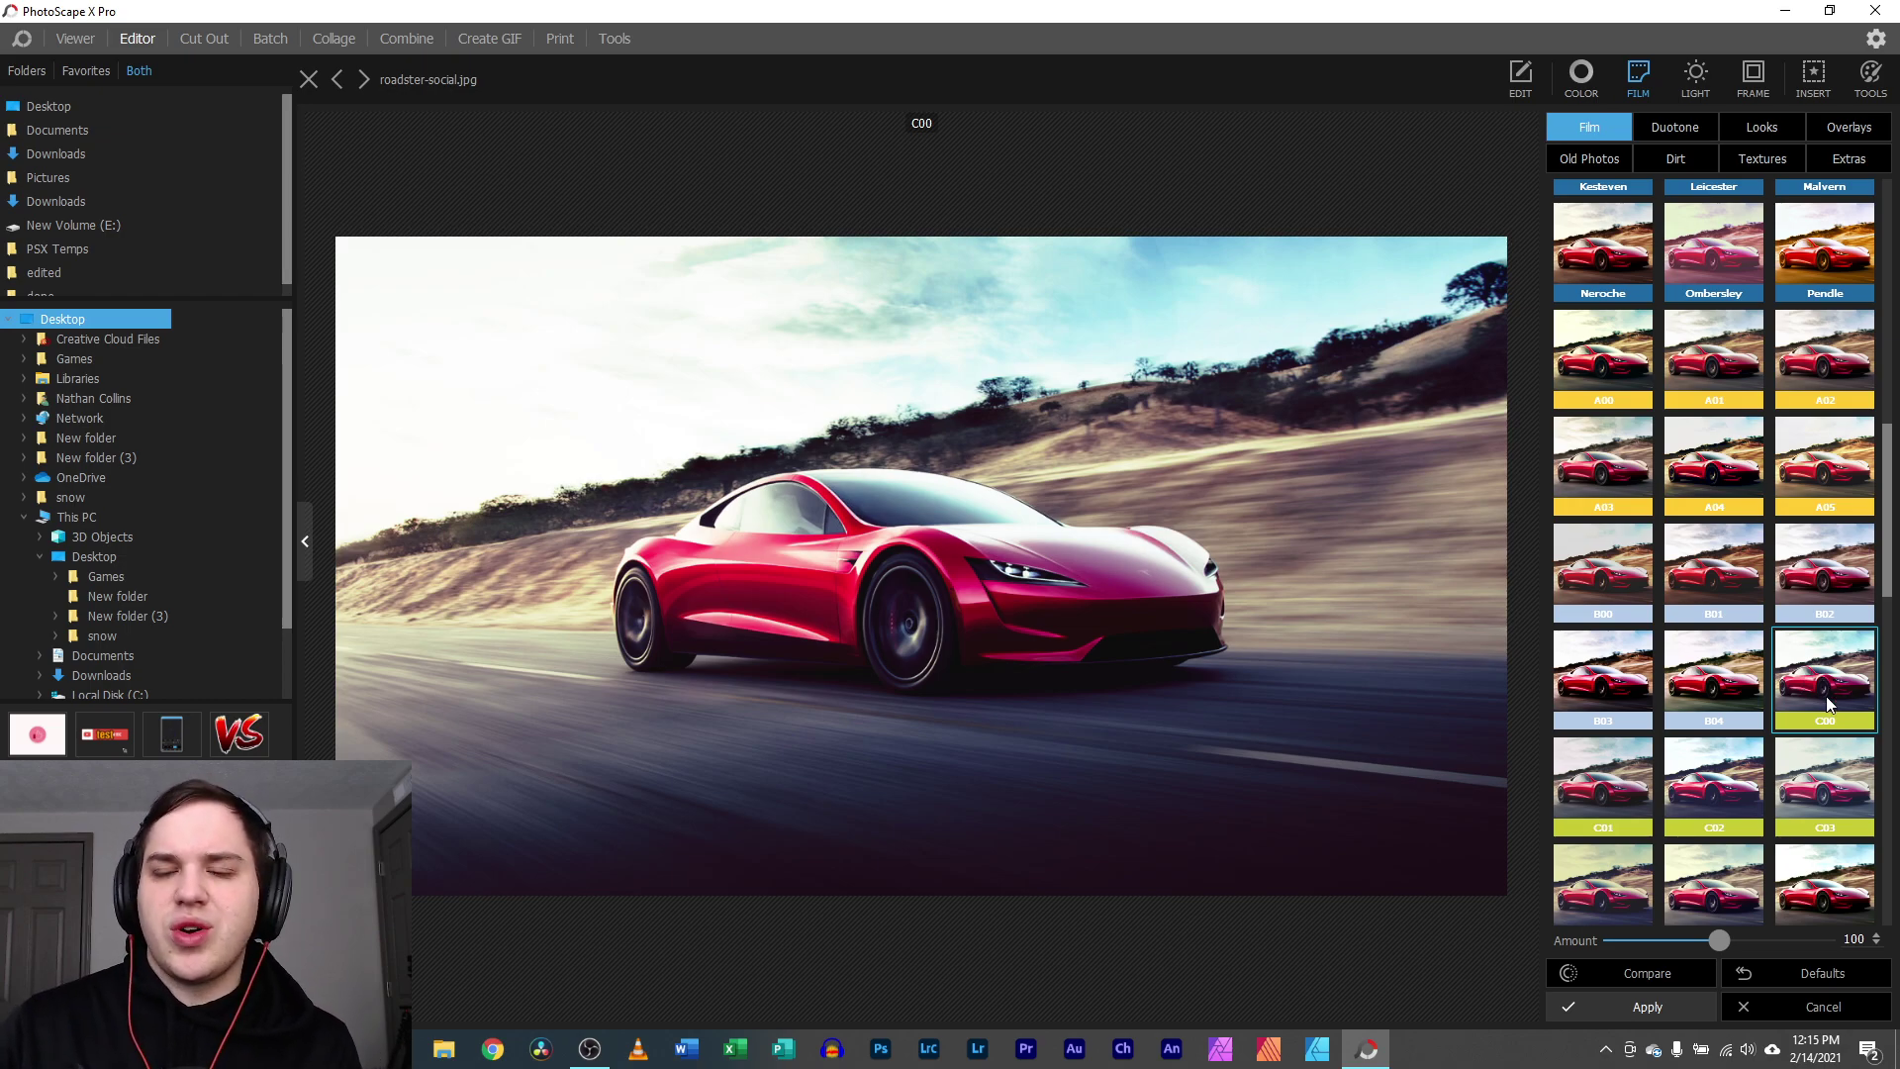
{"action": "left_click", "coordinate": [1605, 290]}
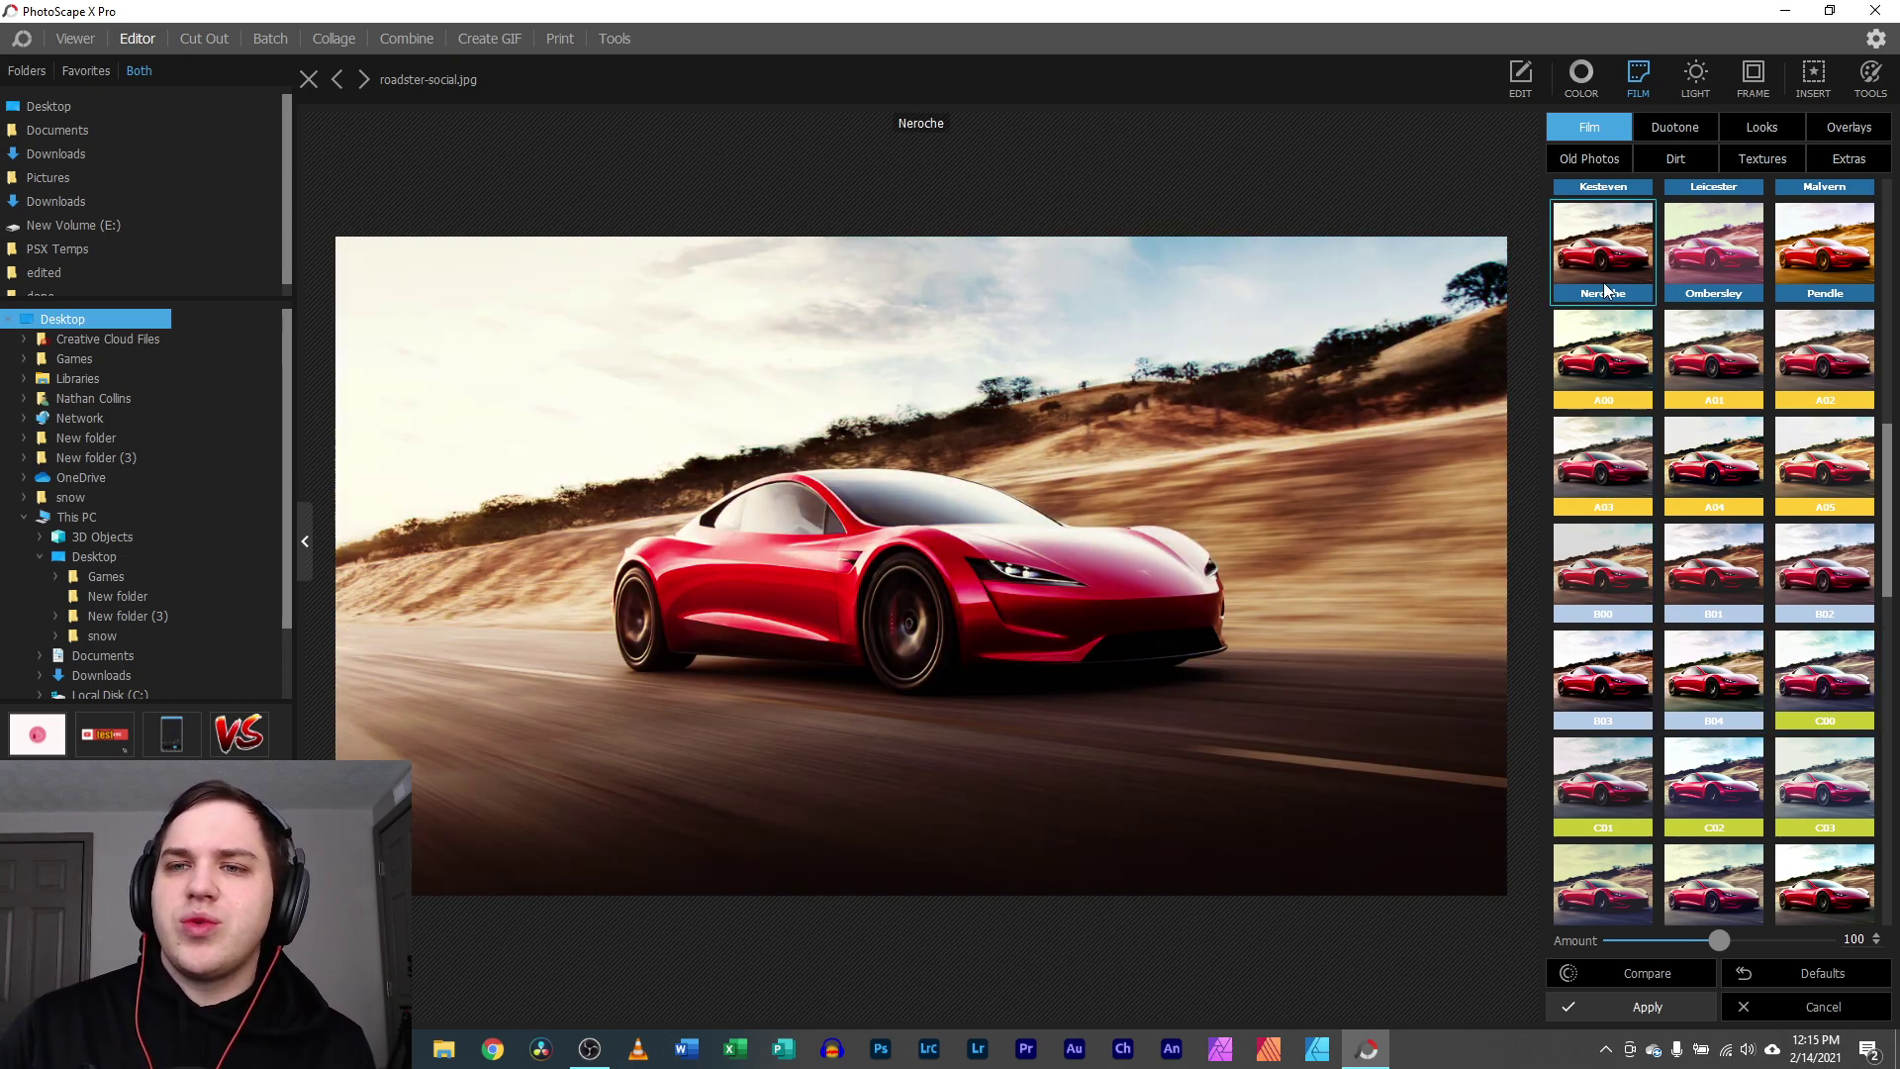
{"action": "left_click", "coordinate": [1583, 212]}
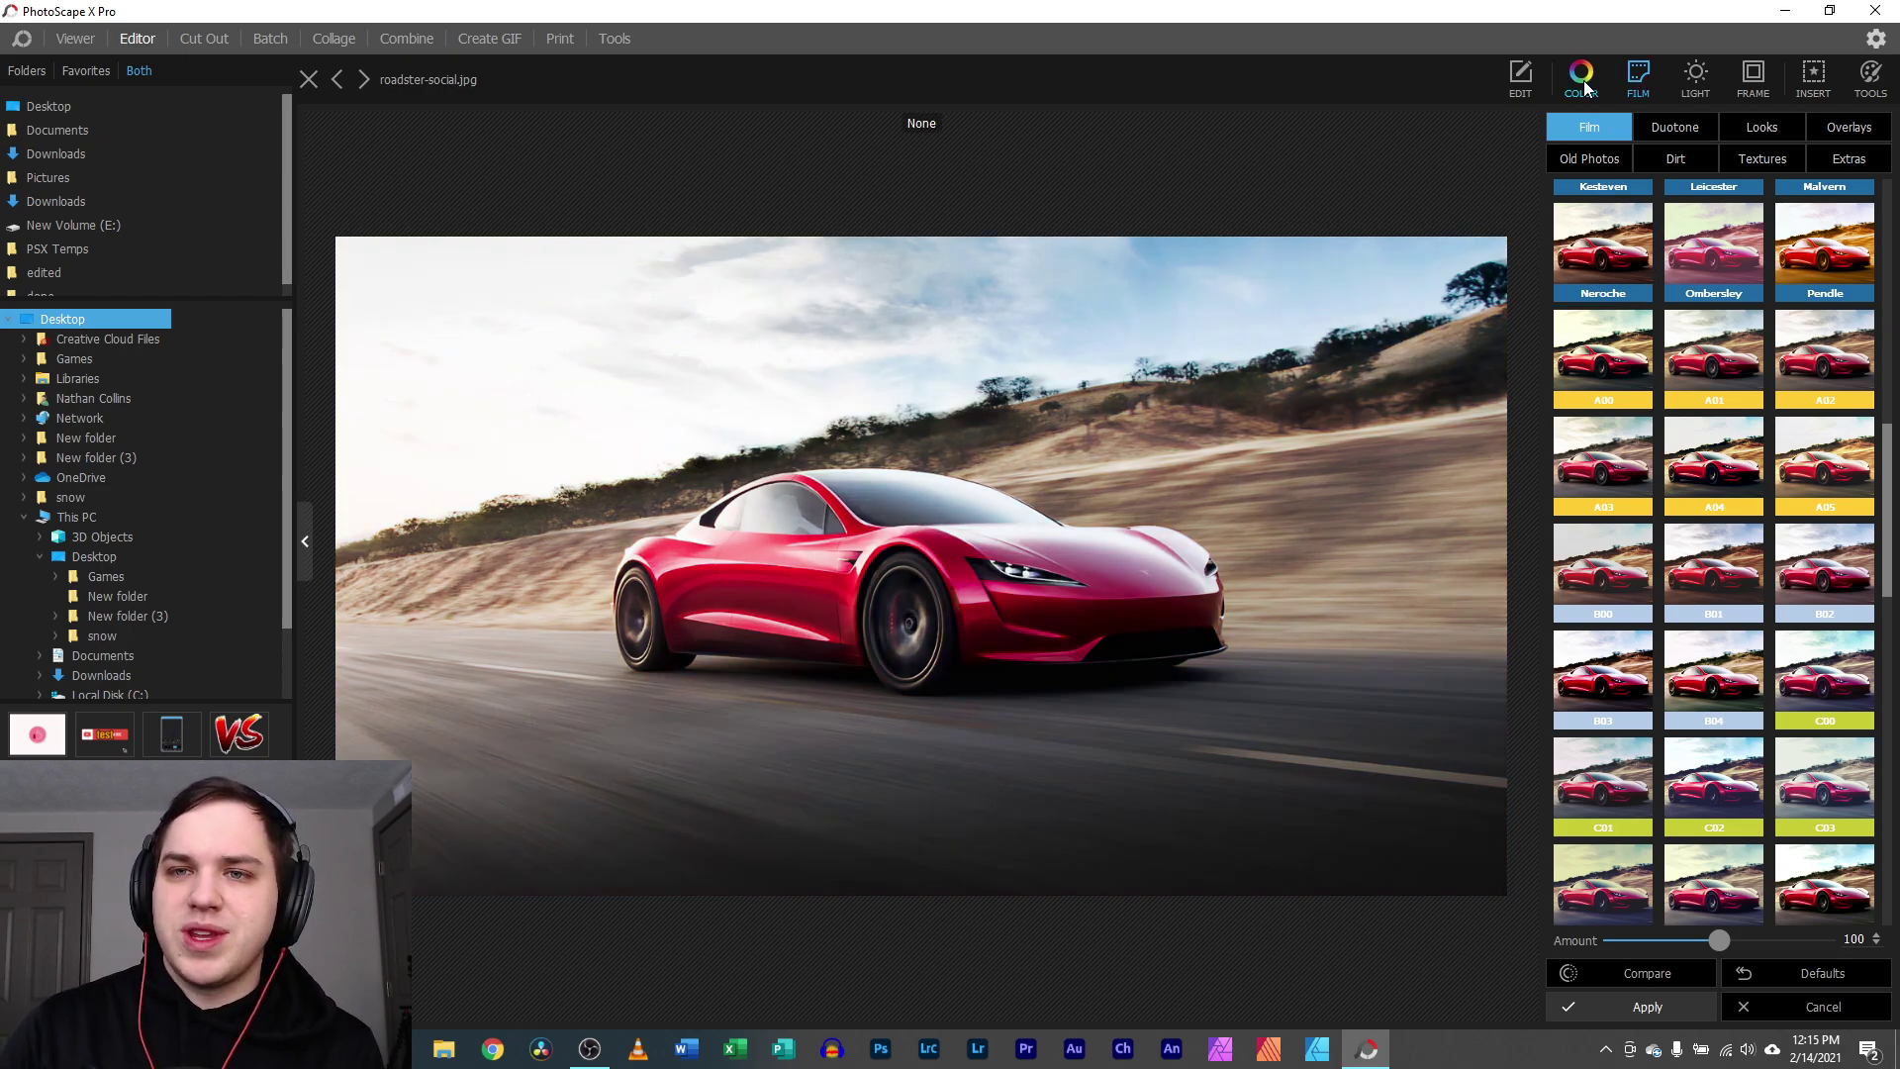
{"action": "left_click", "coordinate": [1521, 76]}
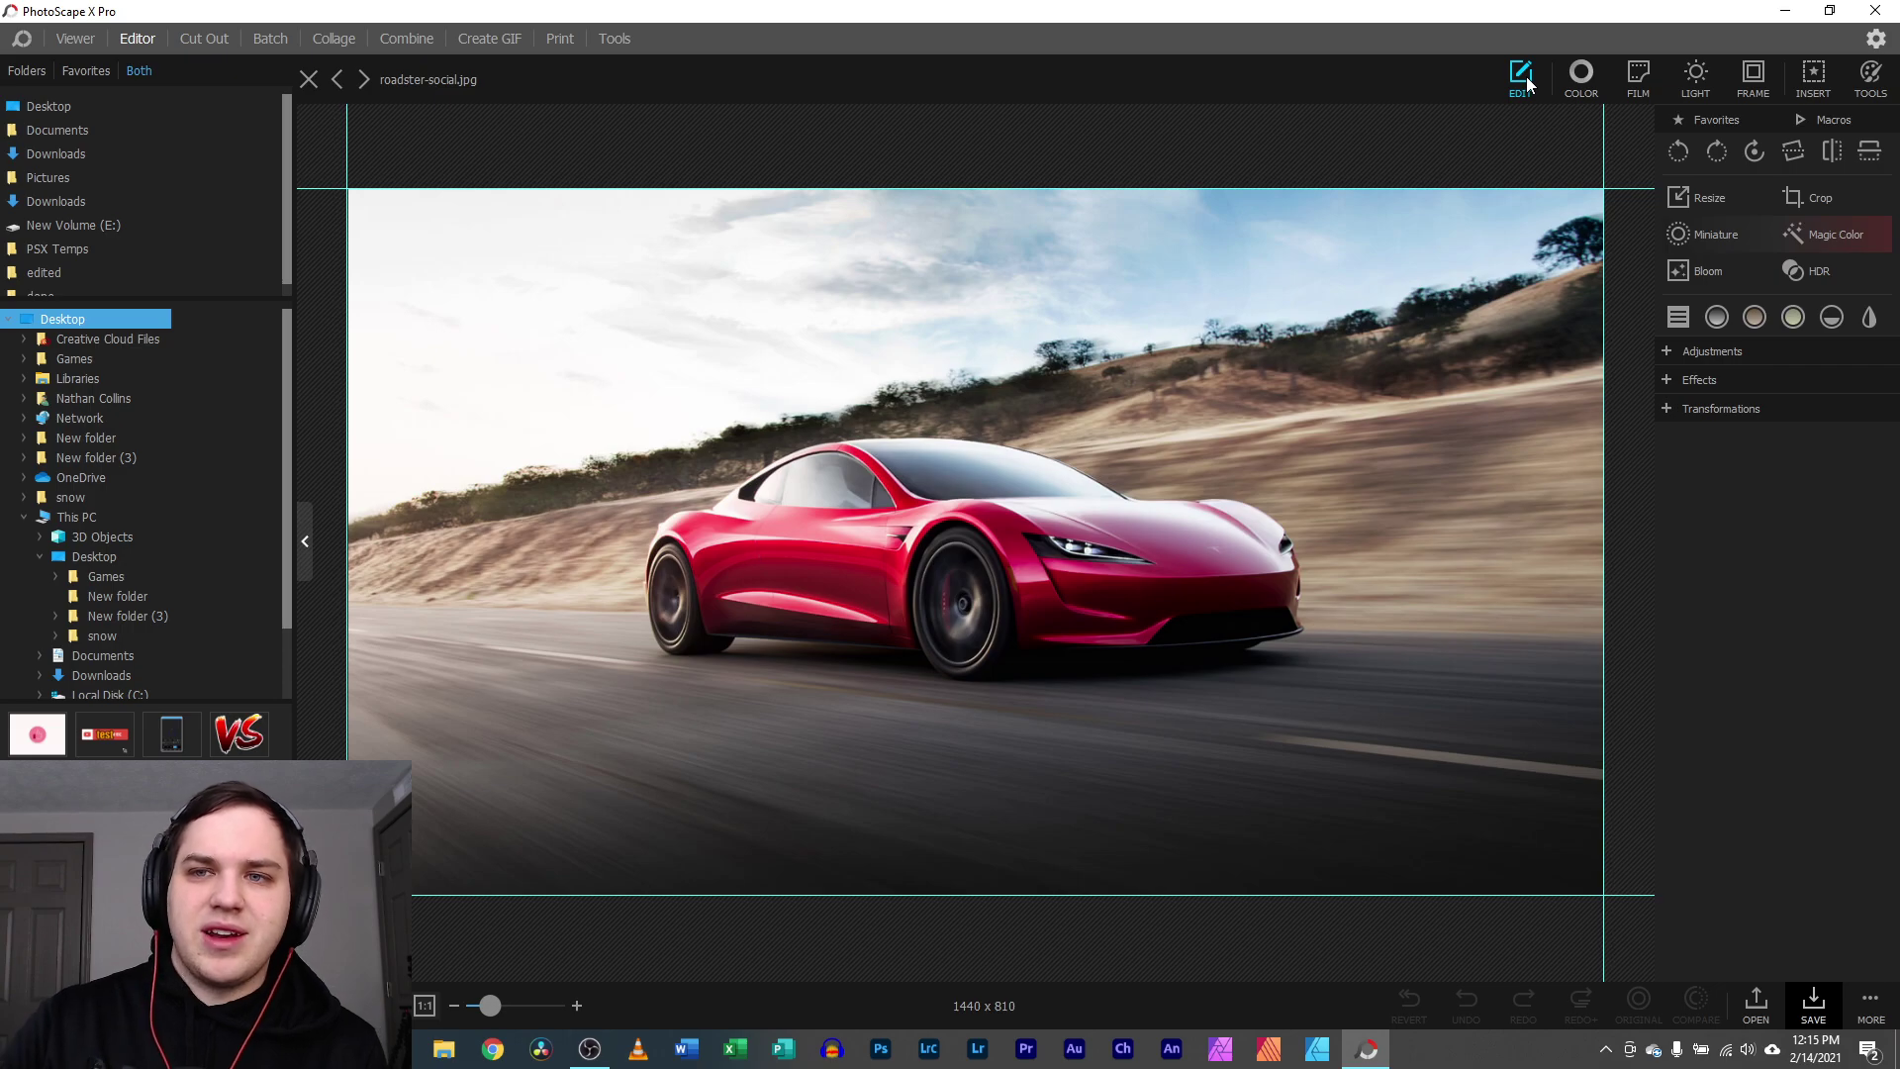
{"action": "left_click", "coordinate": [1639, 75]}
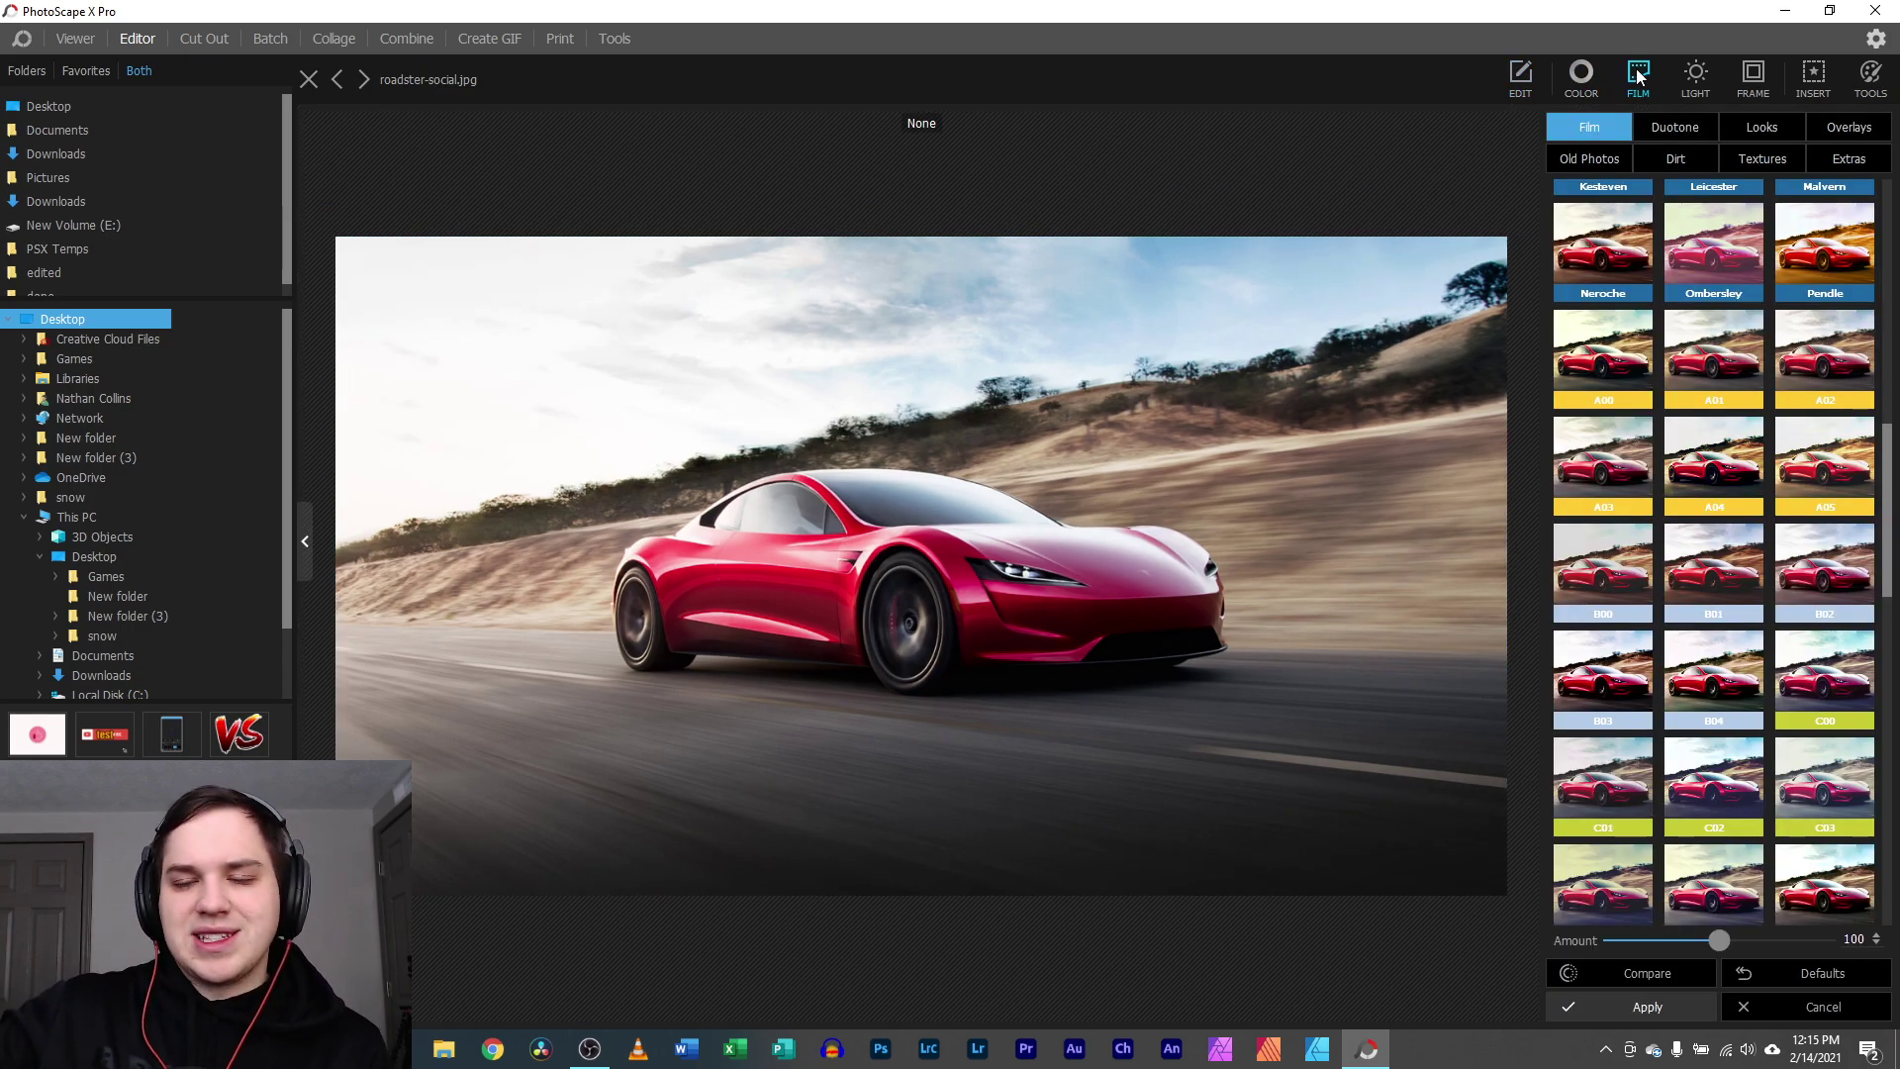
{"action": "scroll", "coordinate": [1782, 445], "scroll_direction": "up", "scroll_amount": 3}
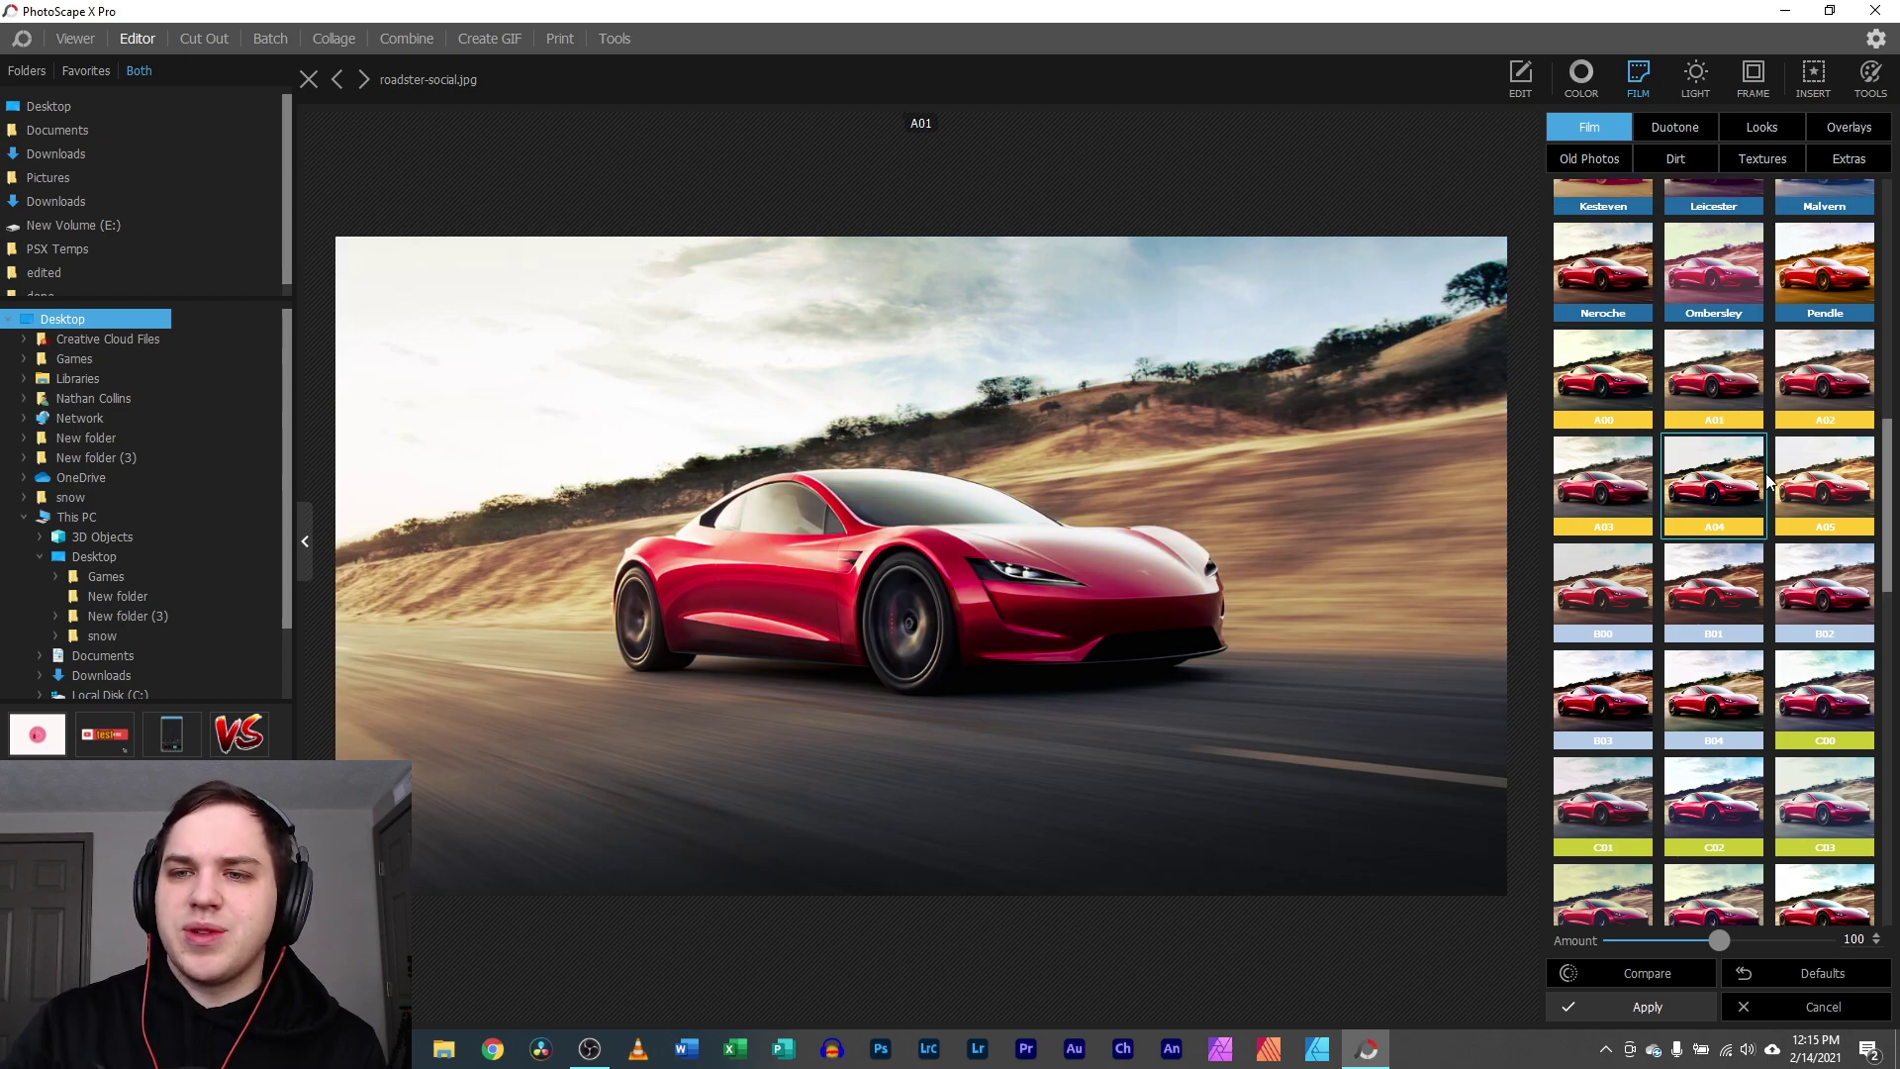
{"action": "left_click", "coordinate": [1843, 485]}
{"action": "scroll", "coordinate": [1861, 465], "scroll_direction": "up", "scroll_amount": 5}
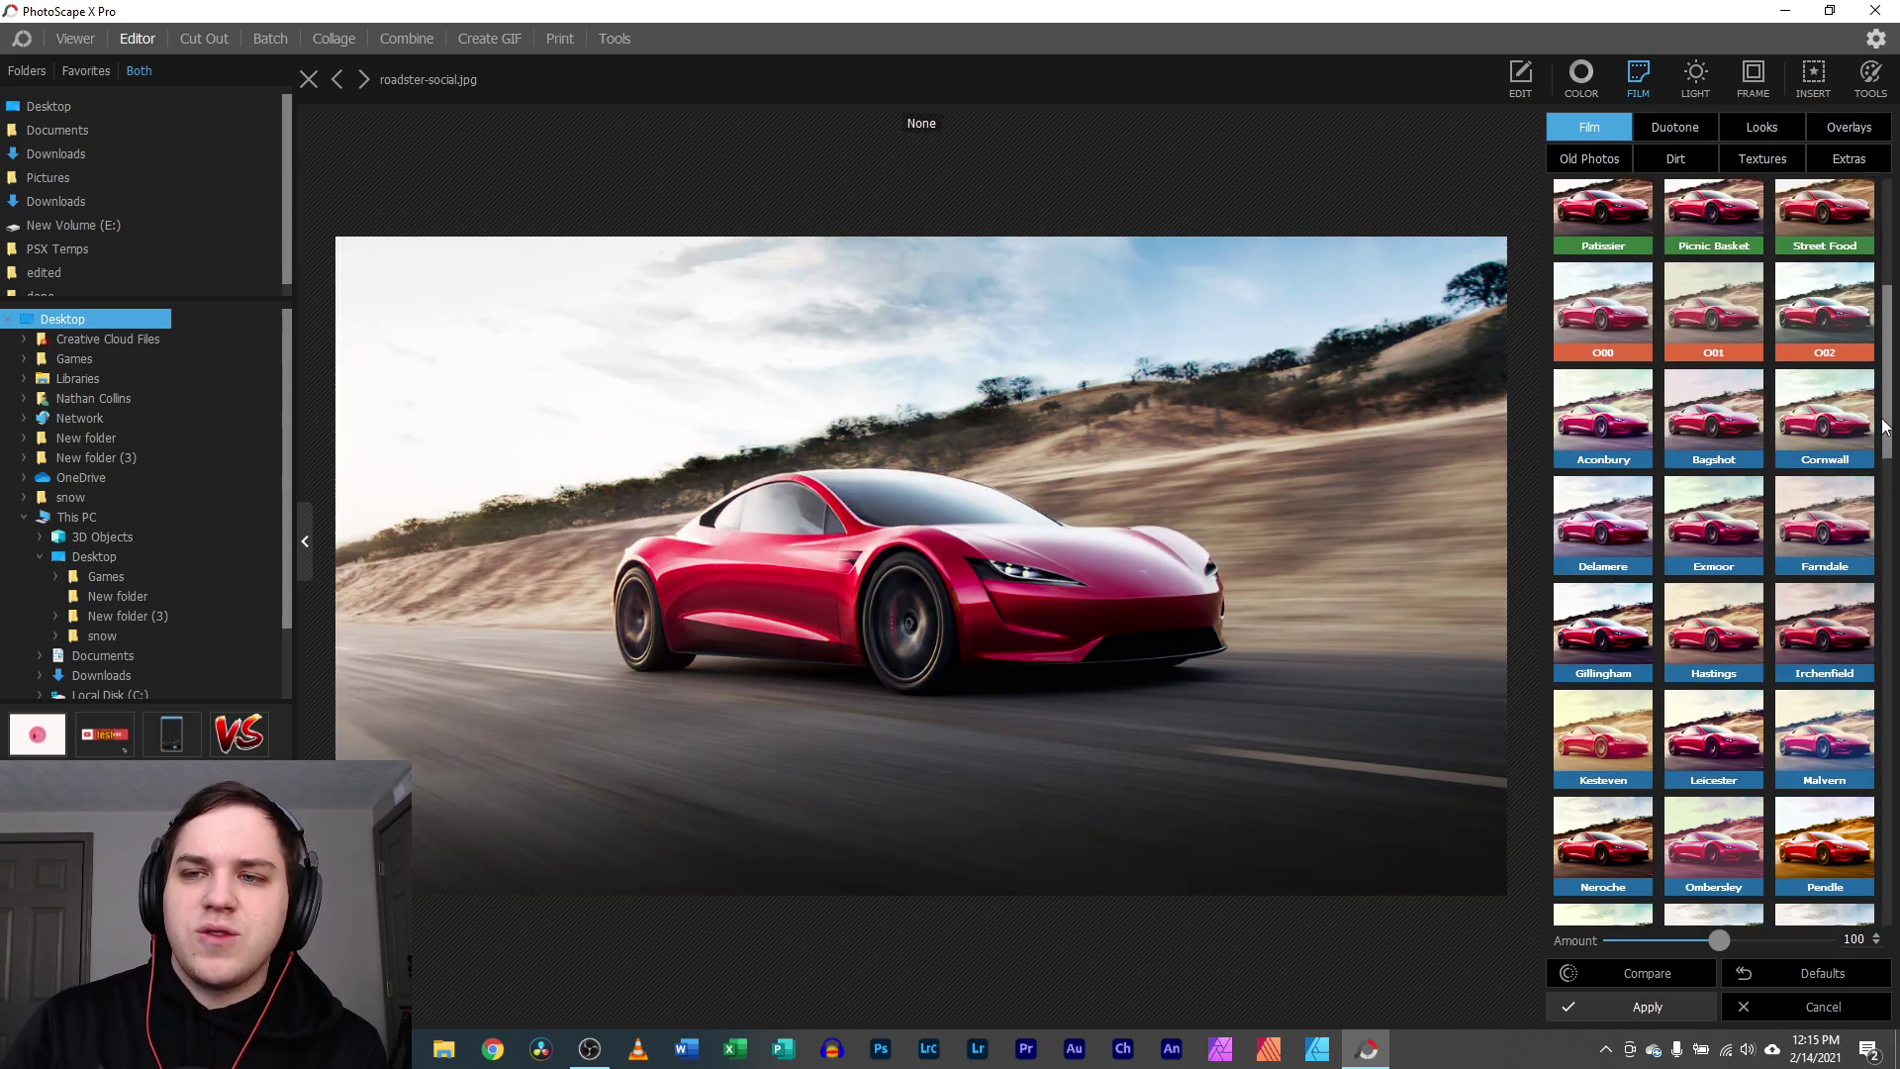
{"action": "scroll", "coordinate": [1885, 421], "scroll_direction": "up", "scroll_amount": 2}
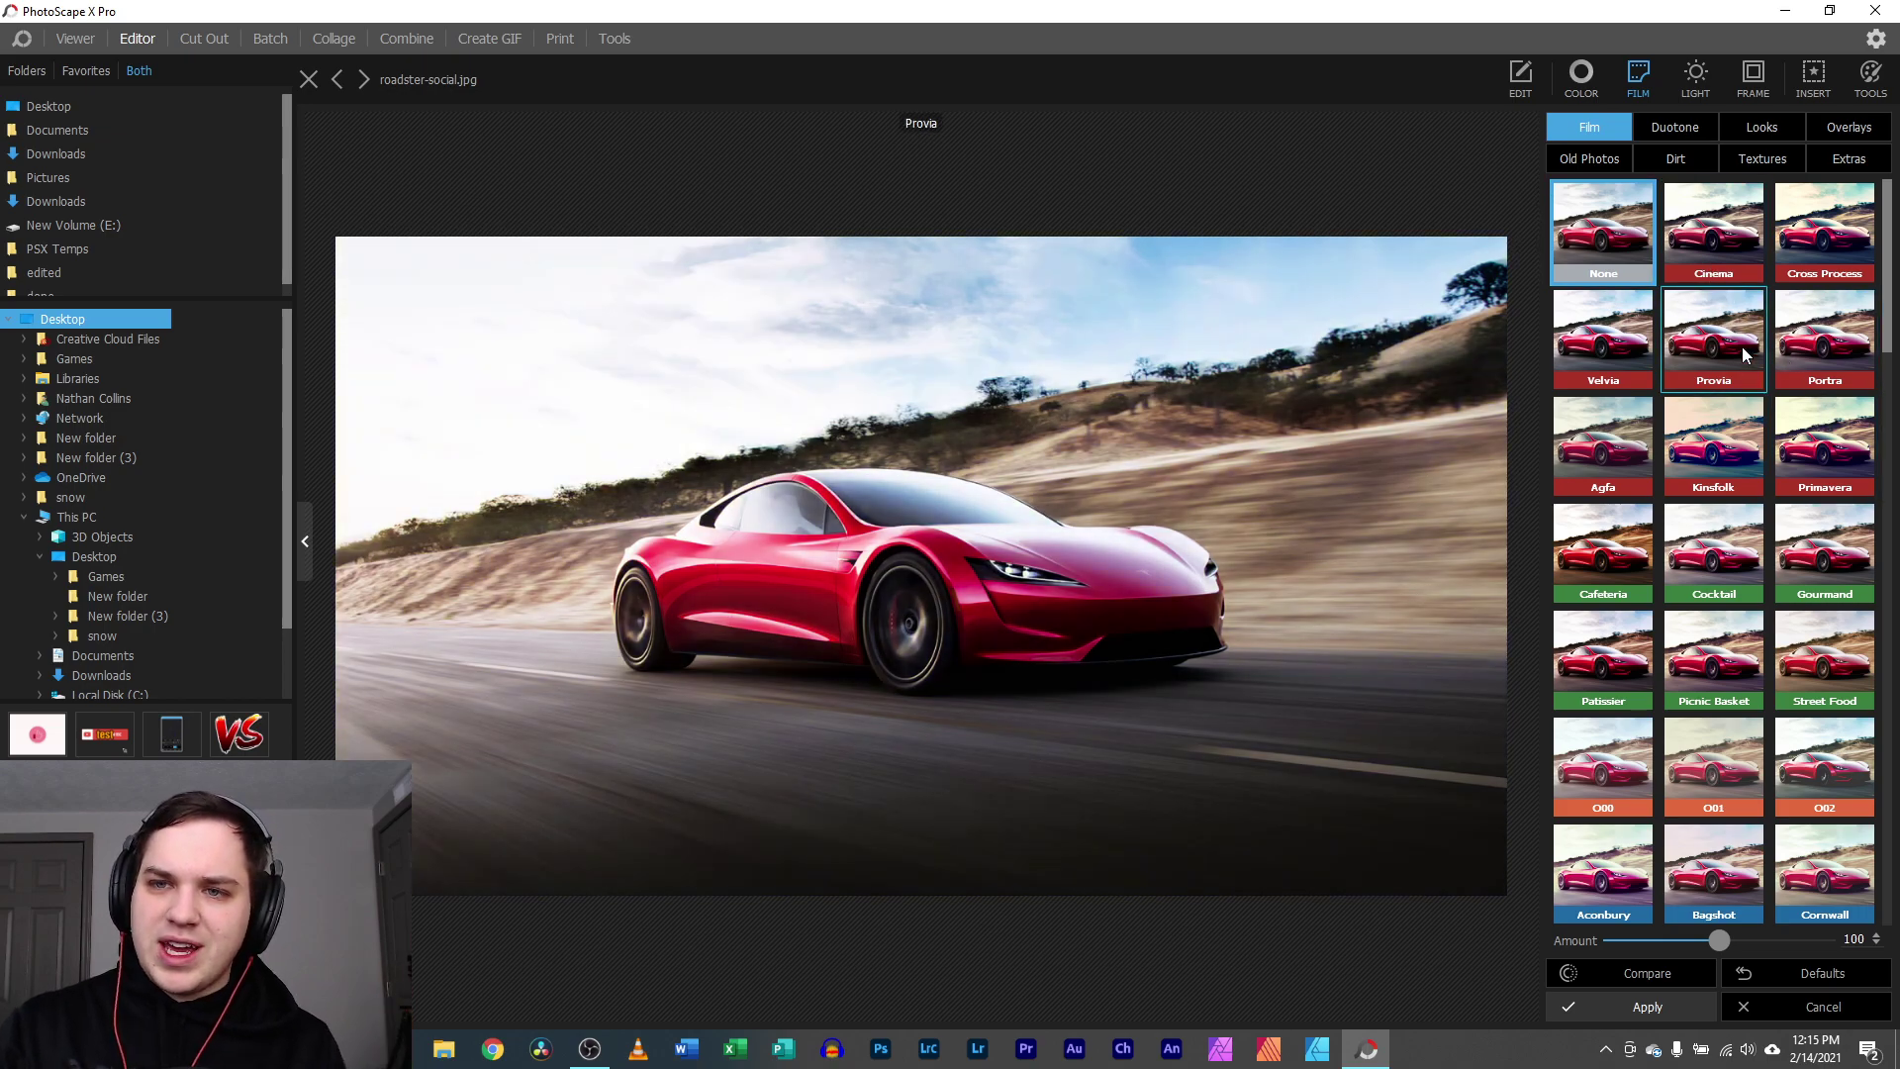
{"action": "left_click", "coordinate": [1682, 126]}
{"action": "left_click", "coordinate": [1764, 122]}
{"action": "left_click", "coordinate": [1849, 159]}
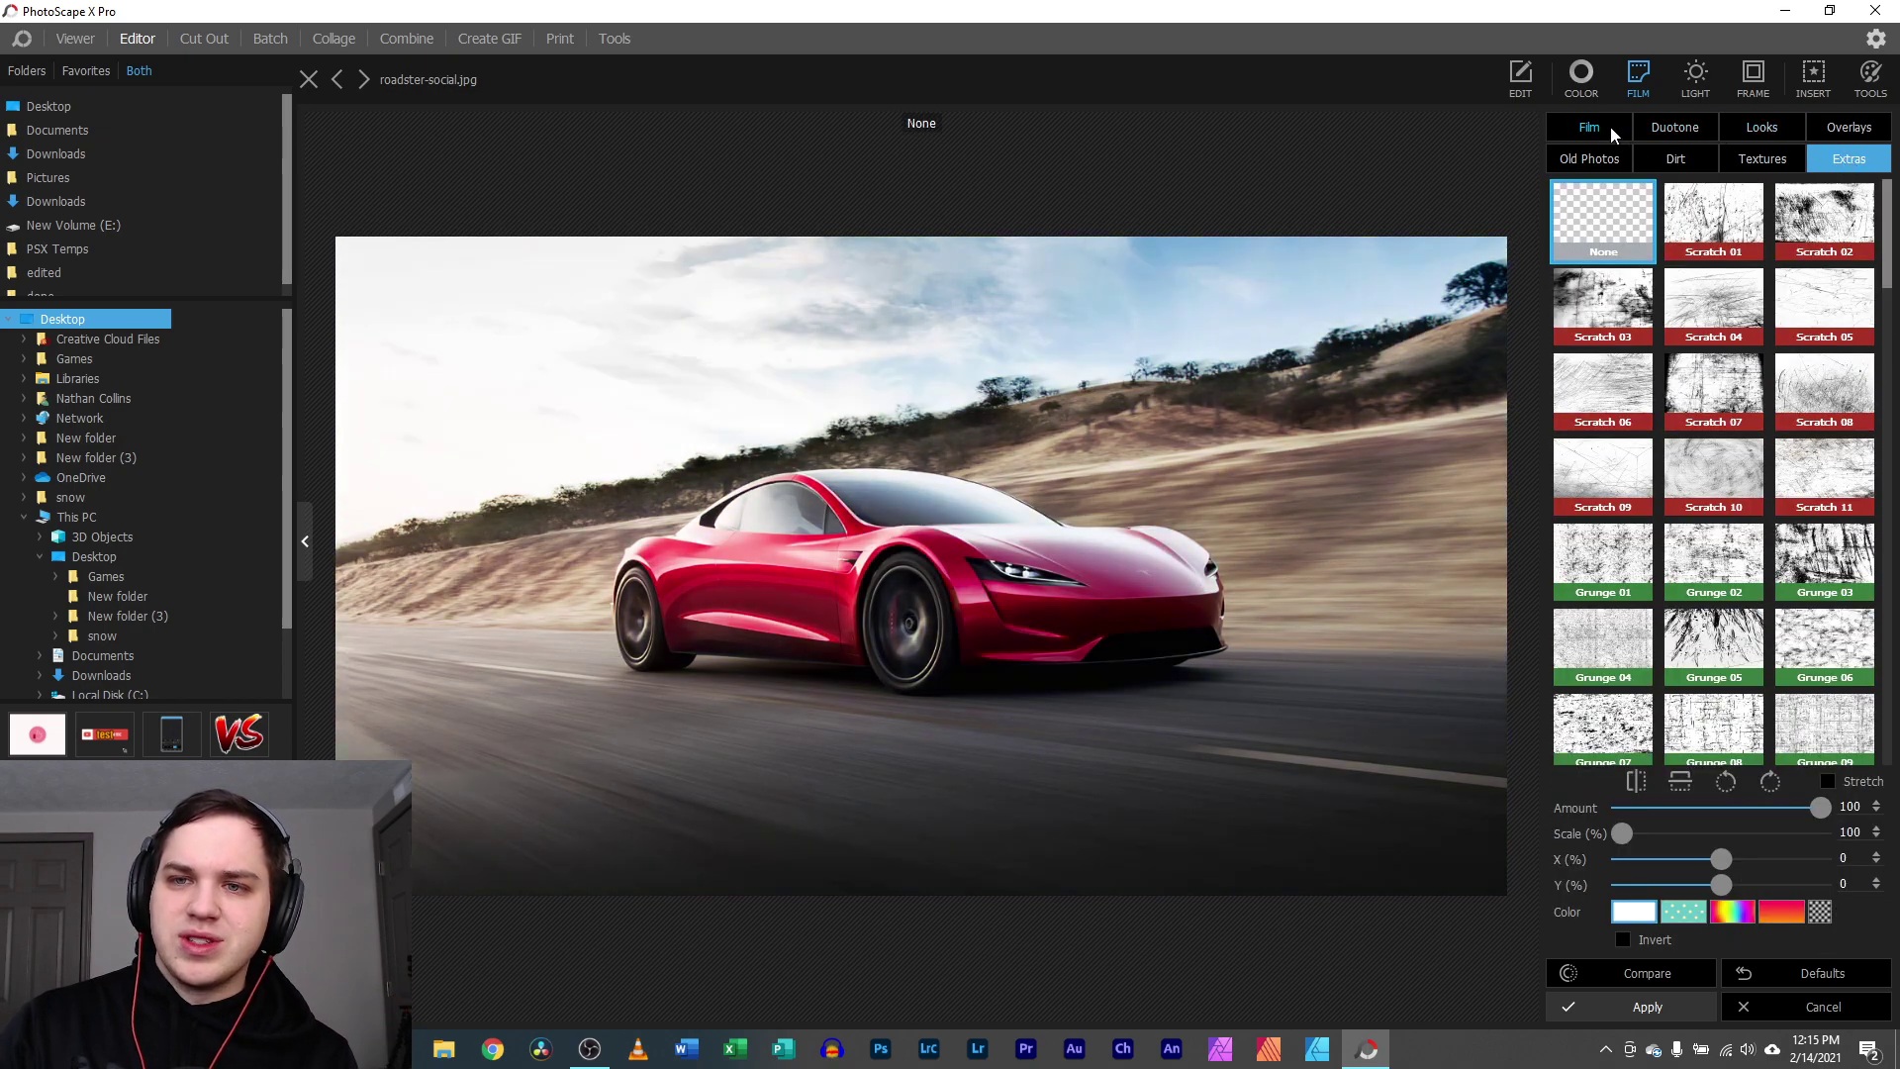
{"action": "left_click", "coordinate": [1615, 131]}
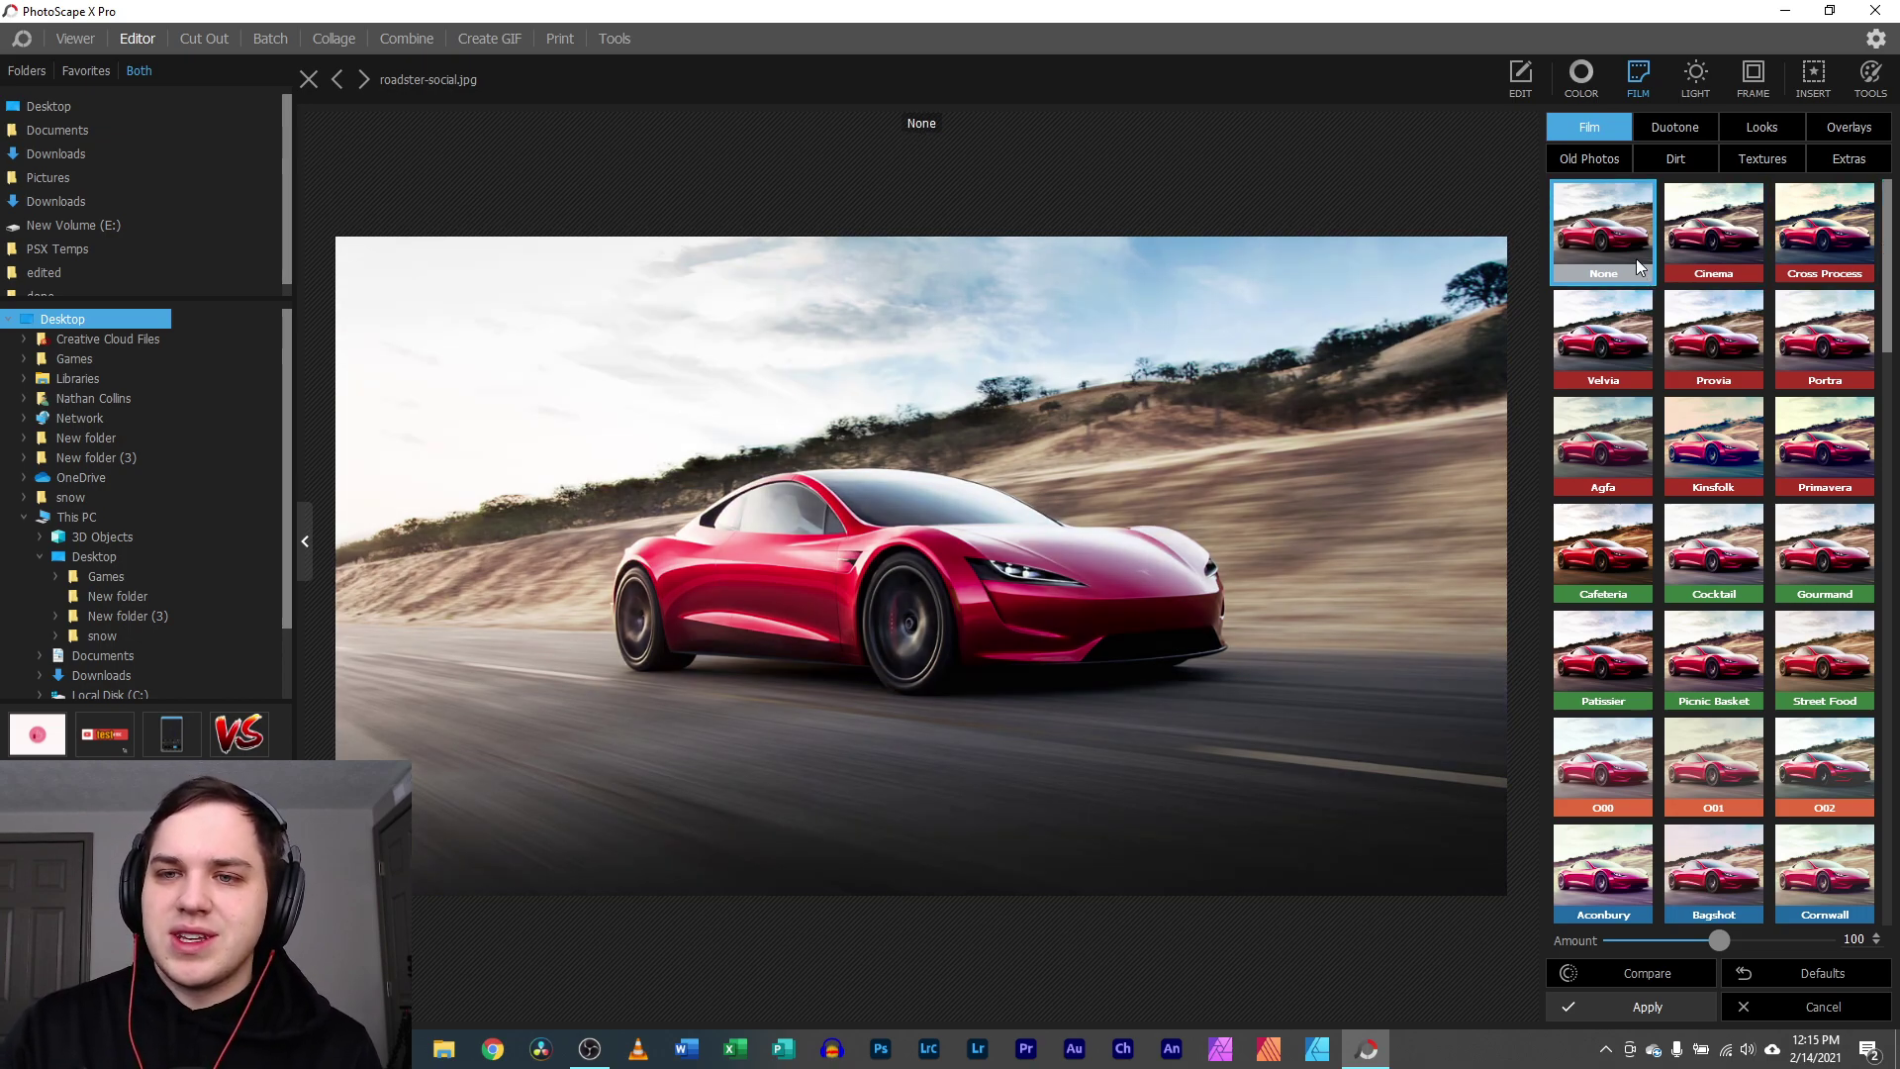
- Preview the Cinema, Cross Process, Velvia, Provia, Kinsfolk, Cocktail, Picnic Basket and Street Food film looks
{"action": "left_click", "coordinate": [1726, 247]}
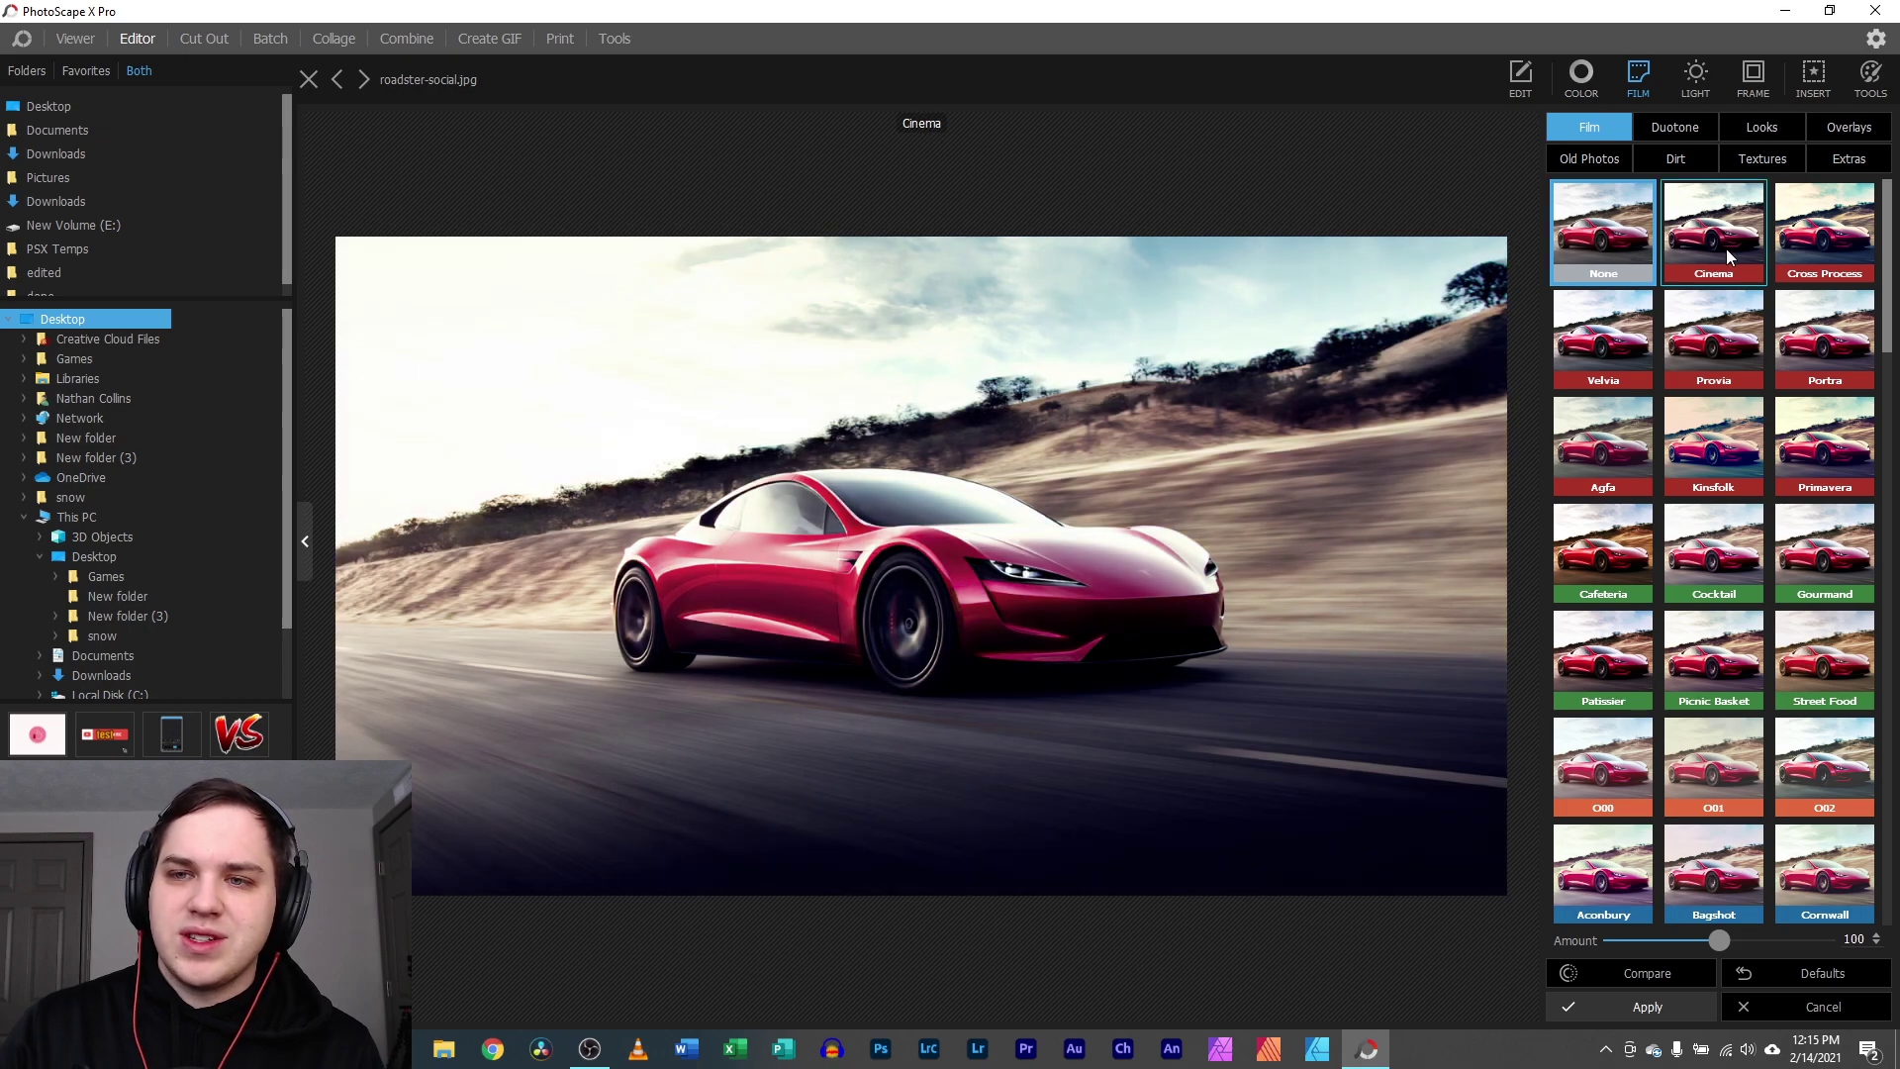
{"action": "left_click", "coordinate": [1807, 246]}
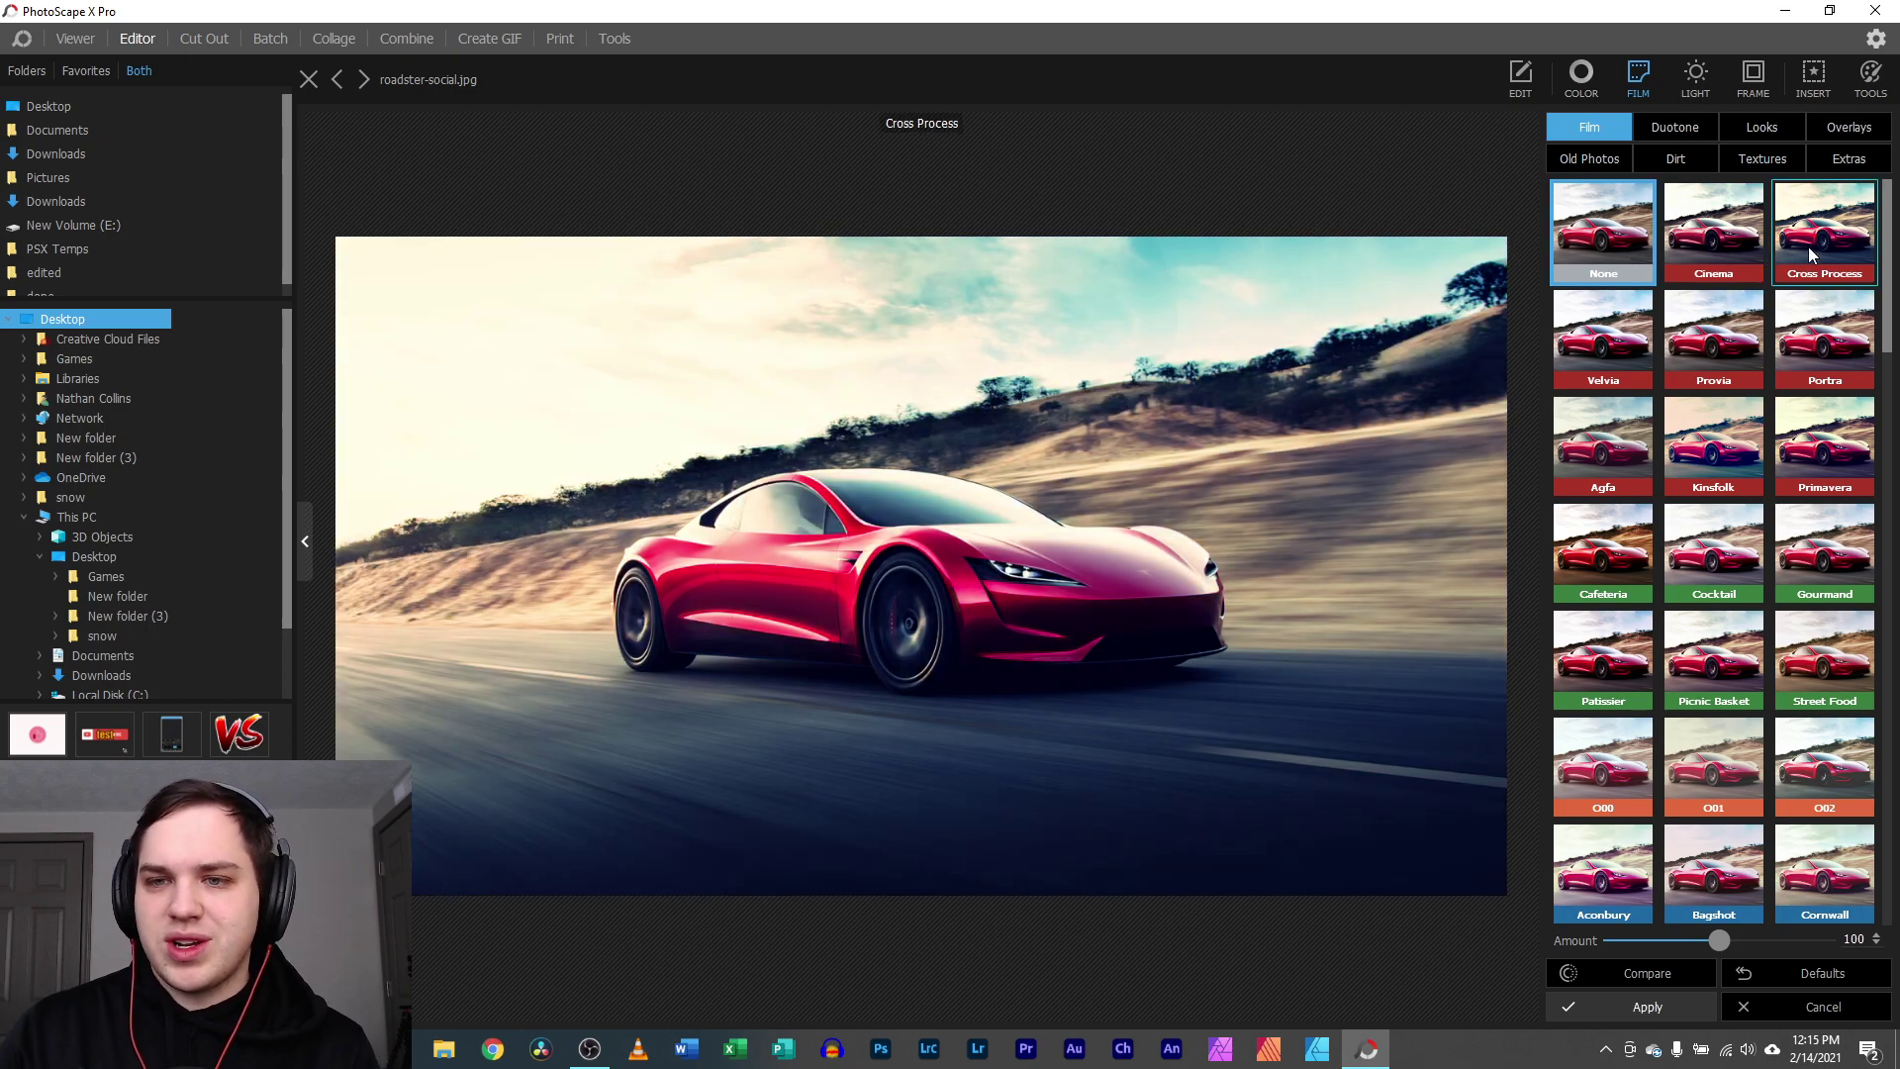
{"action": "left_click", "coordinate": [1585, 349]}
{"action": "left_click", "coordinate": [1713, 342]}
{"action": "left_click", "coordinate": [1709, 465]}
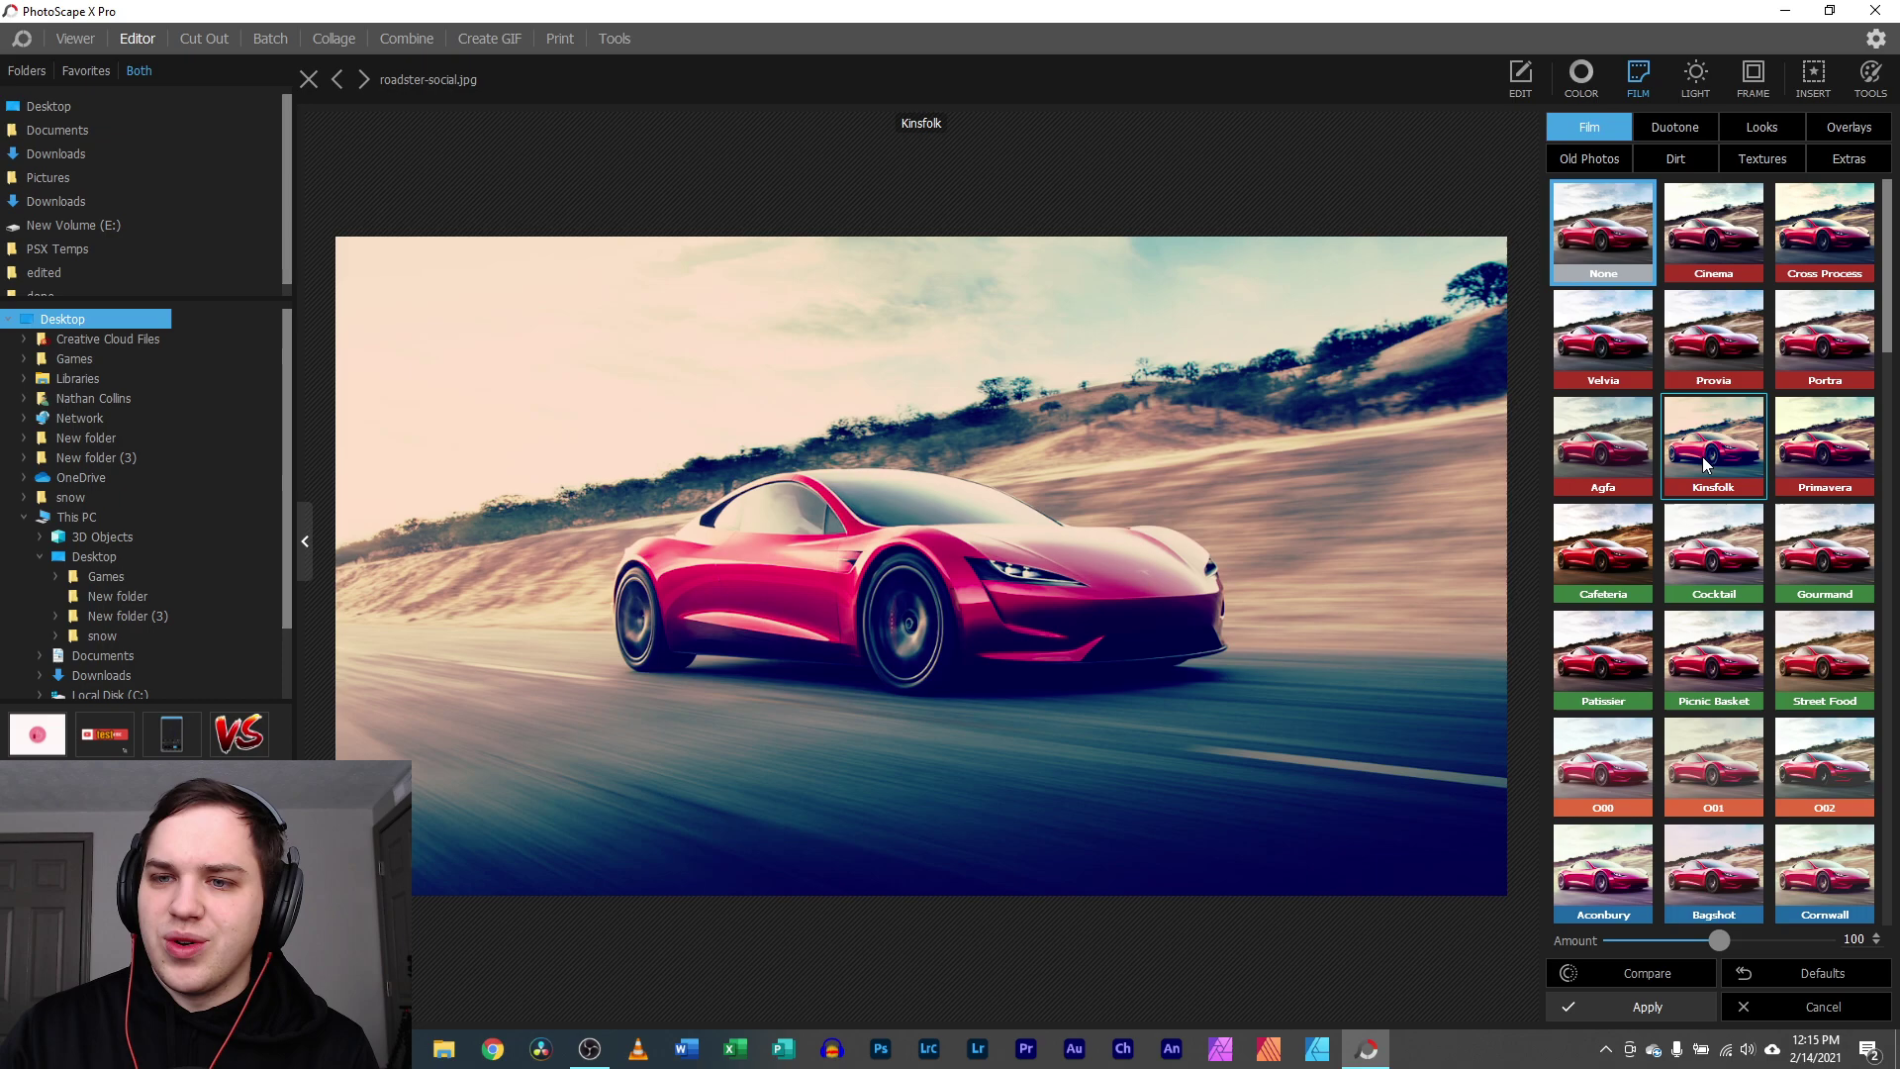
{"action": "left_click", "coordinate": [1725, 551]}
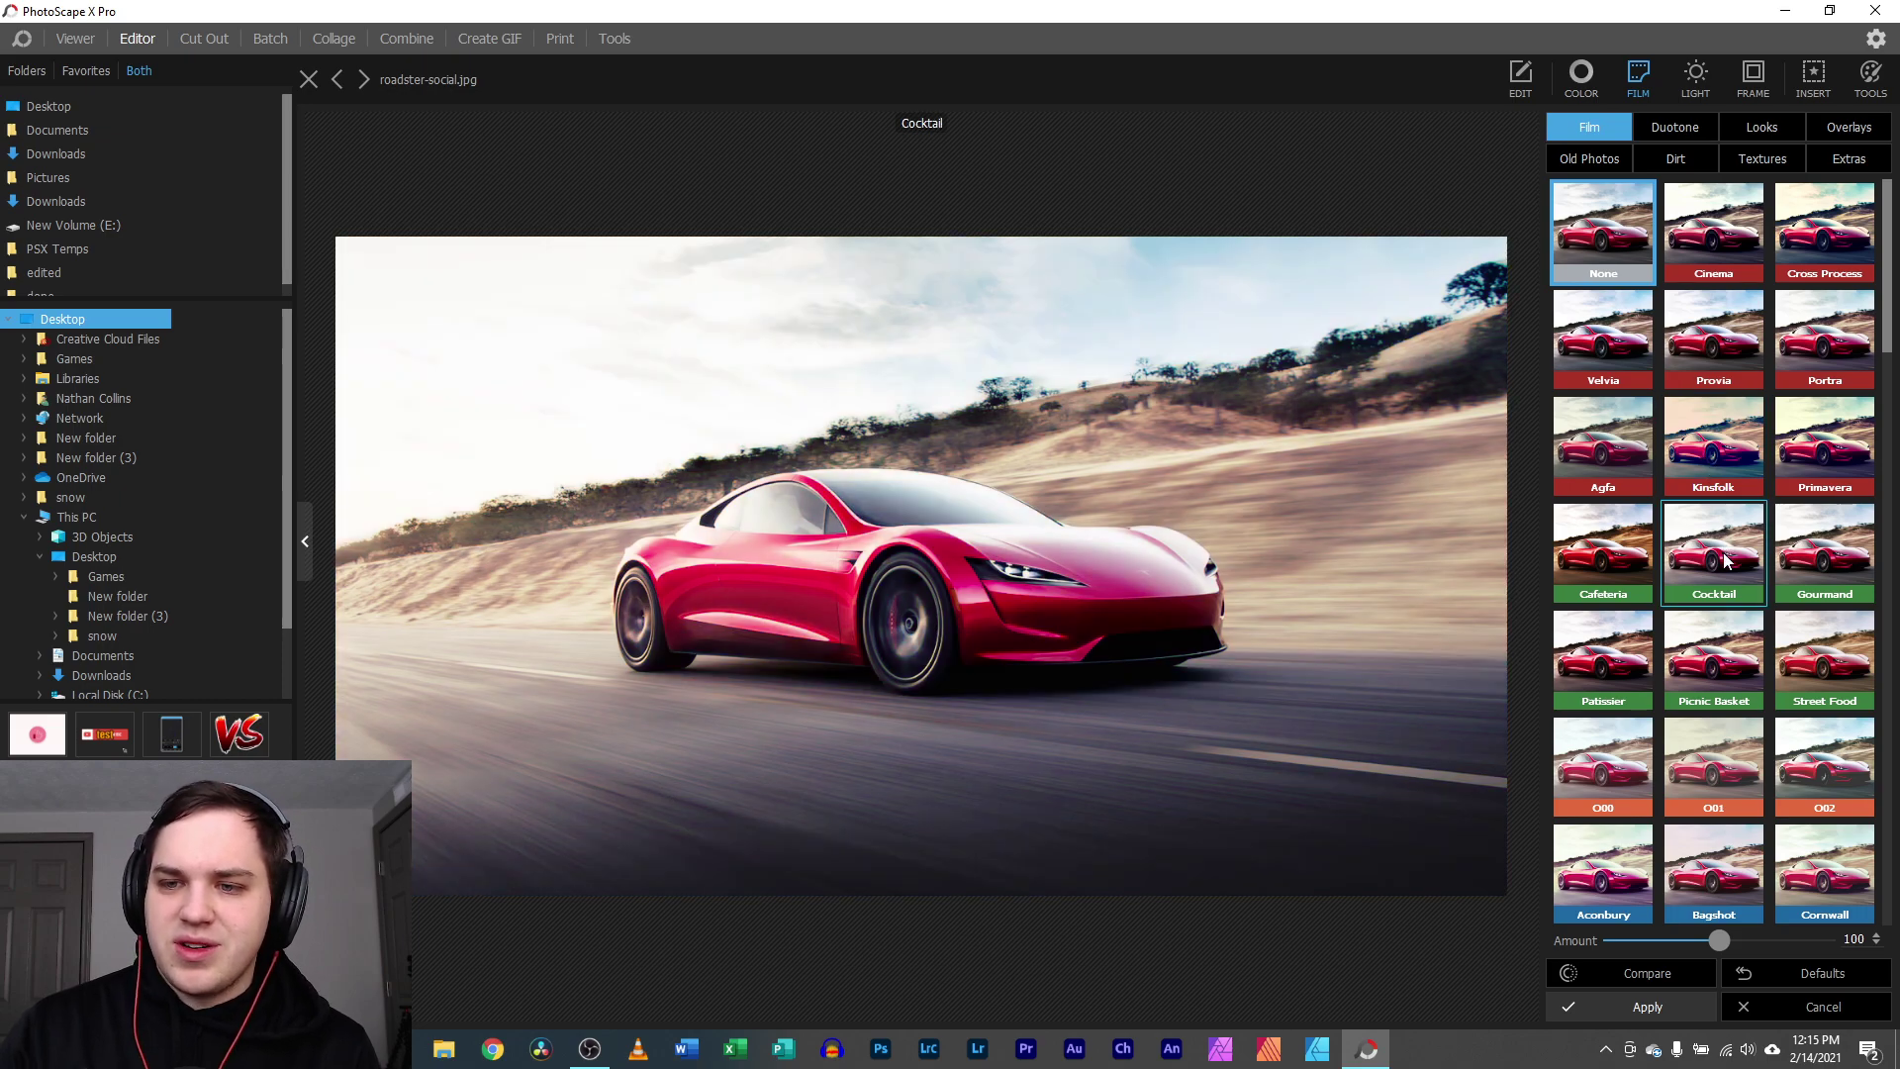
{"action": "scroll", "coordinate": [1724, 552], "scroll_direction": "down", "scroll_amount": 1}
{"action": "left_click", "coordinate": [1727, 560]}
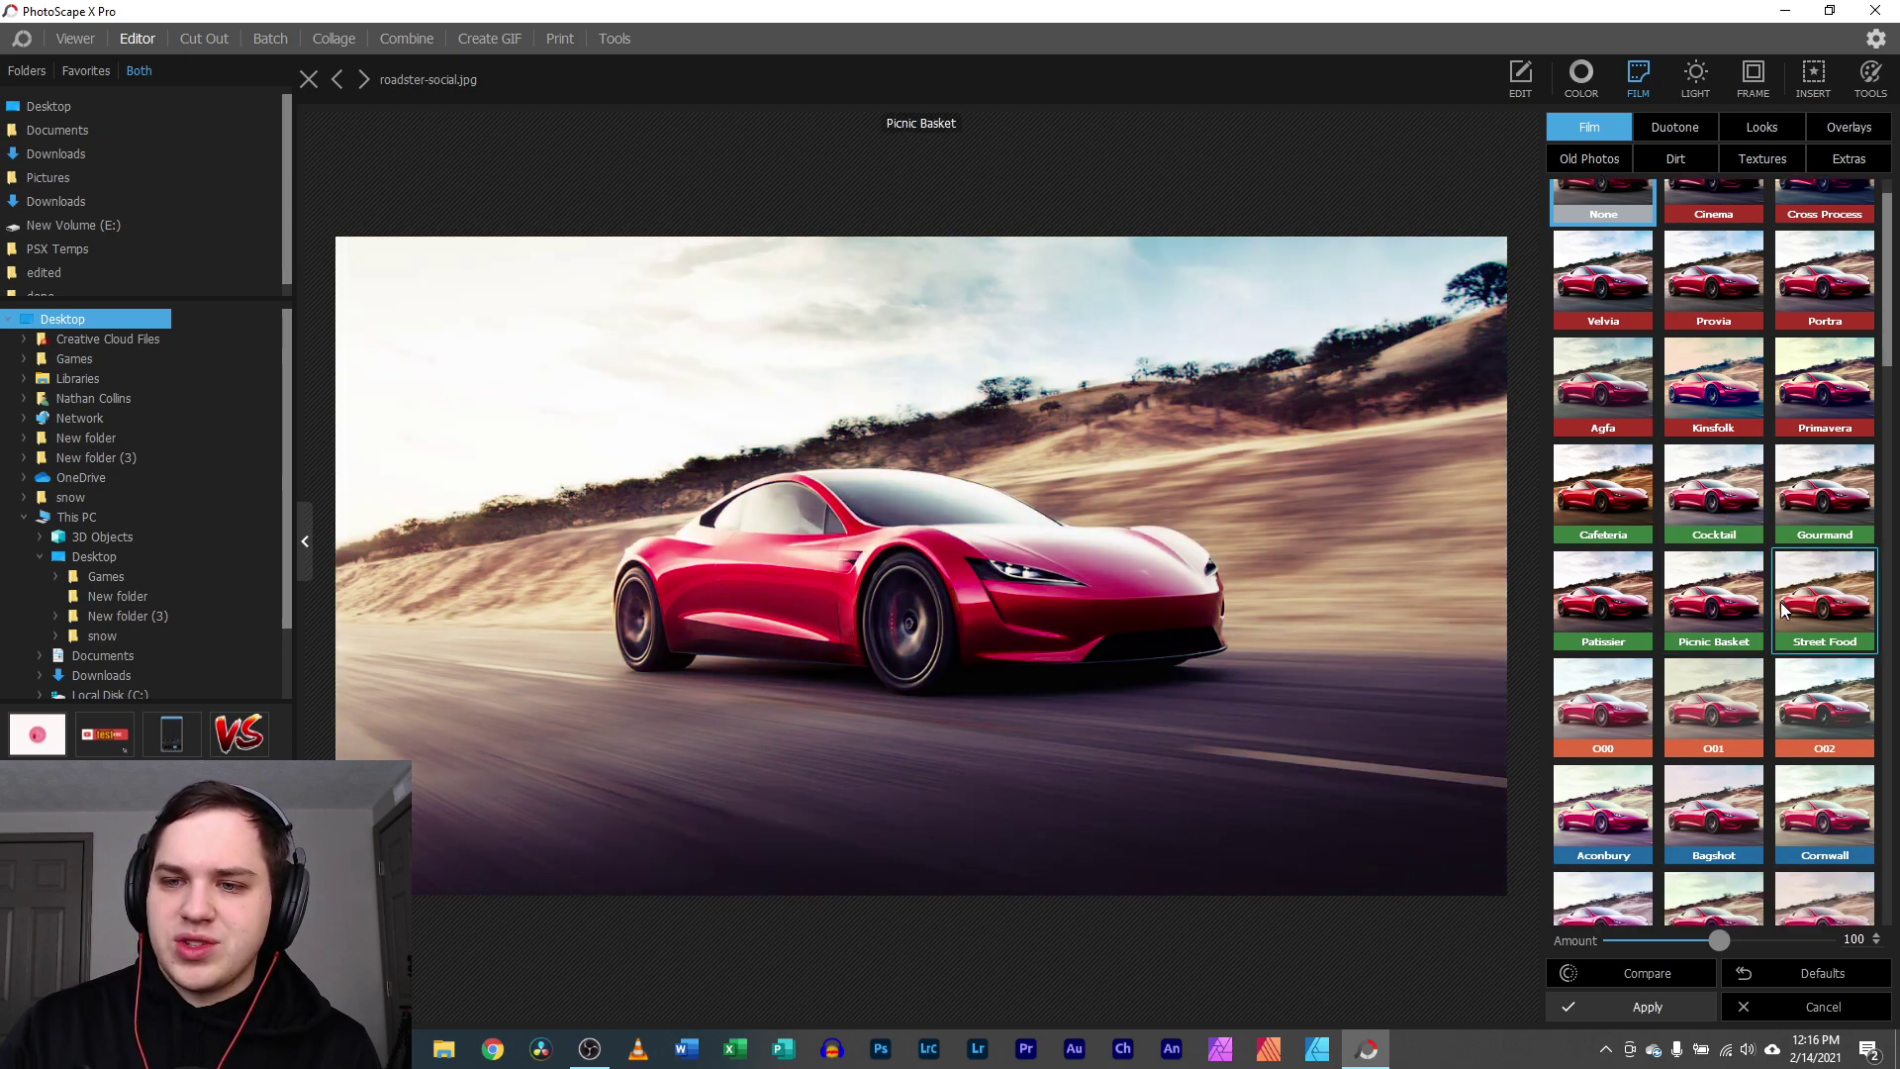
{"action": "left_click", "coordinate": [1829, 609]}
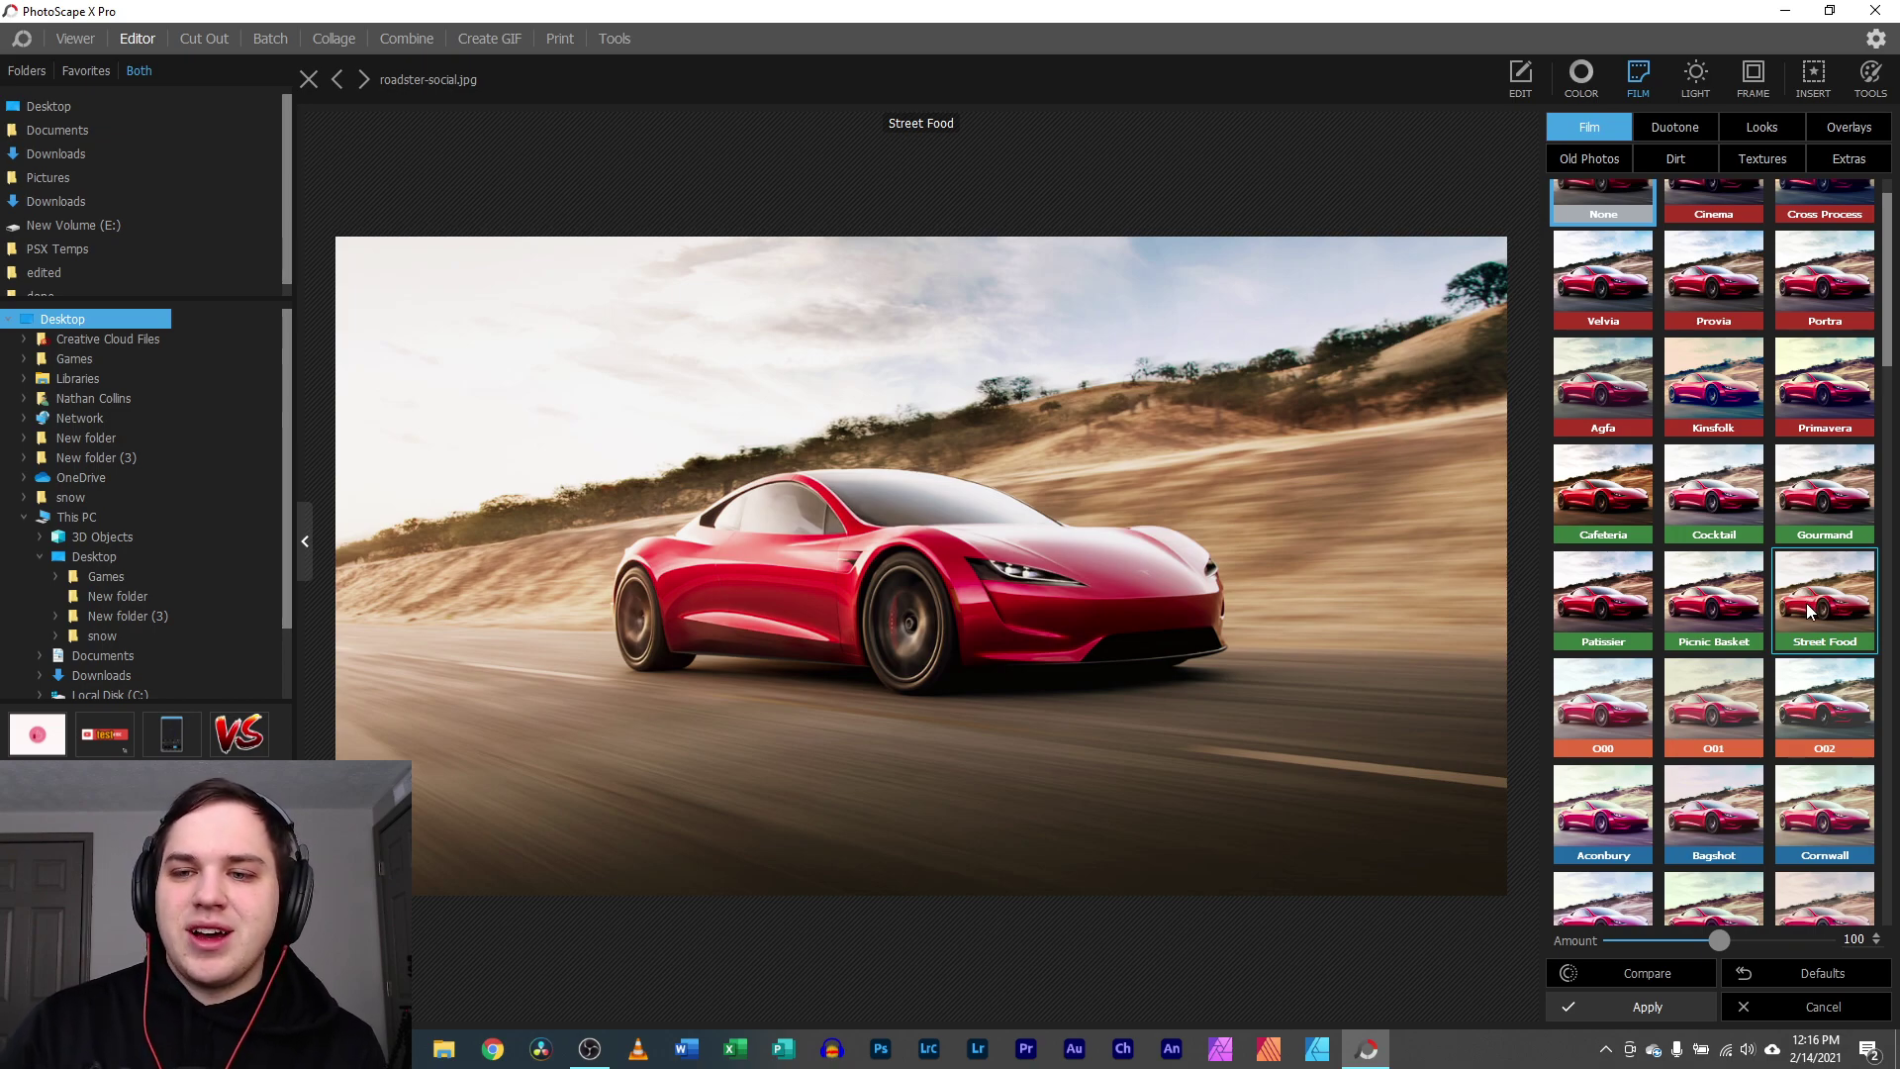
- Preview more film looks: O02, Cornwall and O00, then A03, A04 and F02
{"action": "scroll", "coordinate": [1809, 596], "scroll_direction": "down", "scroll_amount": 1}
{"action": "left_click", "coordinate": [1808, 598]}
{"action": "scroll", "coordinate": [1809, 598], "scroll_direction": "down", "scroll_amount": 1}
{"action": "left_click", "coordinate": [1808, 598]}
{"action": "left_click", "coordinate": [1616, 526]}
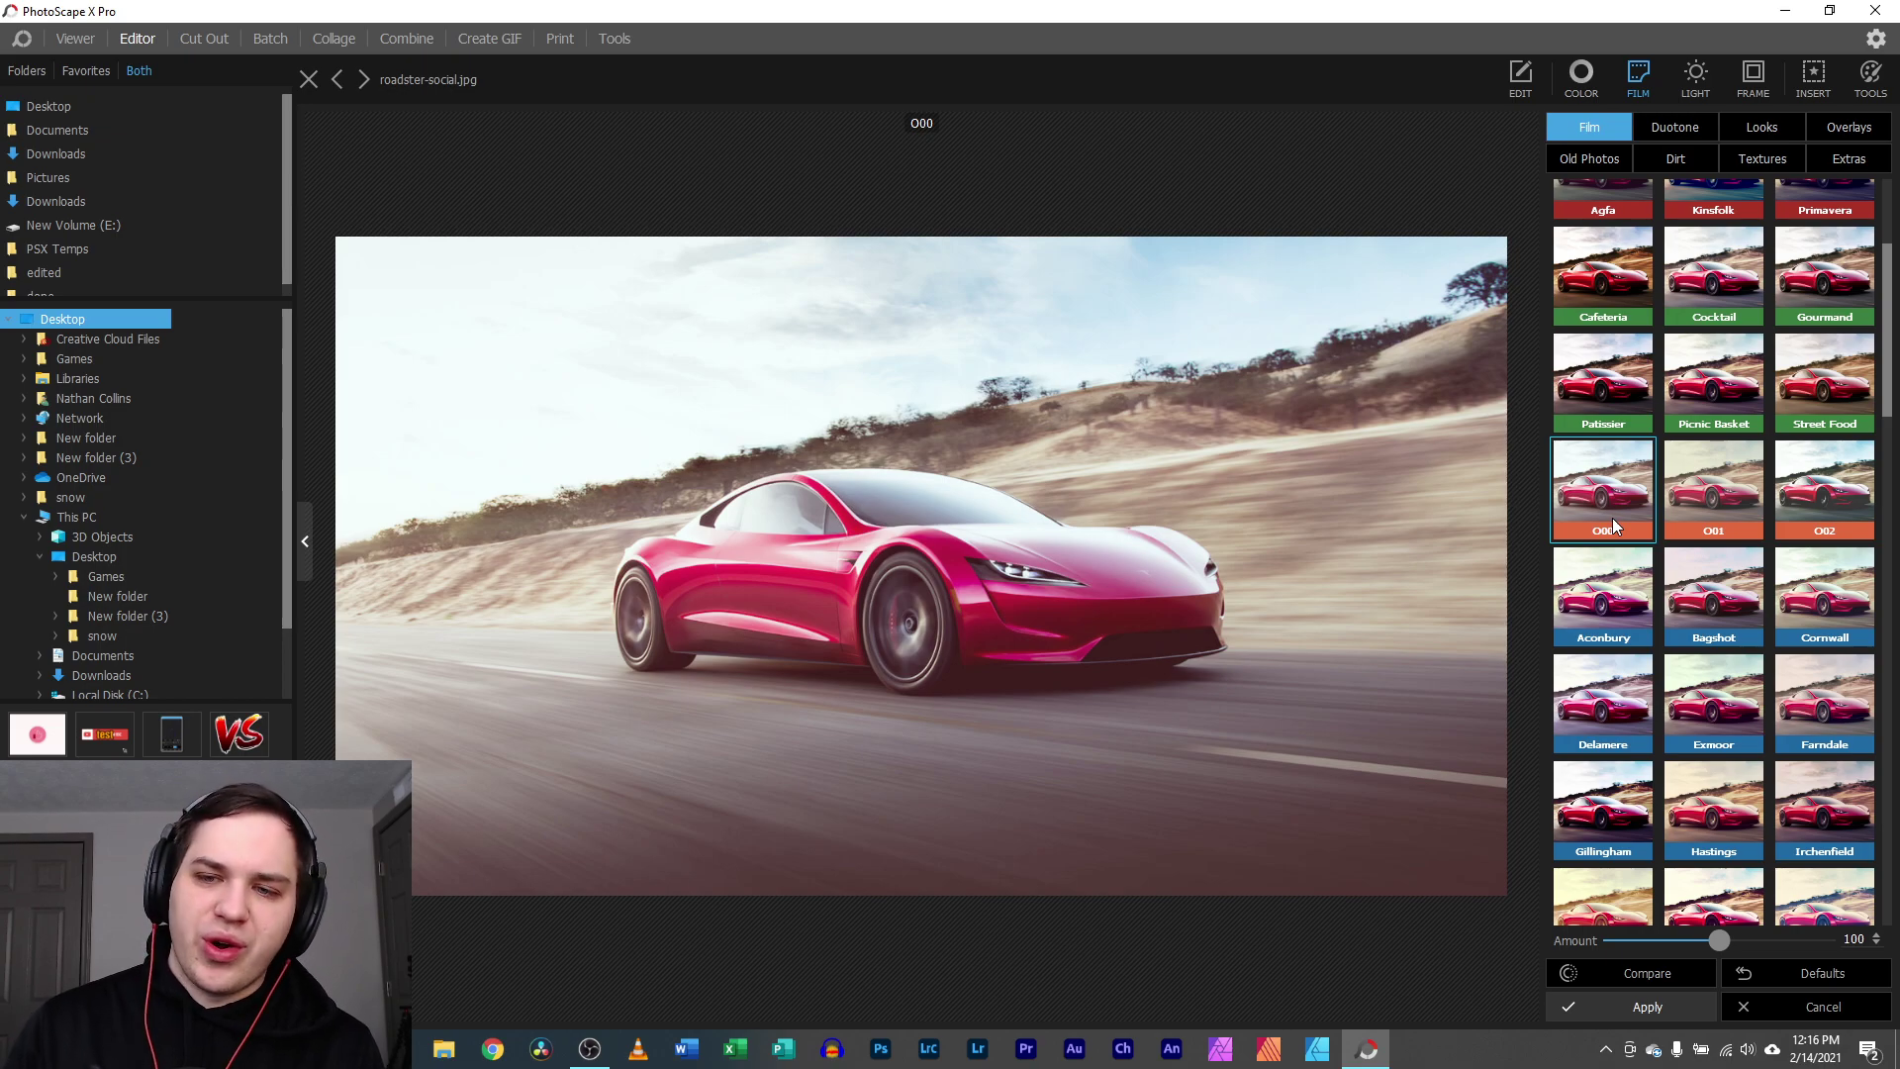
{"action": "key", "text": "Down"}
{"action": "key", "text": "Down"}
{"action": "key", "text": "Down"}
{"action": "key", "text": "Down"}
{"action": "key", "text": "Down"}
{"action": "key", "text": "Down"}
{"action": "key", "text": "Down"}
{"action": "key", "text": "Down"}
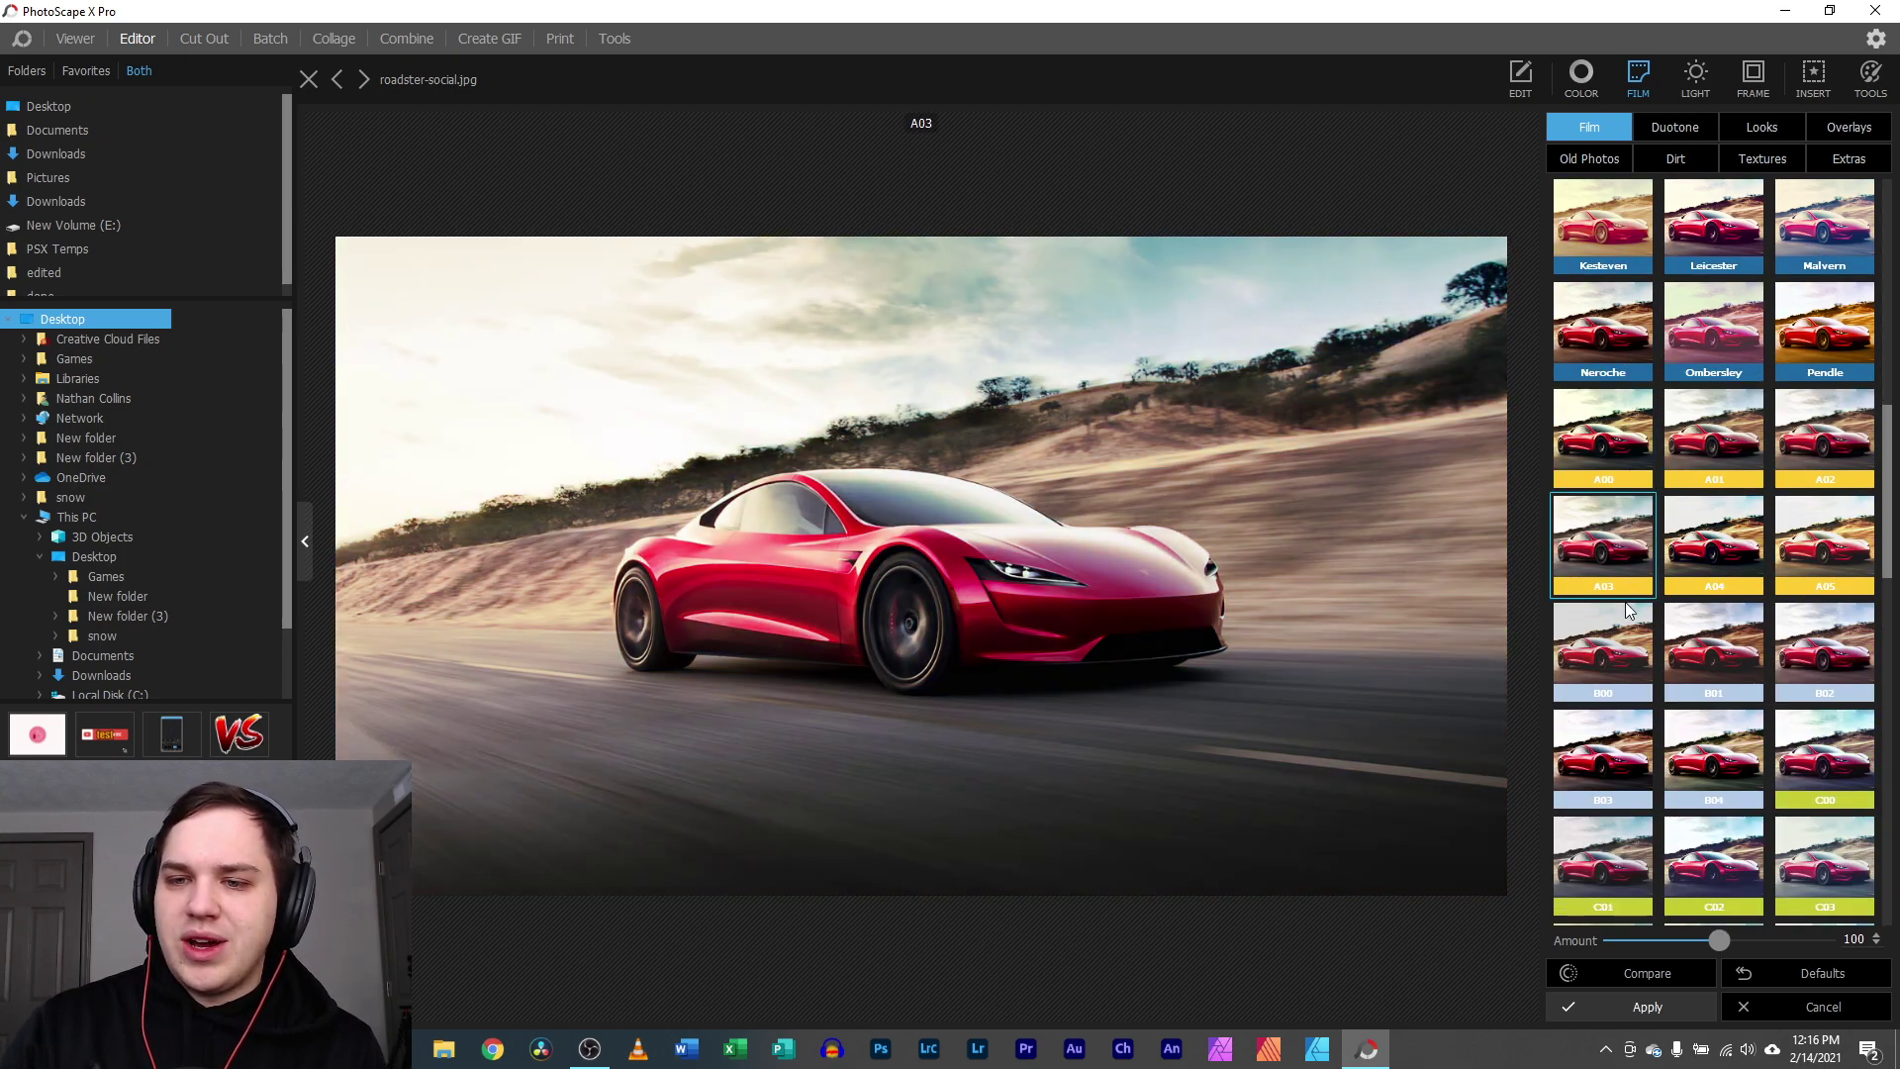
{"action": "left_click", "coordinate": [1671, 566]}
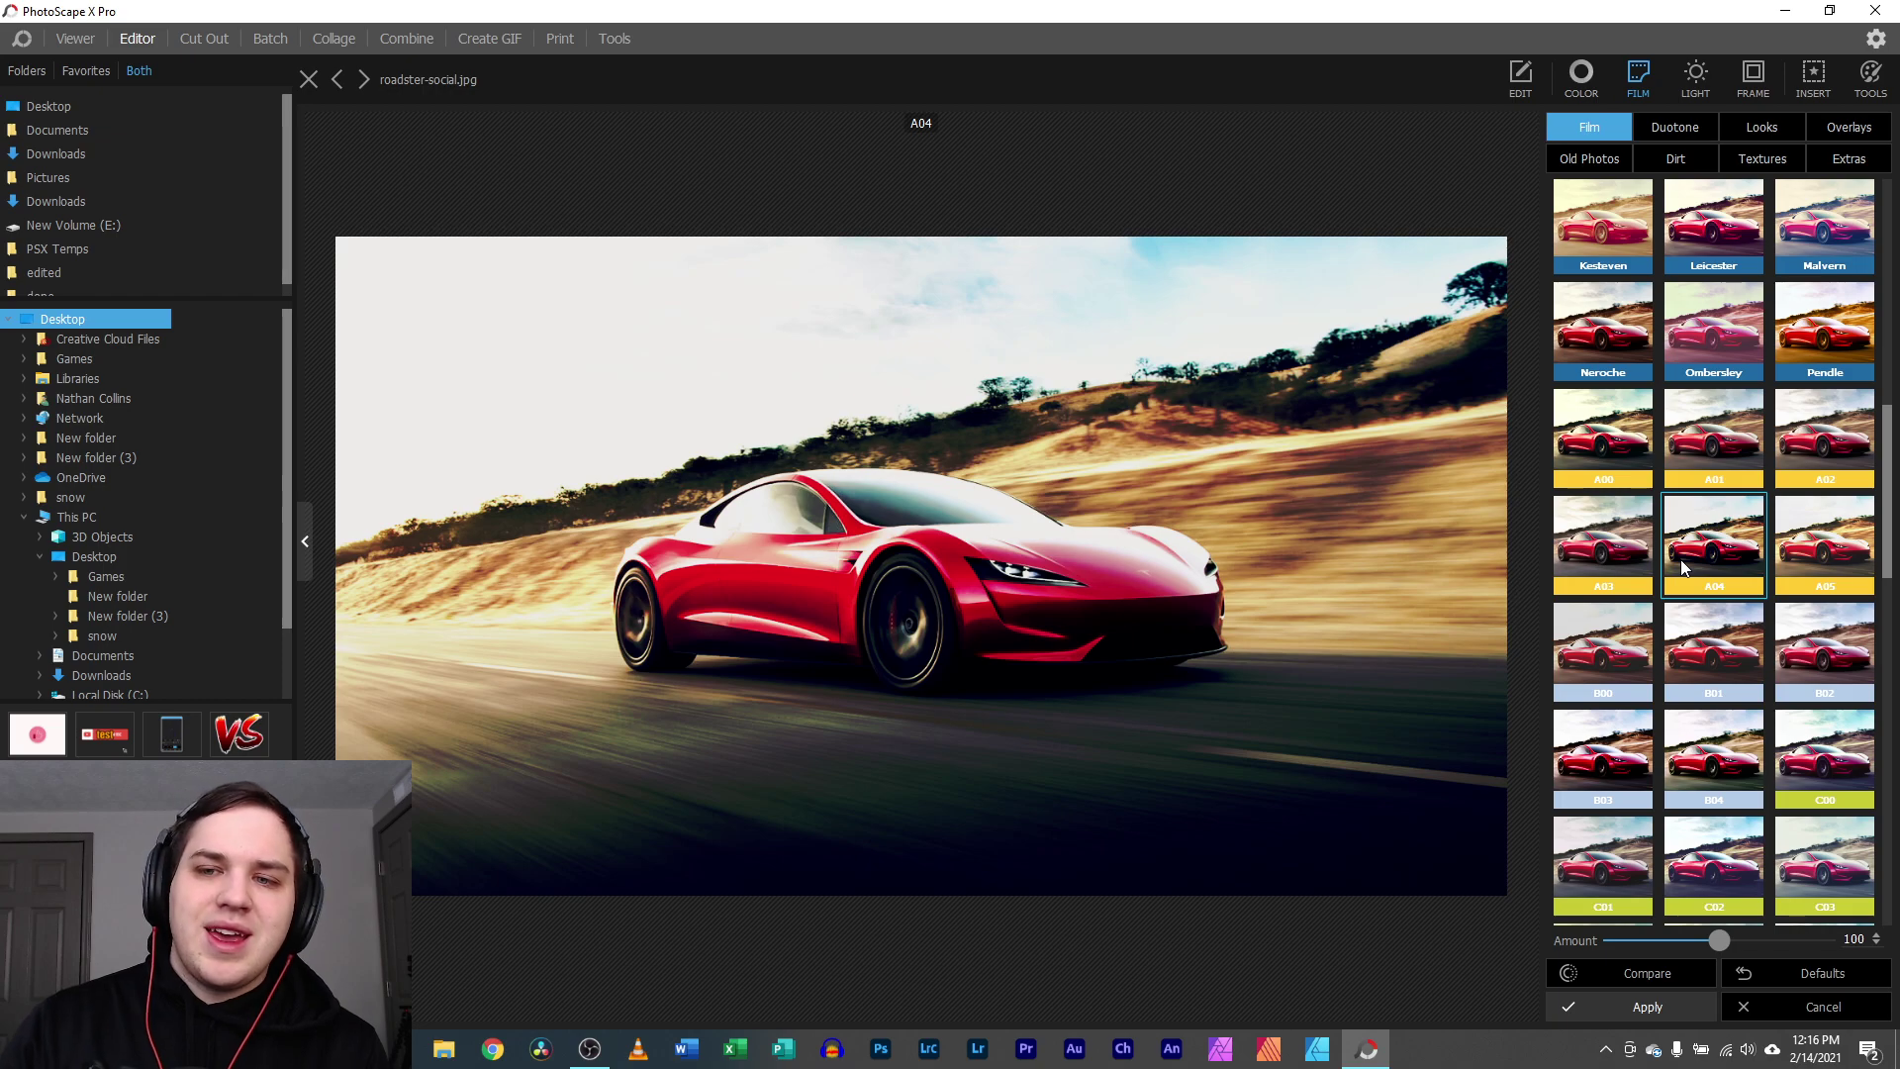
{"action": "key", "text": "Down"}
{"action": "key", "text": "Down"}
{"action": "key", "text": "Down"}
{"action": "key", "text": "Down"}
{"action": "key", "text": "Down"}
{"action": "key", "text": "Down"}
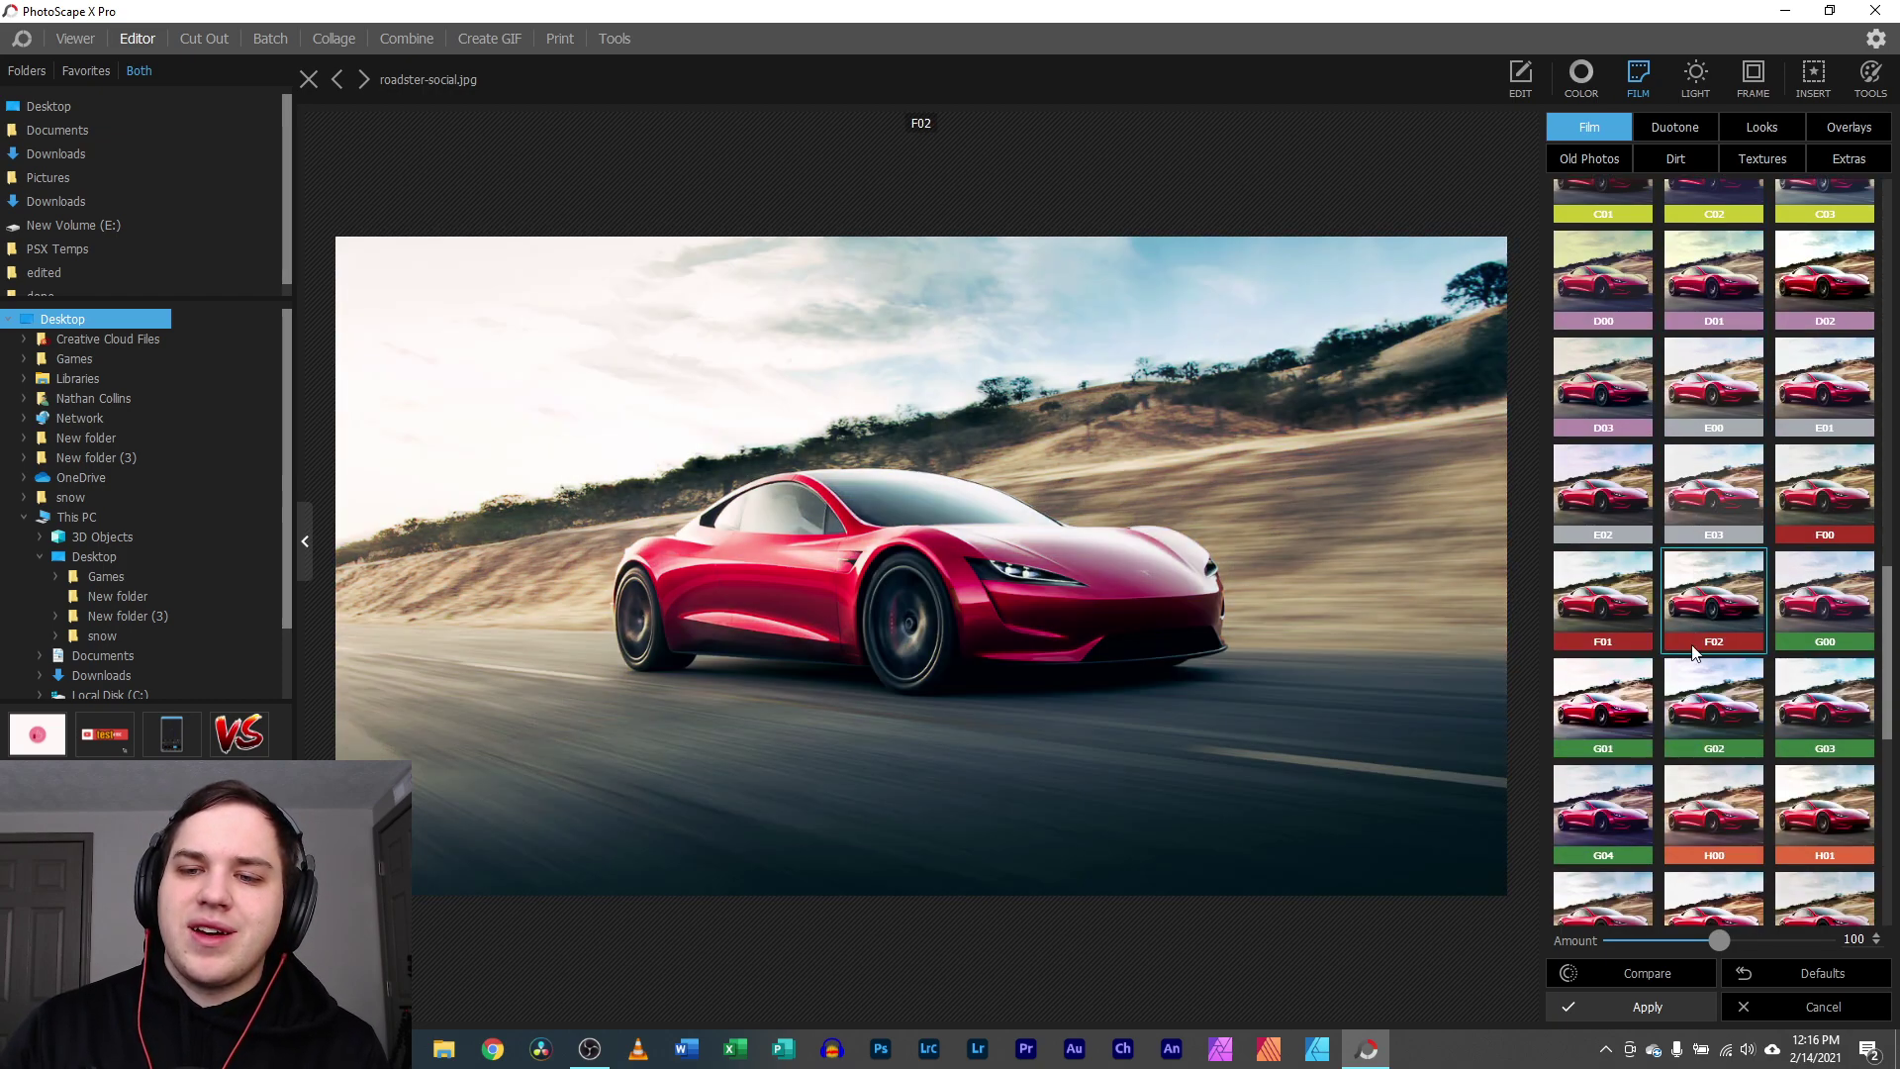
- Compare the G01 and F01 film looks, then clear the film look to restore original colours
{"action": "left_click", "coordinate": [1618, 717]}
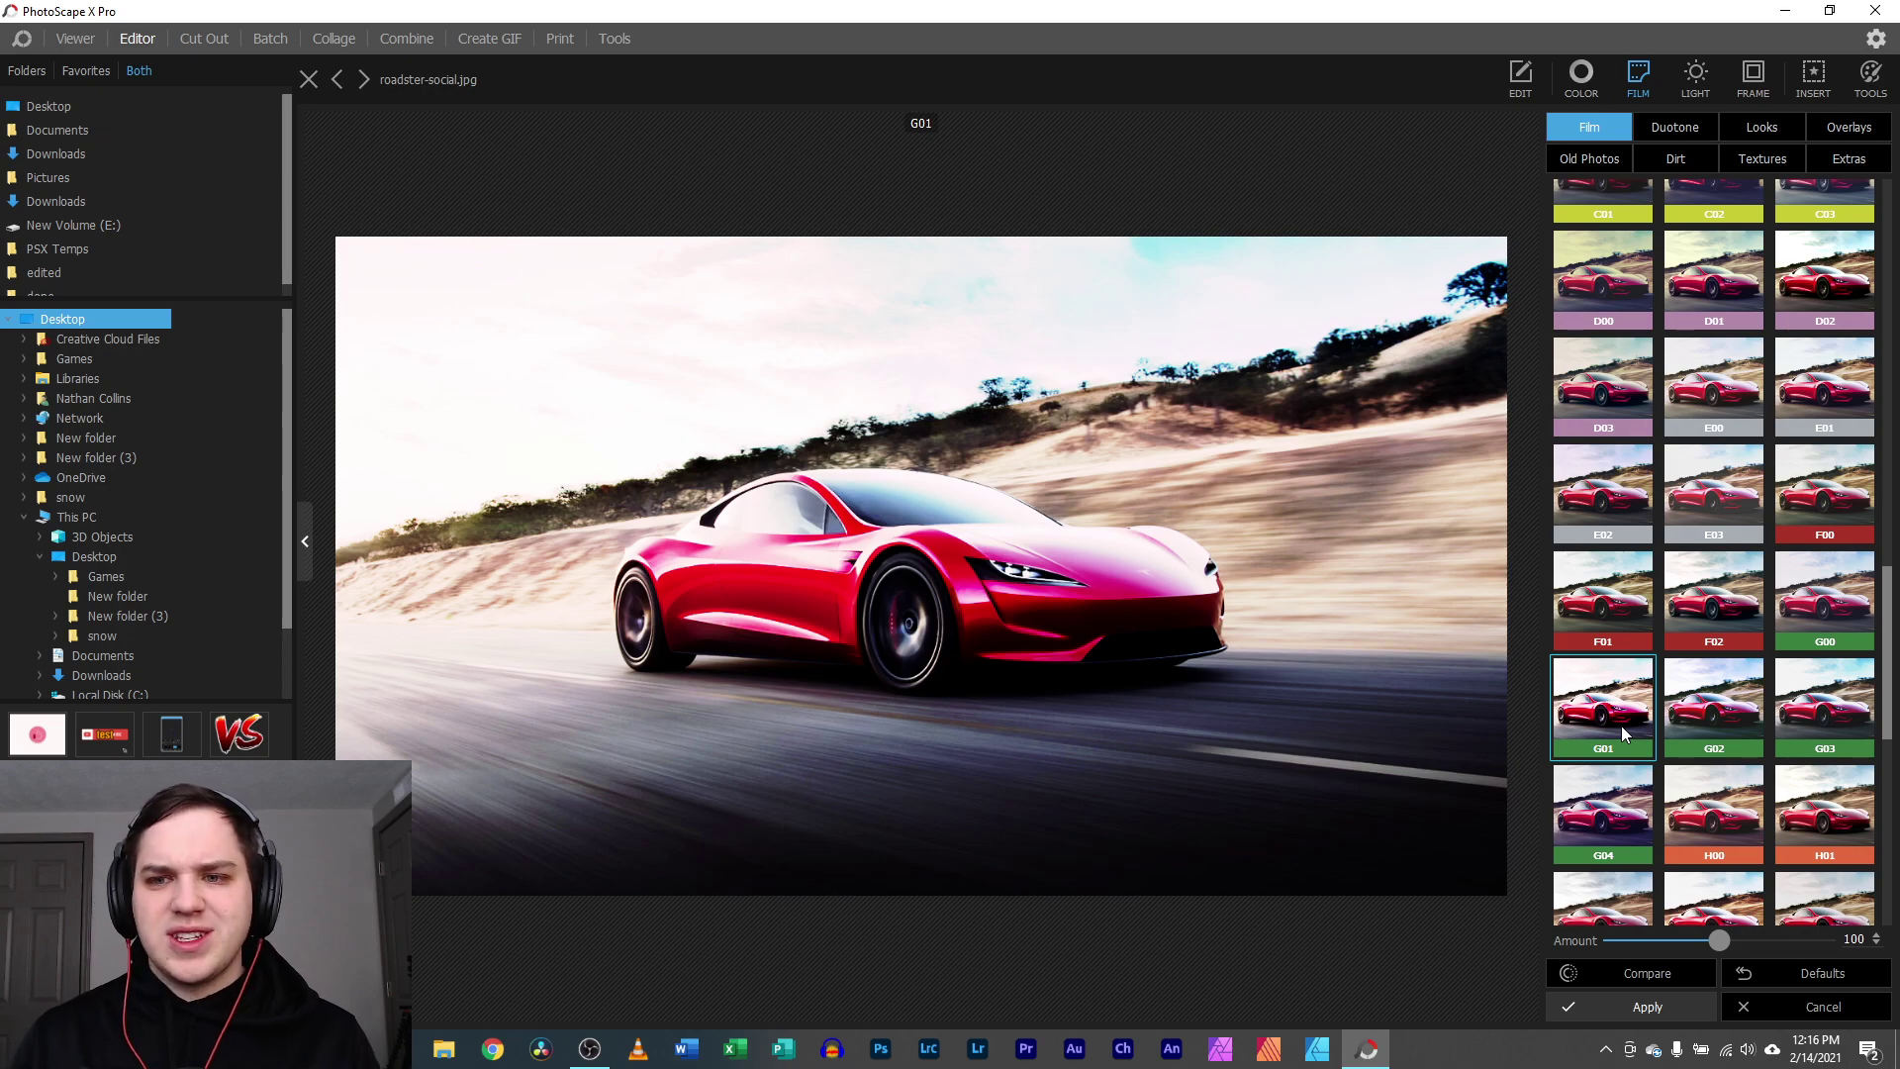
{"action": "left_click", "coordinate": [1639, 636]}
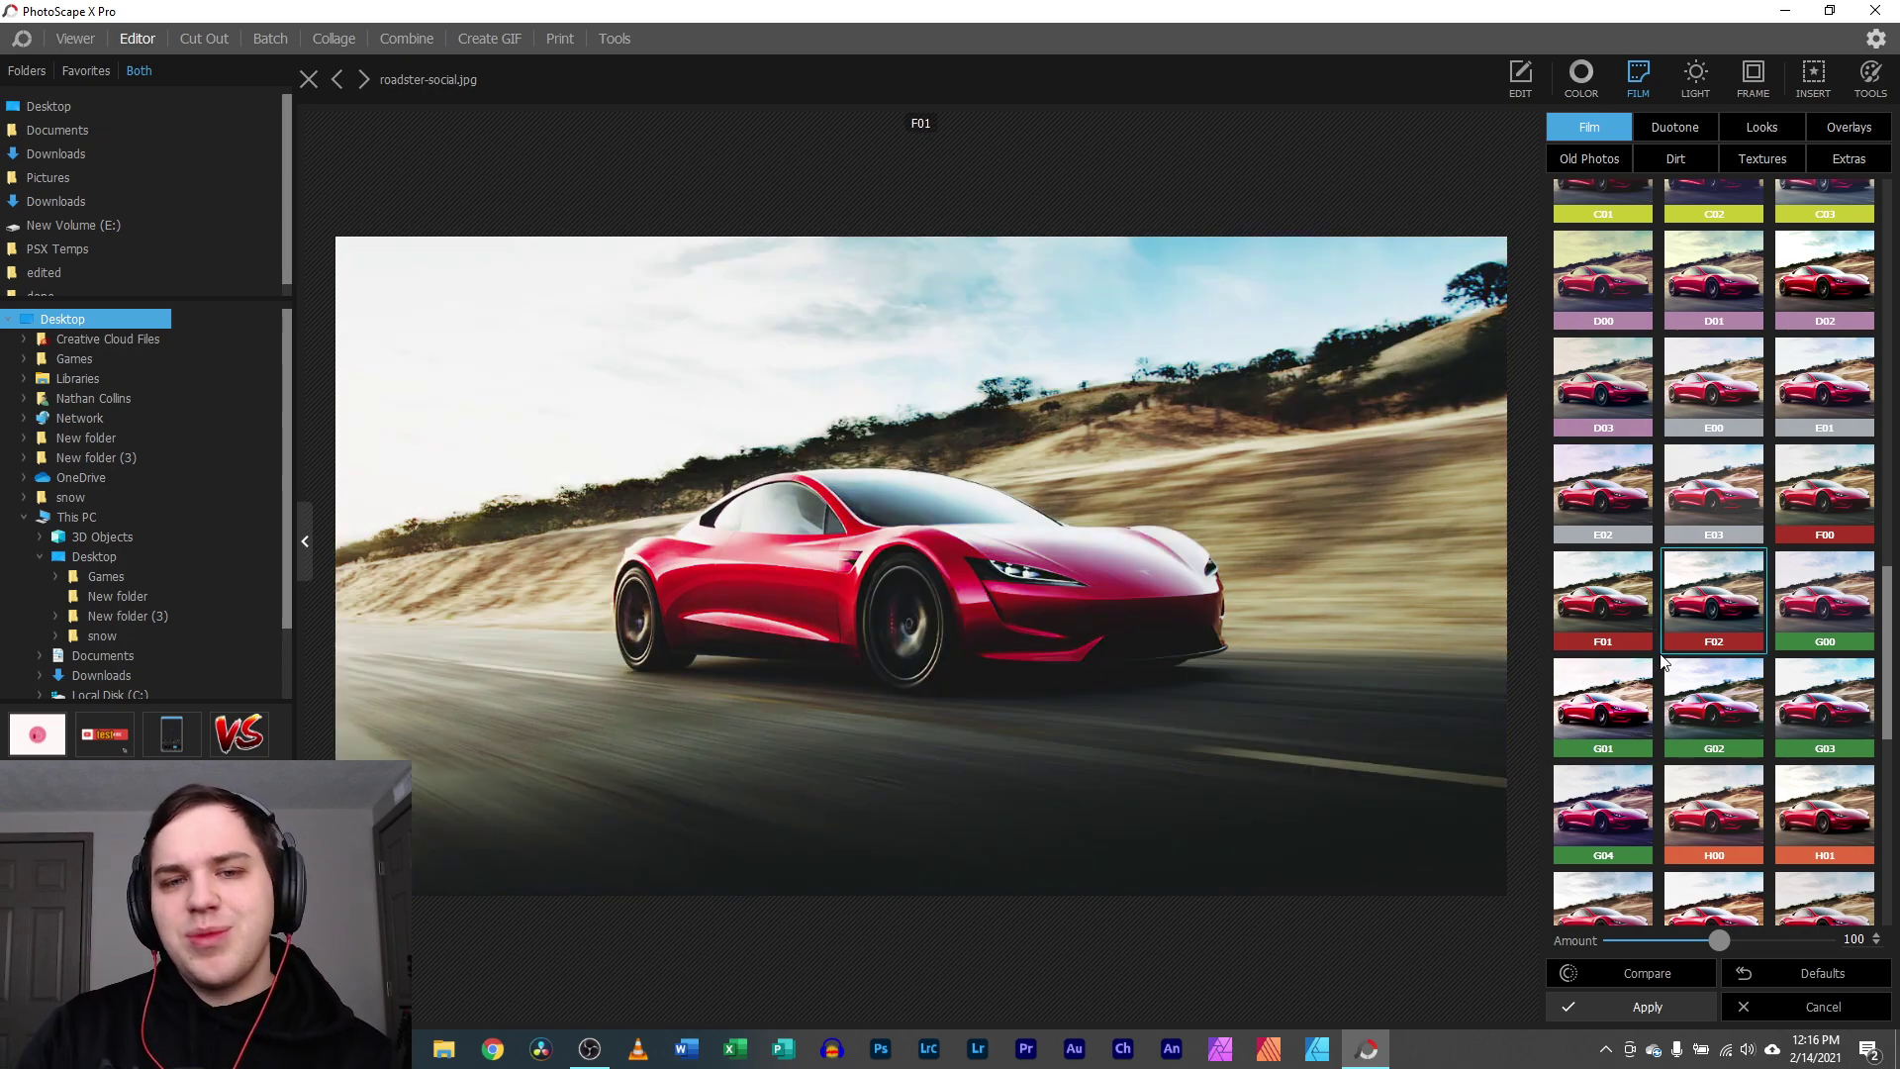
{"action": "left_click", "coordinate": [1628, 695]}
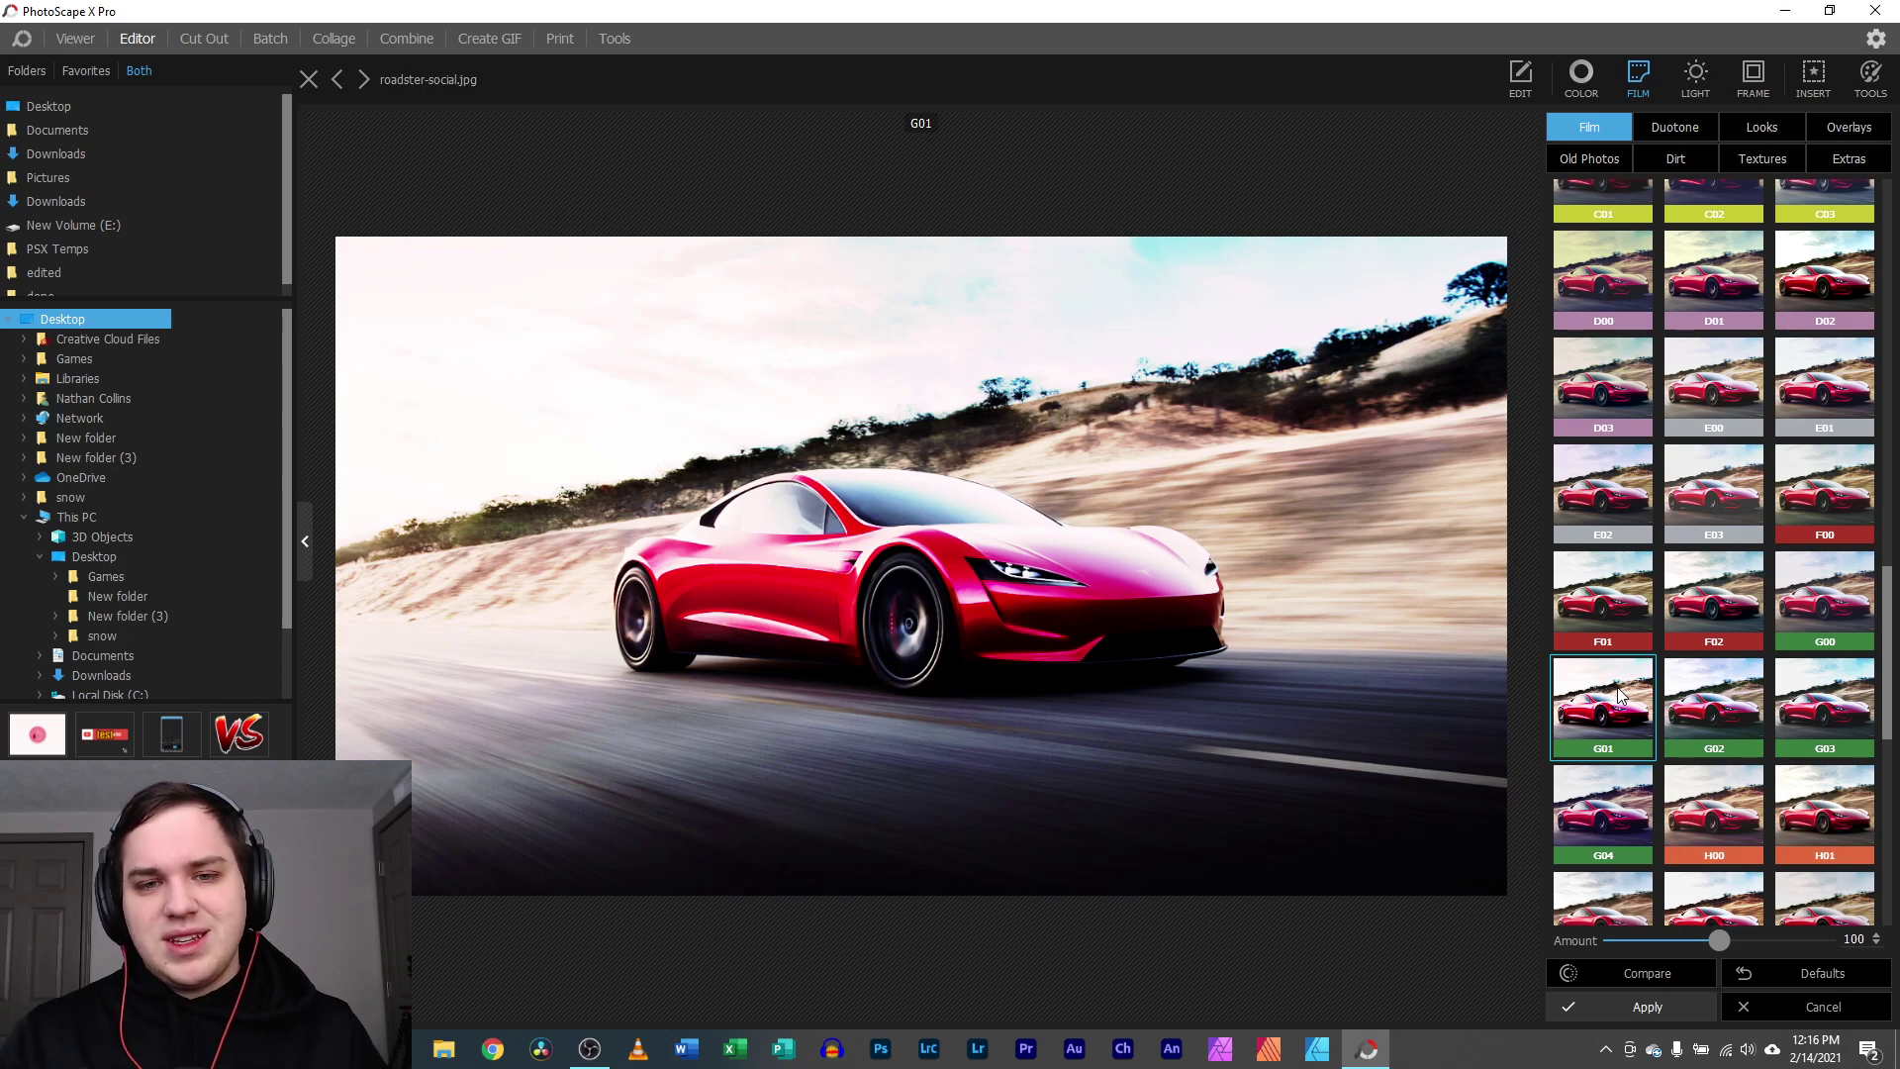
{"action": "left_click", "coordinate": [1620, 696]}
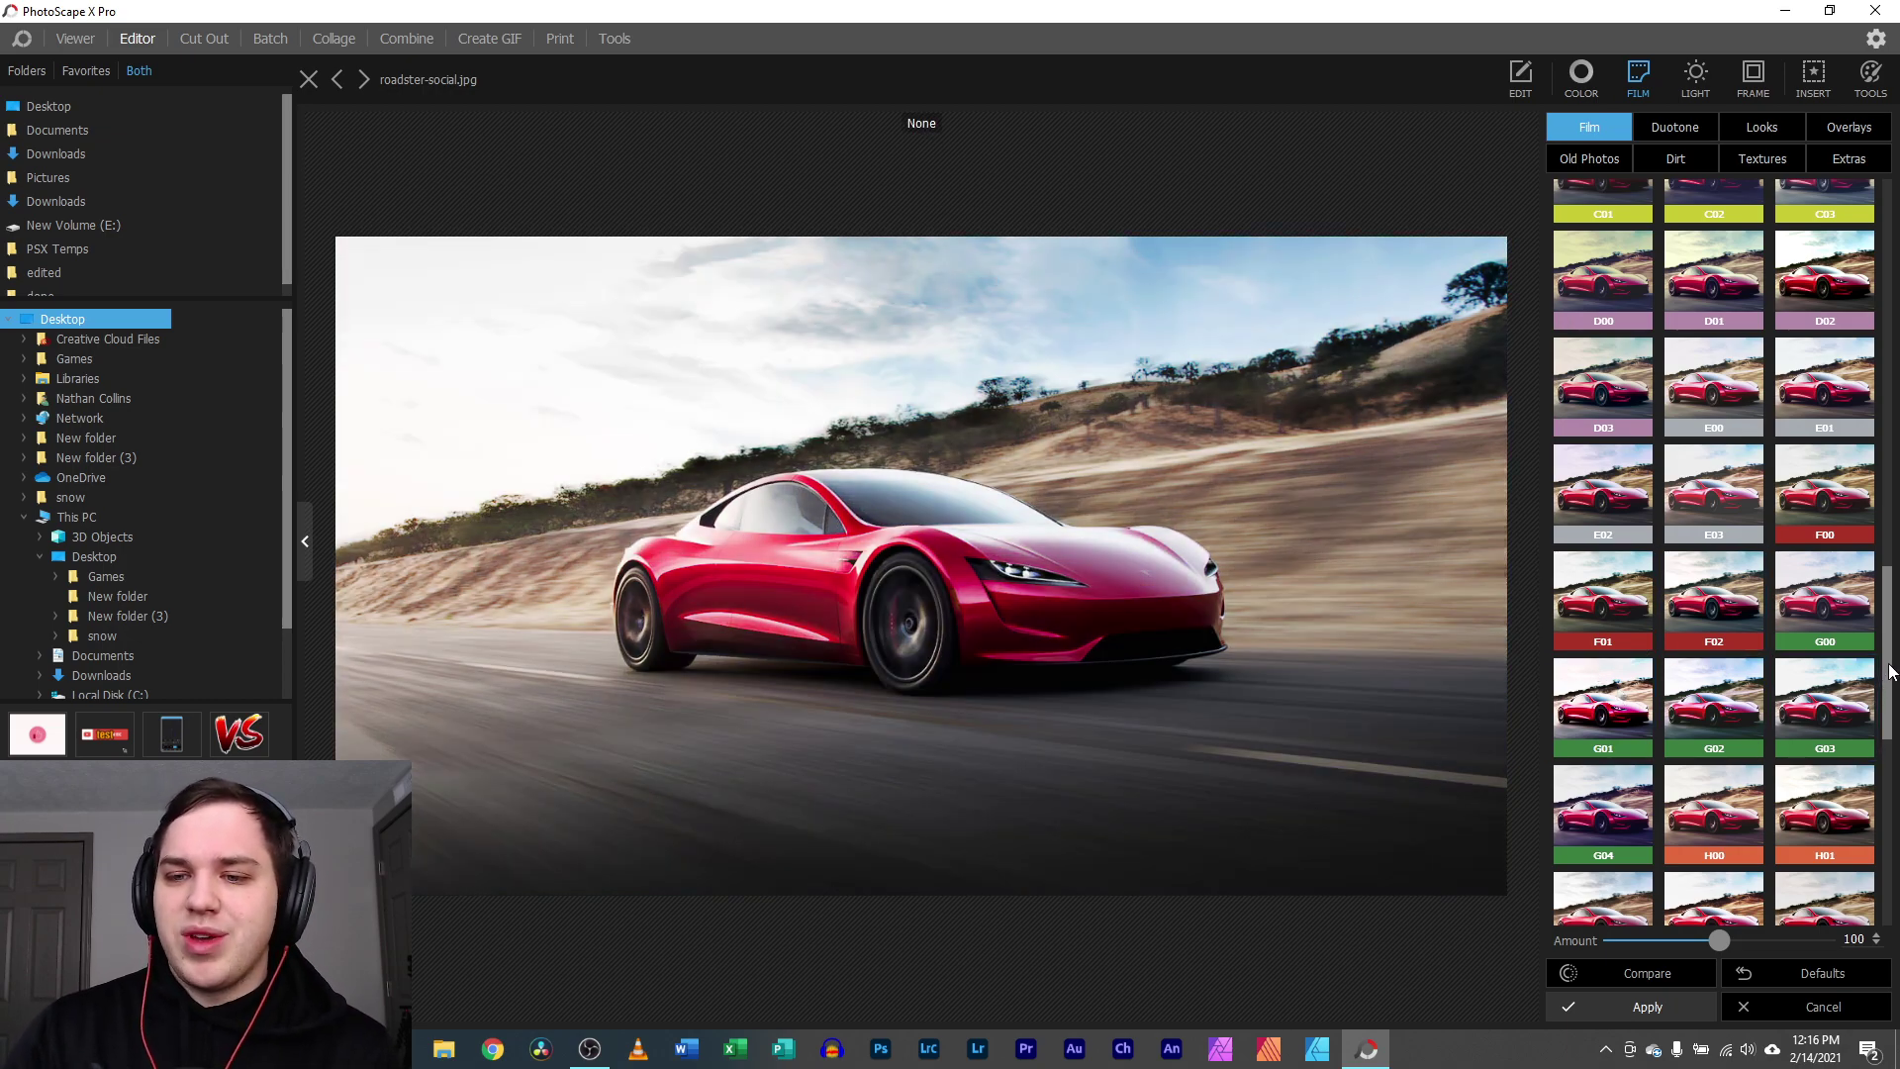
- Try J00, N00 and several other film looks, settling on the I02 film preset
{"action": "left_click_drag", "start_coordinate": [1891, 672], "coordinate": [1893, 869]}
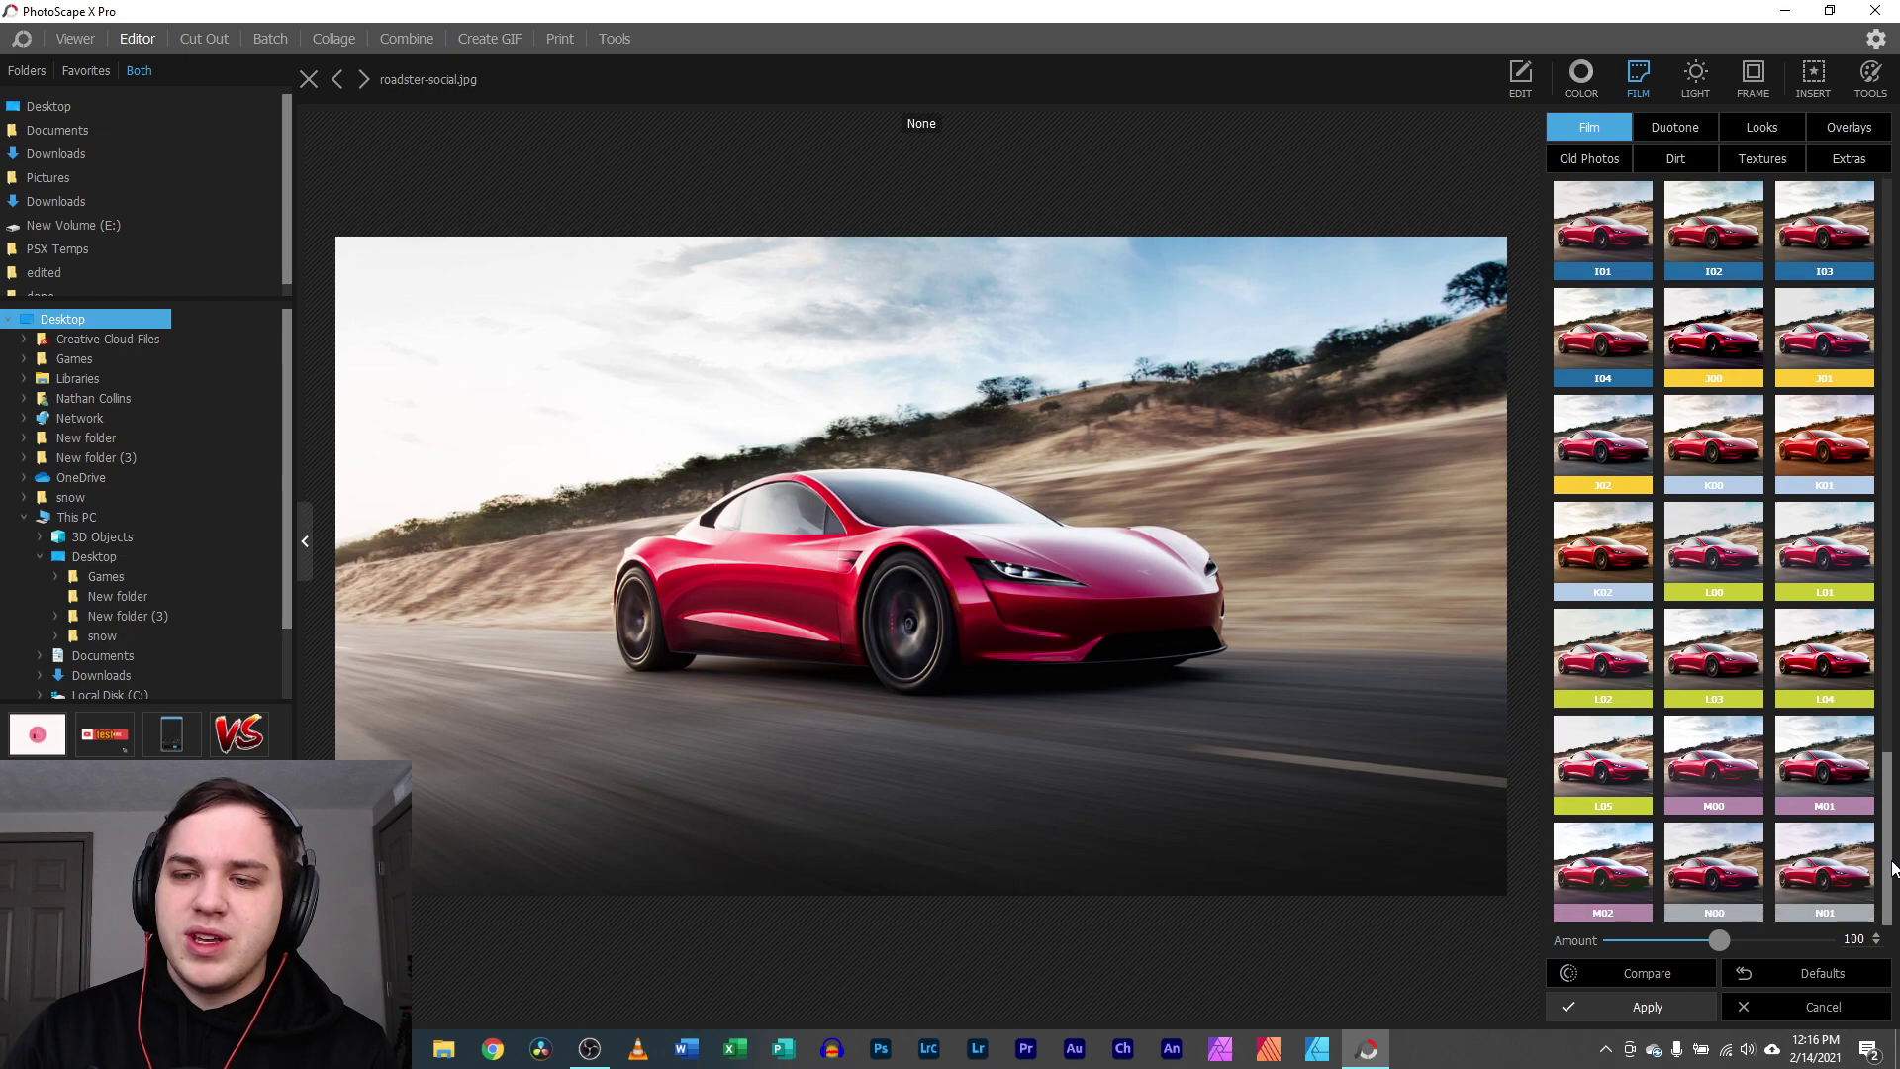
{"action": "left_click", "coordinate": [1692, 342]}
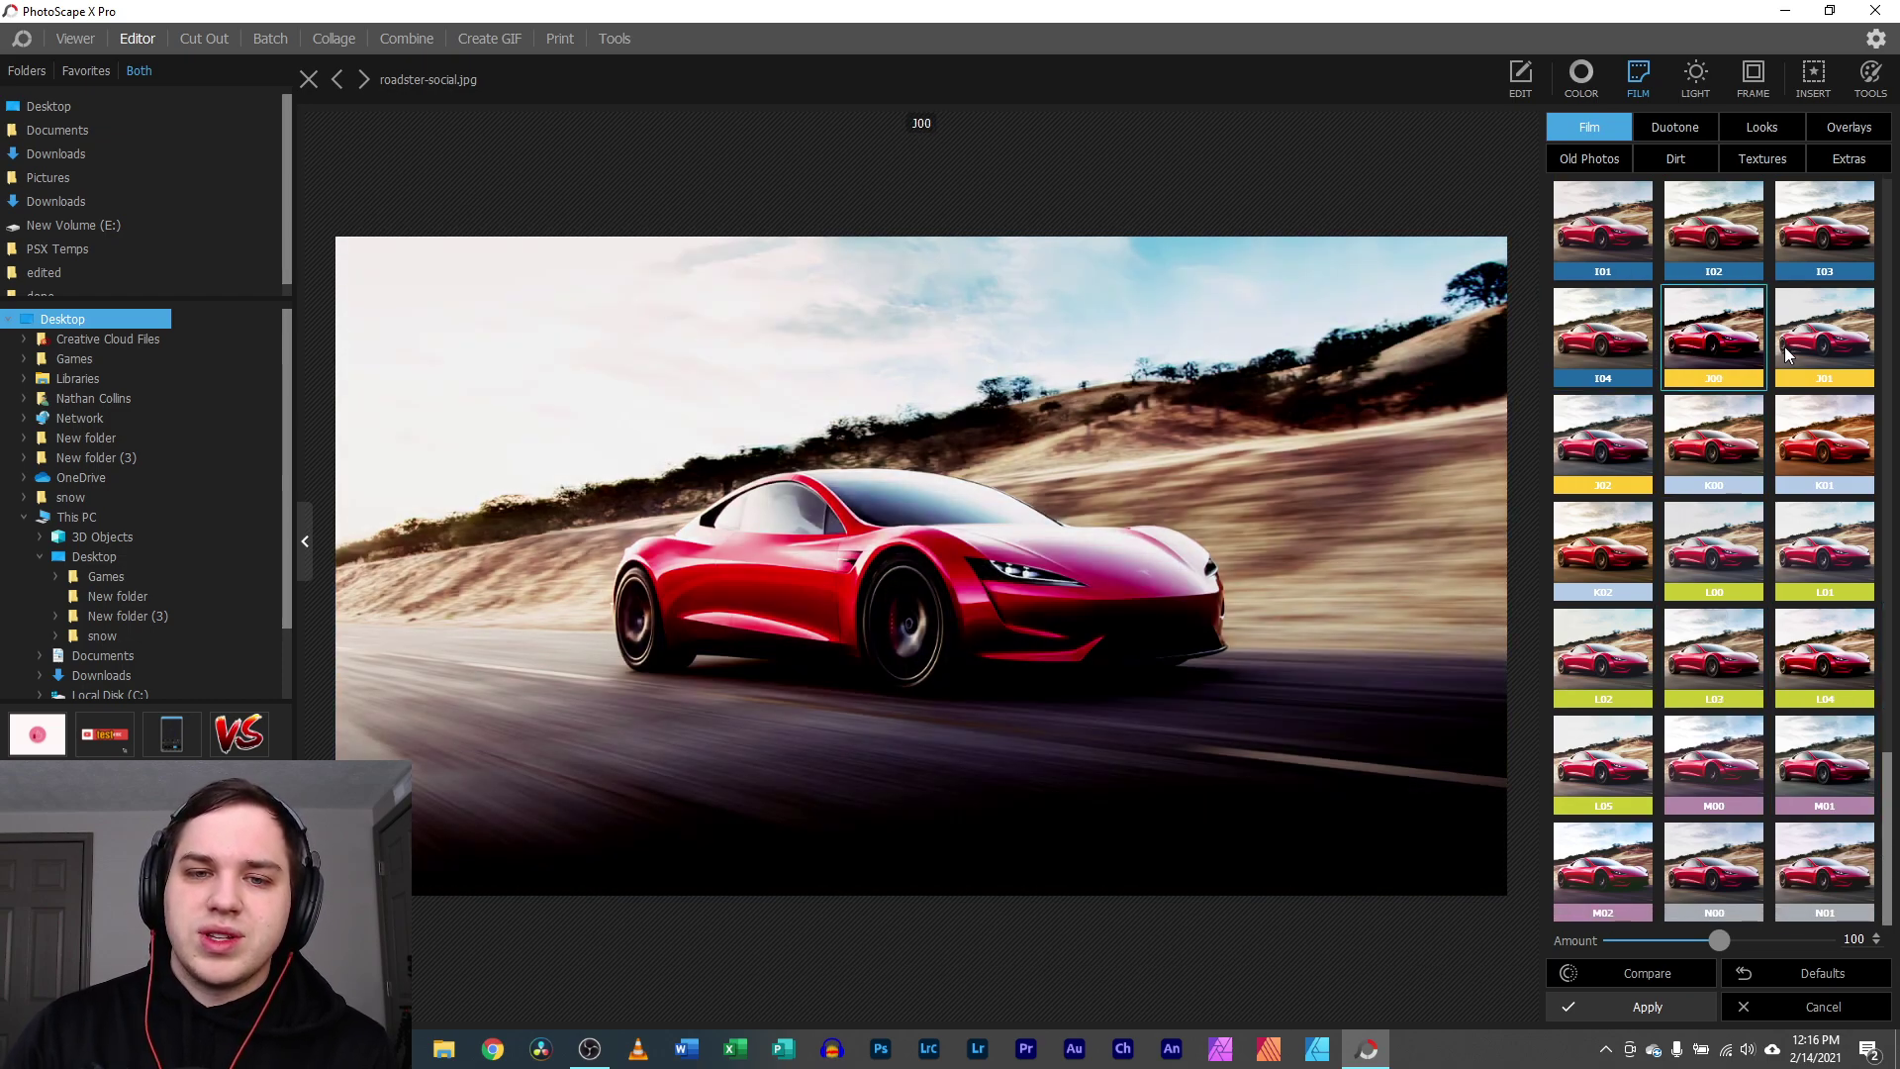
{"action": "left_click", "coordinate": [1647, 444]}
{"action": "left_click", "coordinate": [1802, 554]}
{"action": "left_click", "coordinate": [1781, 653]}
{"action": "left_click", "coordinate": [1732, 863]}
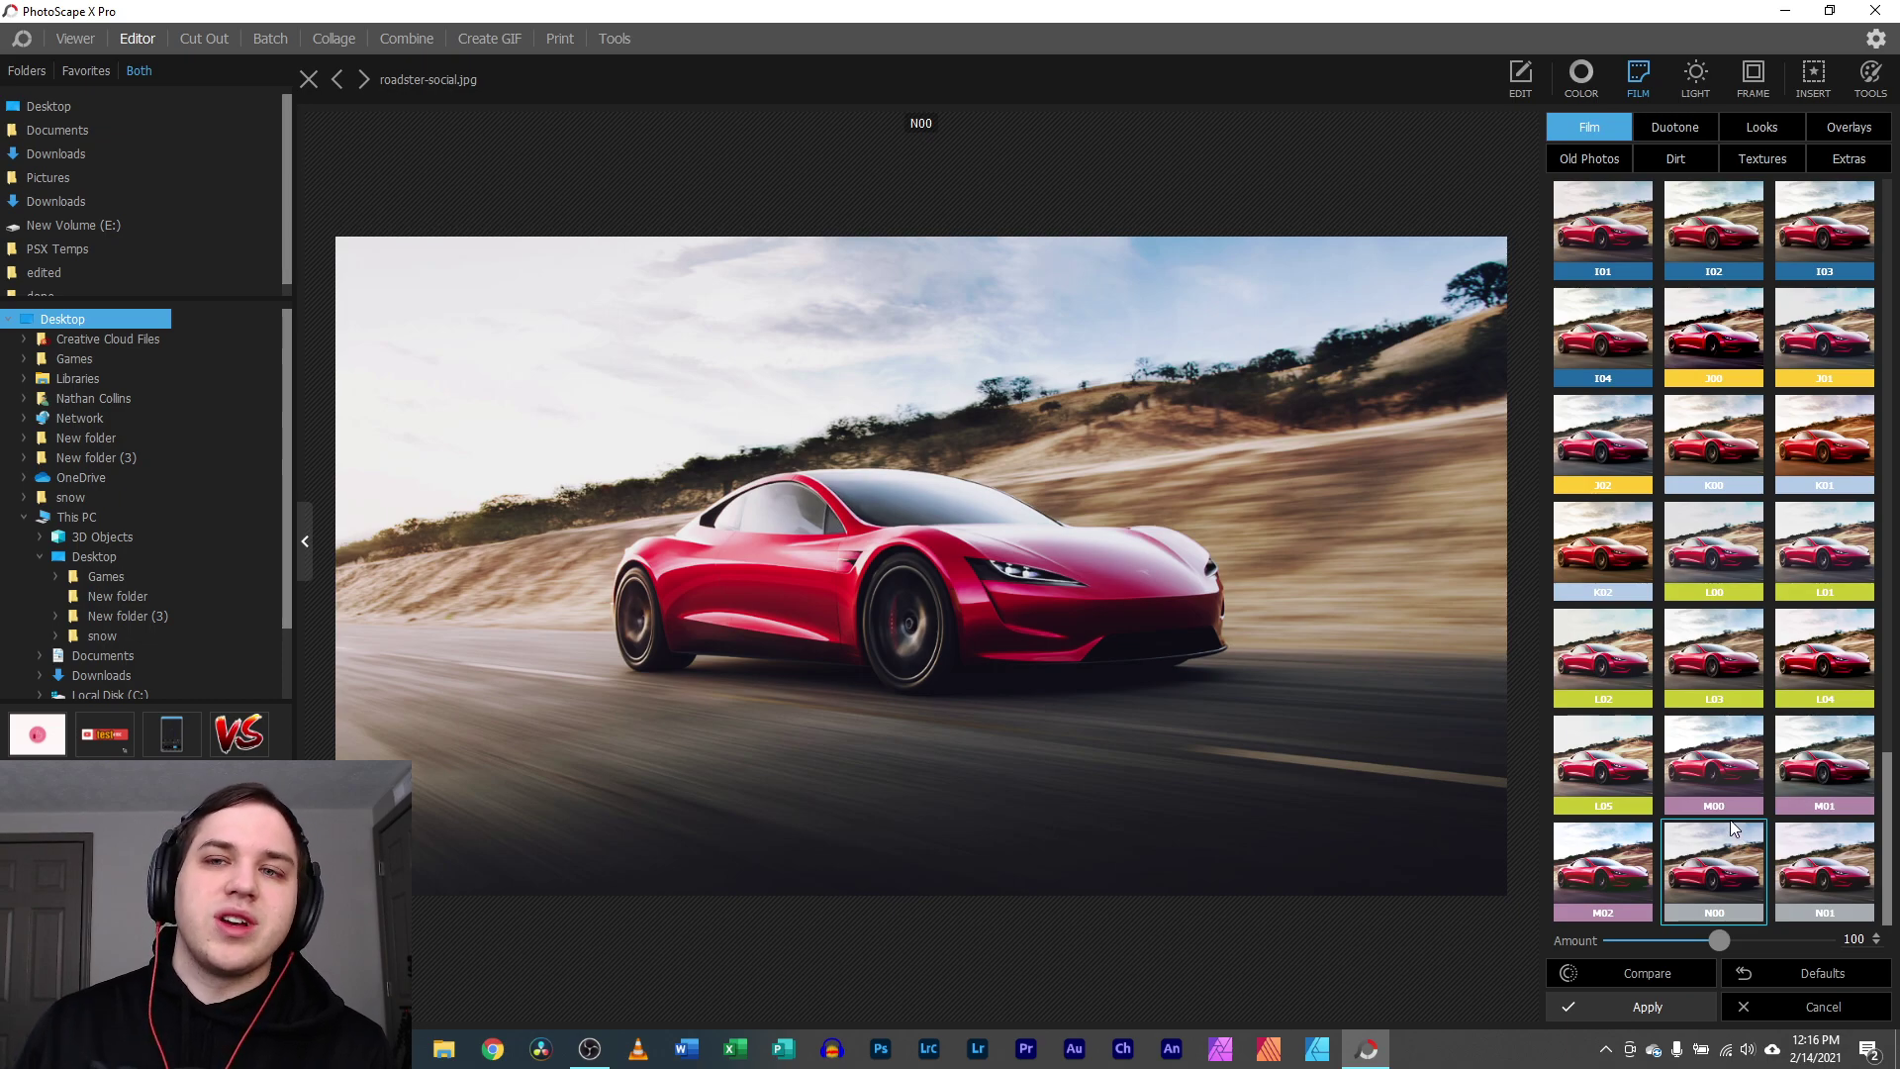
{"action": "left_click", "coordinate": [1714, 440]}
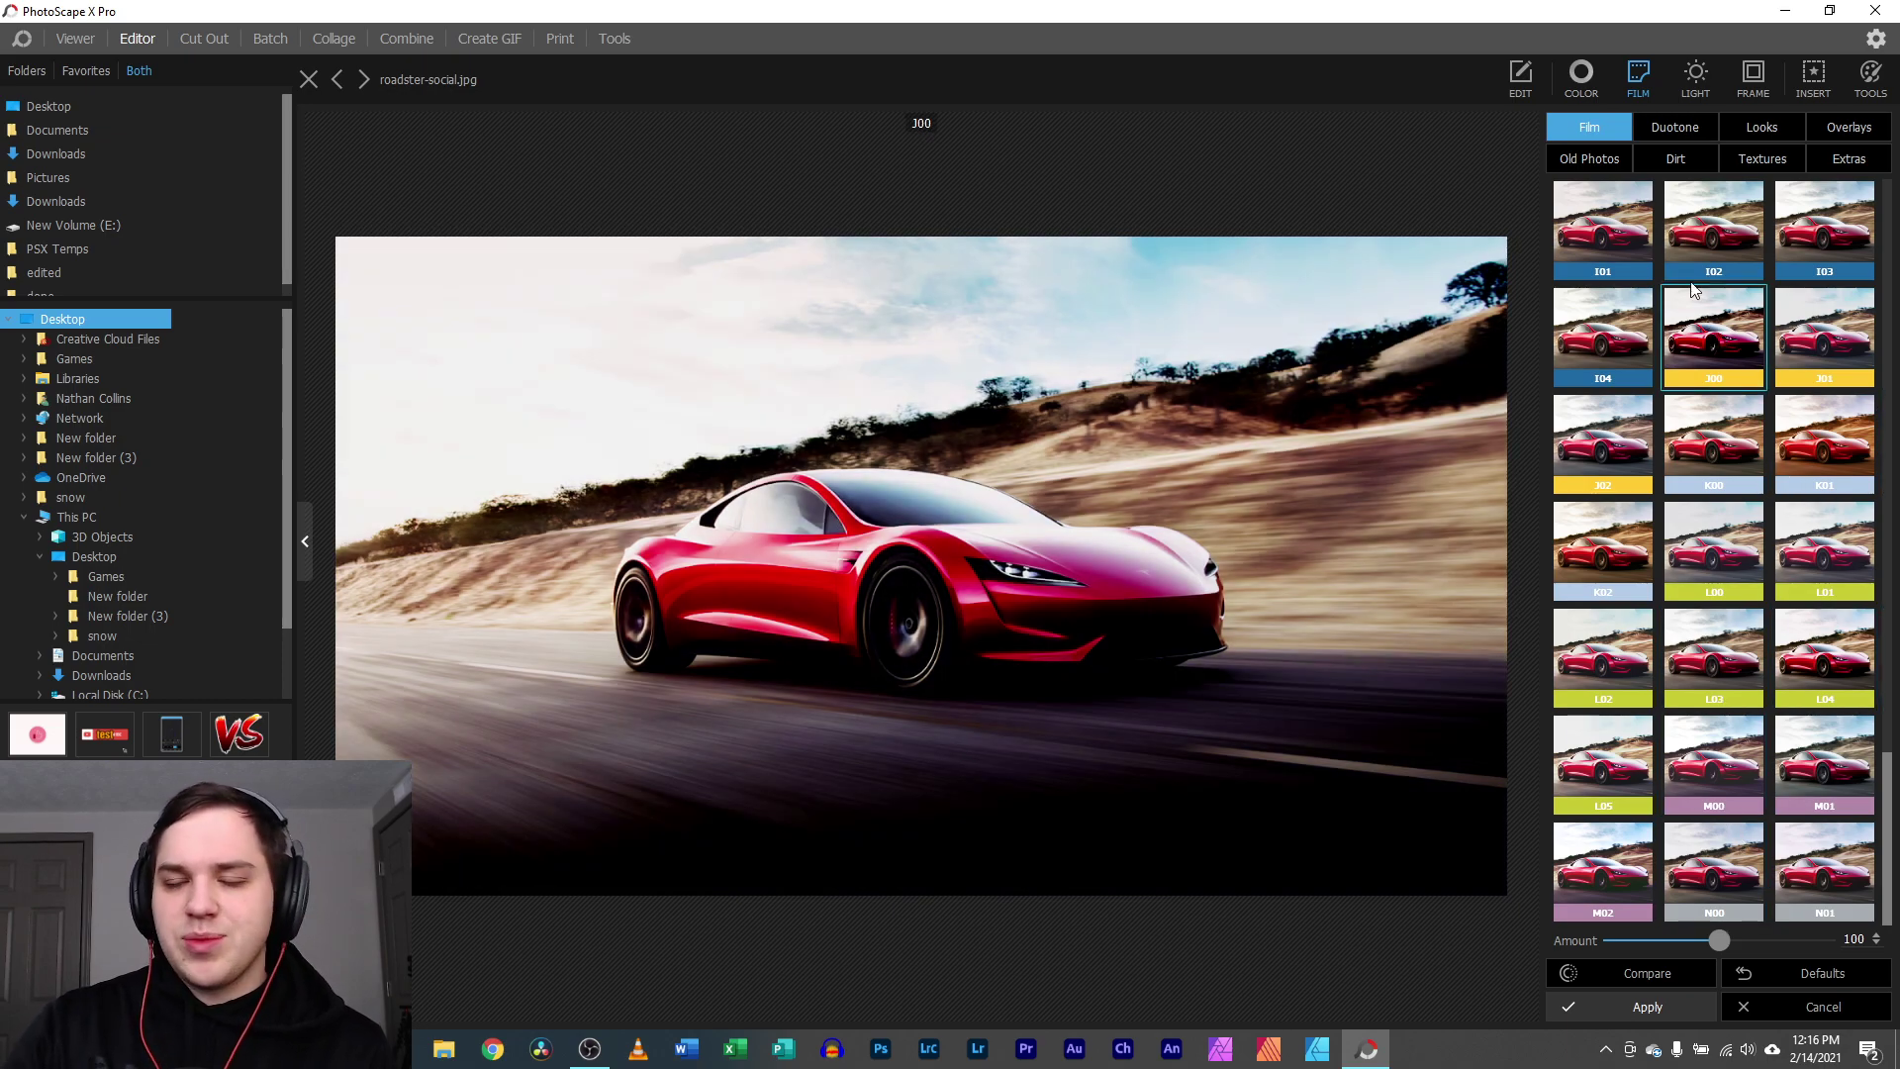
{"action": "left_click", "coordinate": [1670, 249]}
{"action": "left_click", "coordinate": [1686, 315]}
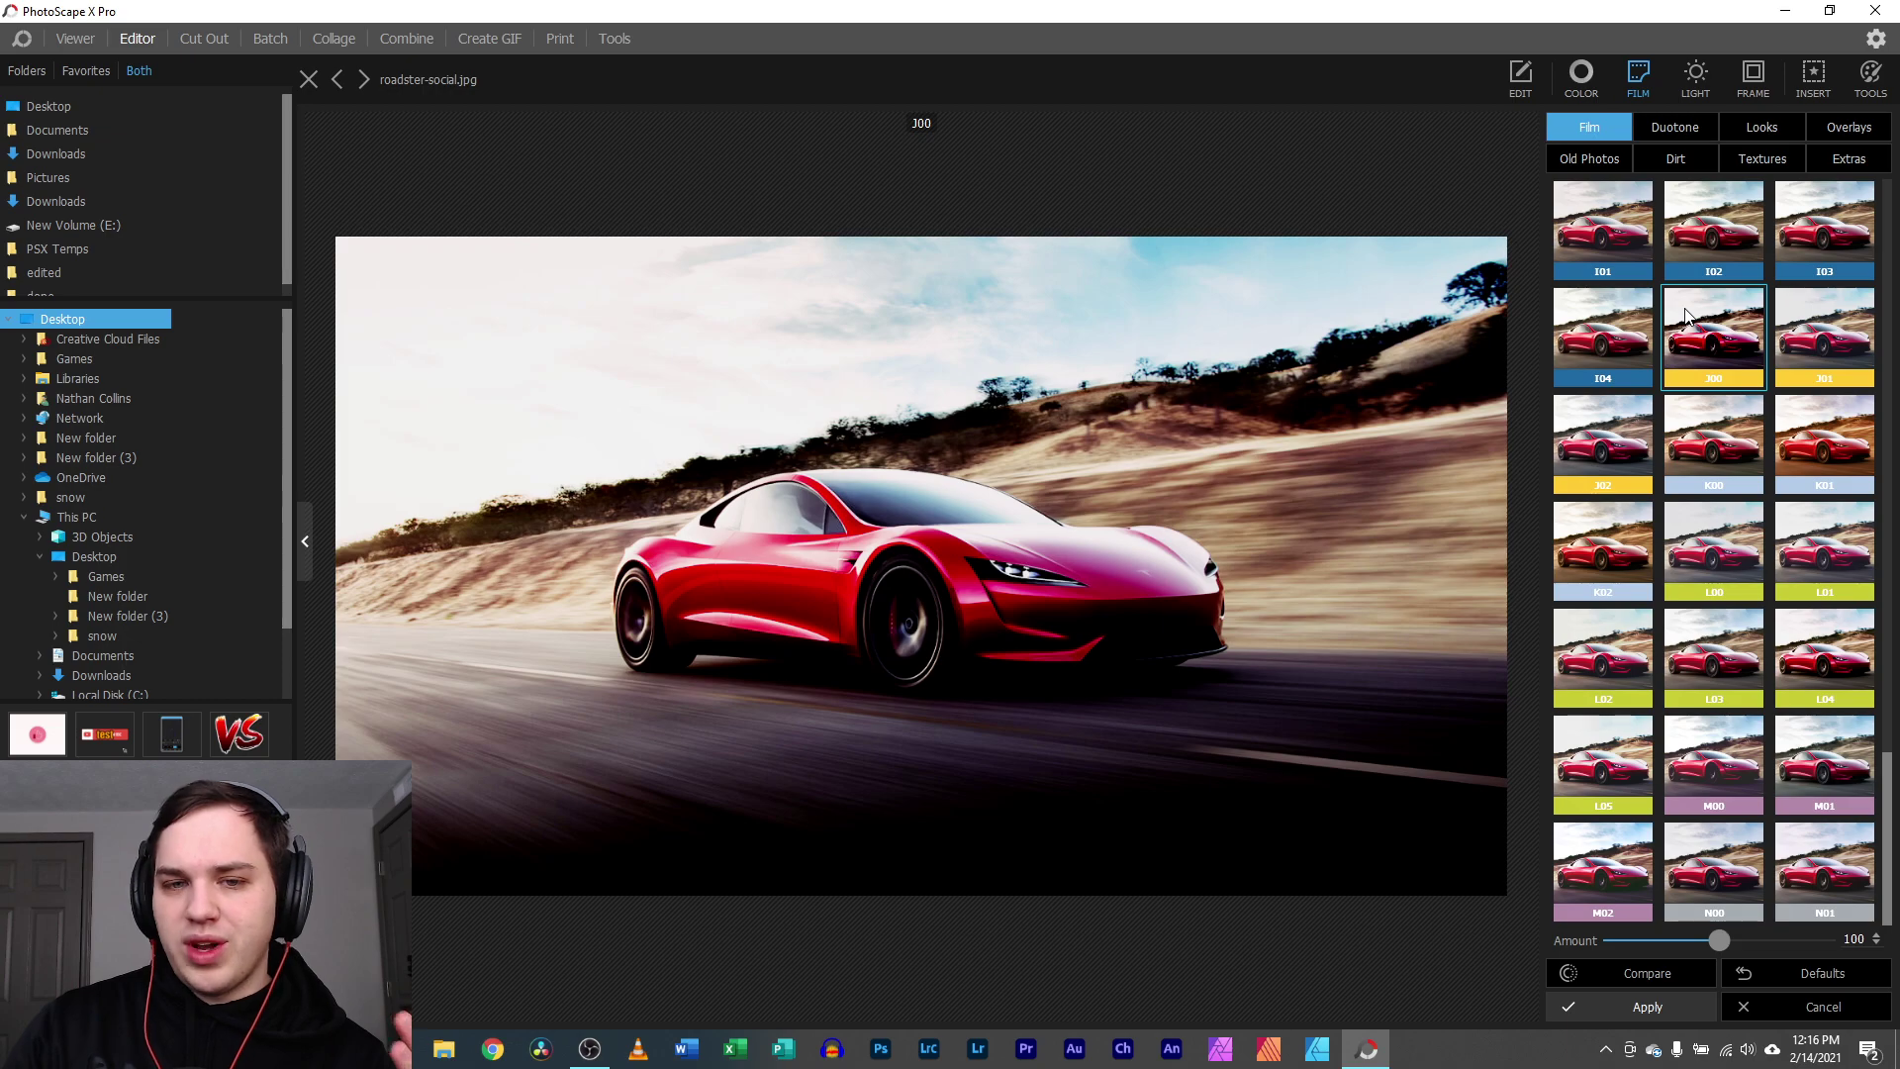
{"action": "left_click", "coordinate": [1688, 316]}
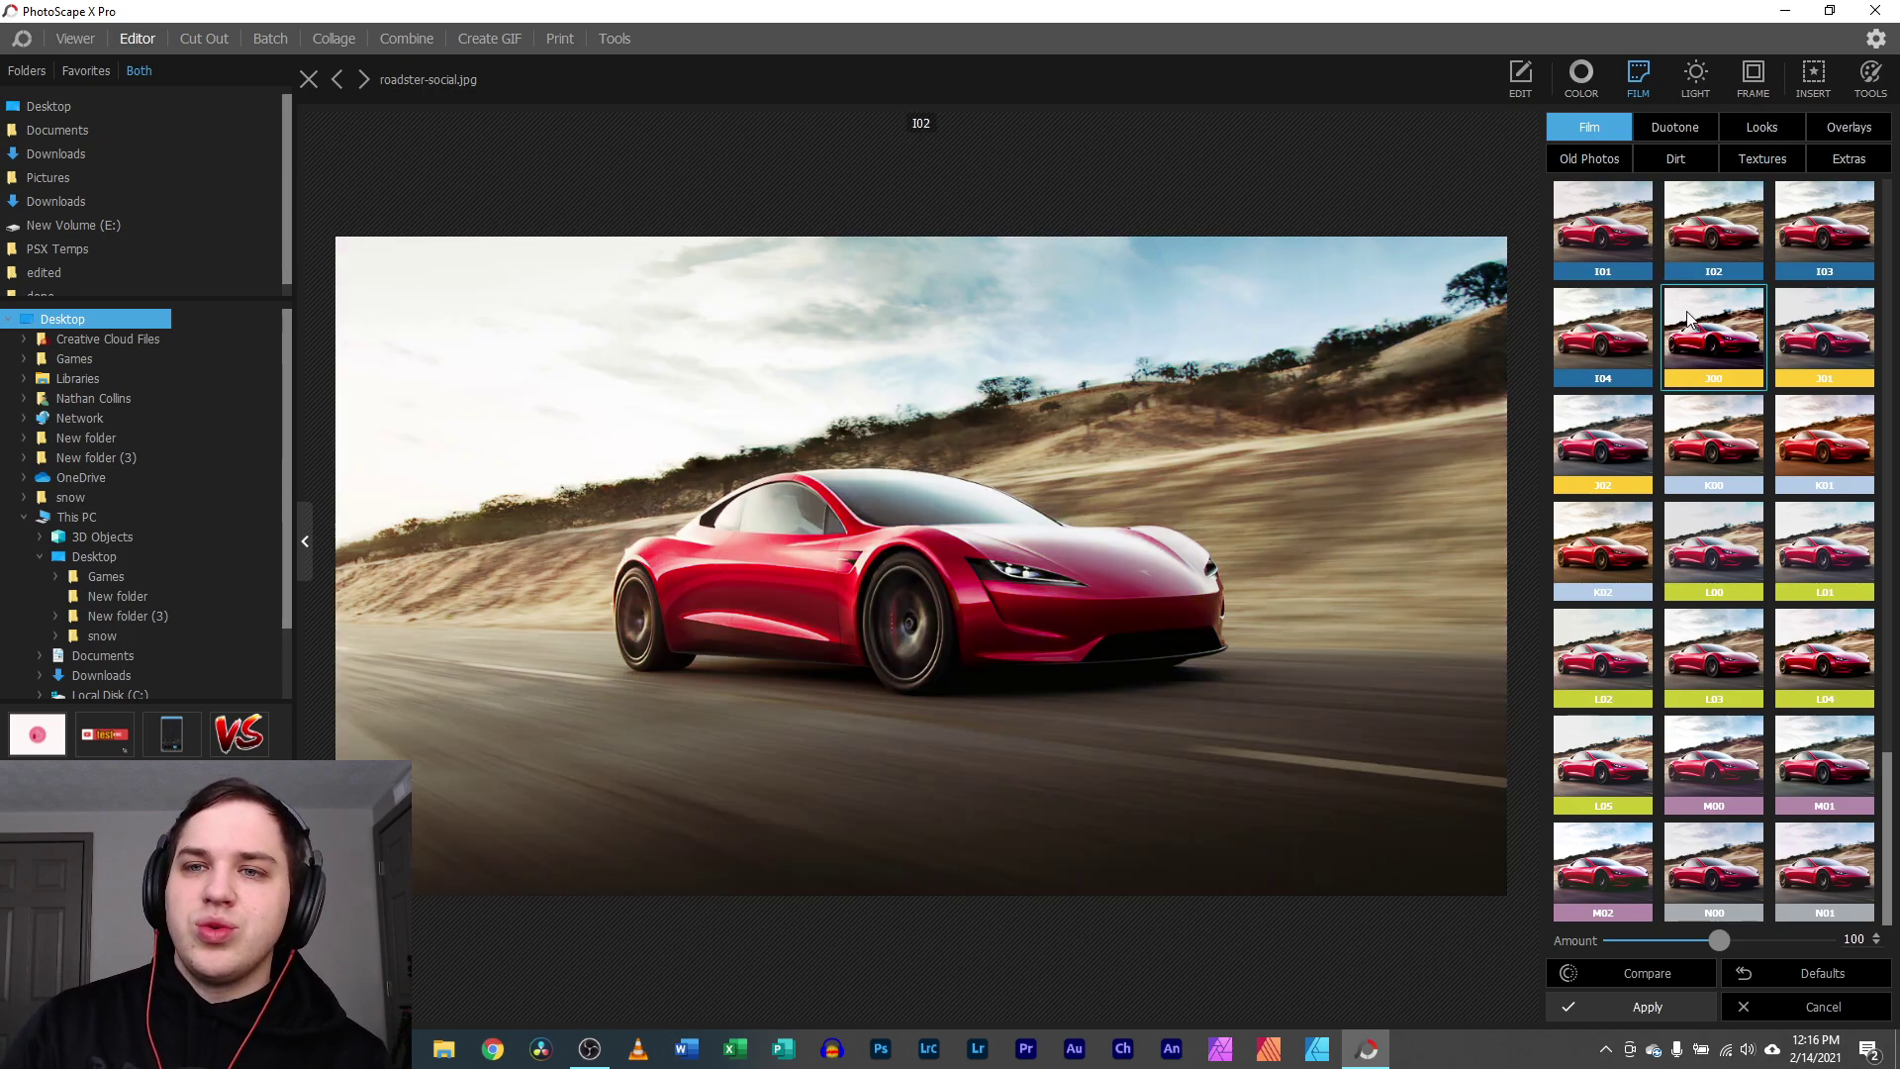
- Try raising Brighten, Vibrance and Contrast in the Color panel, then cancel those adjustments
{"action": "left_click", "coordinate": [1578, 79]}
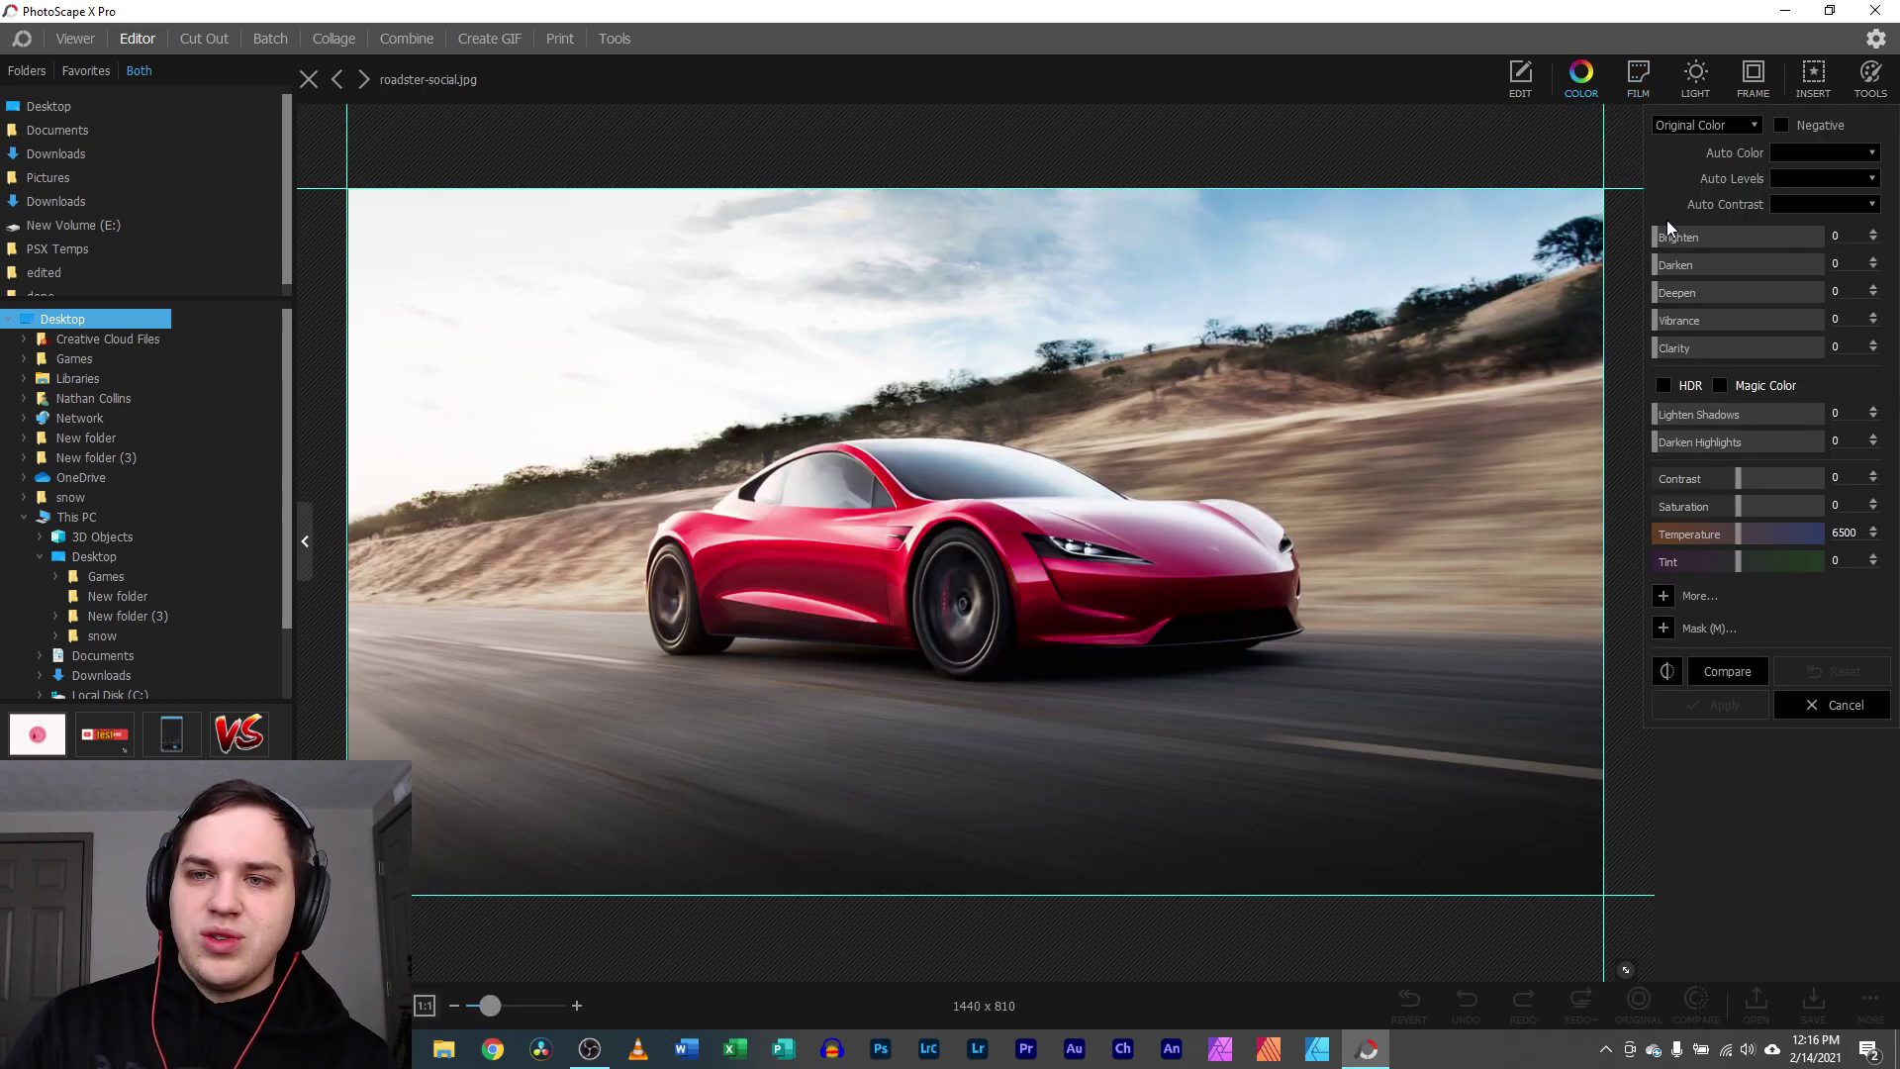
{"action": "left_click_drag", "start_coordinate": [1659, 240], "coordinate": [1685, 242]}
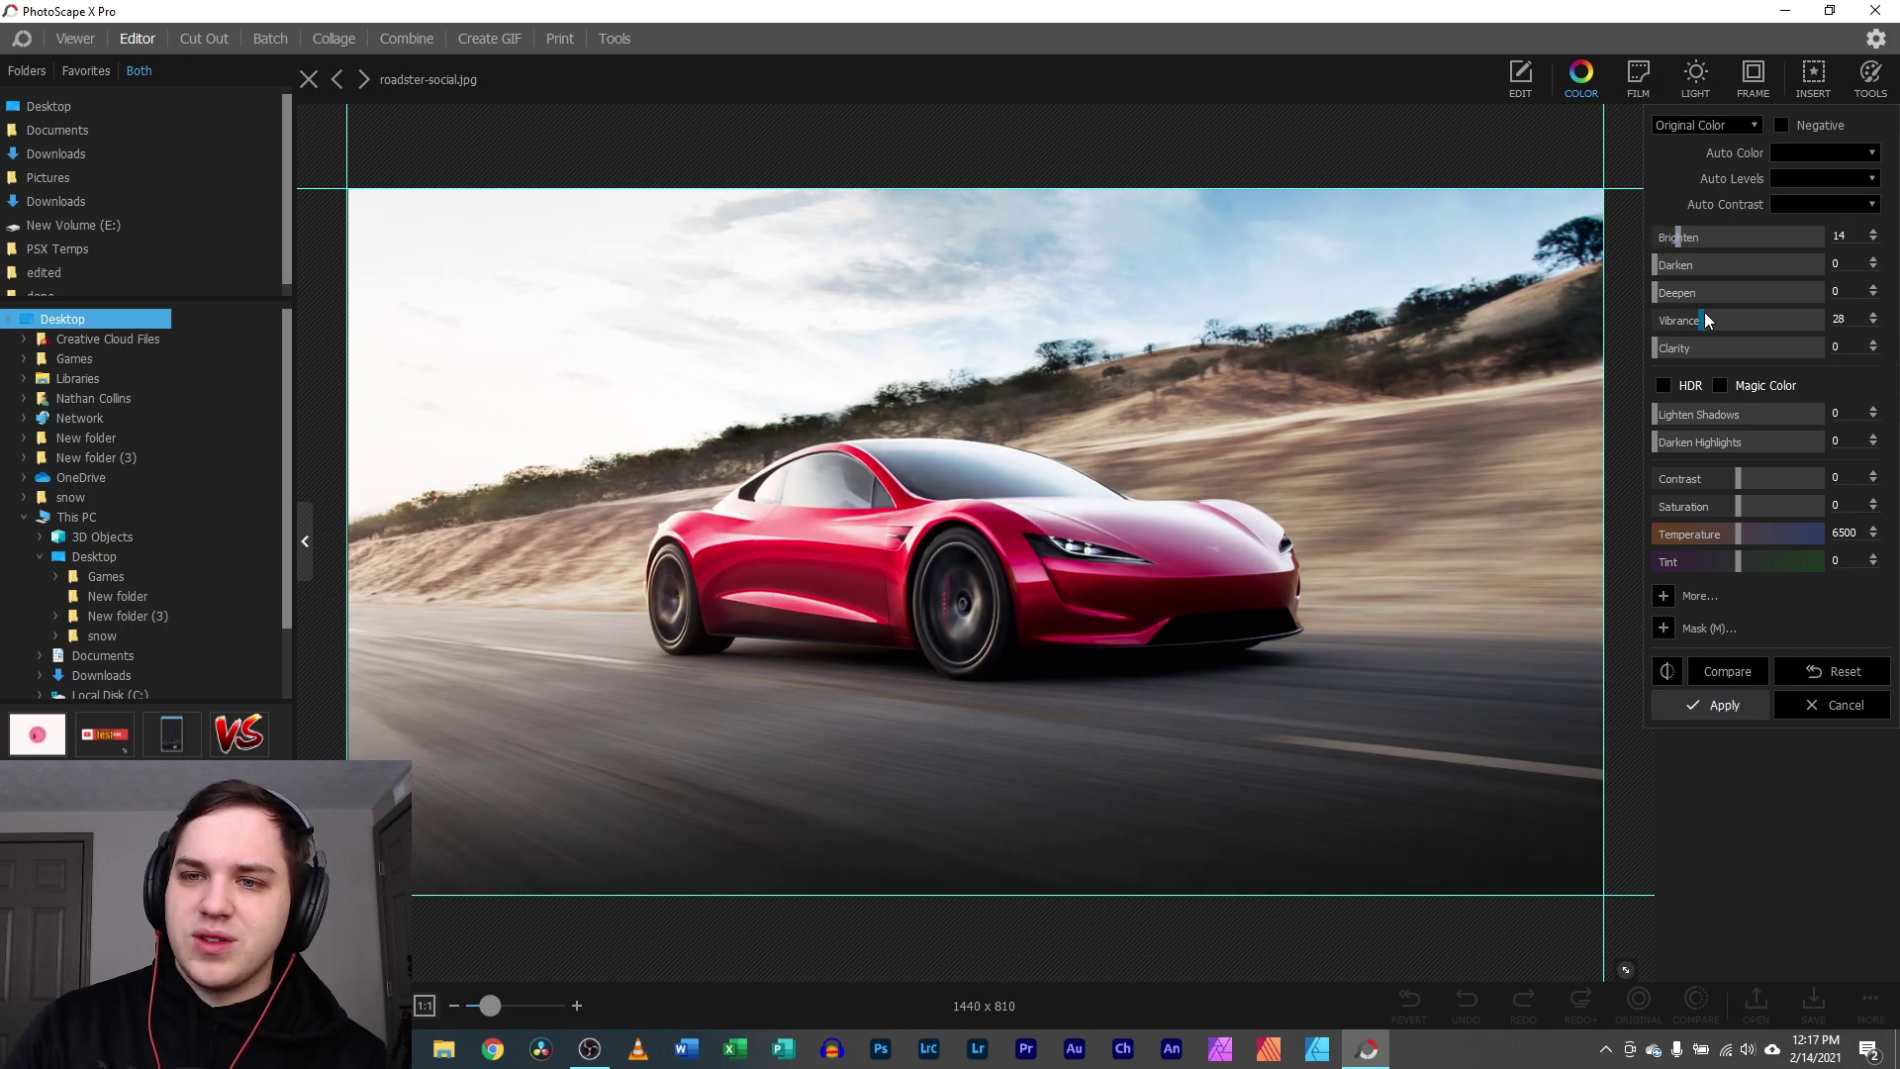
{"action": "mouse_move", "coordinate": [1704, 317]}
{"action": "left_mouse_down"}
{"action": "mouse_move", "coordinate": [1768, 318]}
{"action": "mouse_move", "coordinate": [1701, 346]}
{"action": "left_mouse_up"}
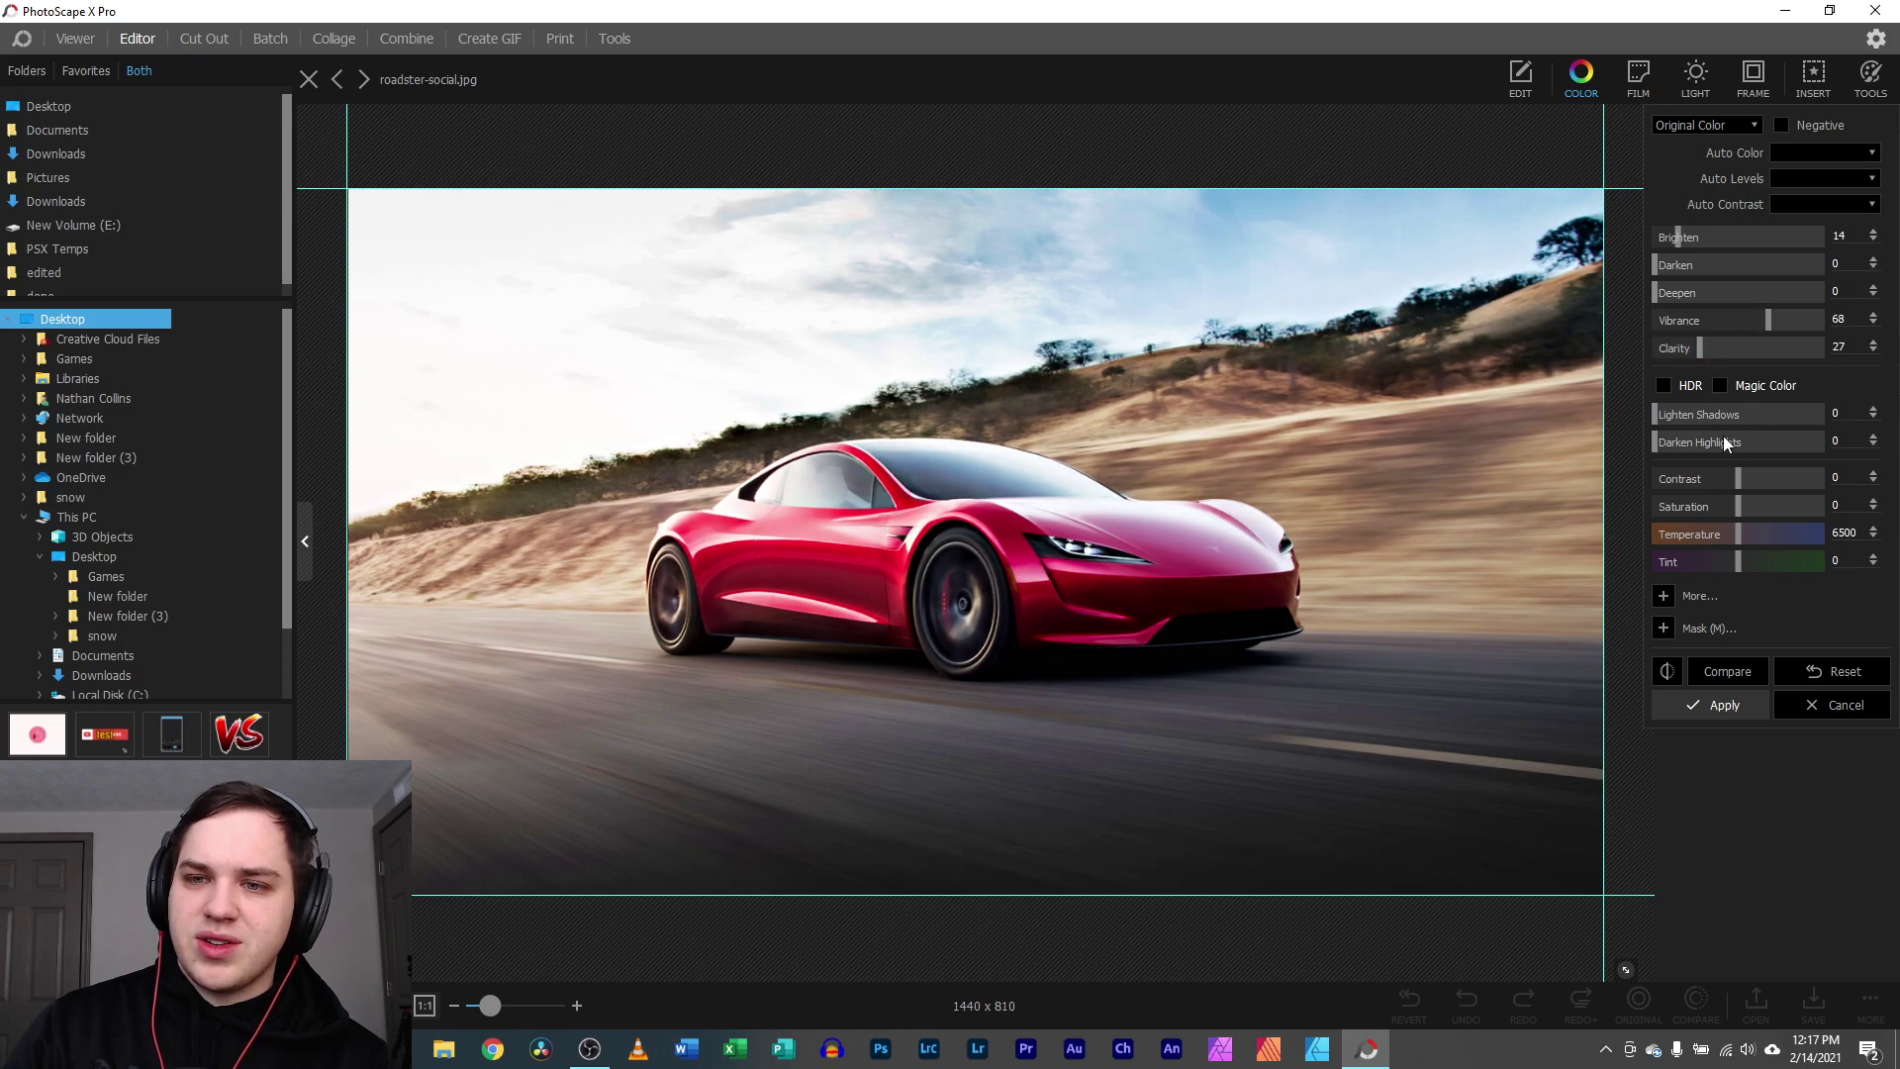
{"action": "mouse_move", "coordinate": [1746, 479]}
{"action": "left_mouse_down"}
{"action": "mouse_move", "coordinate": [1770, 479]}
{"action": "mouse_move", "coordinate": [1750, 479]}
{"action": "left_mouse_up"}
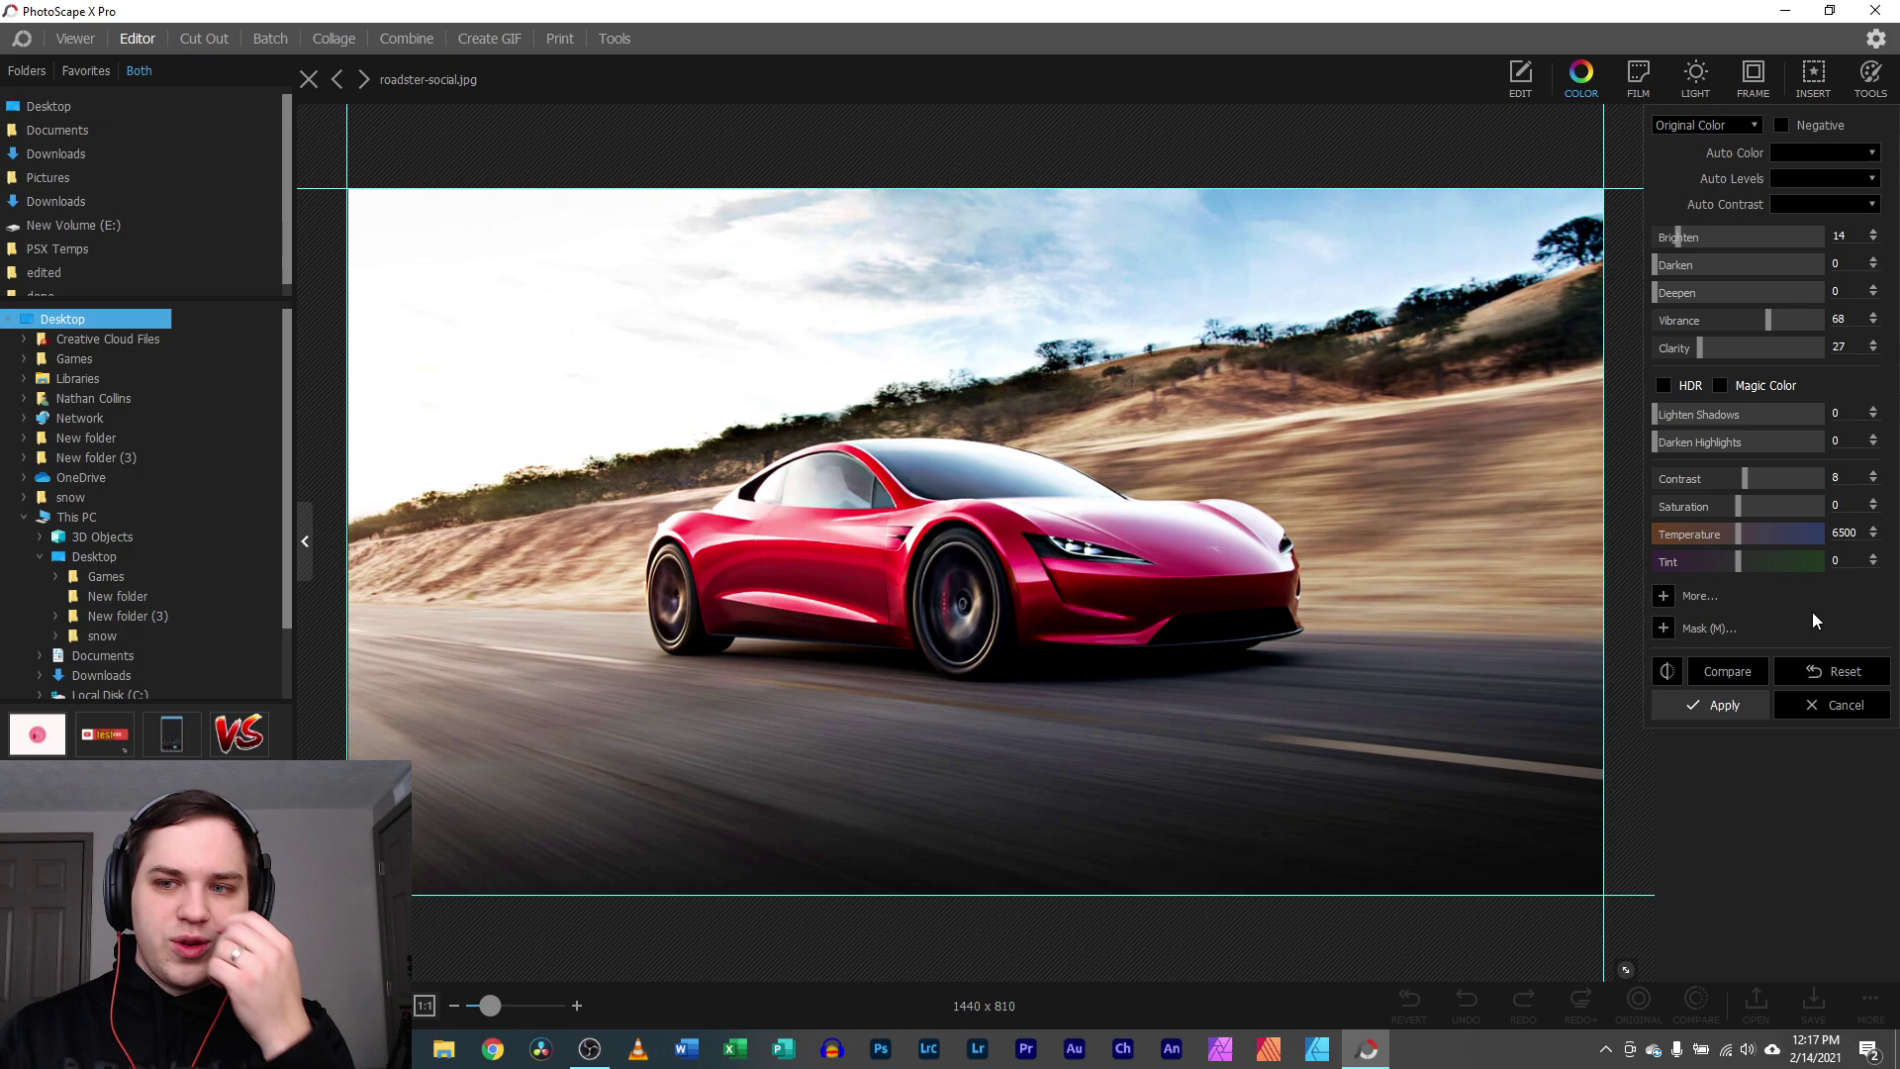
{"action": "left_click", "coordinate": [1825, 707]}
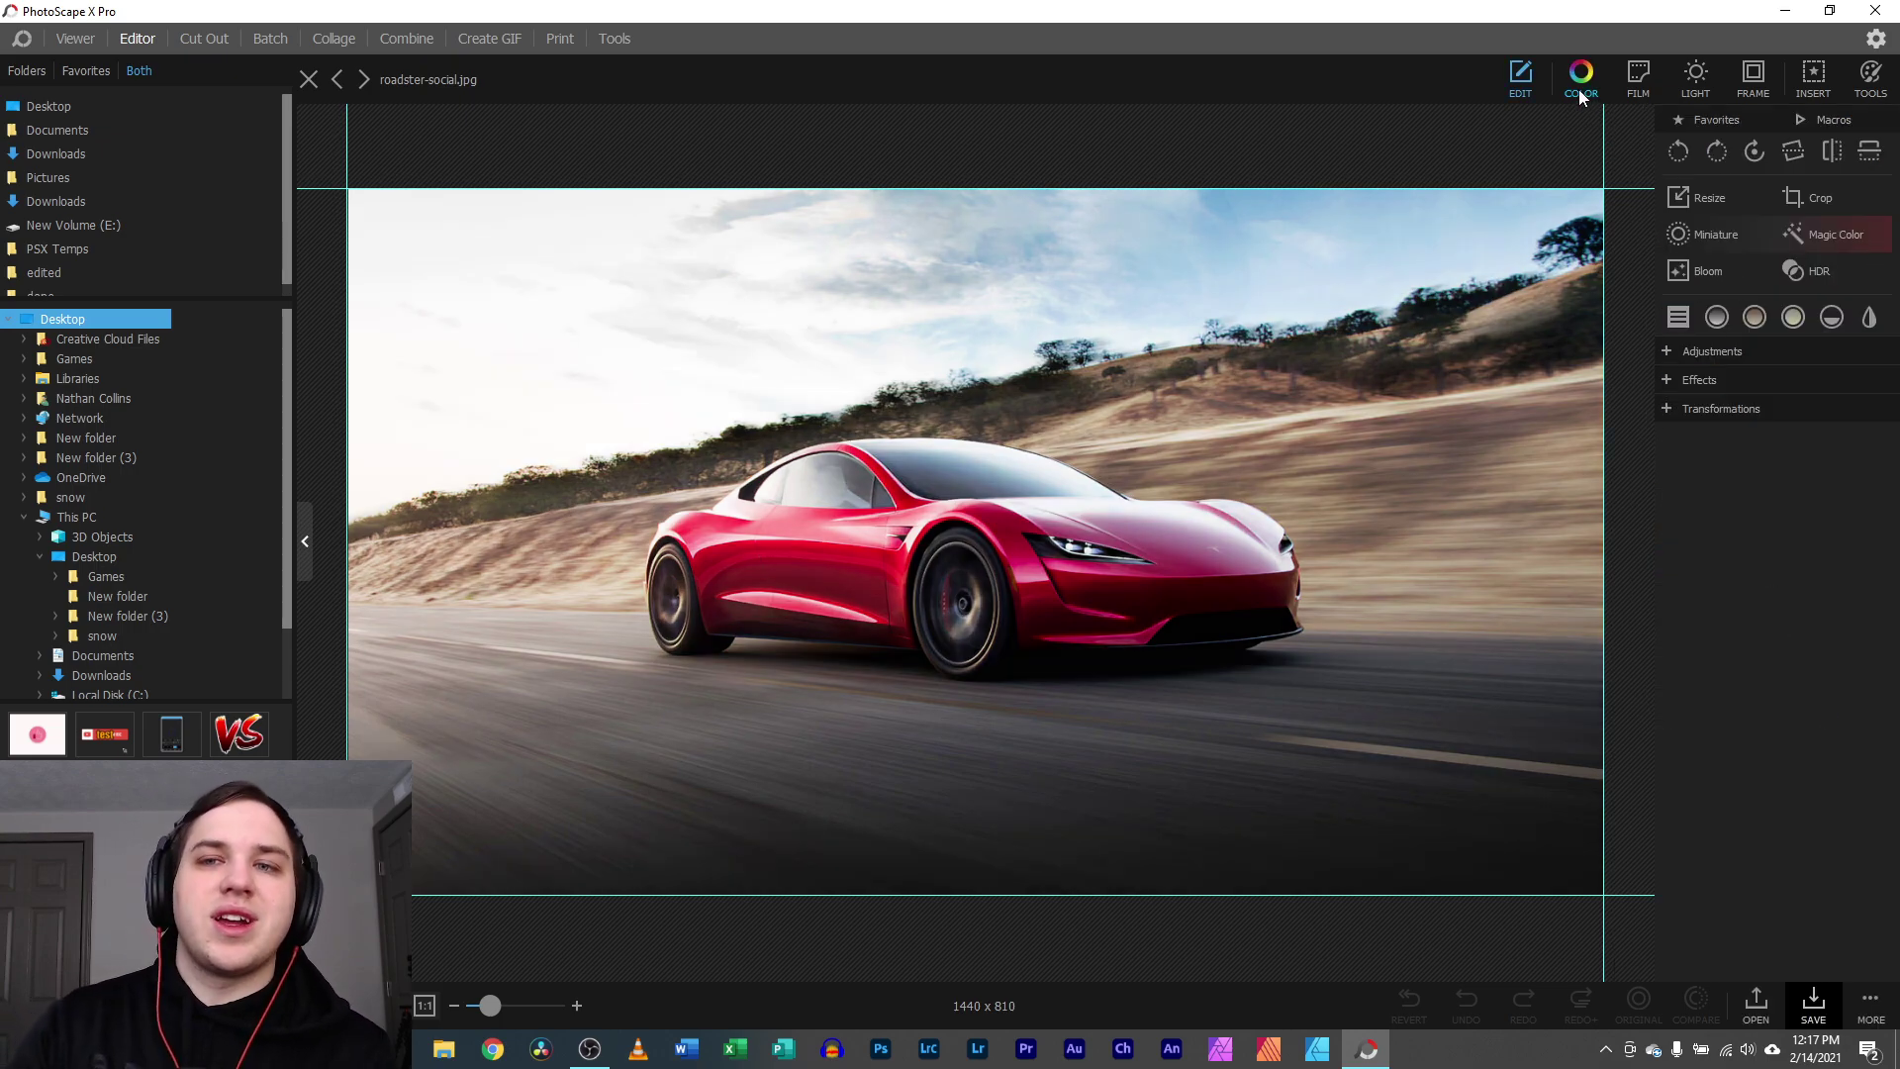
- Back in Film presets, try I01 and I02, then apply K00 and scroll the grid to the top
{"action": "left_click", "coordinate": [1639, 78]}
{"action": "left_click", "coordinate": [1608, 228]}
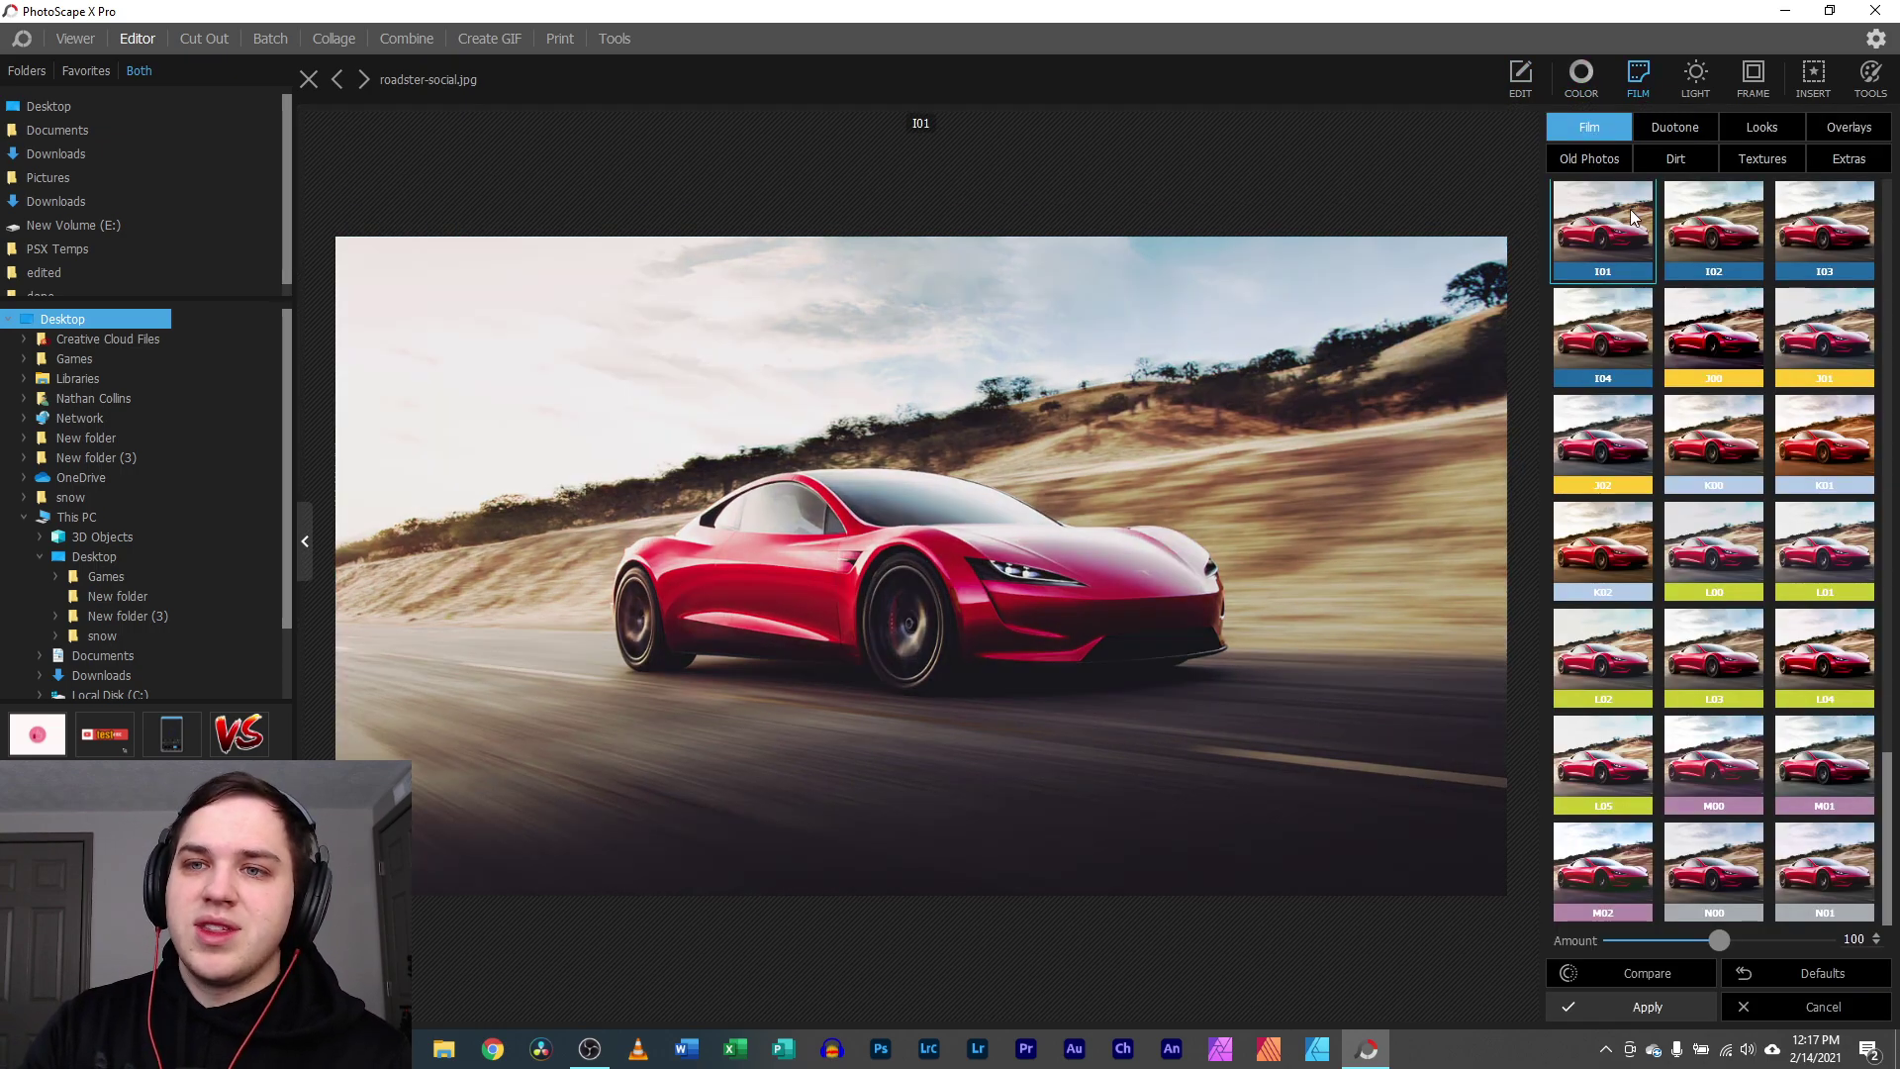
{"action": "left_click", "coordinate": [1730, 233]}
{"action": "left_click", "coordinate": [1741, 327]}
{"action": "left_click", "coordinate": [1730, 455]}
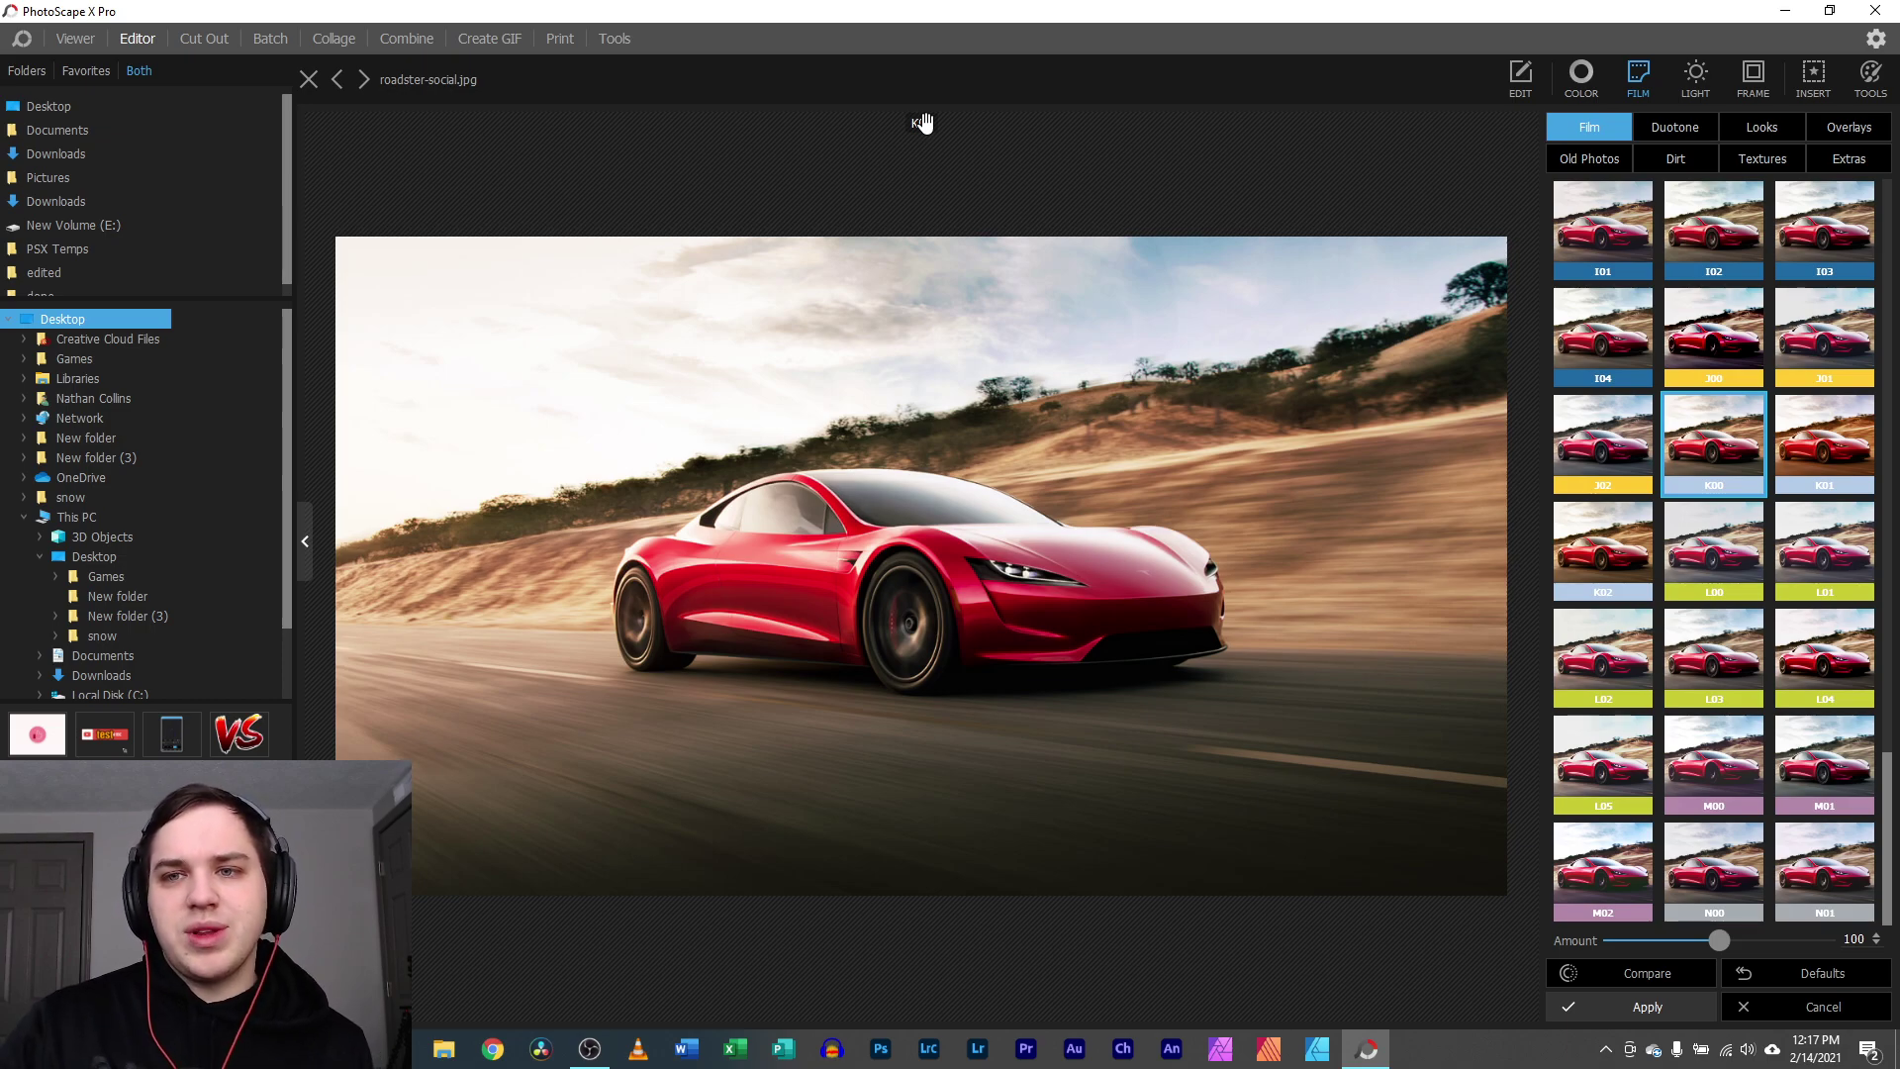
{"action": "scroll", "coordinate": [1625, 339], "scroll_direction": "up", "scroll_amount": 5}
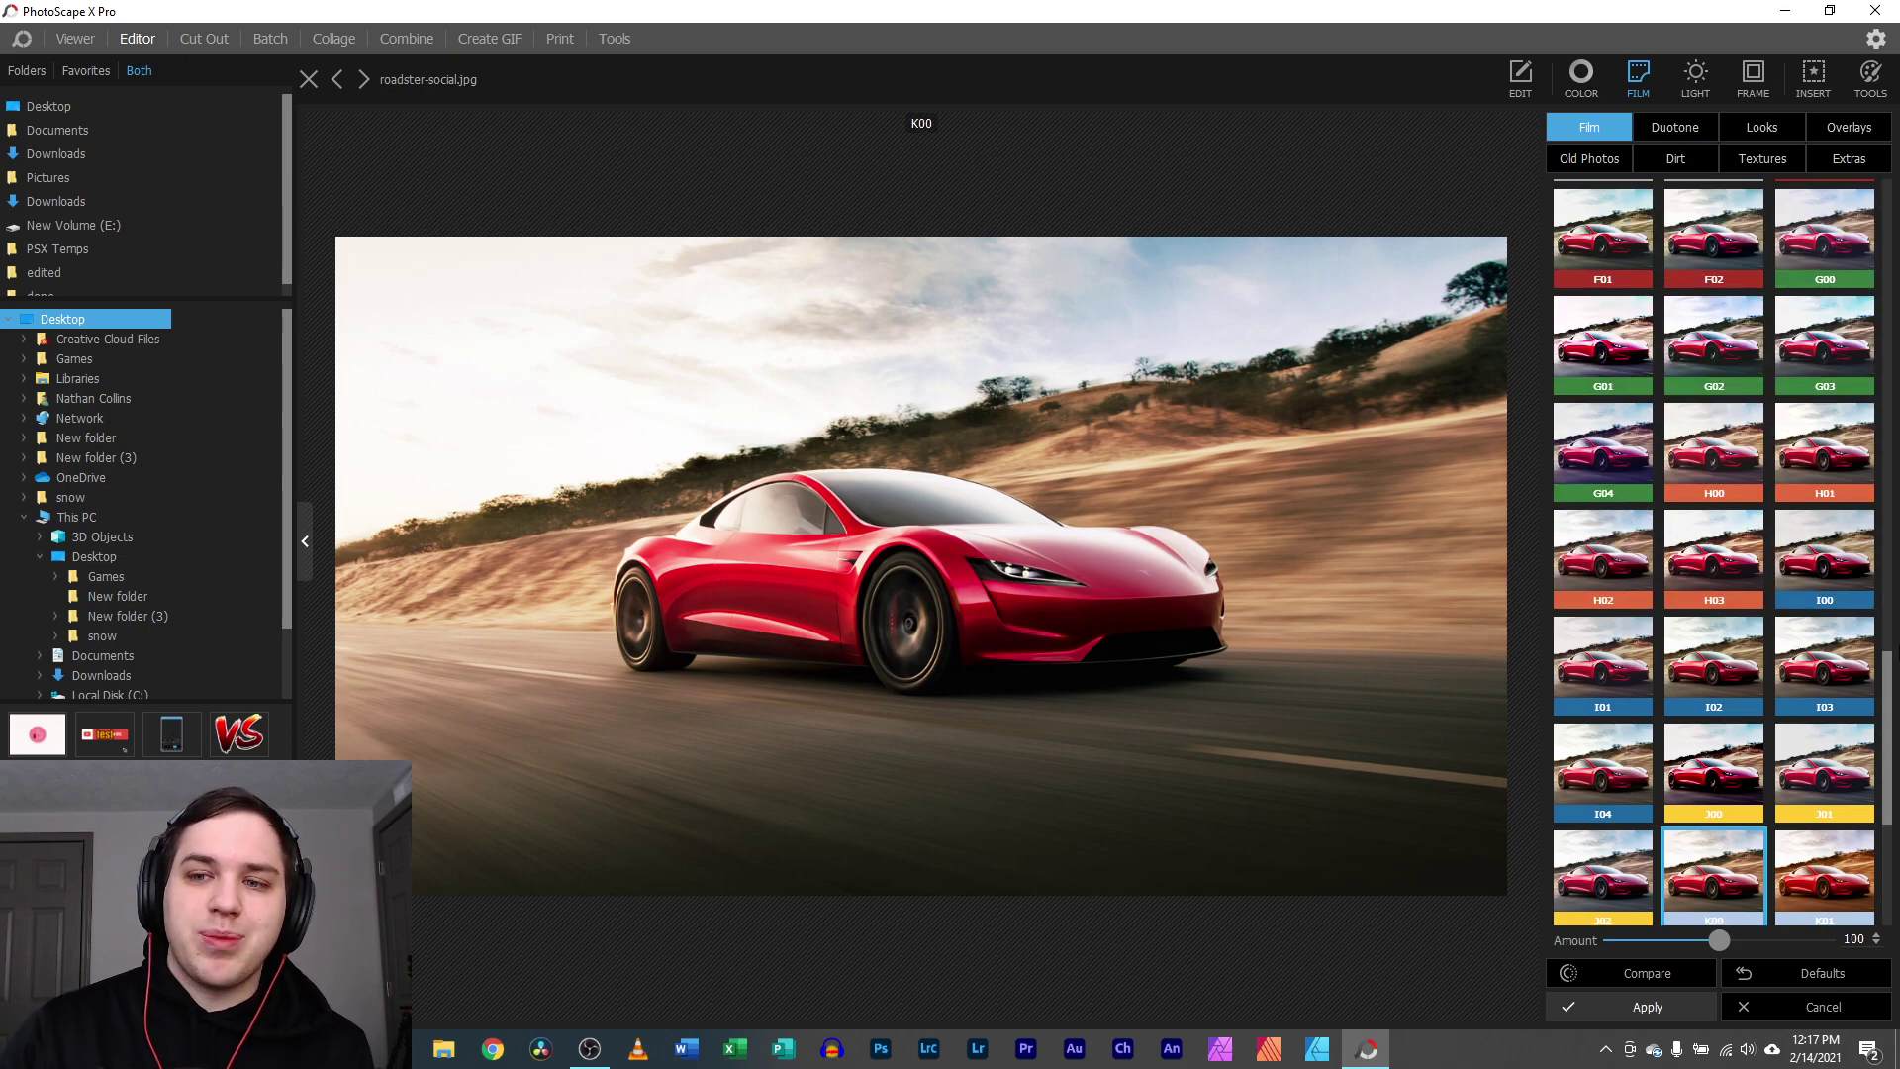
{"action": "left_click_drag", "start_coordinate": [1888, 675], "coordinate": [1885, 208]}
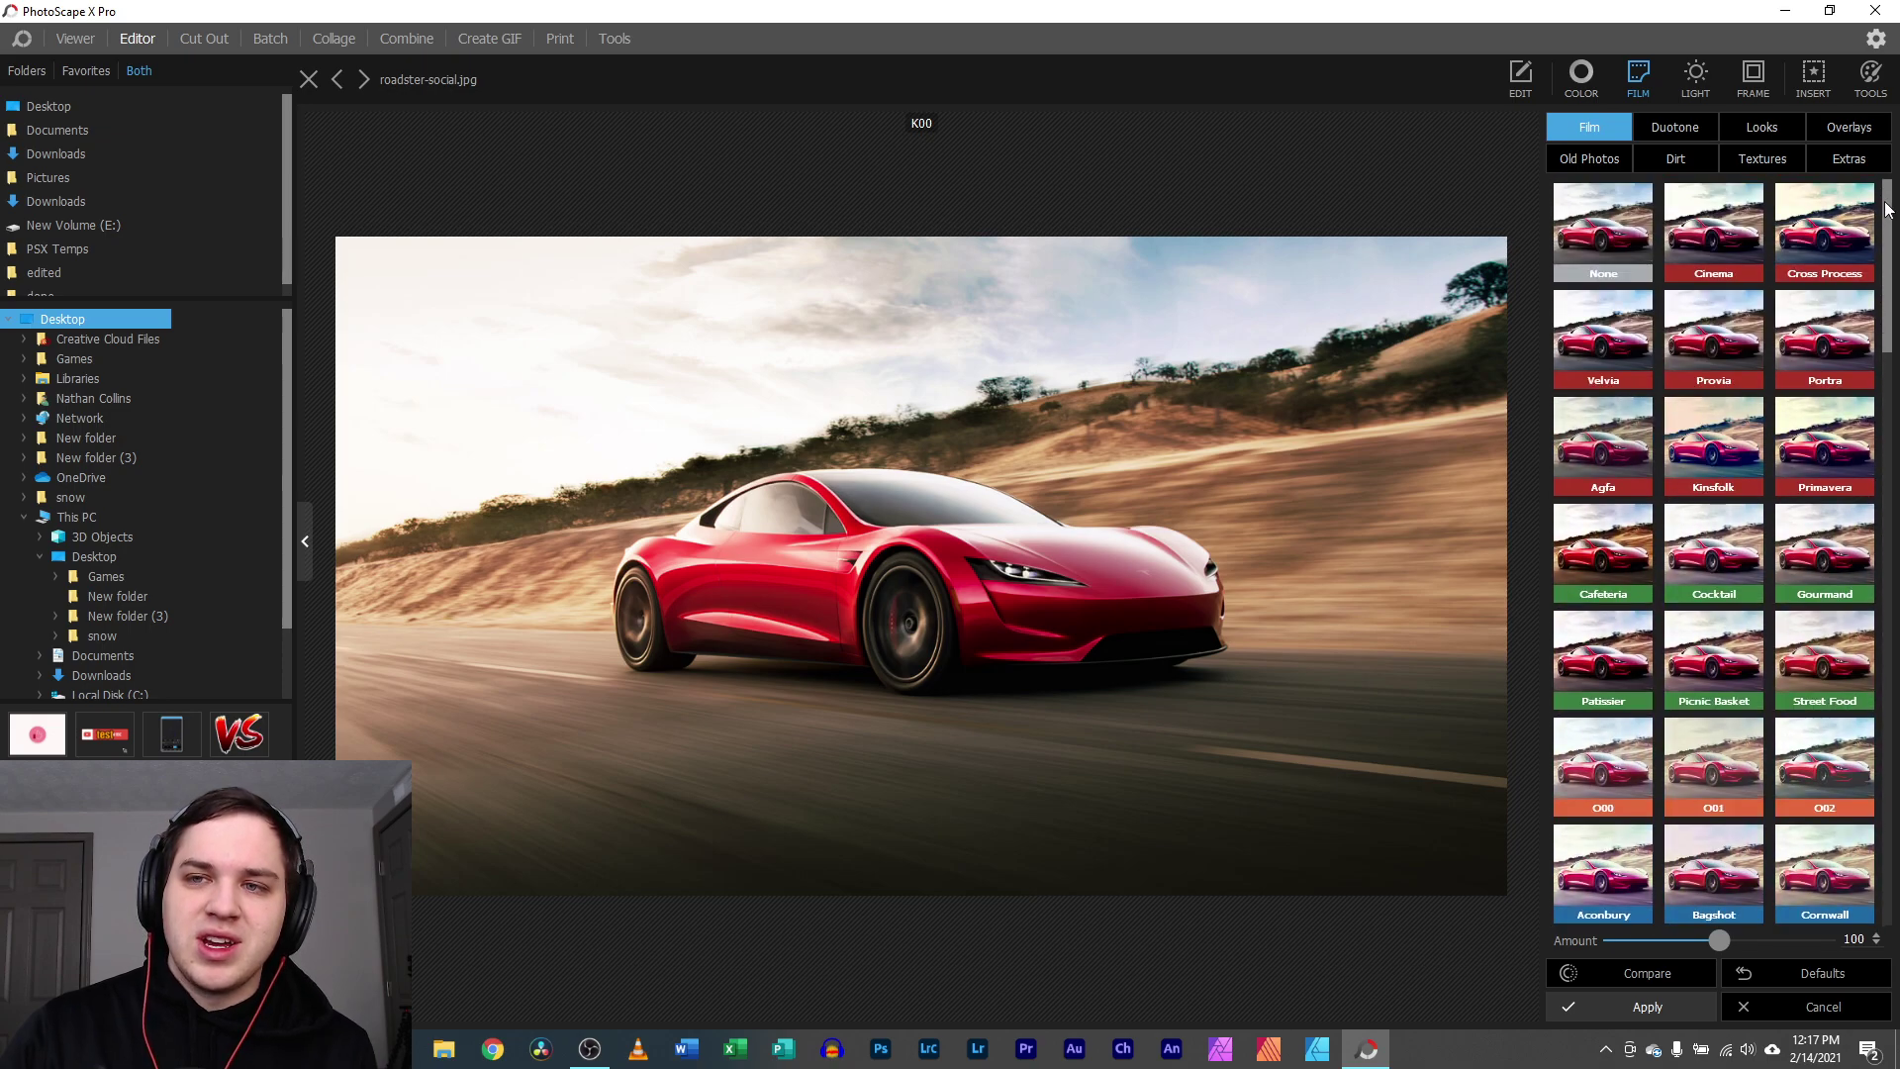
- Set both the Duotone and Film presets to None, clearing any film look
{"action": "left_click", "coordinate": [1682, 132]}
{"action": "left_click", "coordinate": [1630, 230]}
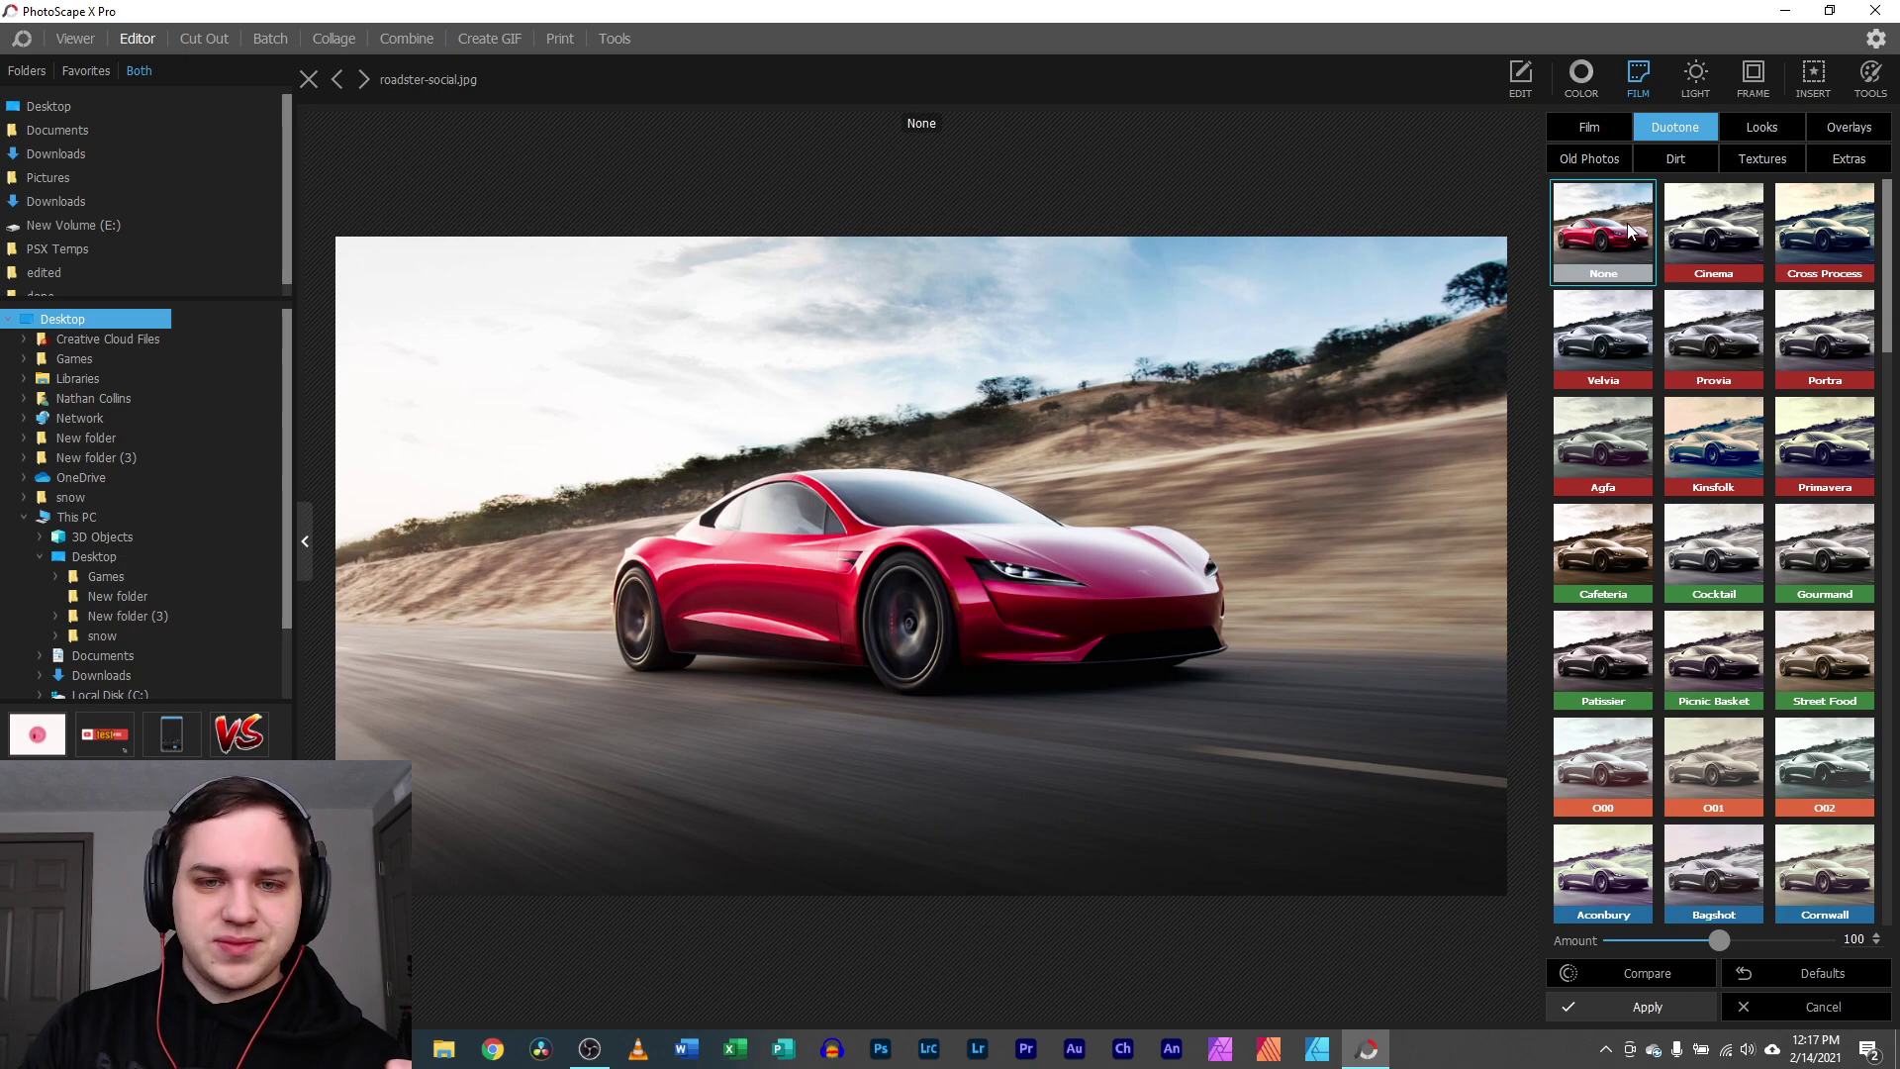
{"action": "left_click", "coordinate": [1590, 127]}
{"action": "left_click", "coordinate": [1613, 226]}
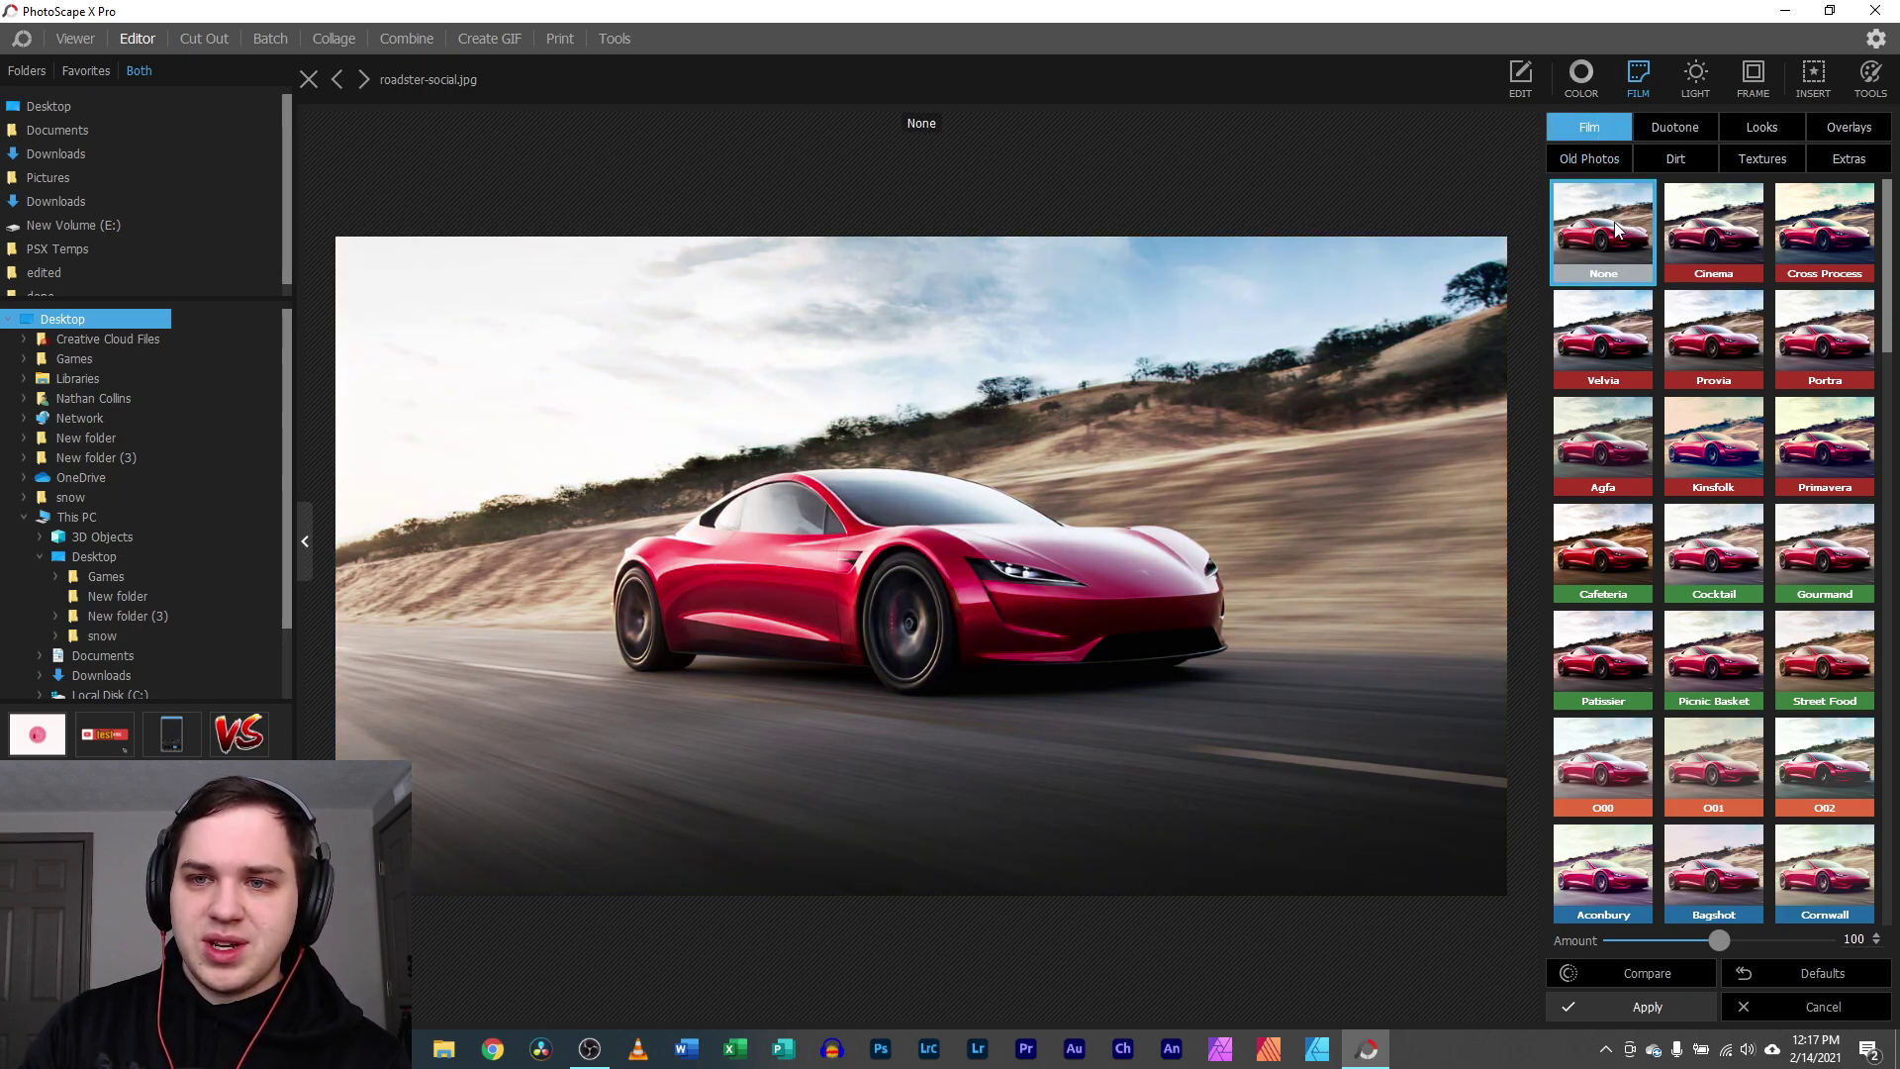
- Try the Cinema, Provia, Picnic Basket, O01, Bagshot and Exmoor duotones
{"action": "left_click", "coordinate": [1676, 126]}
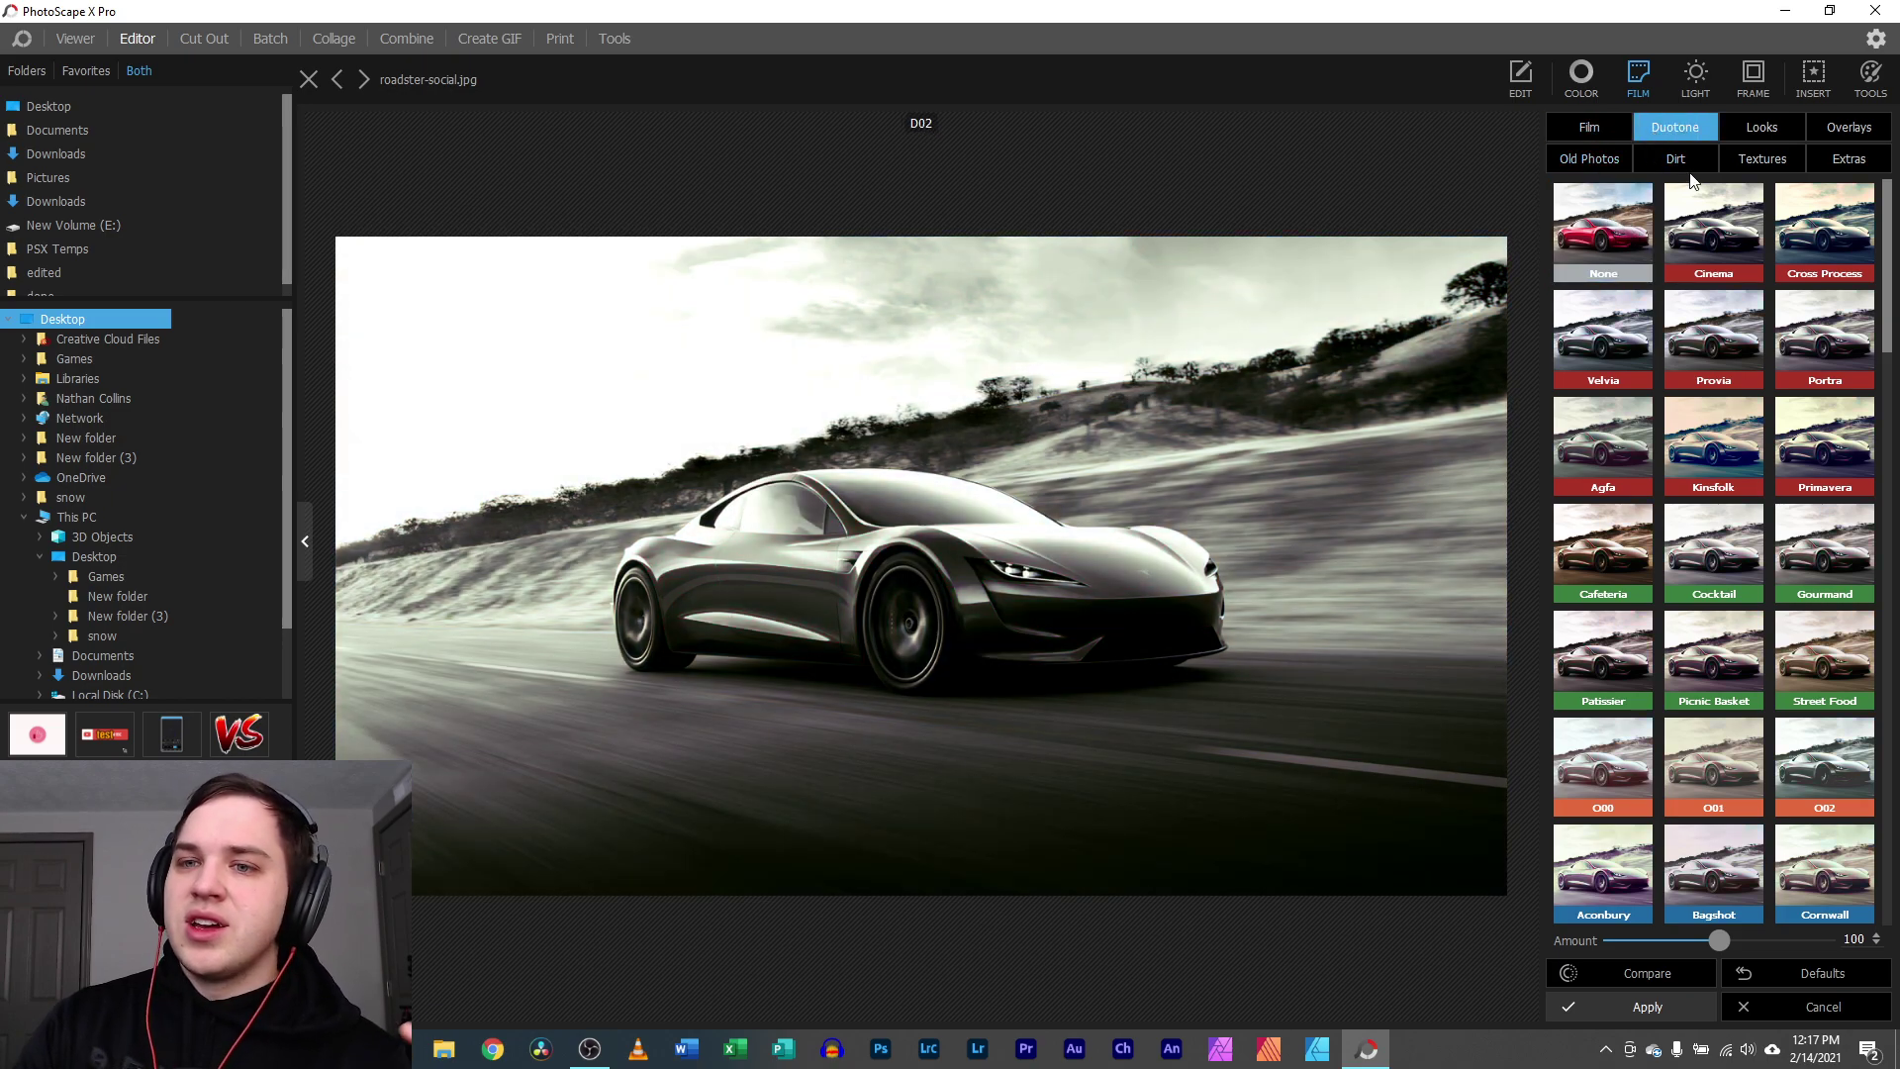
{"action": "left_click", "coordinate": [1720, 245]}
{"action": "left_click", "coordinate": [1712, 327]}
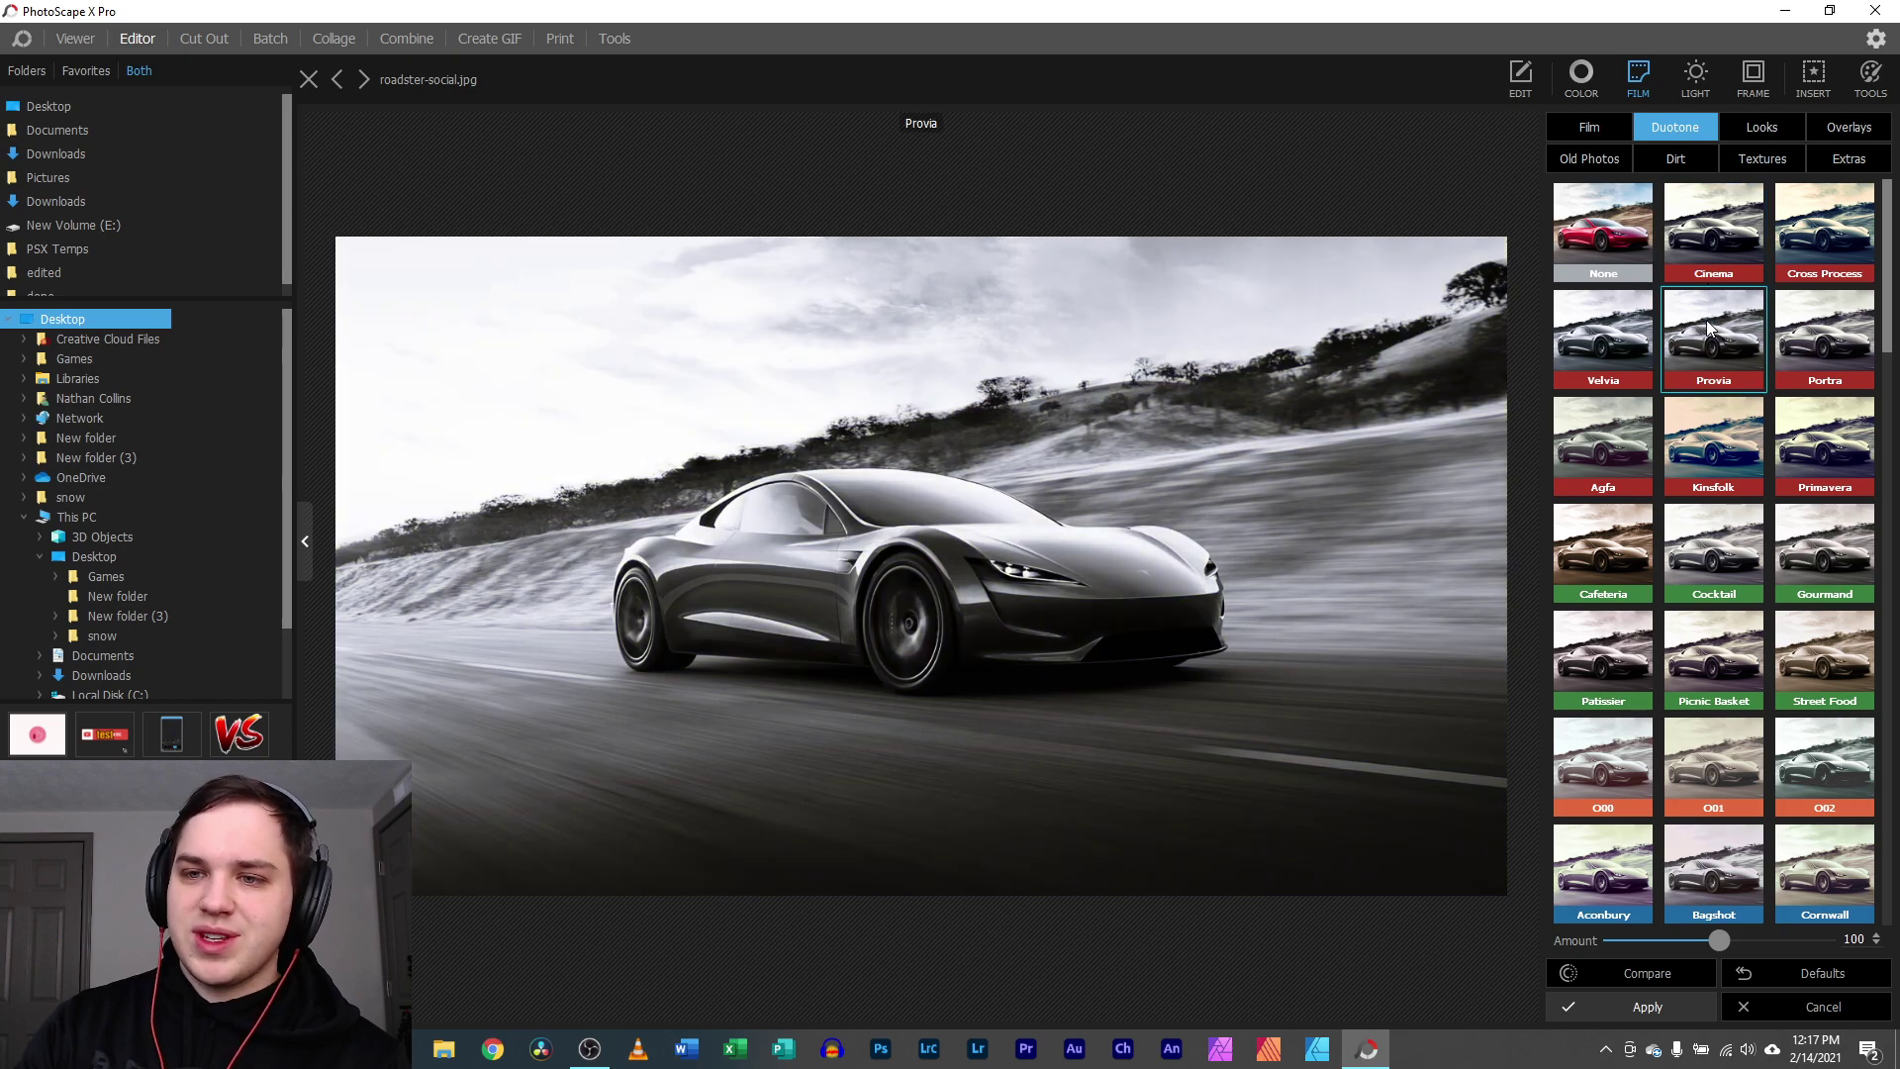
{"action": "left_click", "coordinate": [1701, 255]}
{"action": "scroll", "coordinate": [1700, 255], "scroll_direction": "down", "scroll_amount": 1}
{"action": "left_click", "coordinate": [1700, 255]}
{"action": "left_click", "coordinate": [1734, 584]}
{"action": "left_click", "coordinate": [1730, 624]}
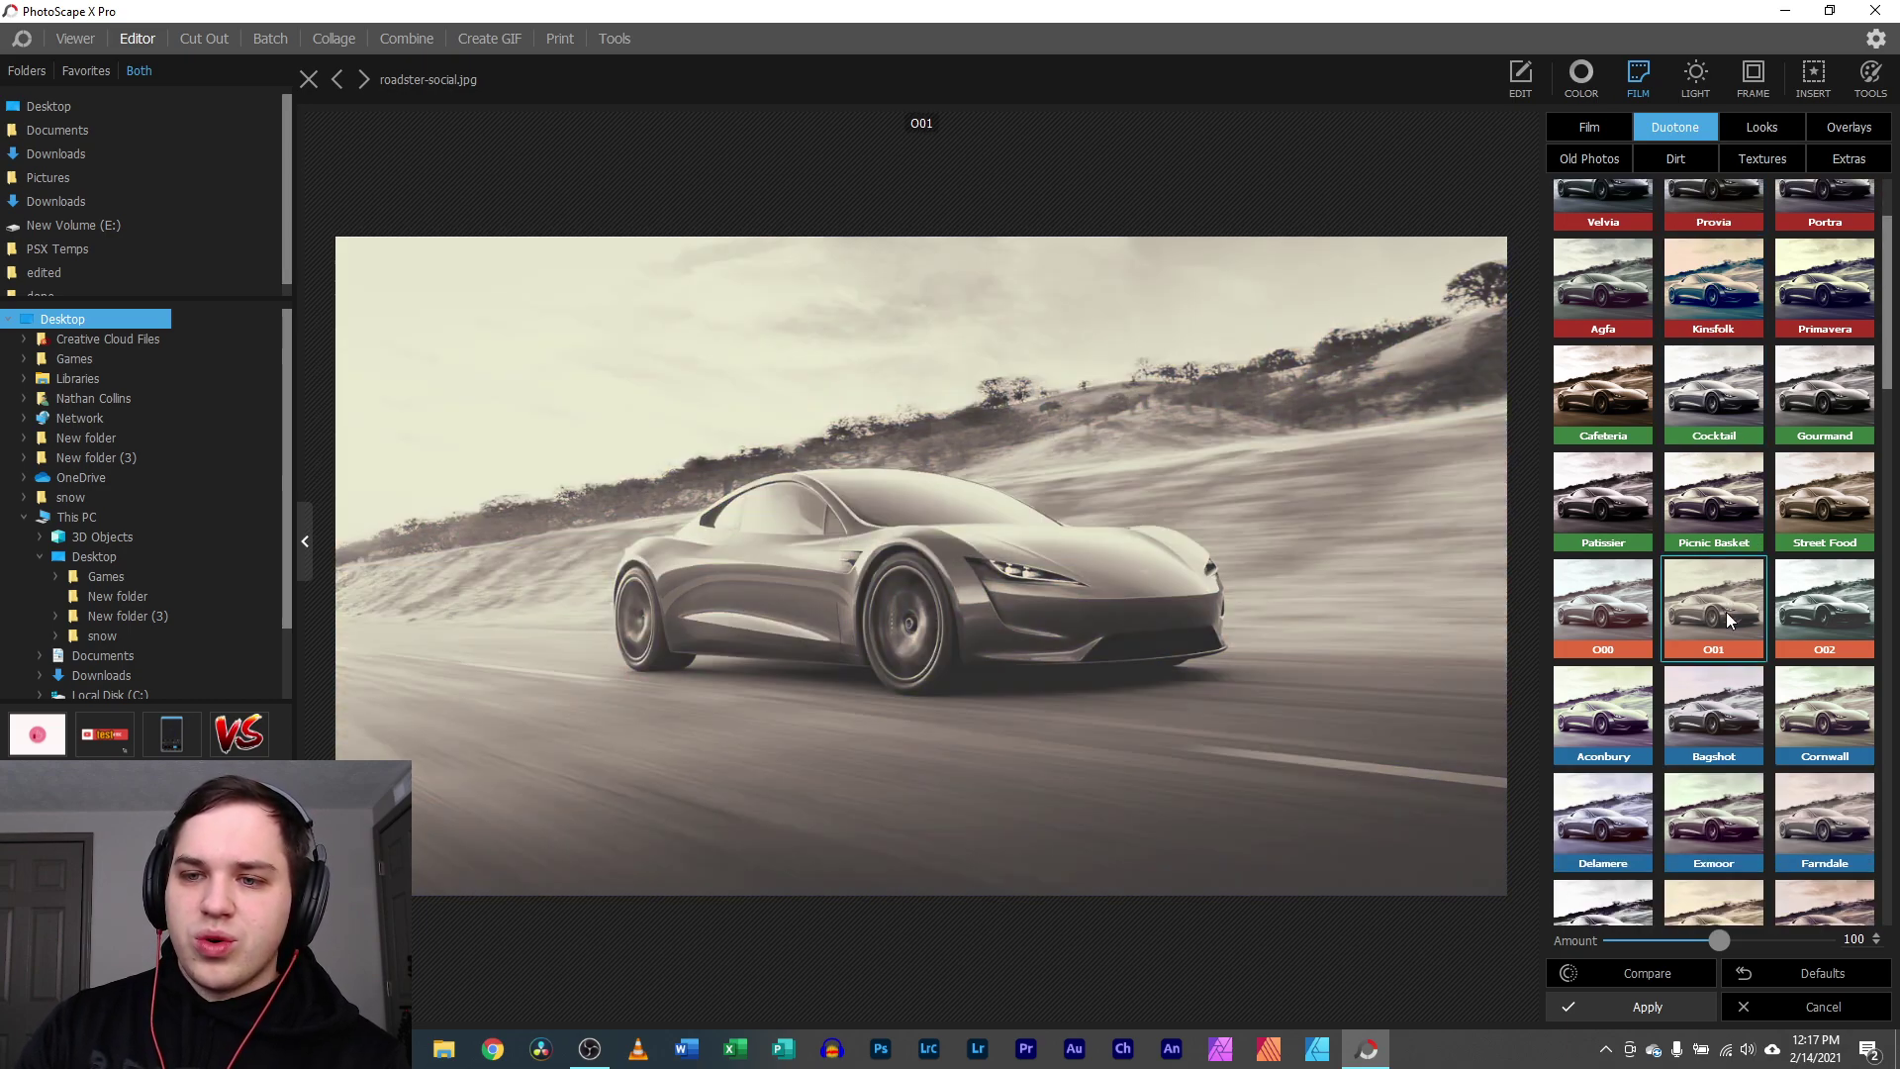
{"action": "scroll", "coordinate": [1726, 612], "scroll_direction": "down", "scroll_amount": 2}
{"action": "left_click", "coordinate": [1726, 600]}
{"action": "left_click", "coordinate": [1700, 665]}
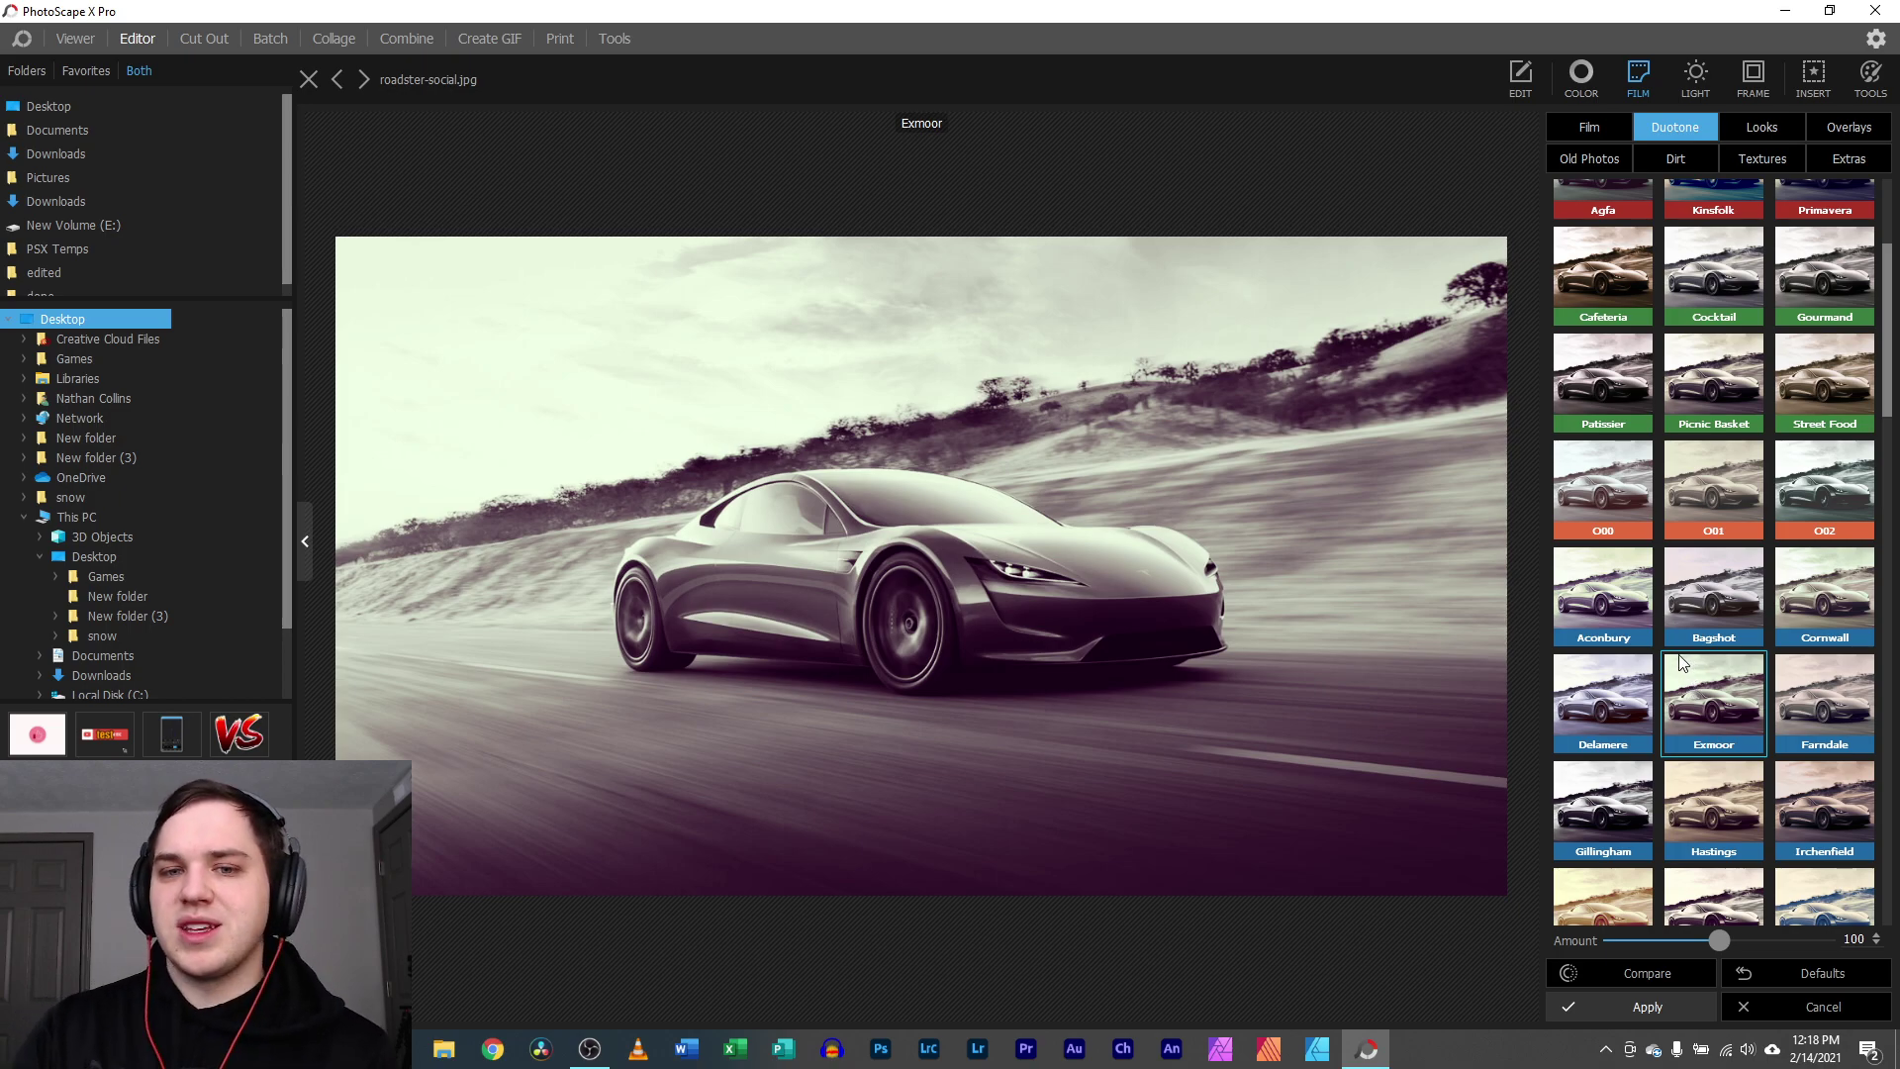
- Try the Kesteven, Leicester, Ombersley and A01 duotones, finishing on the grey D02 duotone
{"action": "scroll", "coordinate": [1680, 663], "scroll_direction": "down", "scroll_amount": 2}
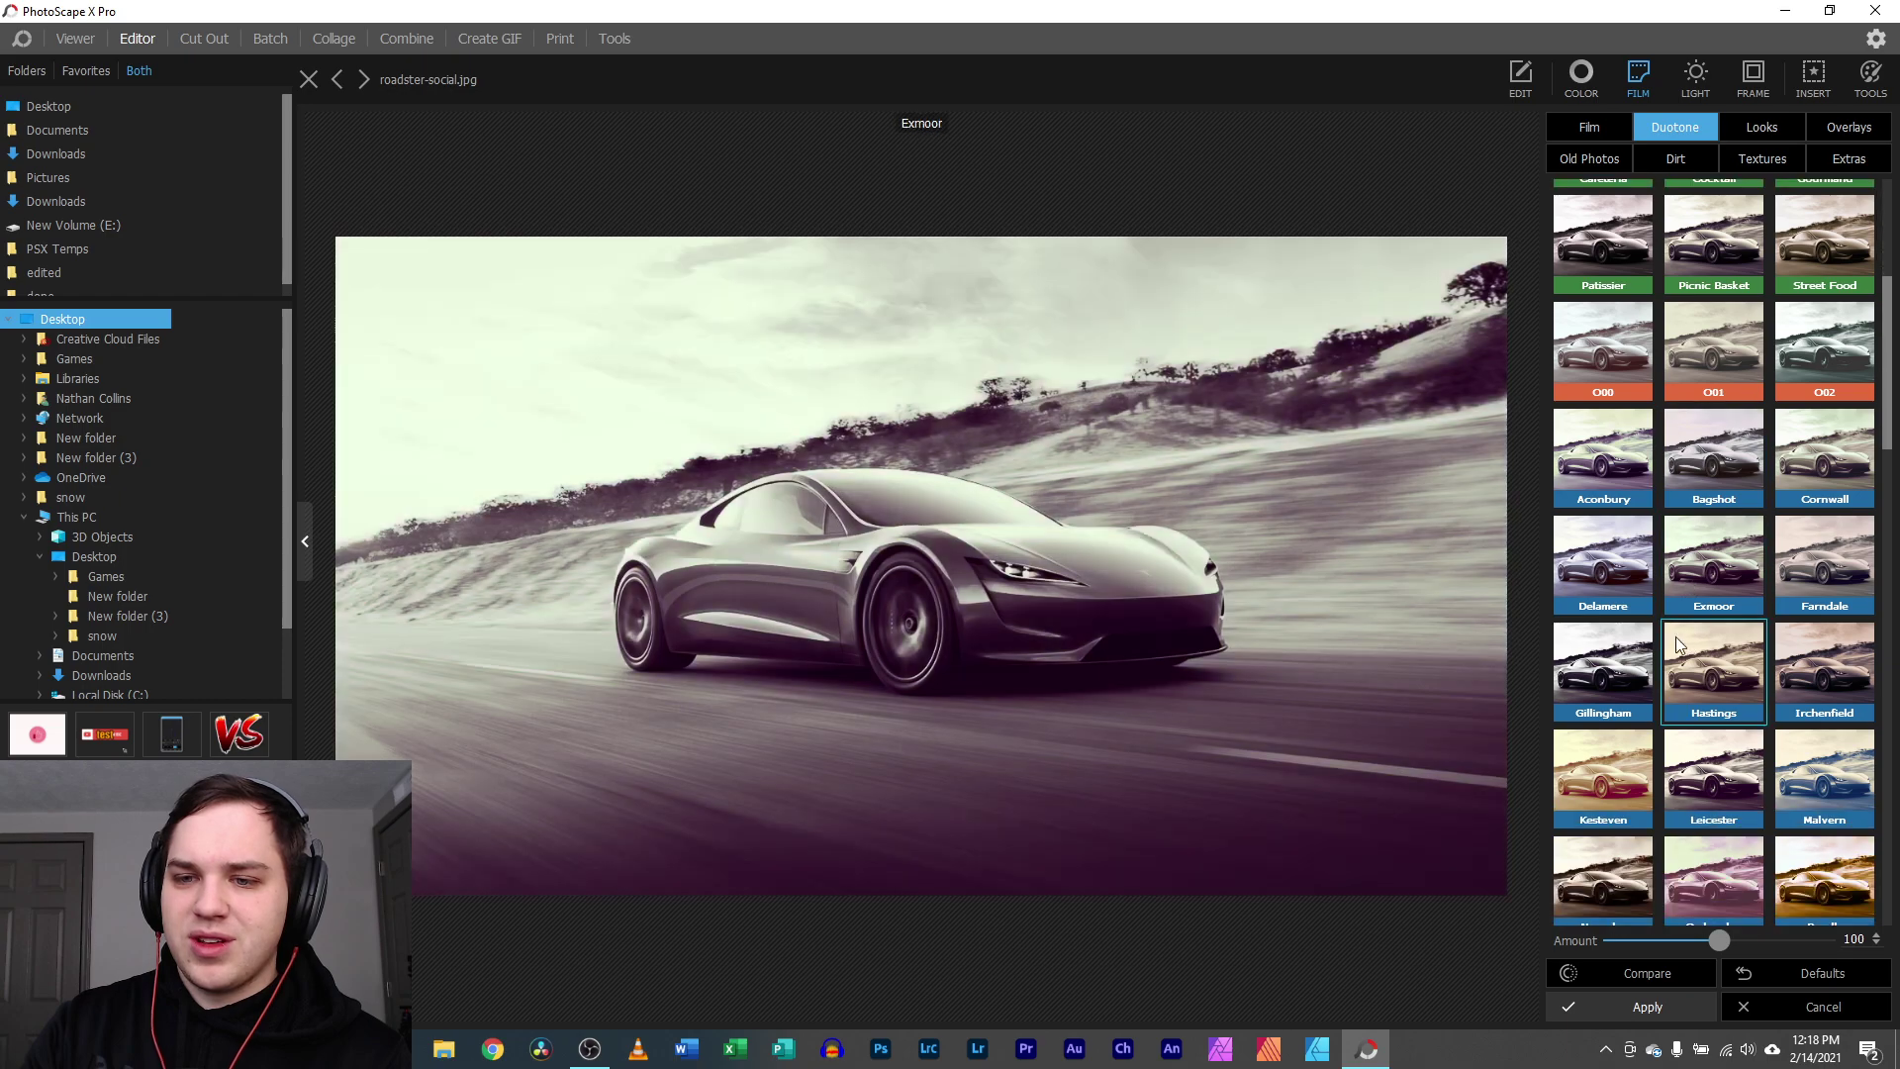
{"action": "left_click", "coordinate": [1607, 786]}
{"action": "left_click", "coordinate": [1699, 789]}
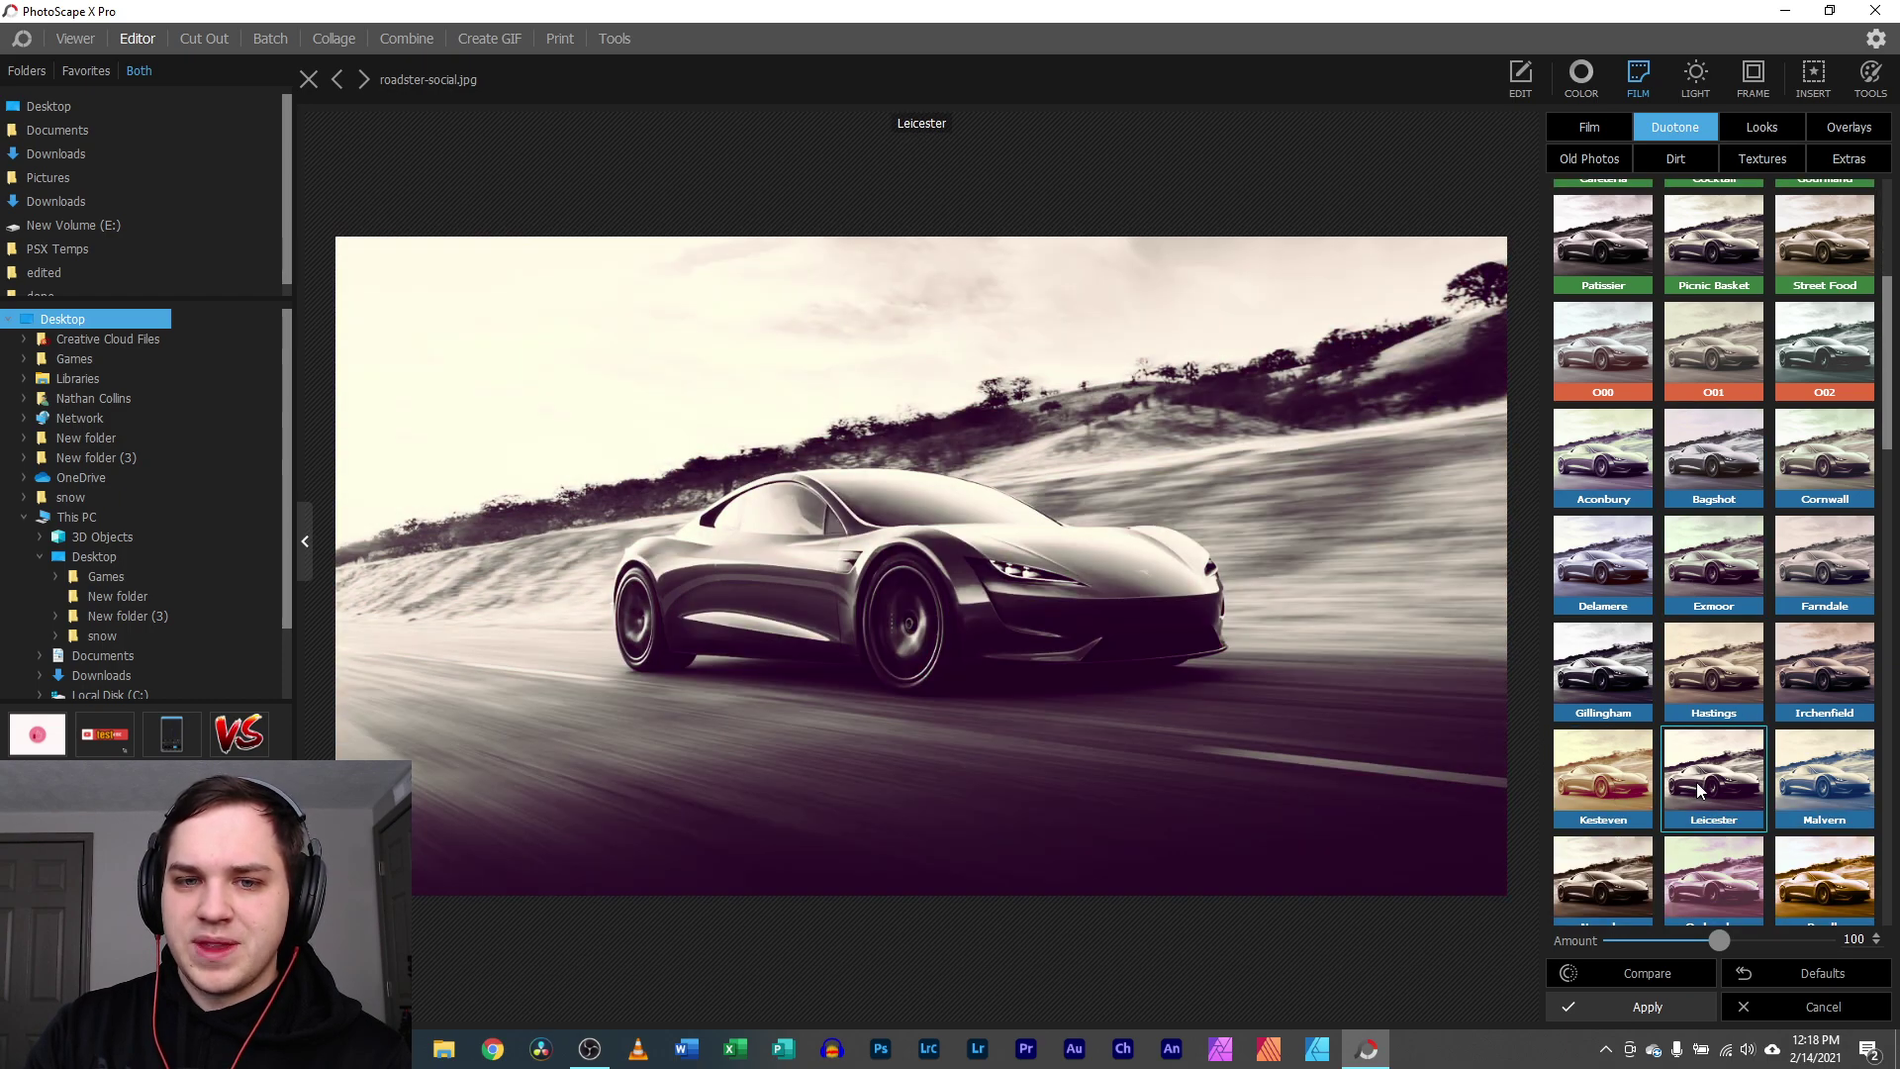
{"action": "scroll", "coordinate": [1696, 782], "scroll_direction": "down", "scroll_amount": 2}
{"action": "left_click", "coordinate": [1719, 764]}
{"action": "scroll", "coordinate": [1718, 764], "scroll_direction": "down", "scroll_amount": 2}
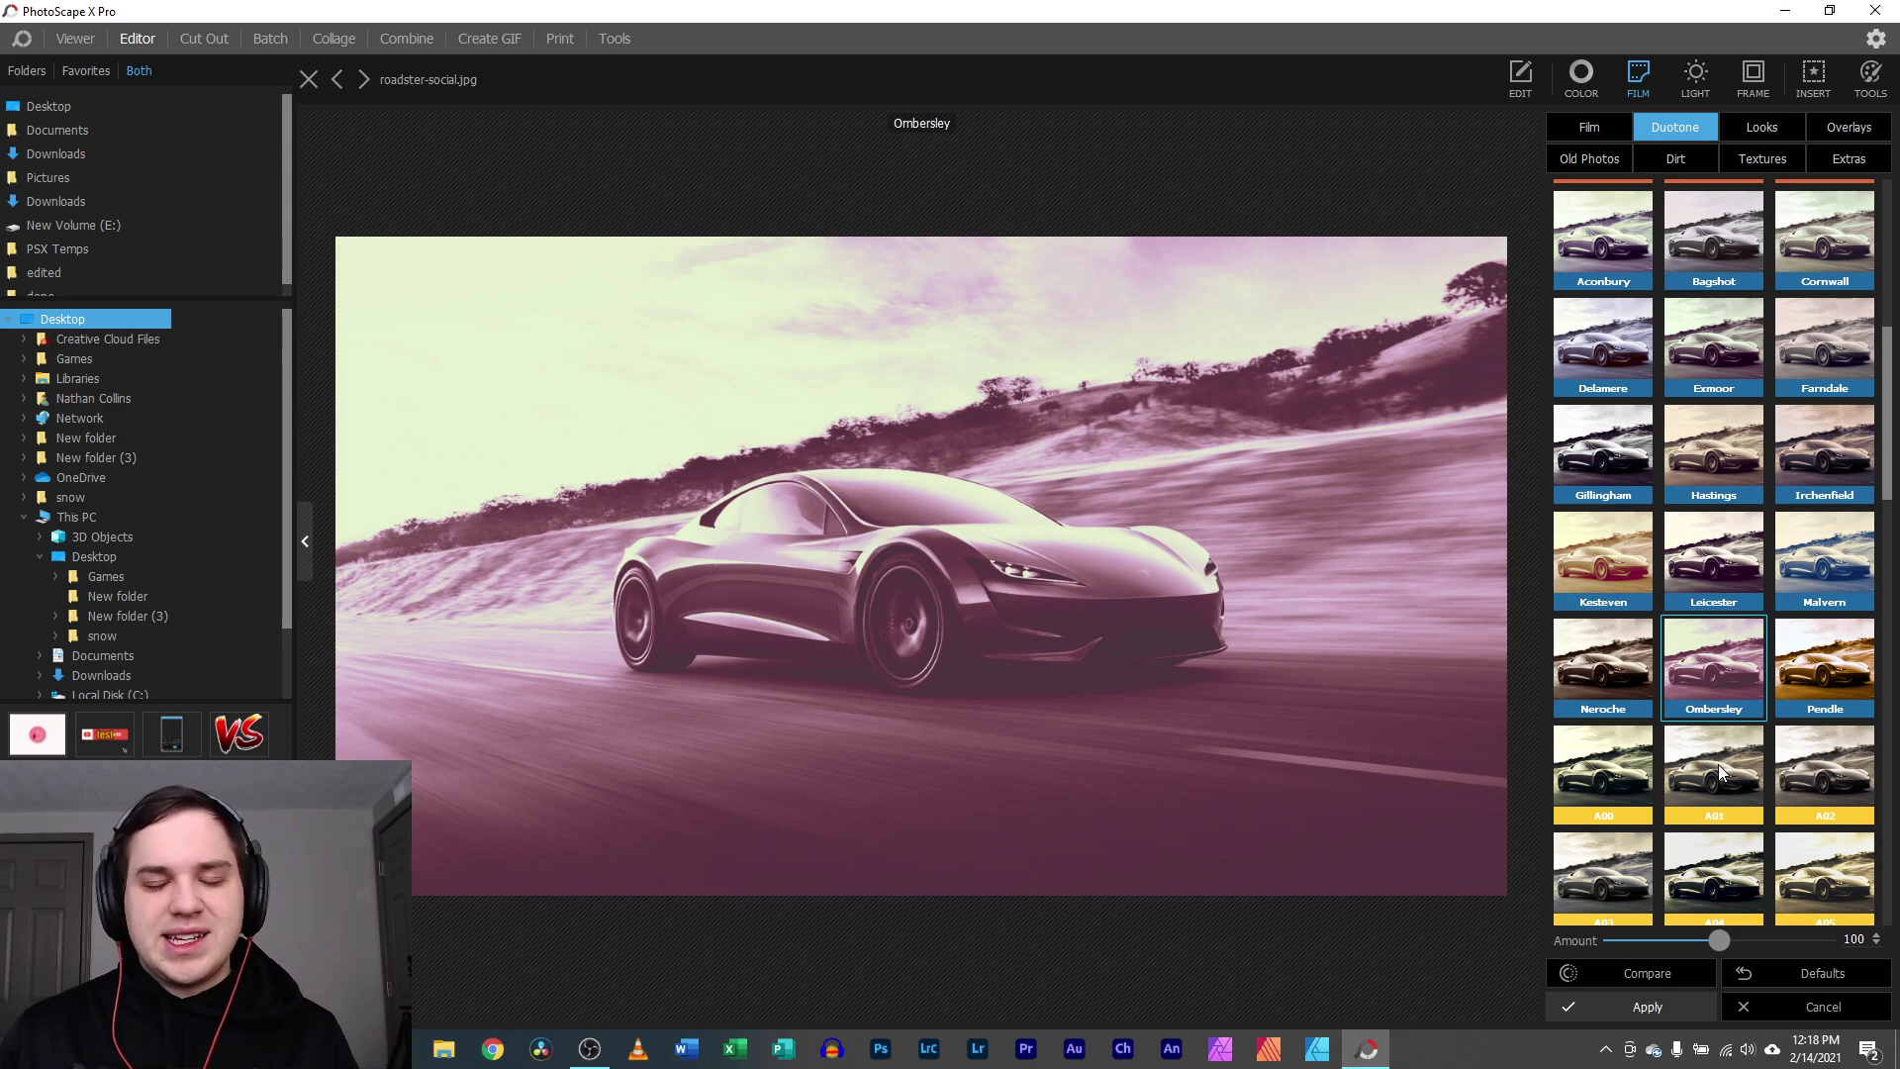
{"action": "left_click", "coordinate": [1718, 764]}
{"action": "scroll", "coordinate": [1718, 764], "scroll_direction": "down", "scroll_amount": 5}
{"action": "left_click", "coordinate": [1825, 237]}
- In Looks, try a black-and-white look and Cinematic 02, then reset to None and apply Historical 11
{"action": "left_click", "coordinate": [1765, 123]}
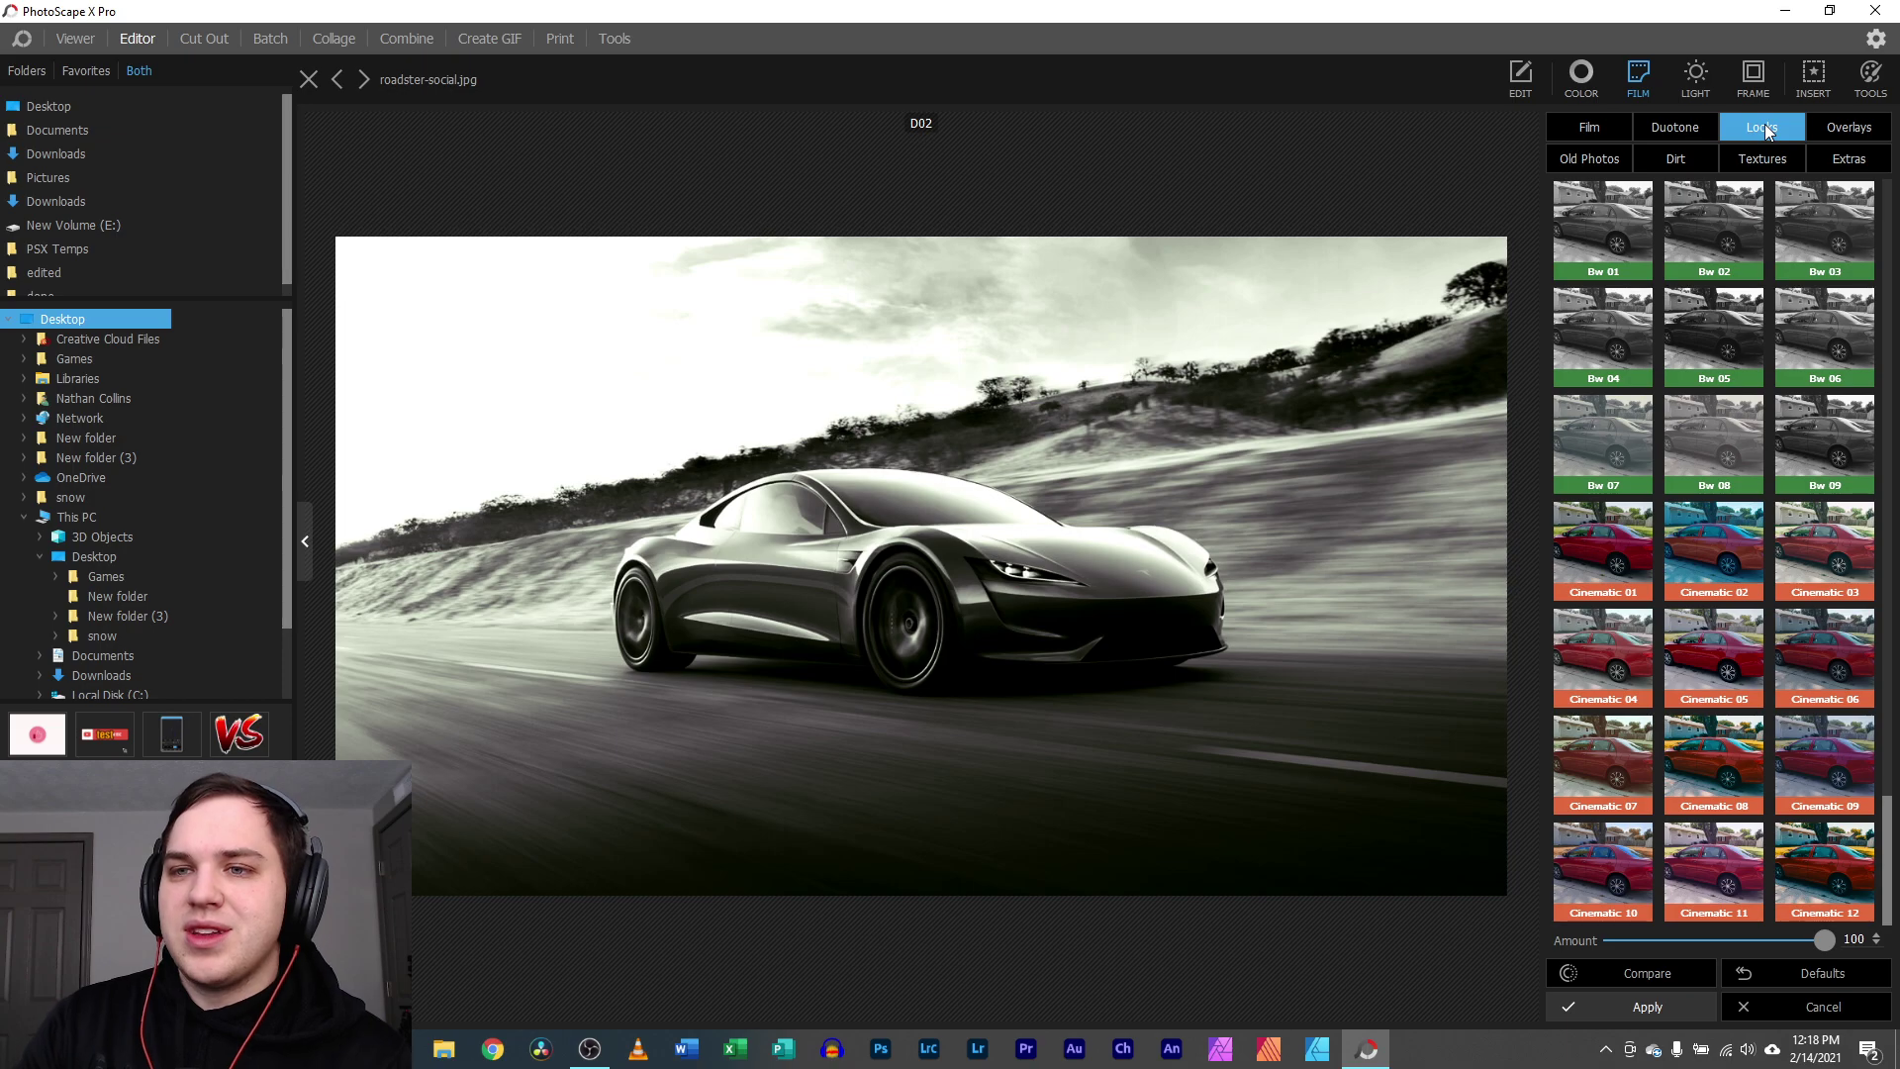
{"action": "left_click", "coordinate": [1724, 229]}
{"action": "left_click", "coordinate": [1686, 549]}
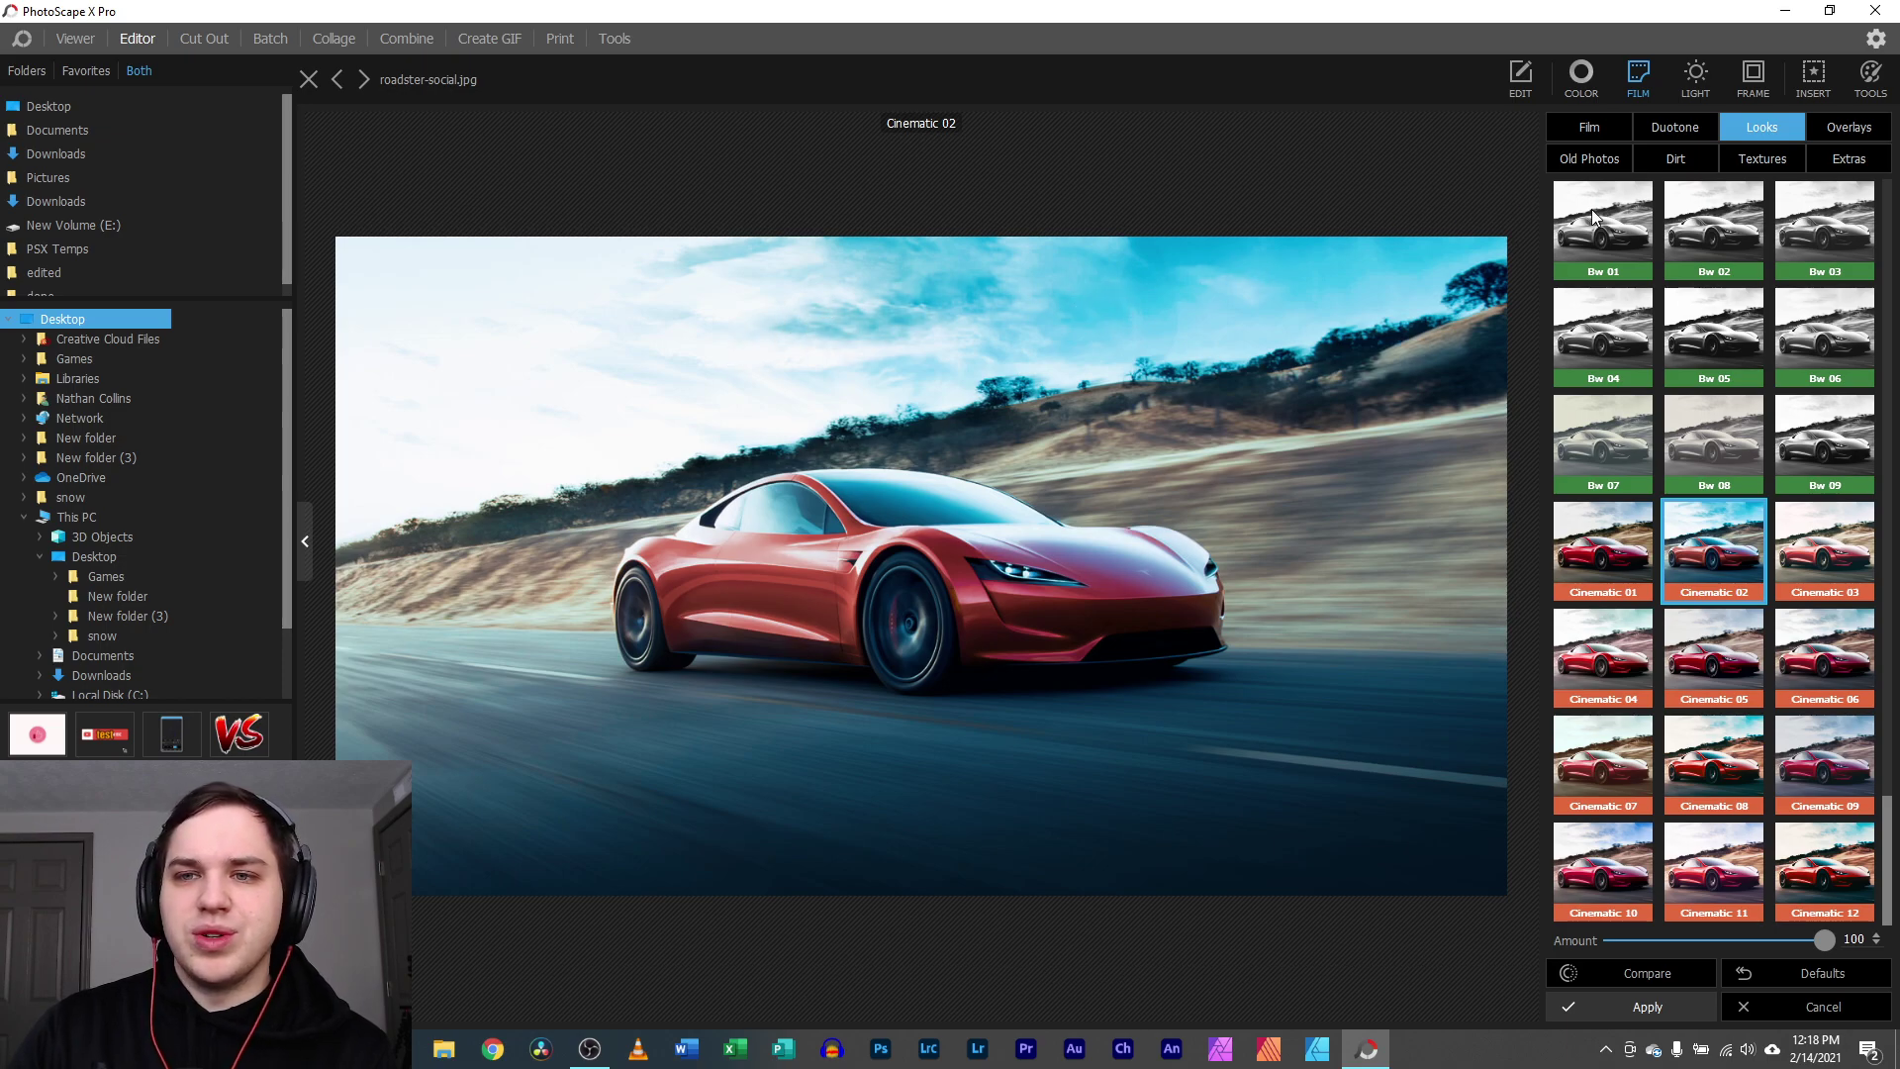
{"action": "scroll", "coordinate": [1682, 337], "scroll_direction": "up", "scroll_amount": 4}
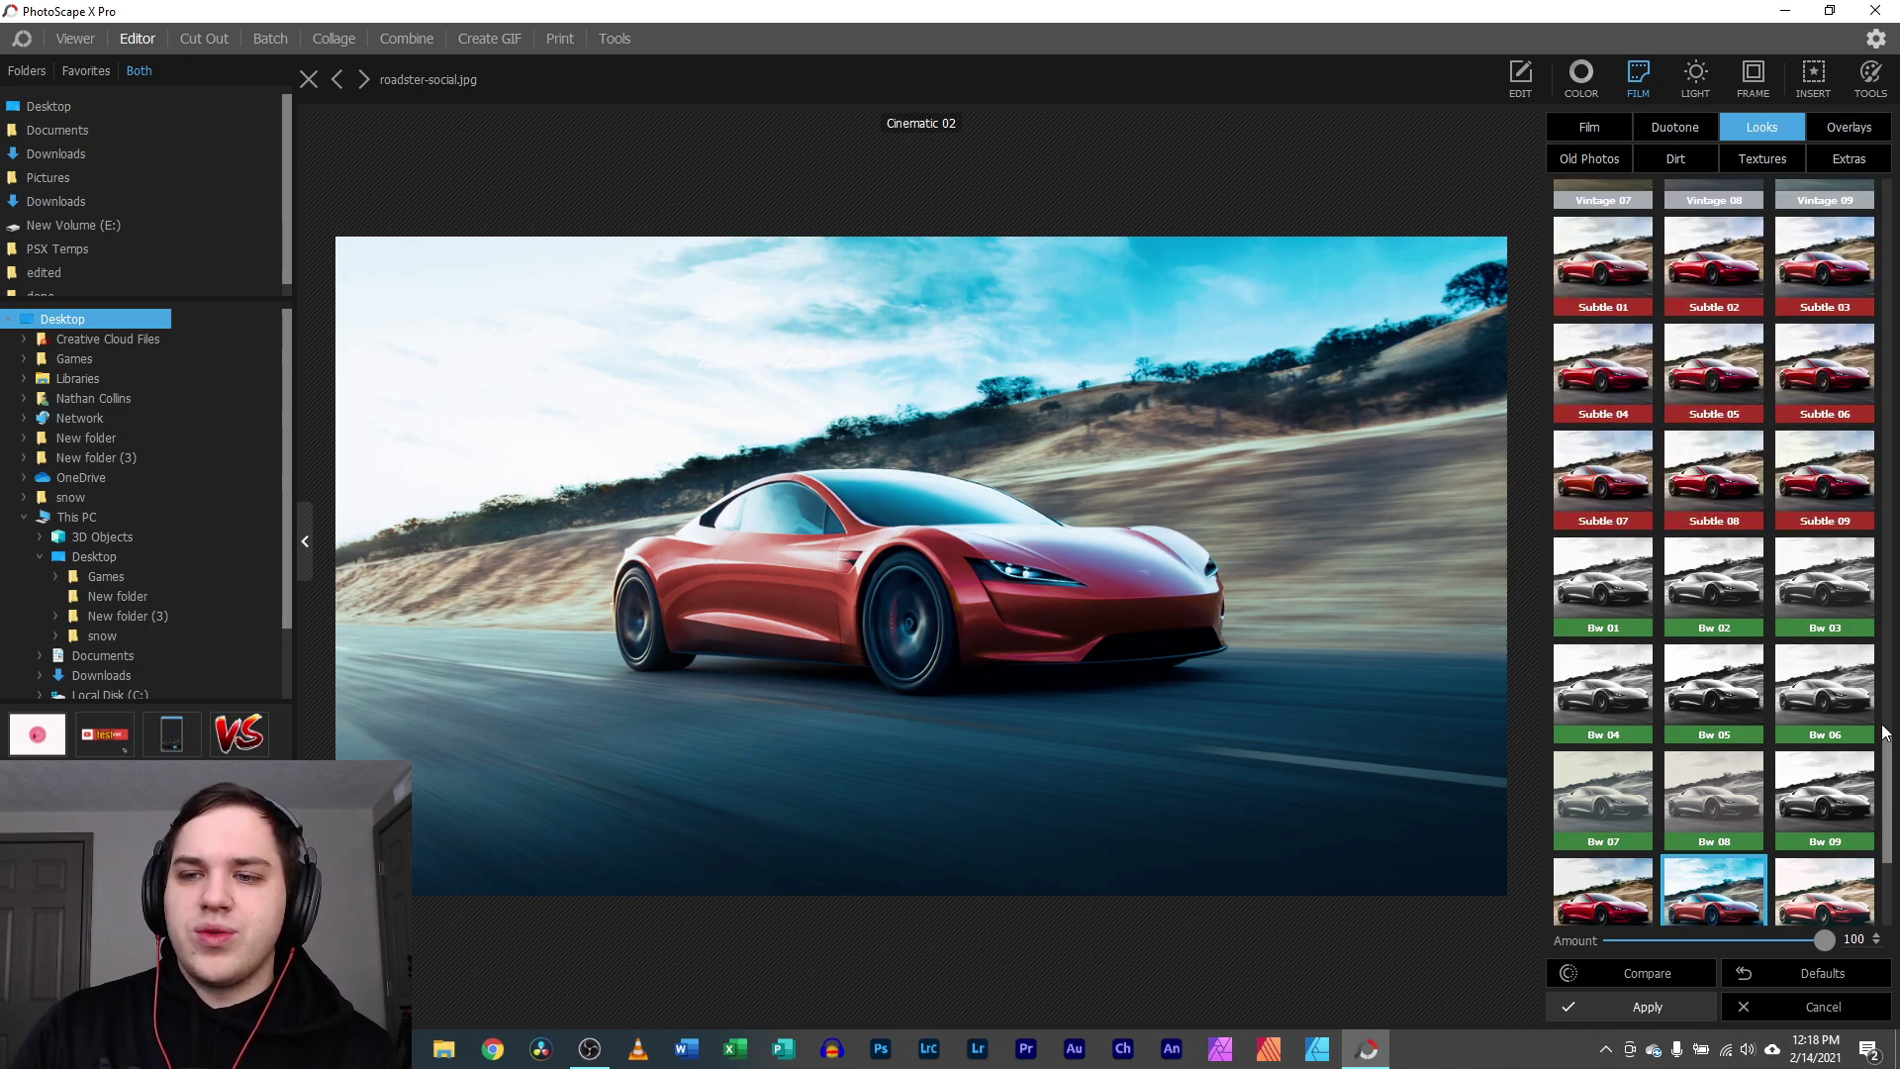
{"action": "left_click_drag", "start_coordinate": [1892, 757], "coordinate": [1892, 203]}
{"action": "left_click", "coordinate": [1619, 230]}
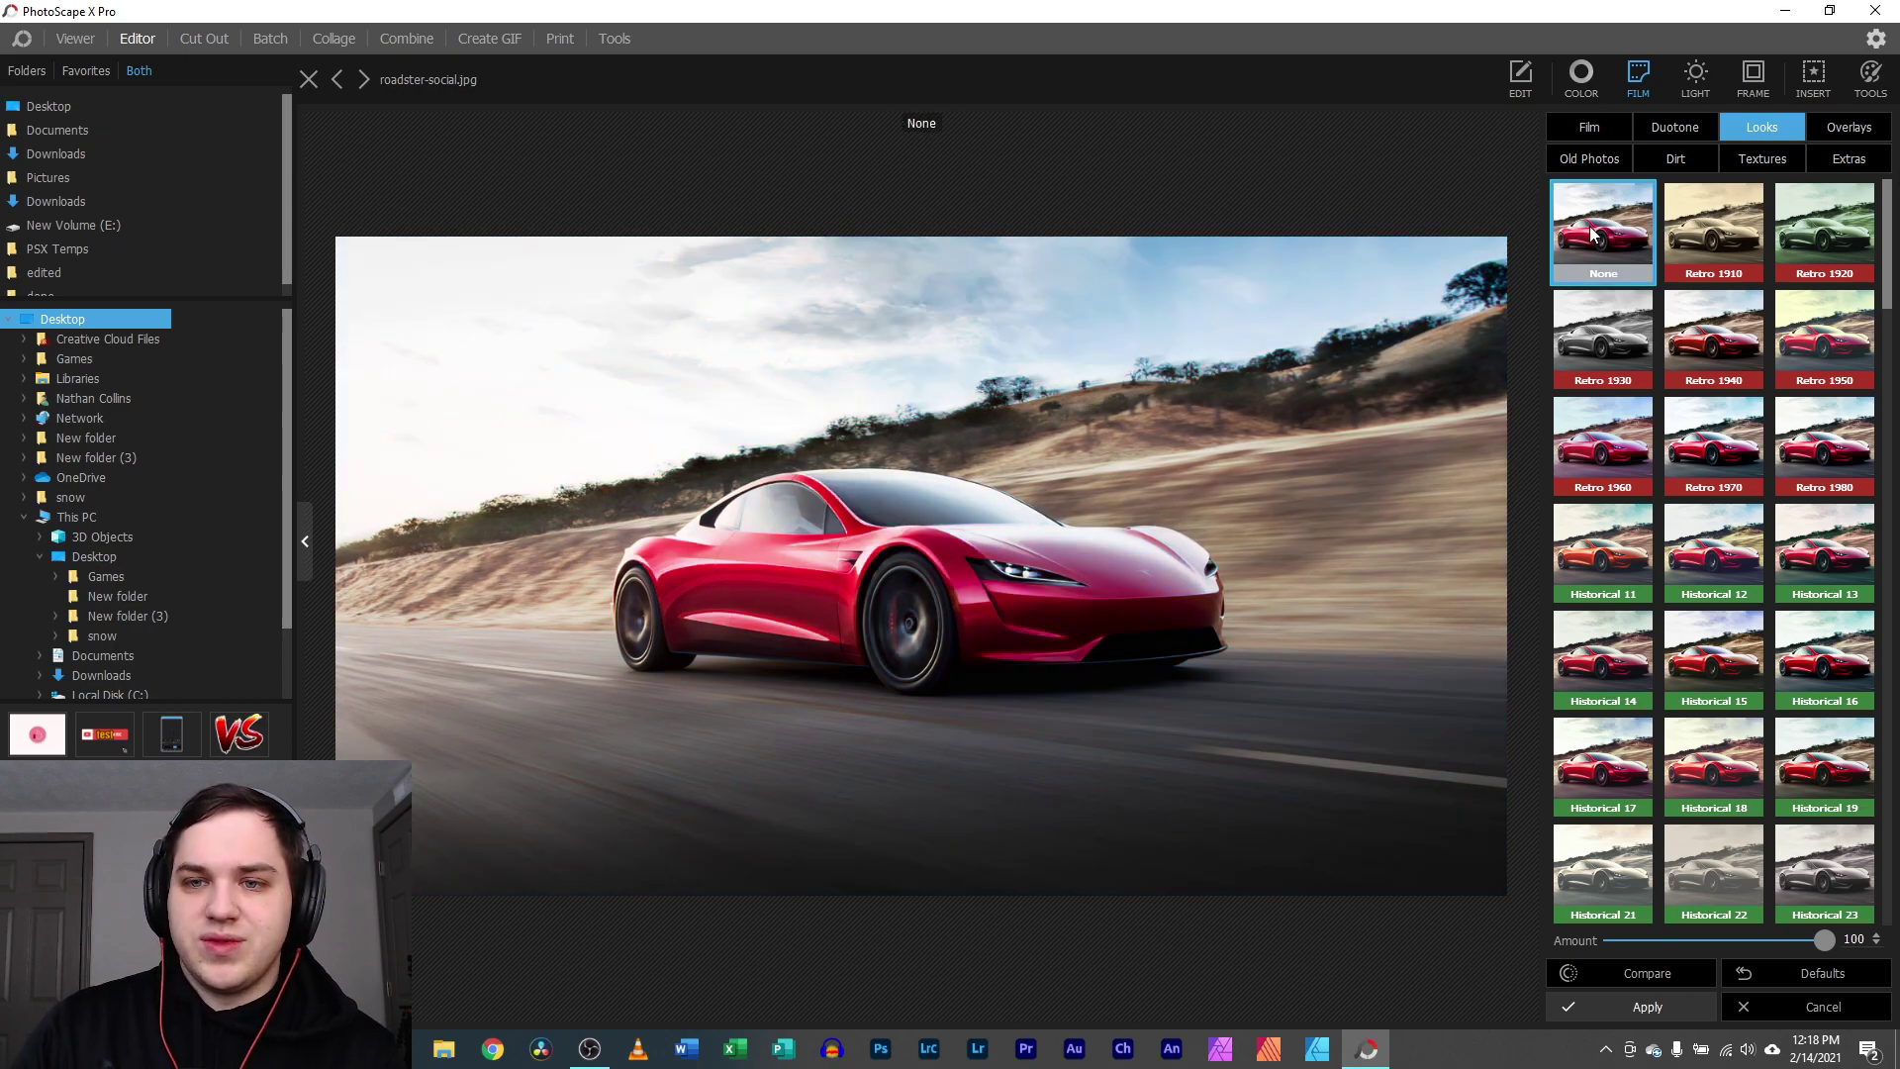
{"action": "left_click", "coordinate": [1601, 548]}
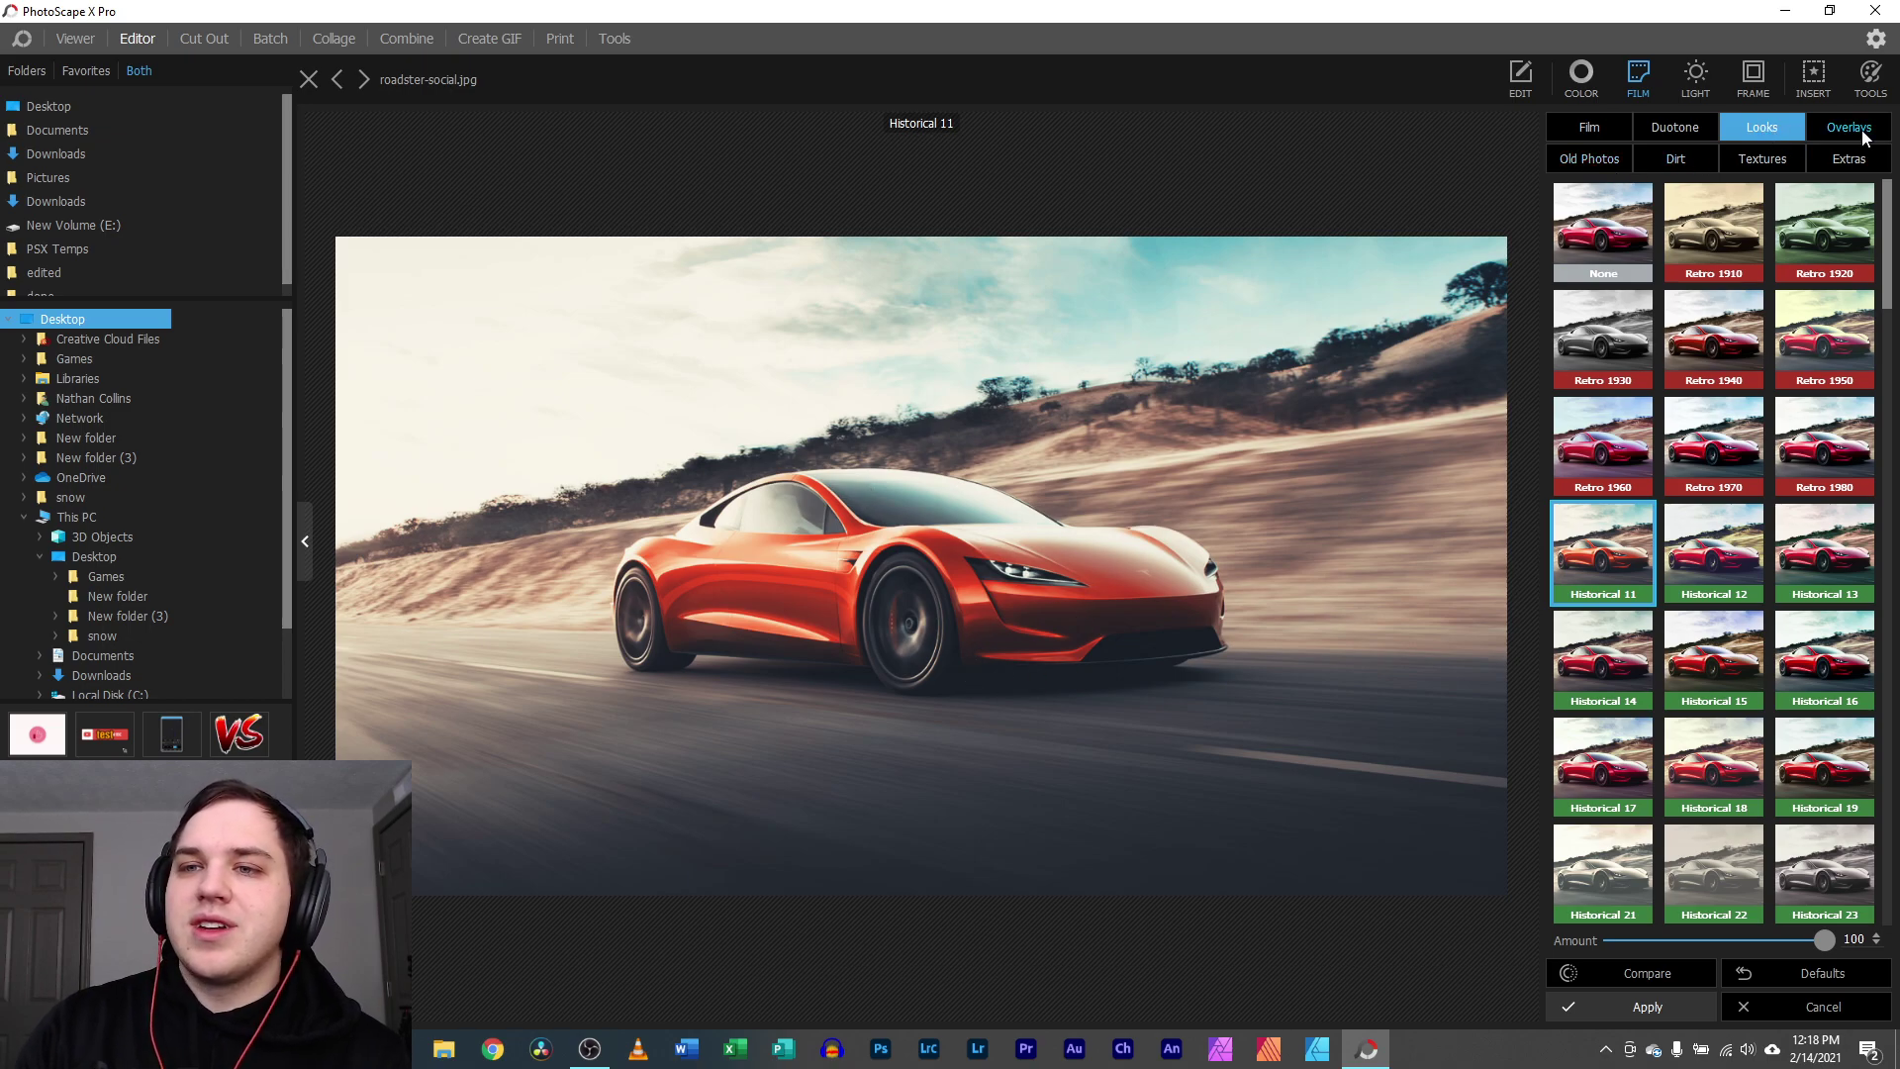
- Clear the look and apply the Vintage A008 overlay at amount 100, scale 140%, X -9
{"action": "left_click", "coordinate": [1619, 236]}
{"action": "left_click", "coordinate": [1839, 129]}
{"action": "left_click", "coordinate": [1744, 326]}
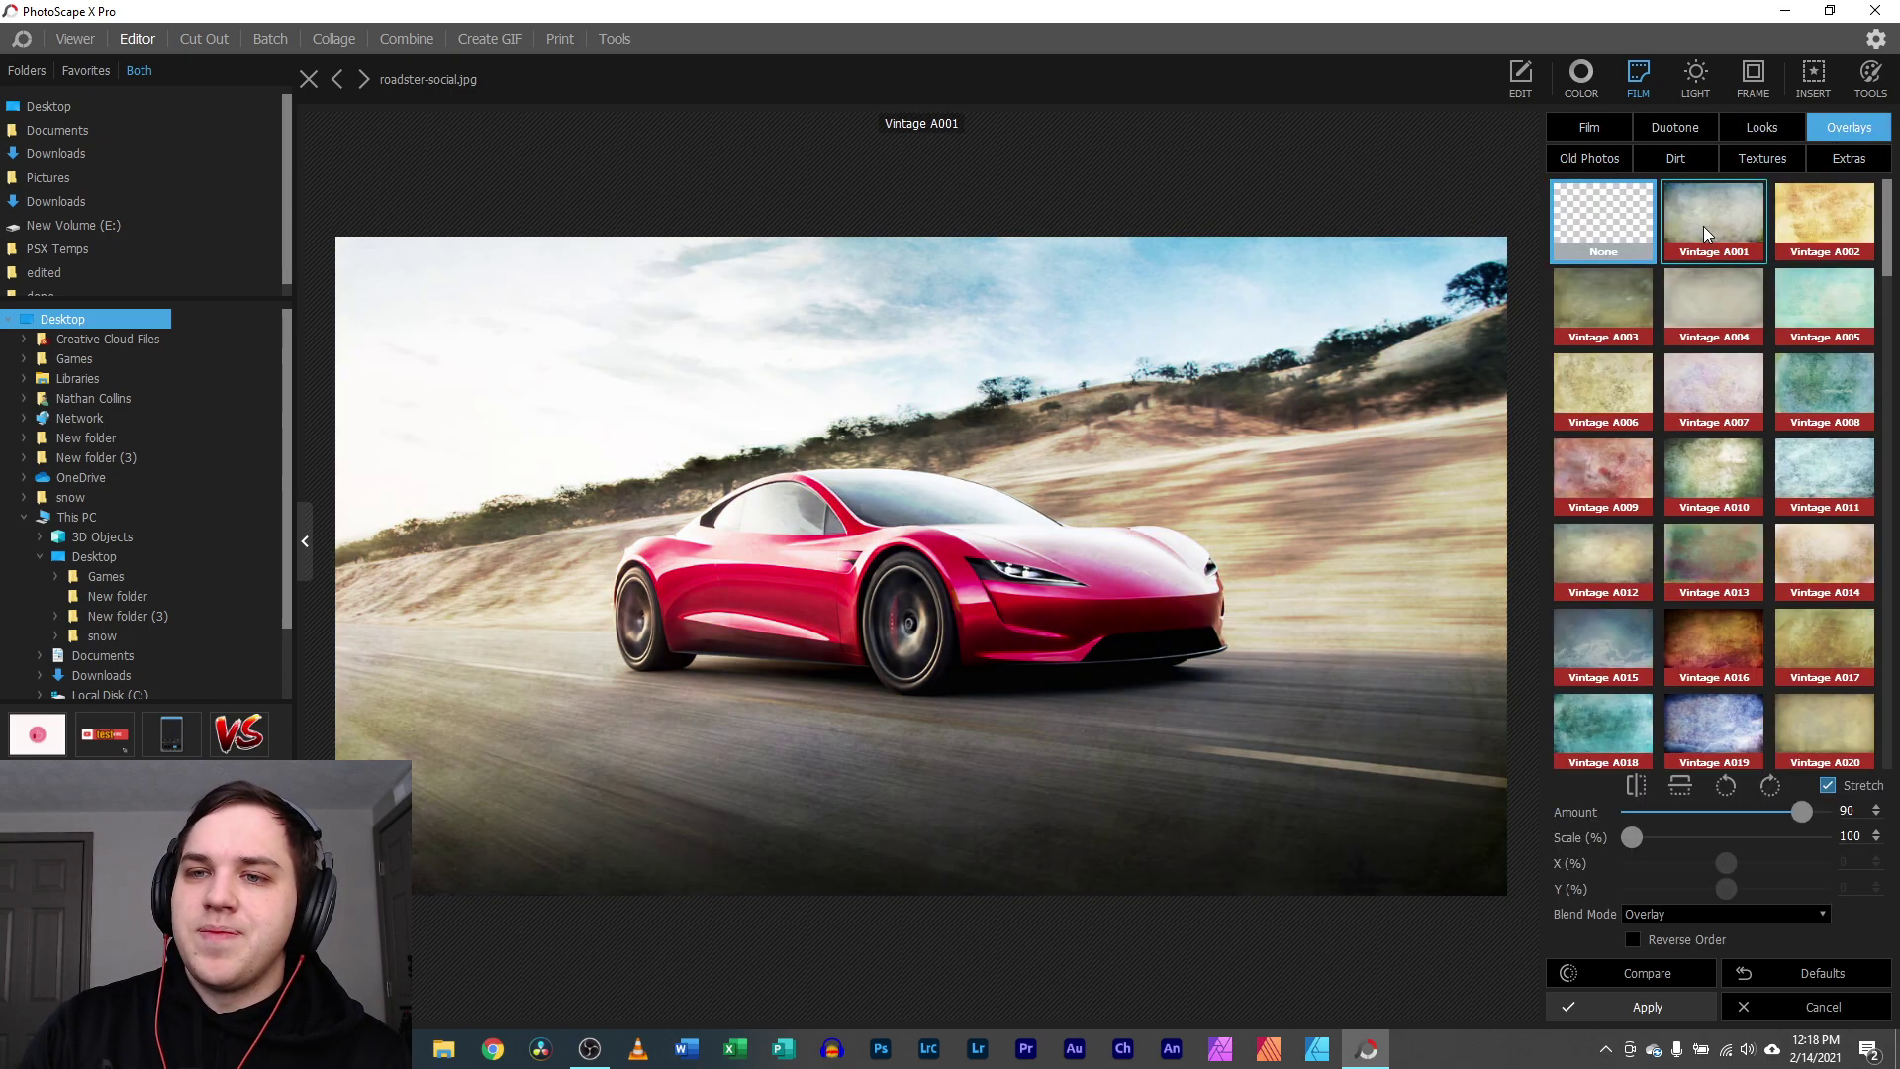
{"action": "left_click", "coordinate": [1732, 224]}
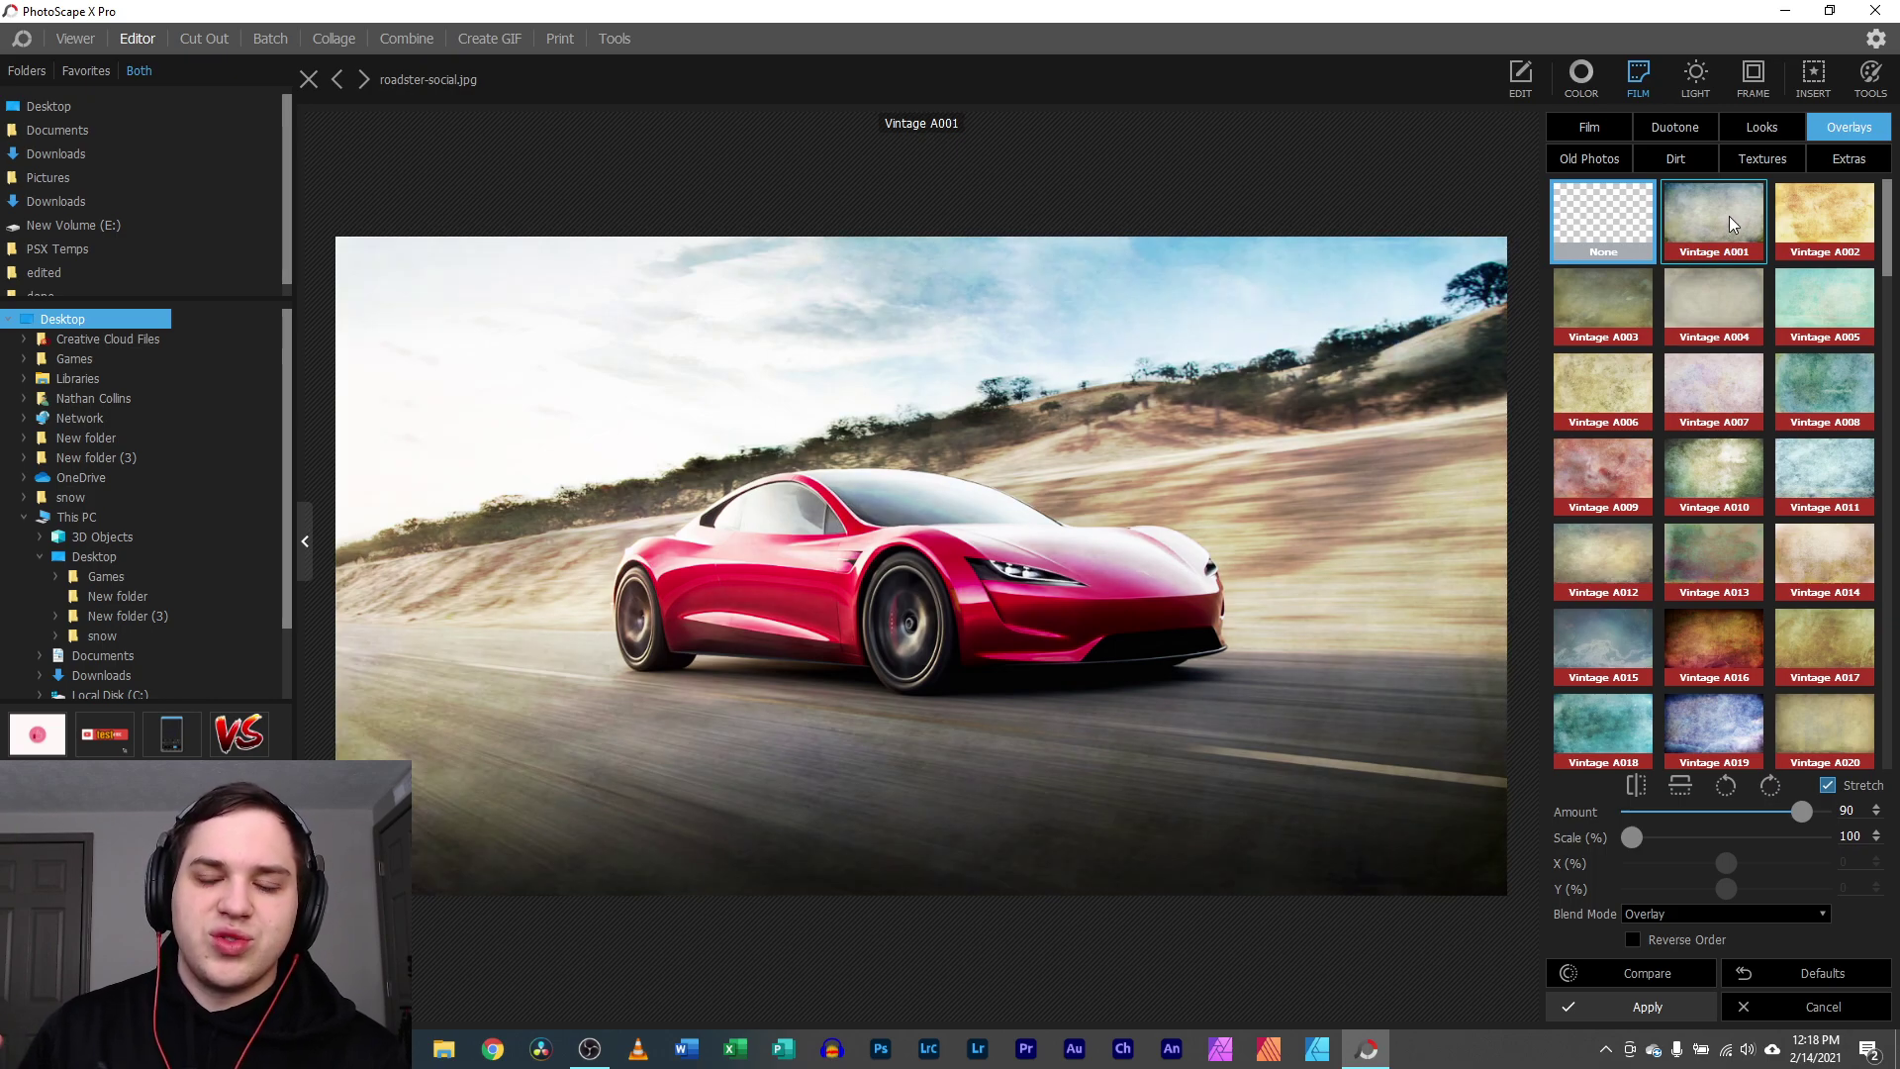
{"action": "left_click", "coordinate": [1831, 388]}
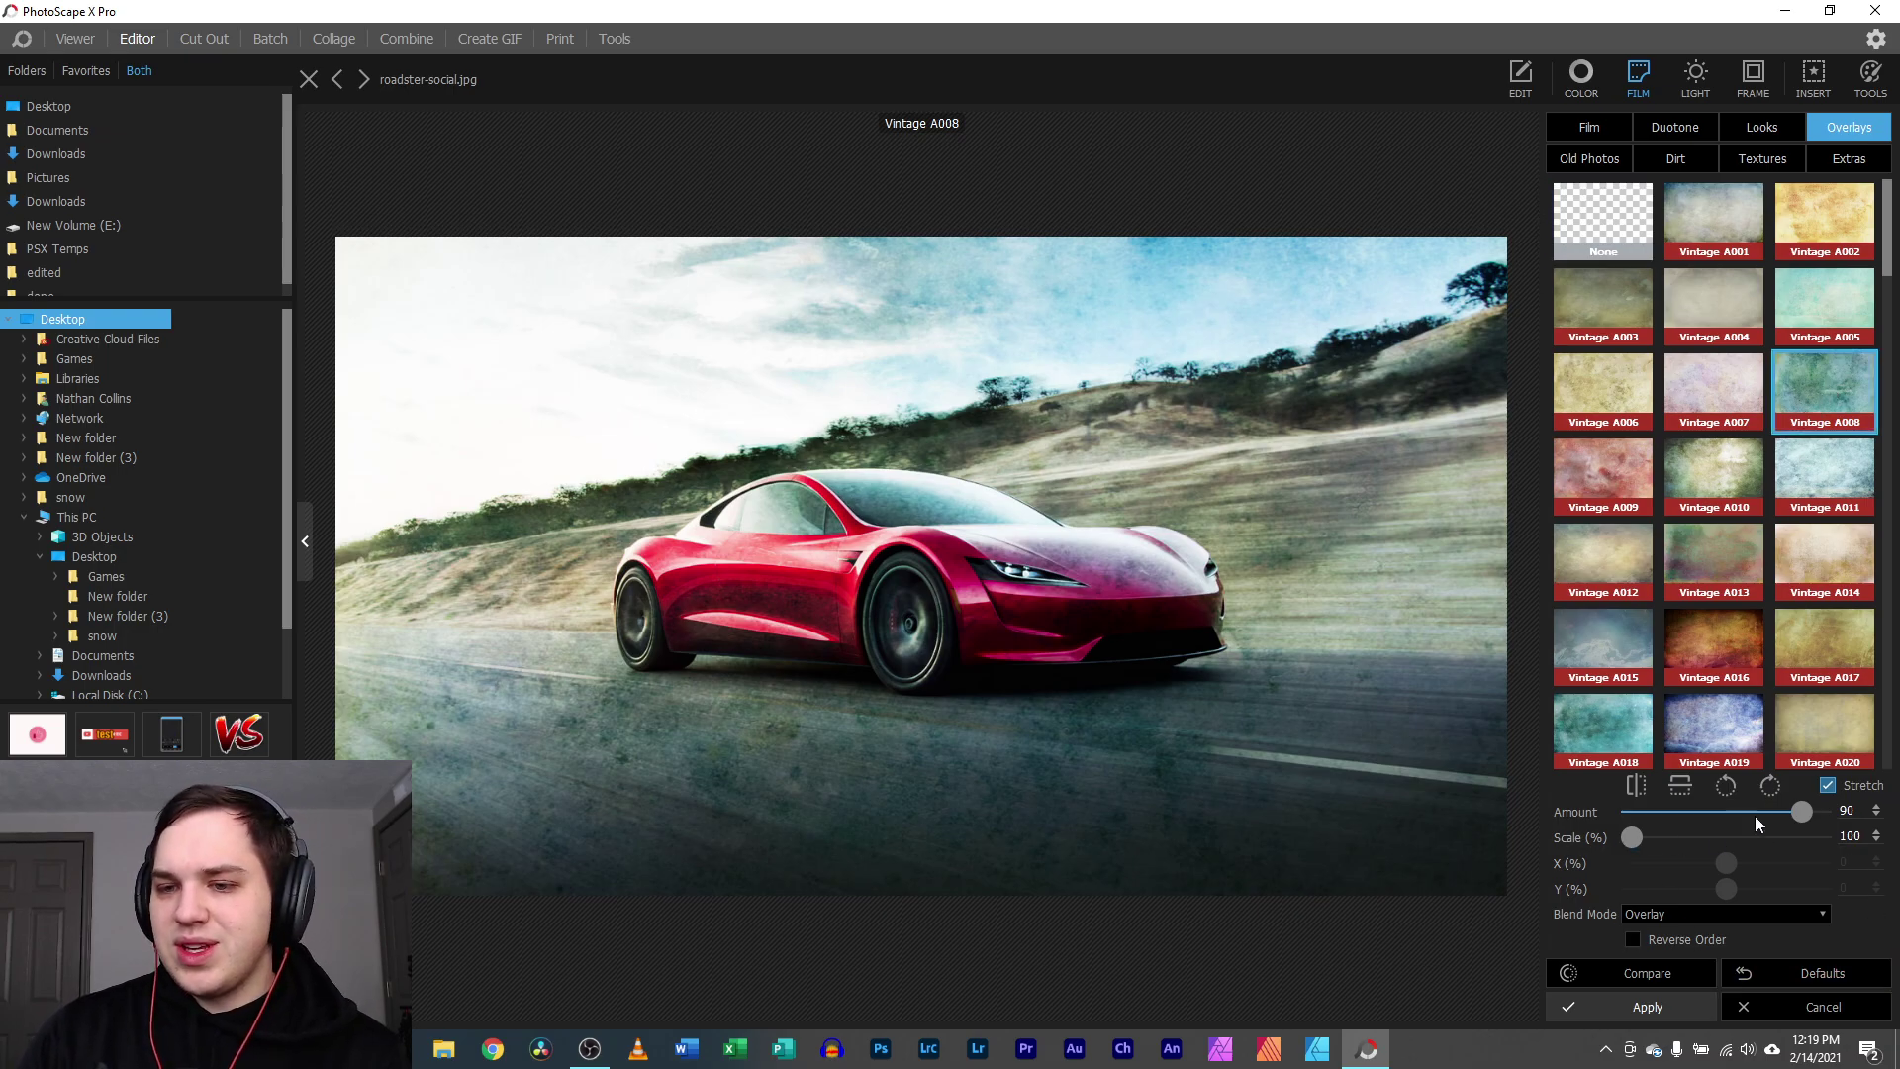
{"action": "mouse_move", "coordinate": [1799, 813]}
{"action": "left_mouse_down"}
{"action": "mouse_move", "coordinate": [1681, 818]}
{"action": "mouse_move", "coordinate": [1790, 814]}
{"action": "left_mouse_up"}
{"action": "mouse_move", "coordinate": [1661, 838]}
{"action": "left_mouse_down"}
{"action": "mouse_move", "coordinate": [1639, 836]}
{"action": "mouse_move", "coordinate": [1805, 831]}
{"action": "mouse_move", "coordinate": [1594, 841]}
{"action": "mouse_move", "coordinate": [1801, 841]}
{"action": "mouse_move", "coordinate": [1676, 847]}
{"action": "mouse_move", "coordinate": [1779, 857]}
{"action": "mouse_move", "coordinate": [1710, 863]}
{"action": "mouse_move", "coordinate": [1730, 893]}
{"action": "mouse_move", "coordinate": [1759, 891]}
{"action": "mouse_move", "coordinate": [1724, 893]}
{"action": "left_mouse_up"}
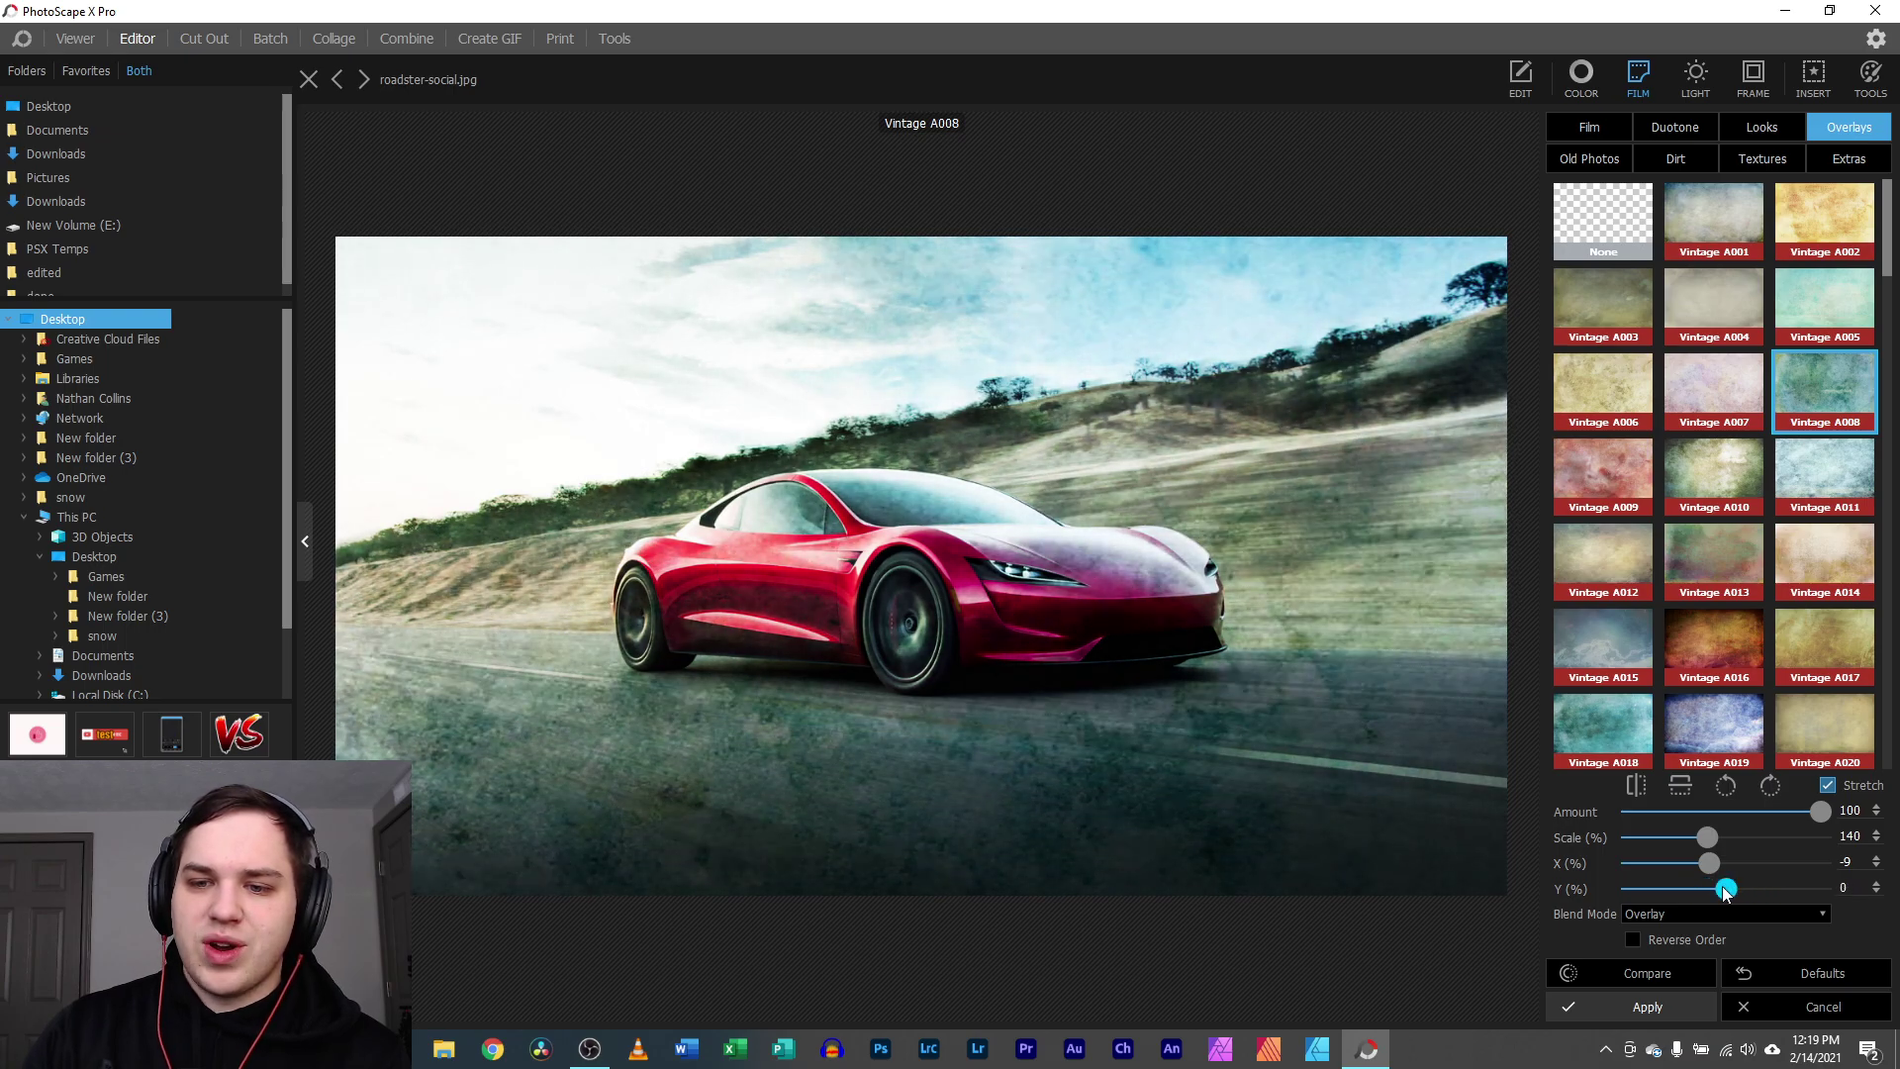
- Toggle the overlay's vertical flip, leaving the texture flipped upside down
{"action": "left_click", "coordinate": [1680, 788]}
{"action": "left_click", "coordinate": [1680, 788]}
{"action": "left_click", "coordinate": [1681, 788]}
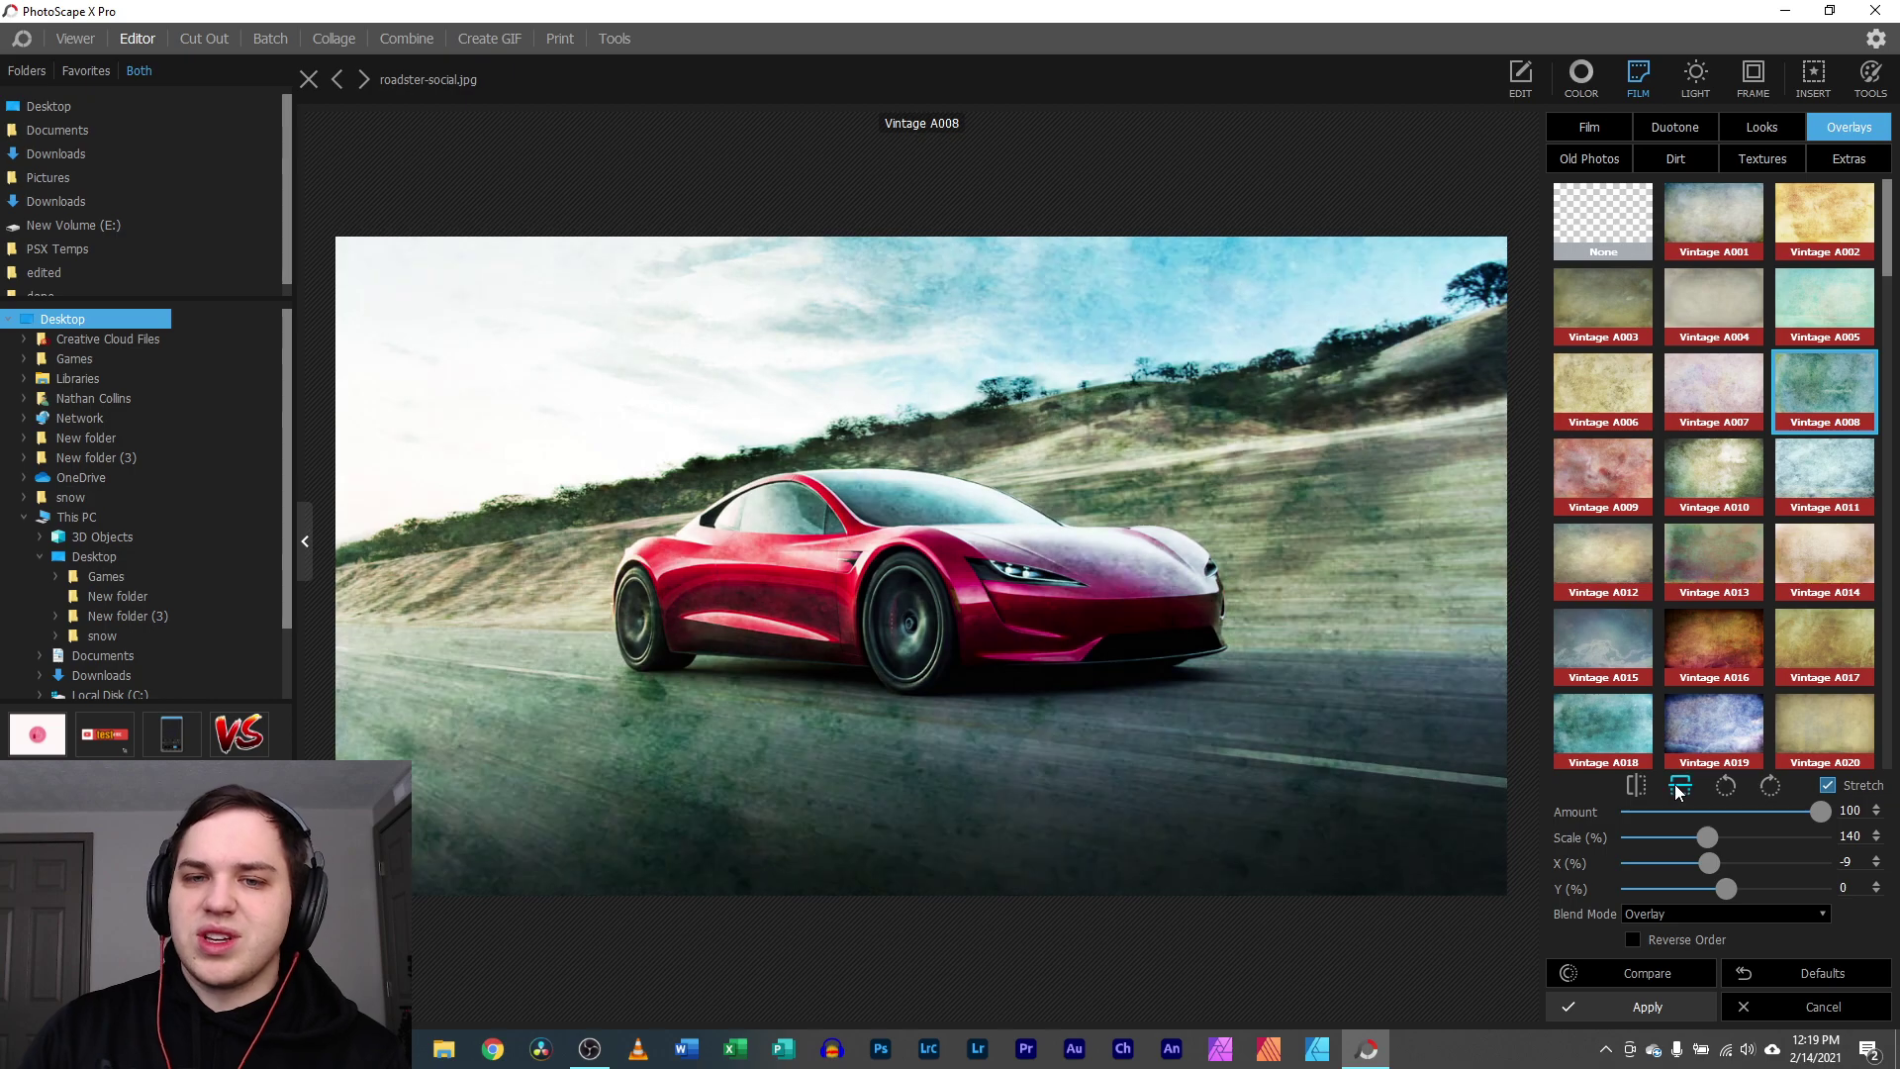
- Try Multiply and Pin Light blends, set Exclusion, and switch the overlay to Vintage A003
{"action": "left_click", "coordinate": [1690, 912]}
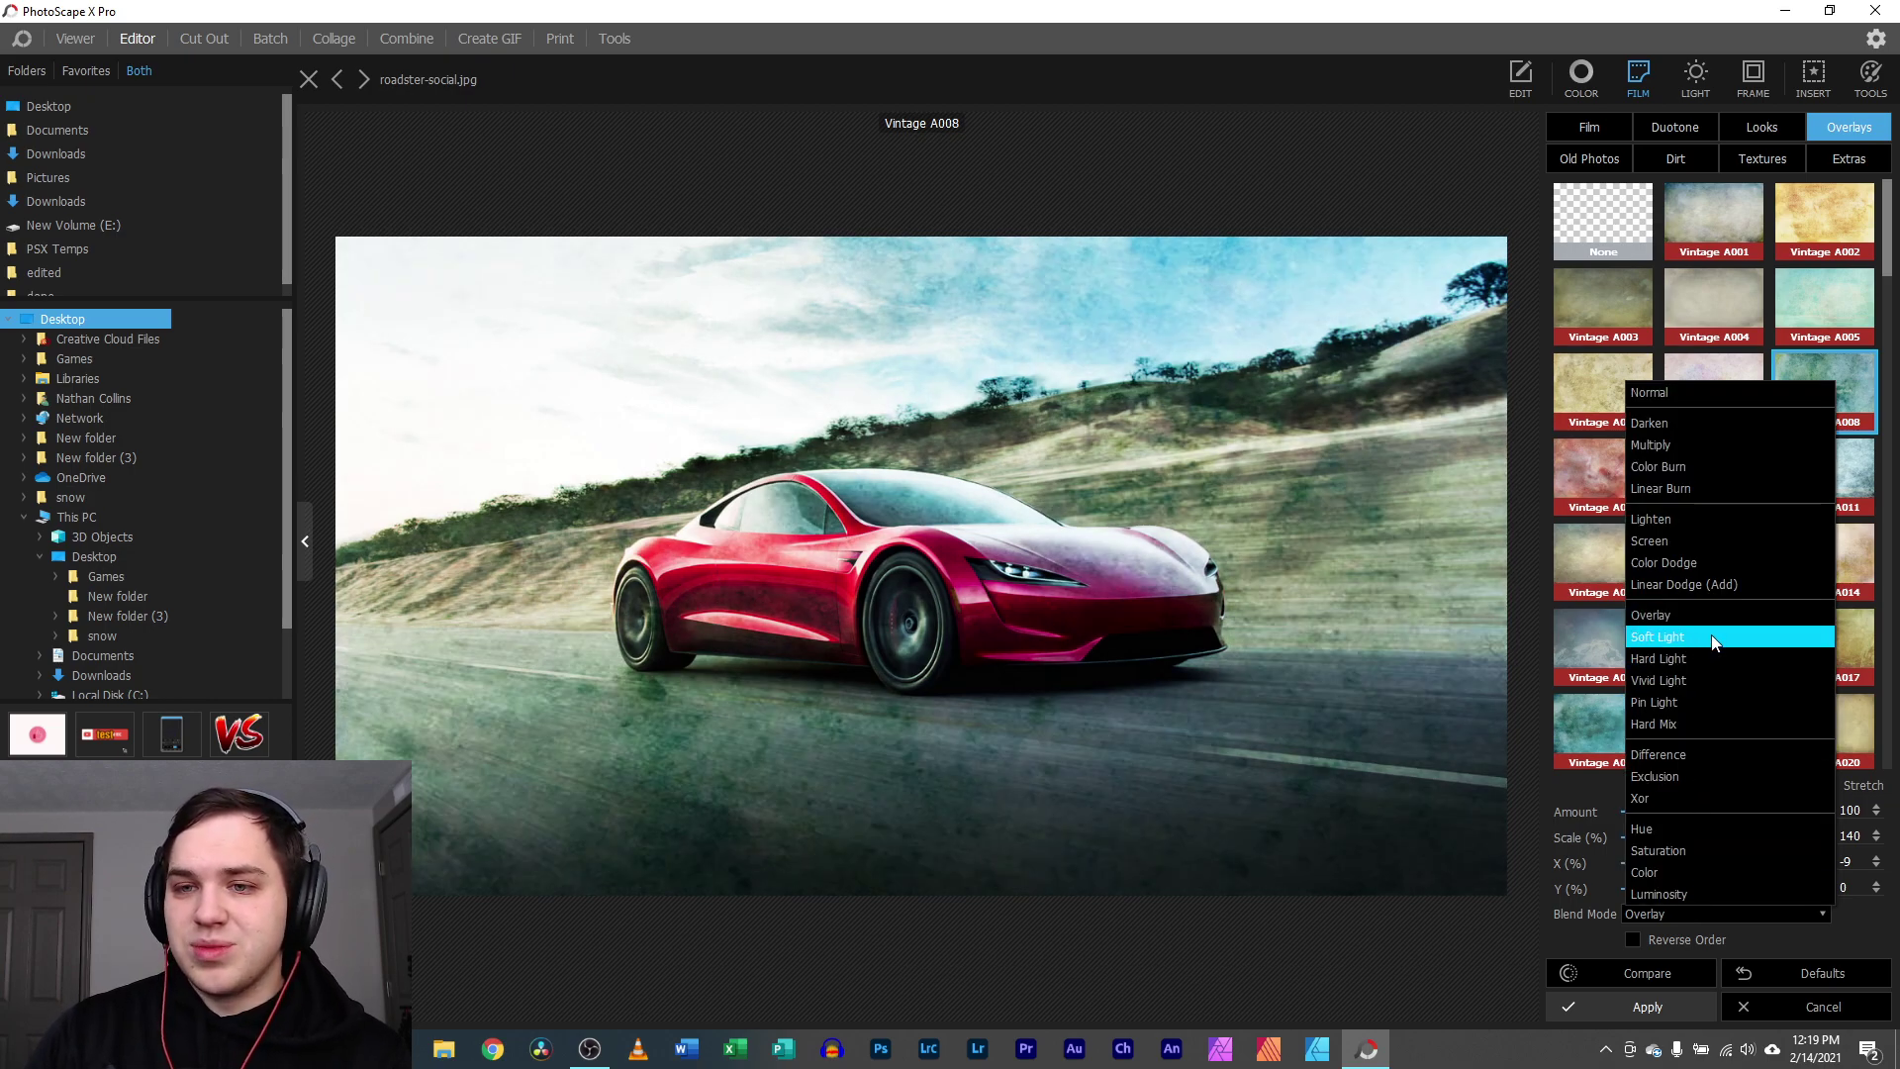
{"action": "left_click", "coordinate": [1695, 444]}
{"action": "left_click", "coordinate": [1718, 914]}
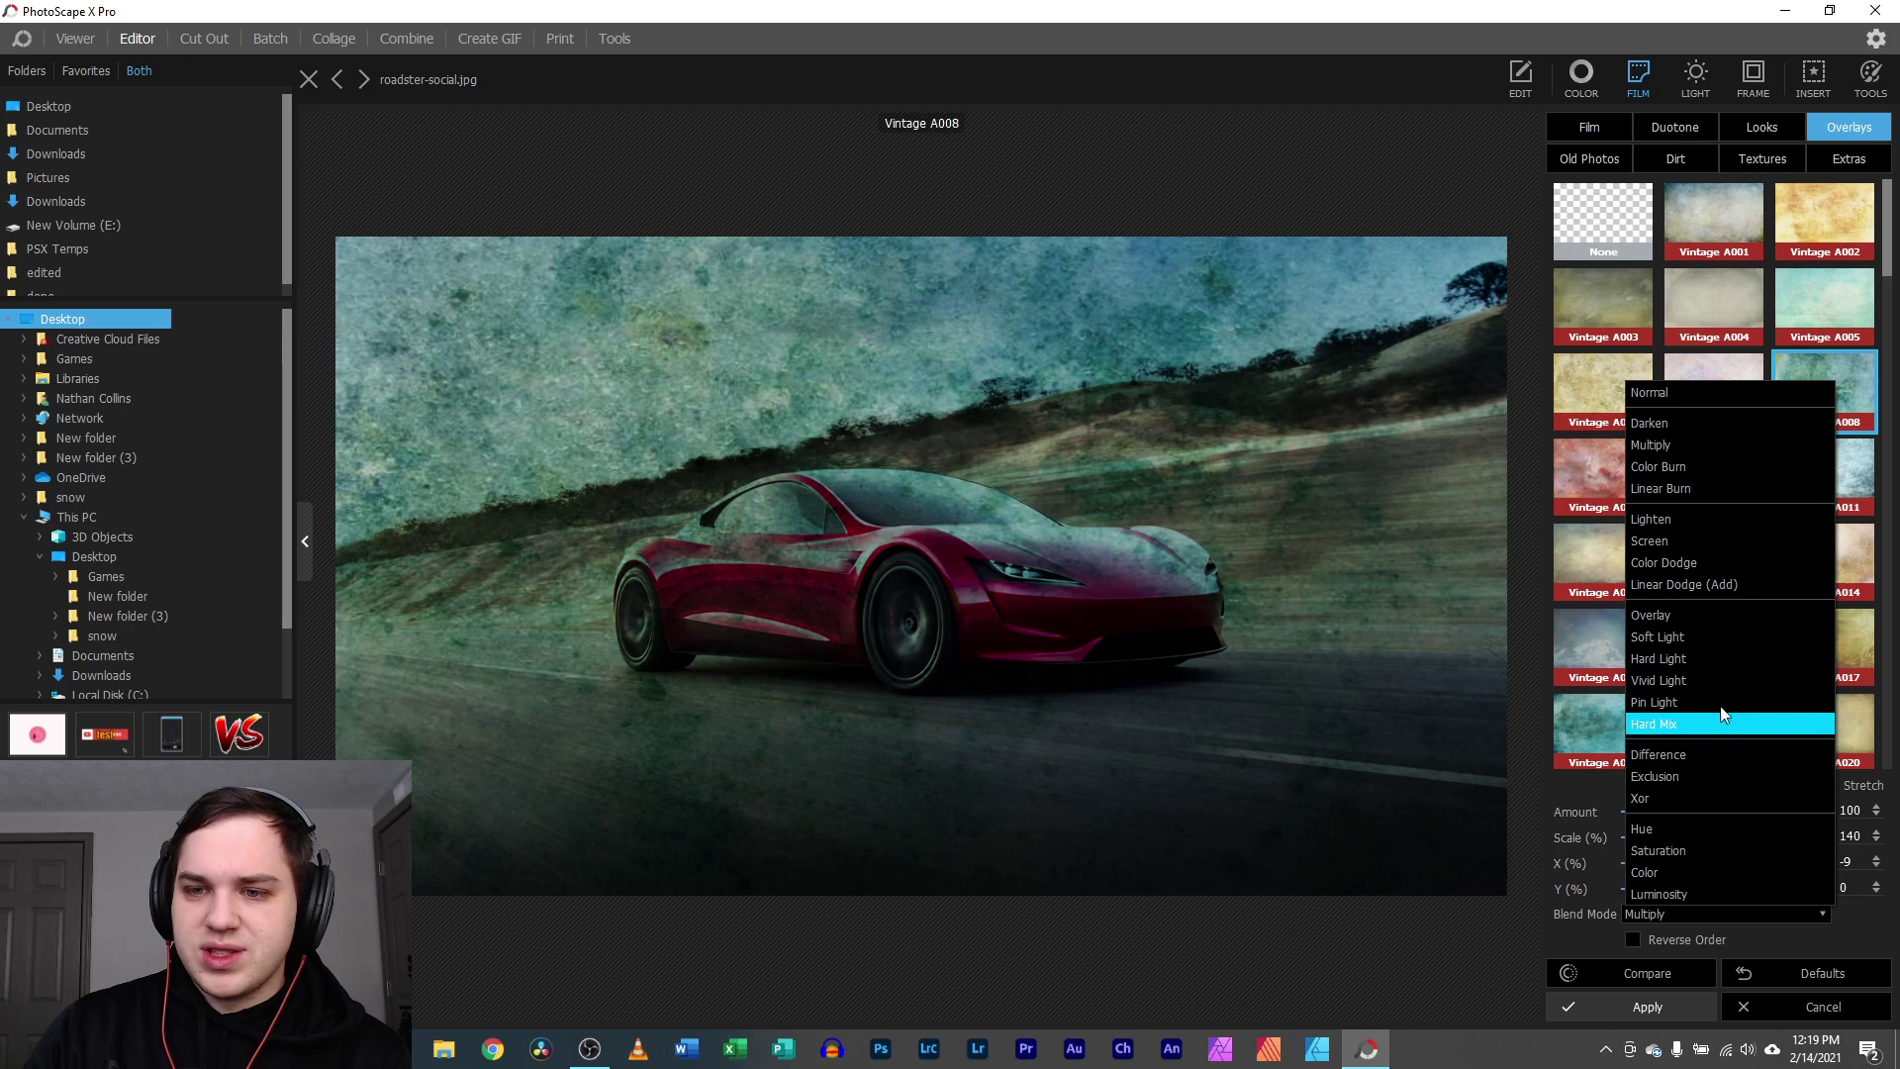
{"action": "left_click", "coordinate": [1714, 709]}
{"action": "left_click", "coordinate": [1707, 908]}
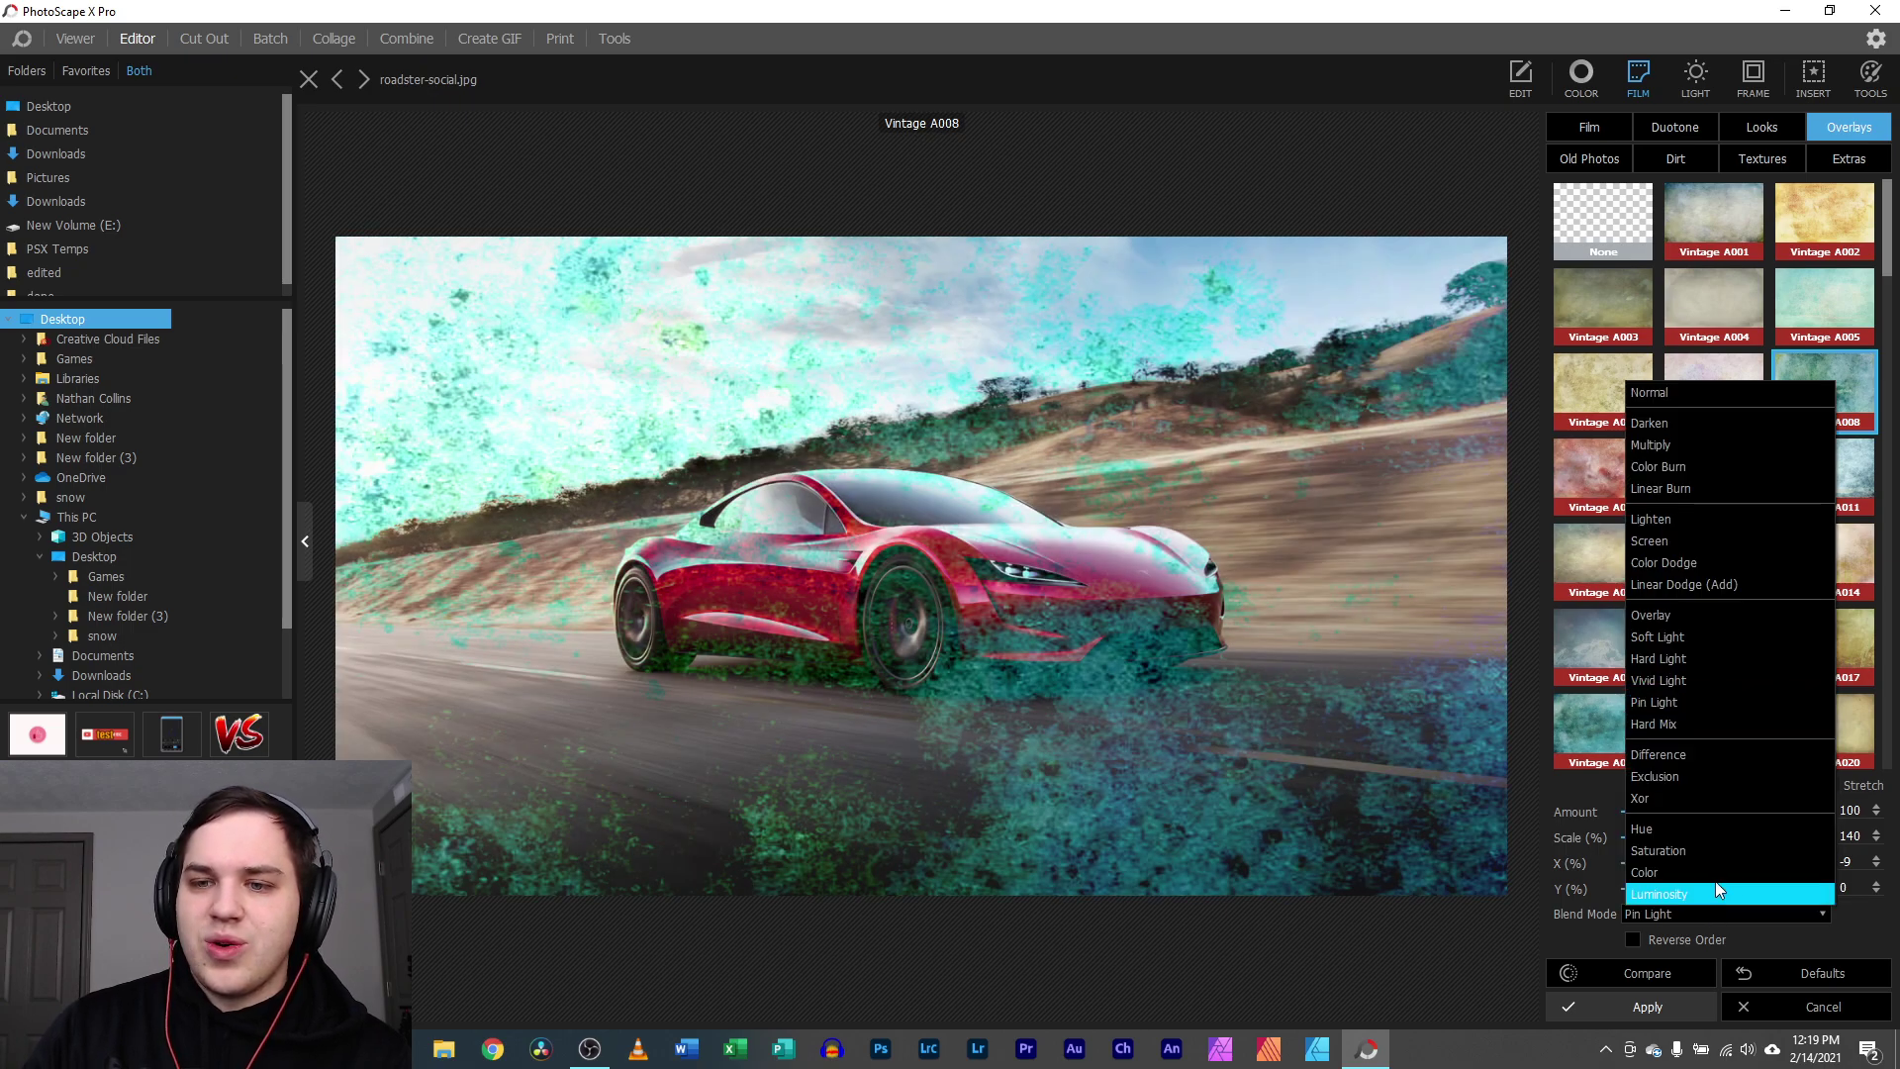
{"action": "left_click", "coordinate": [1724, 776]}
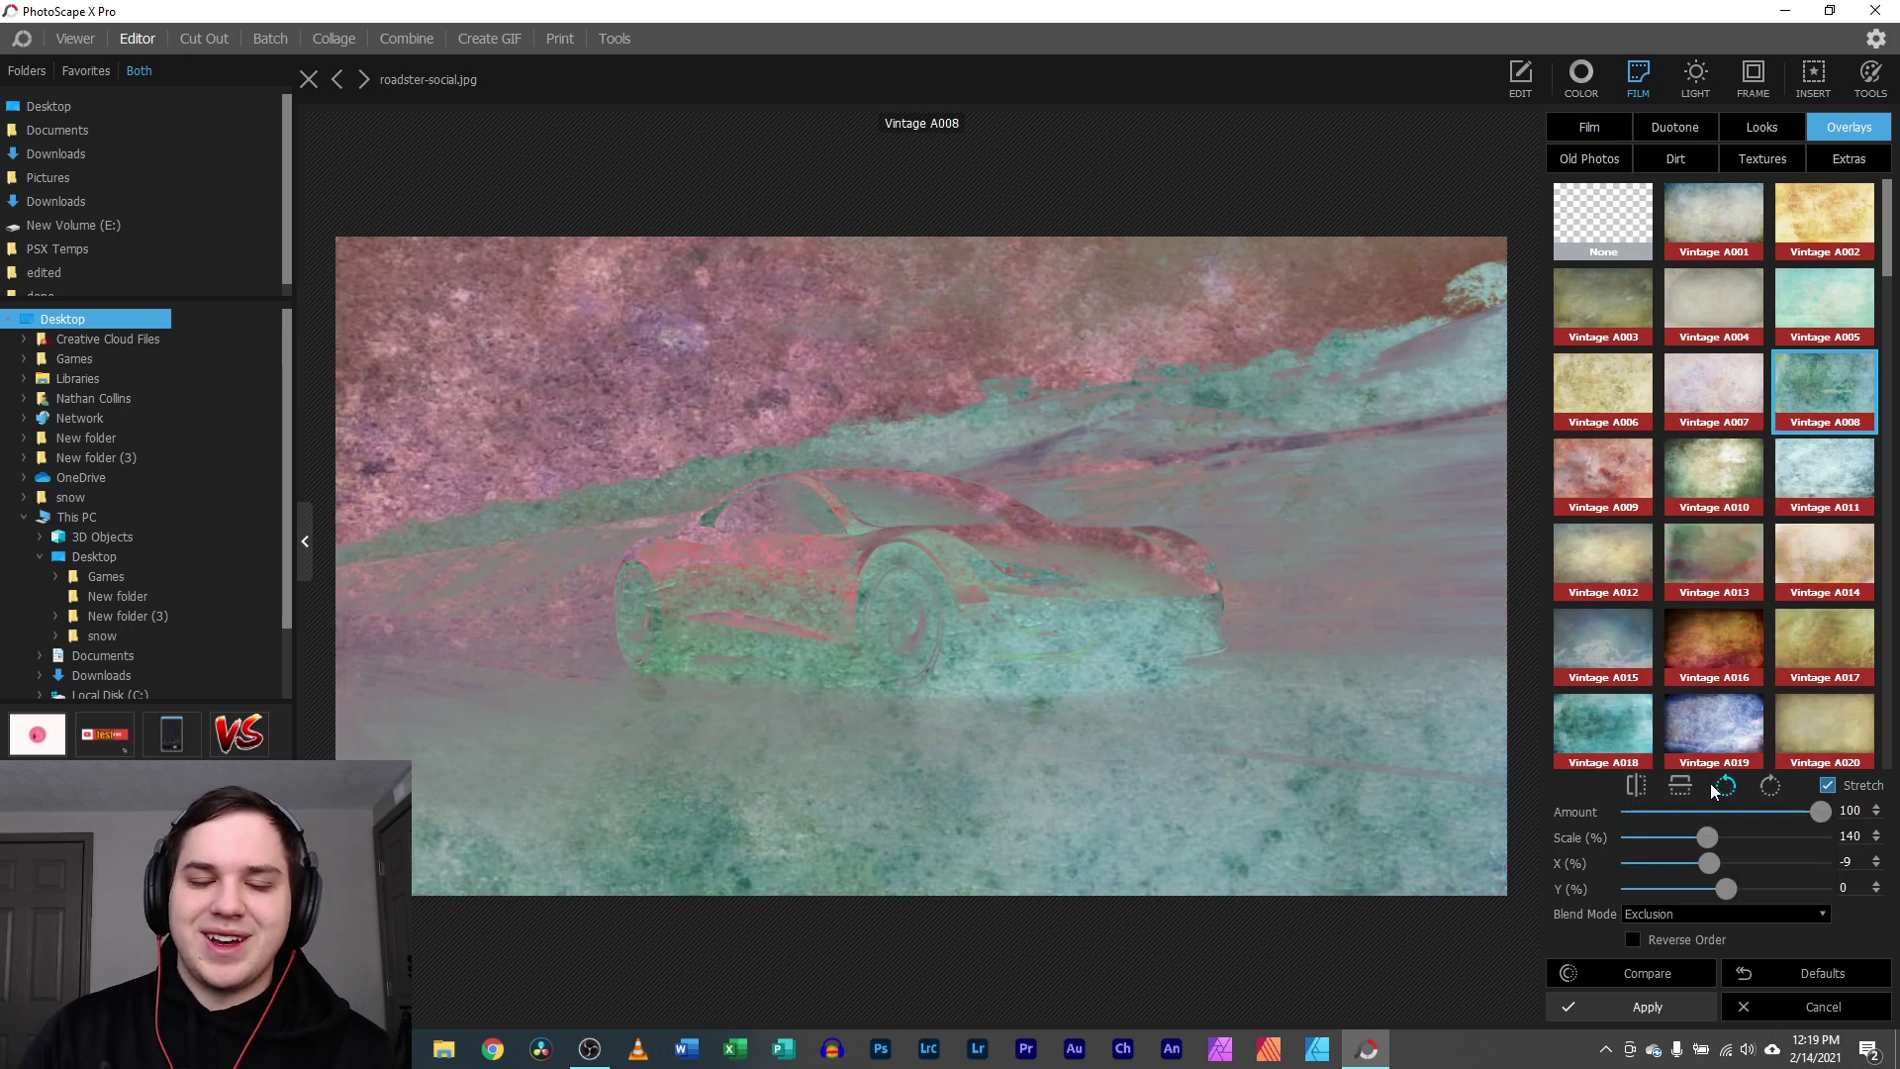
{"action": "left_click", "coordinate": [1726, 615]}
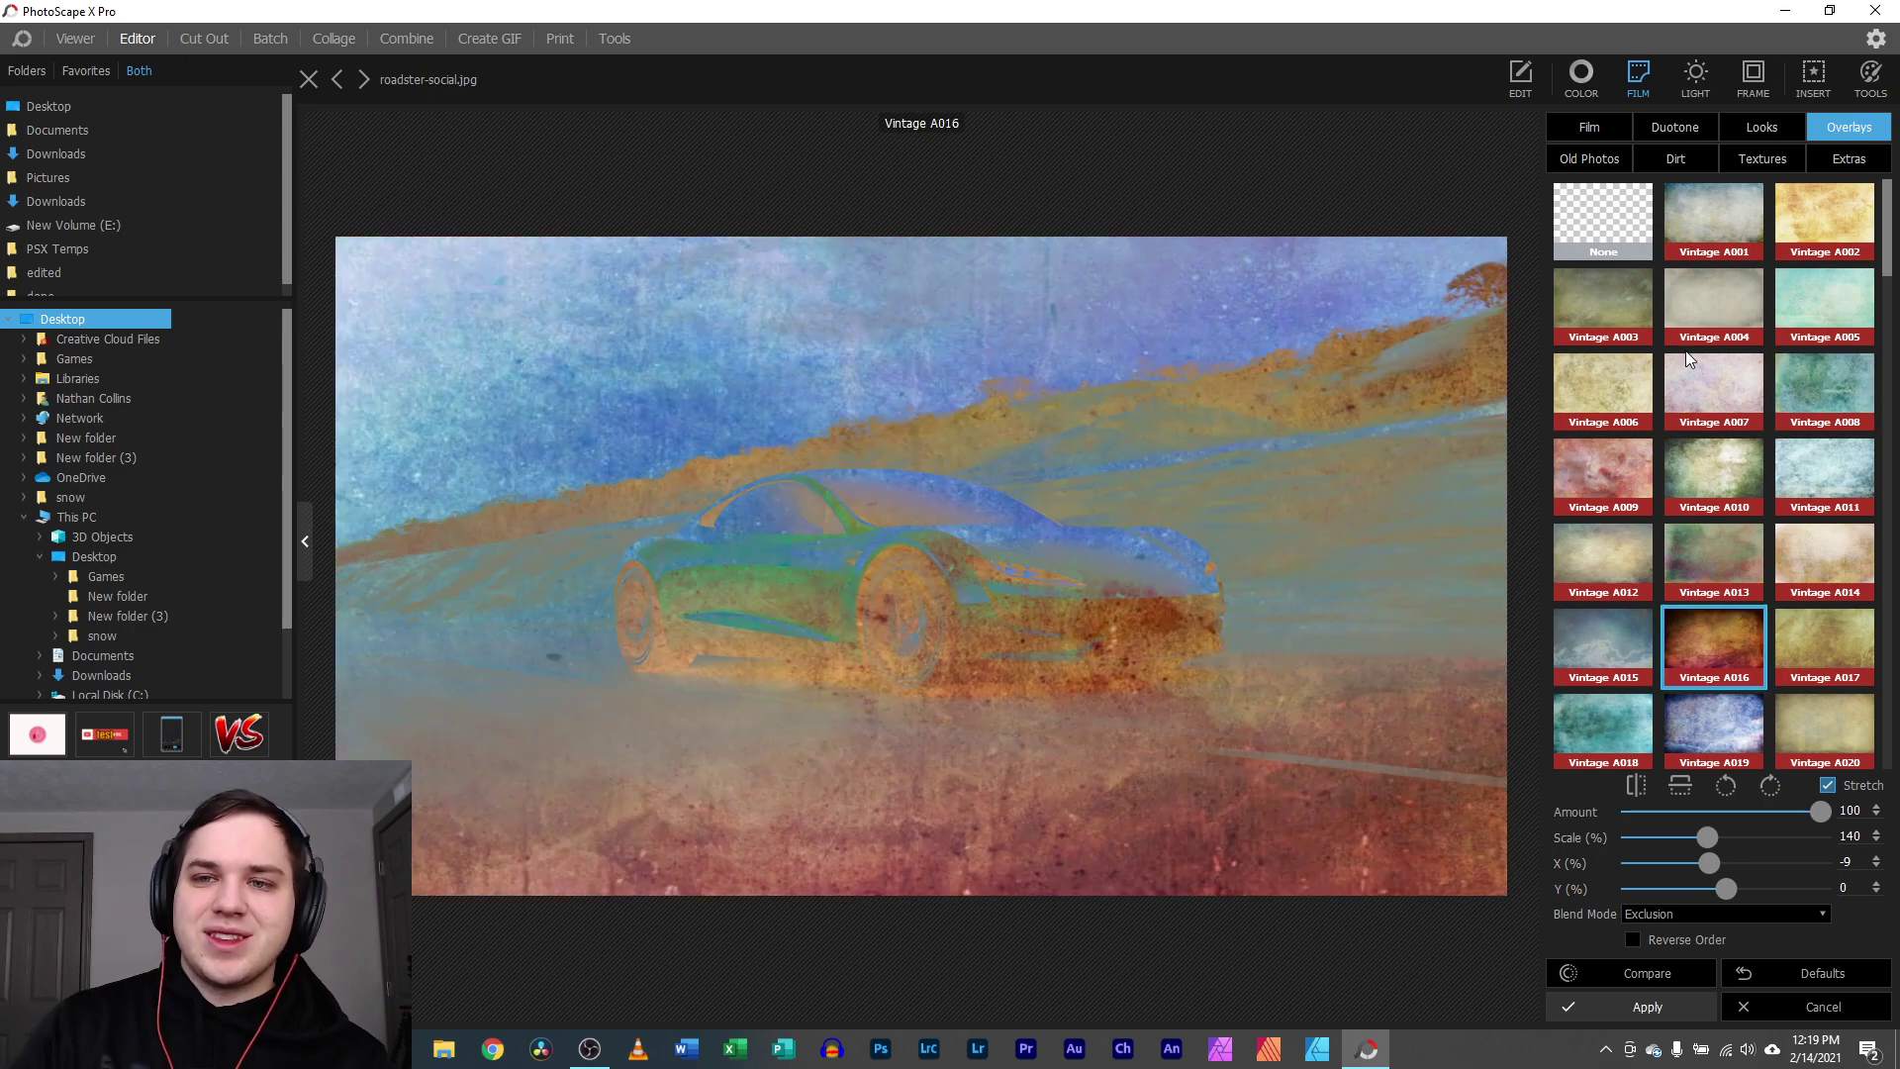
{"action": "left_click", "coordinate": [1609, 299]}
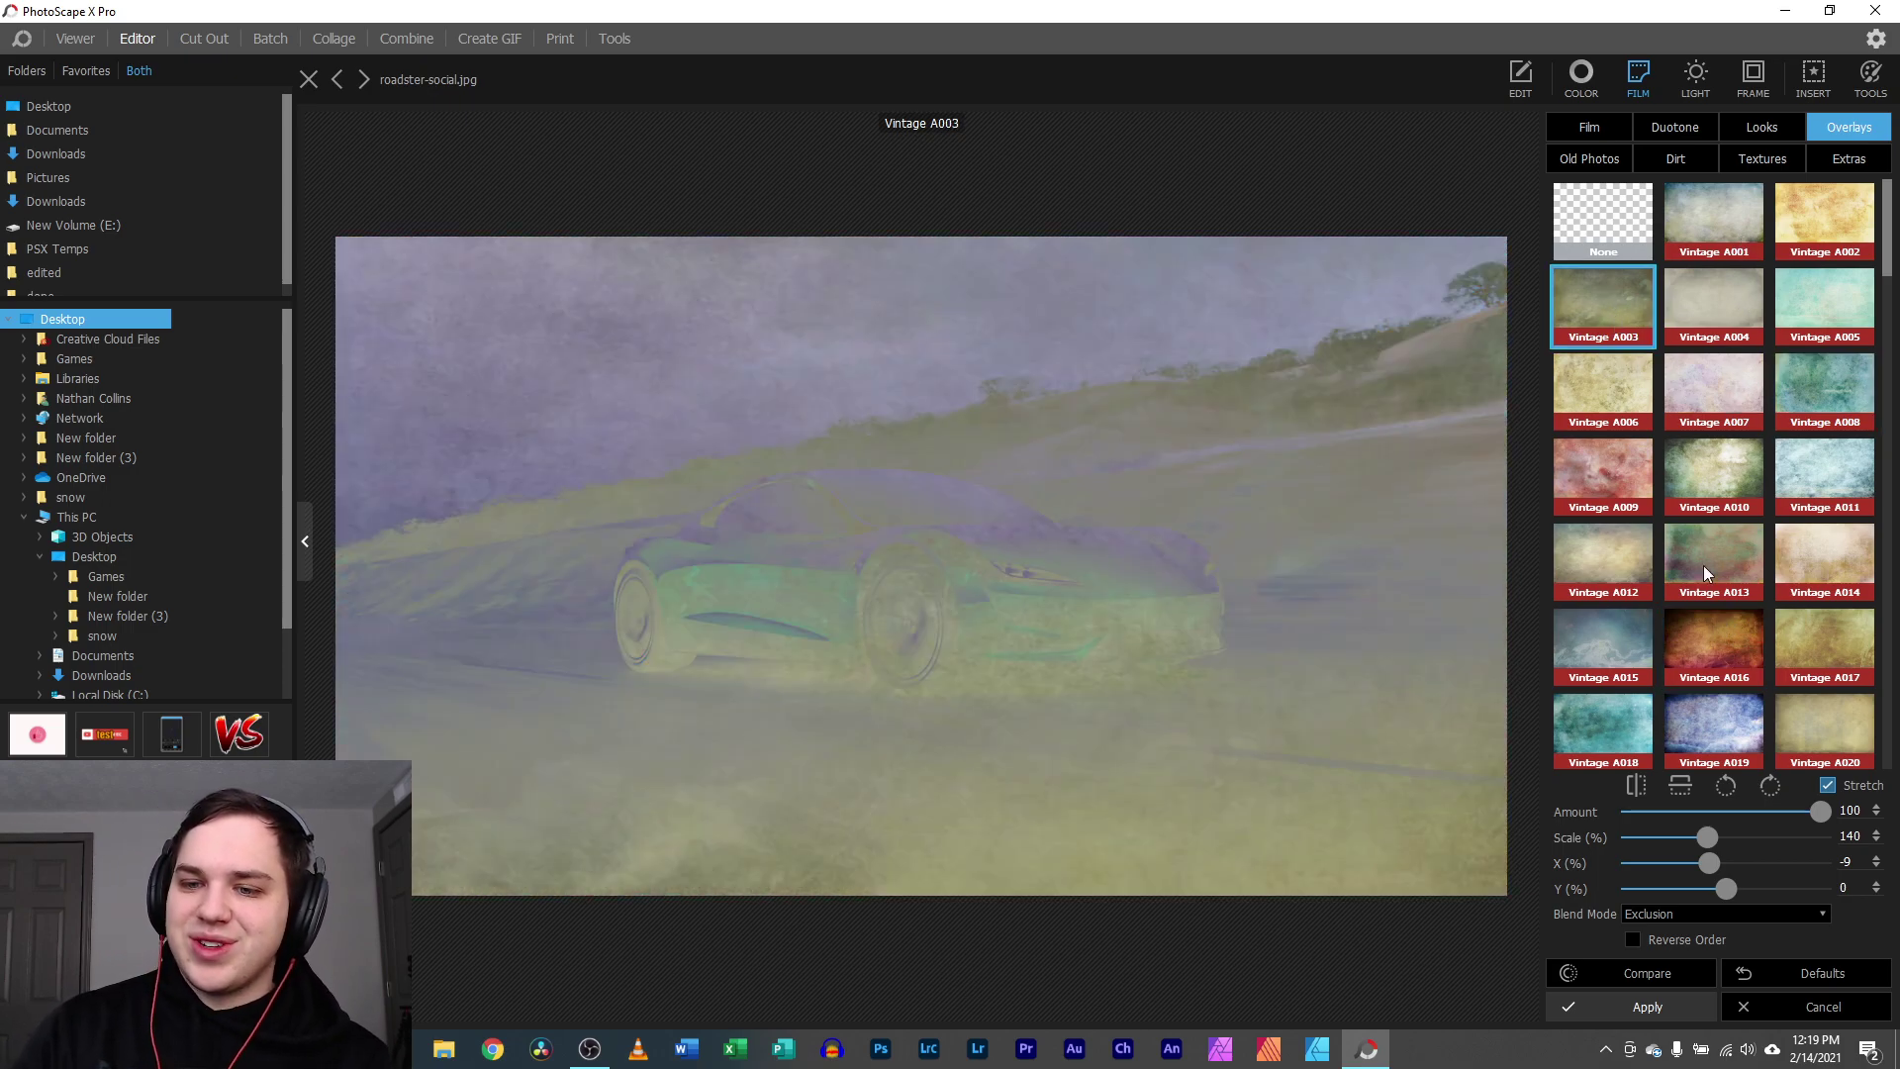
- Reset the Vintage A003 overlay to defaults, compare against the original, and leave Reverse Order off
{"action": "left_click", "coordinate": [1803, 977]}
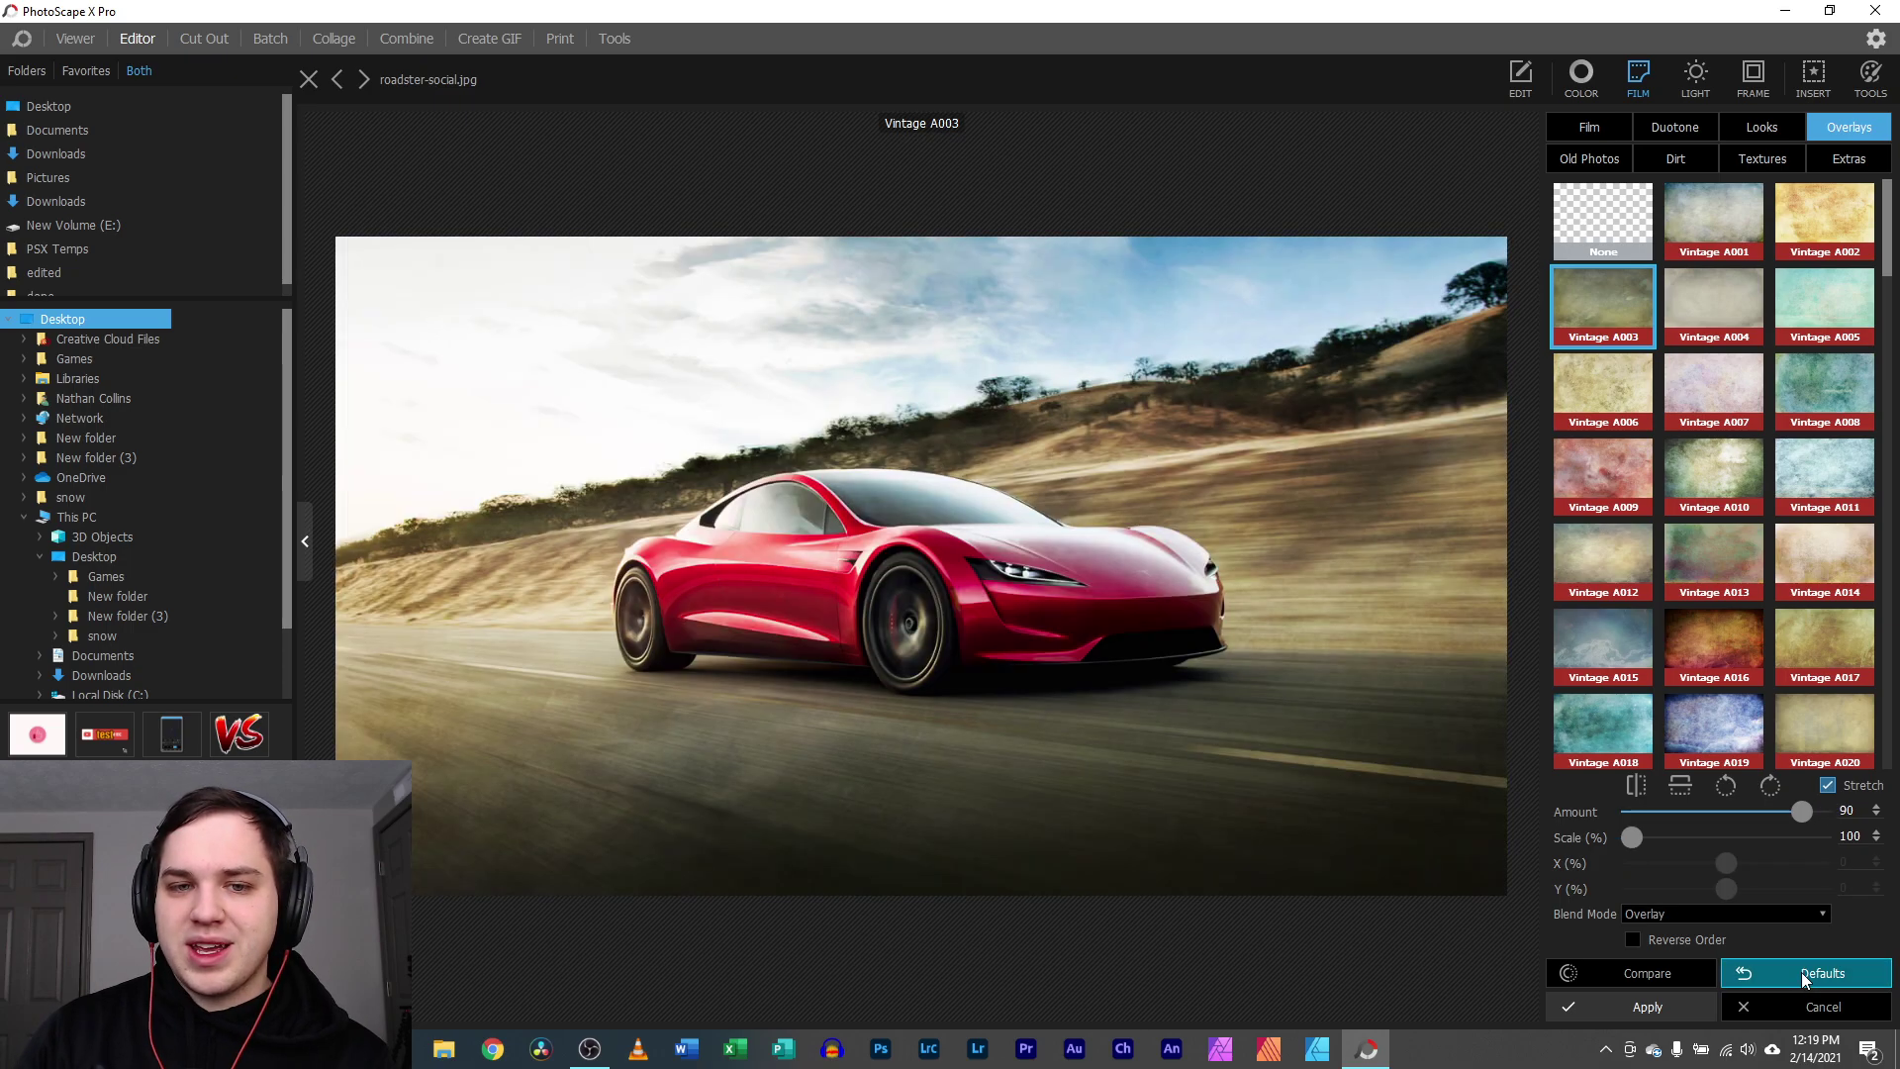
{"action": "left_click", "coordinate": [1664, 972]}
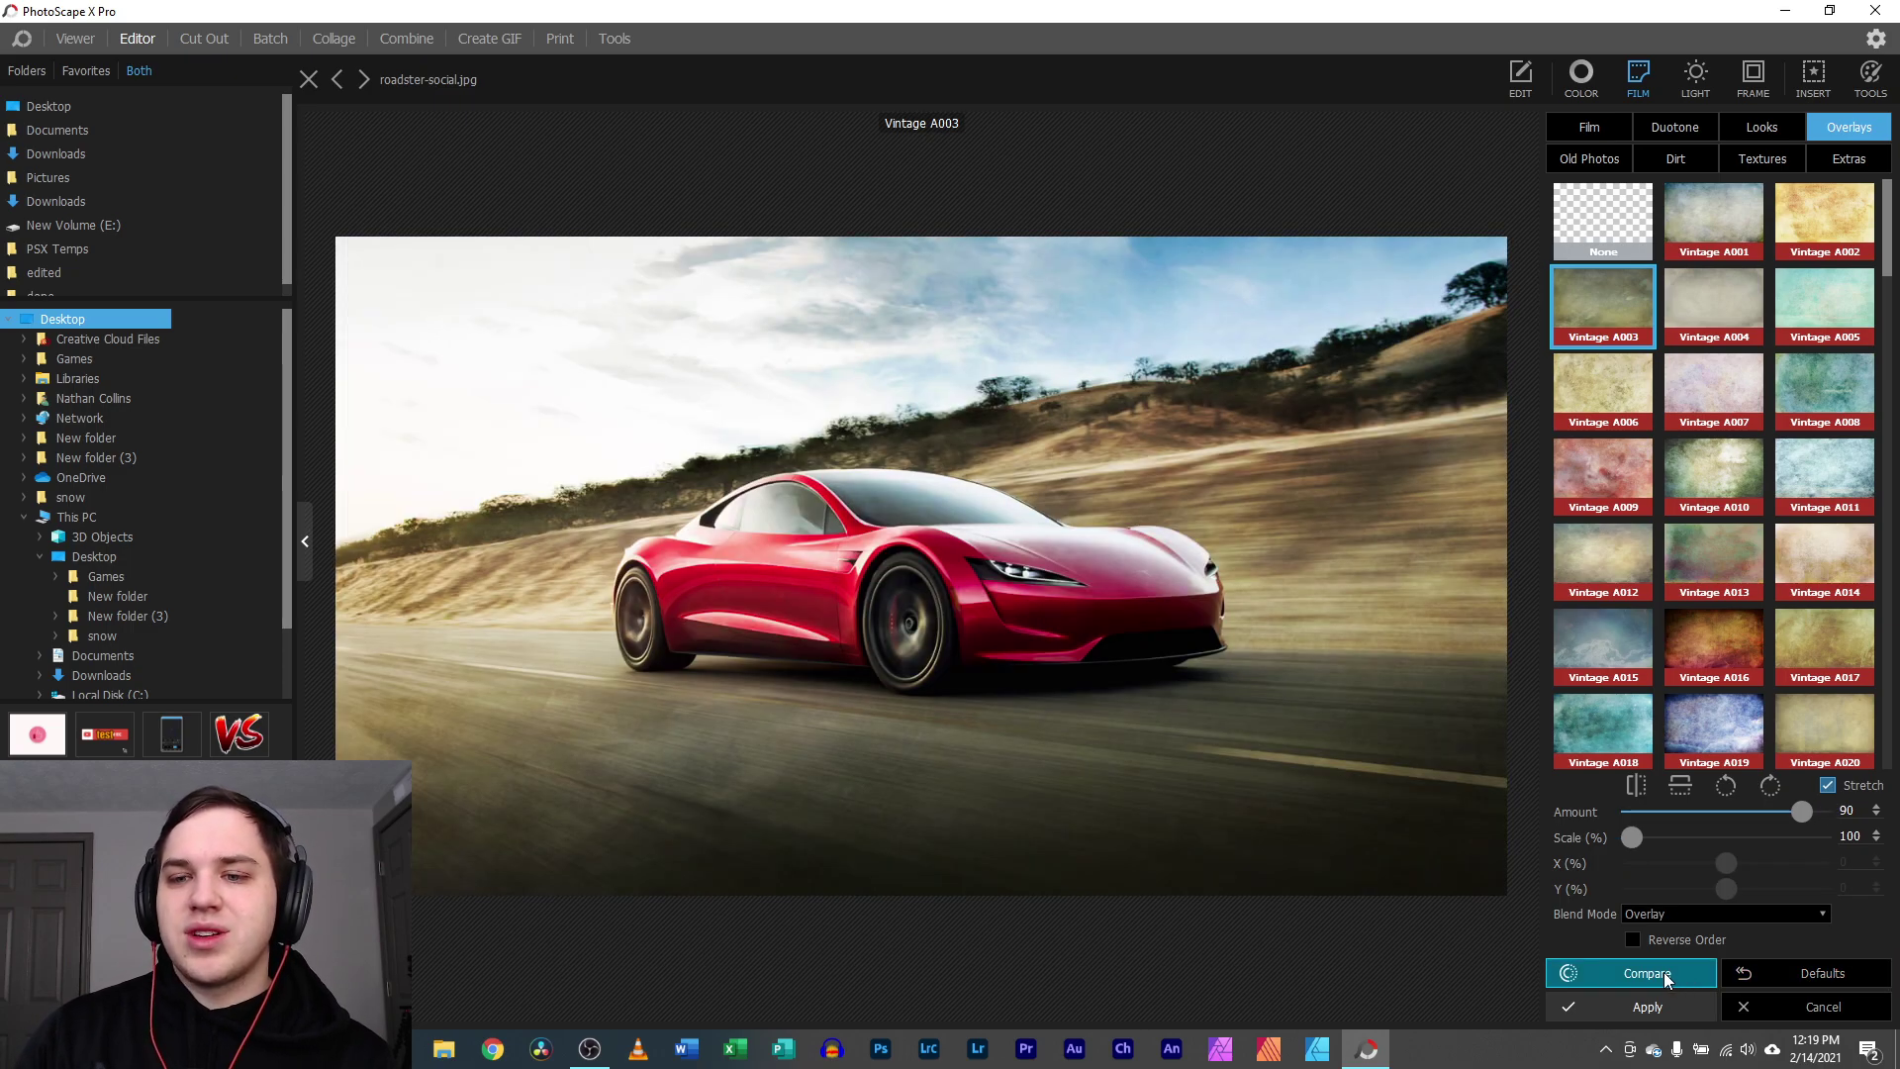
{"action": "left_click", "coordinate": [1665, 972]}
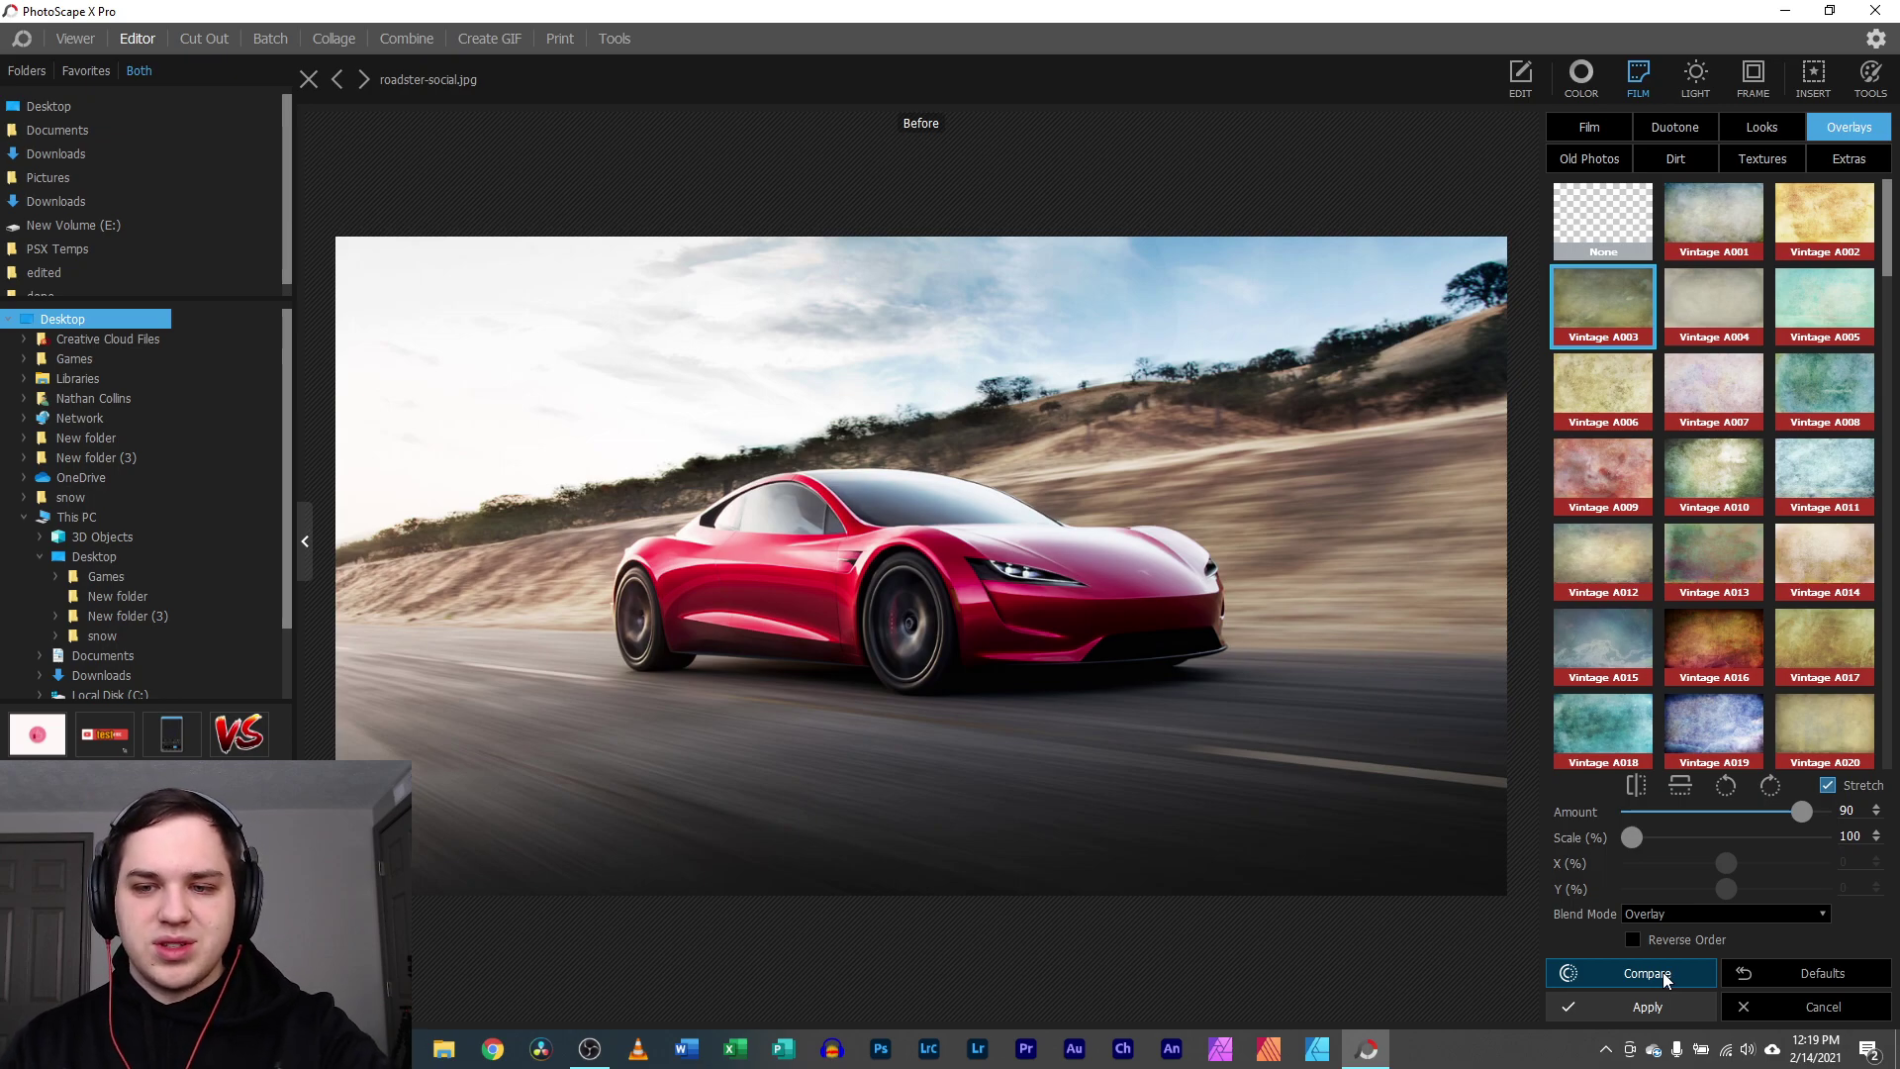
{"action": "left_click", "coordinate": [1663, 973]}
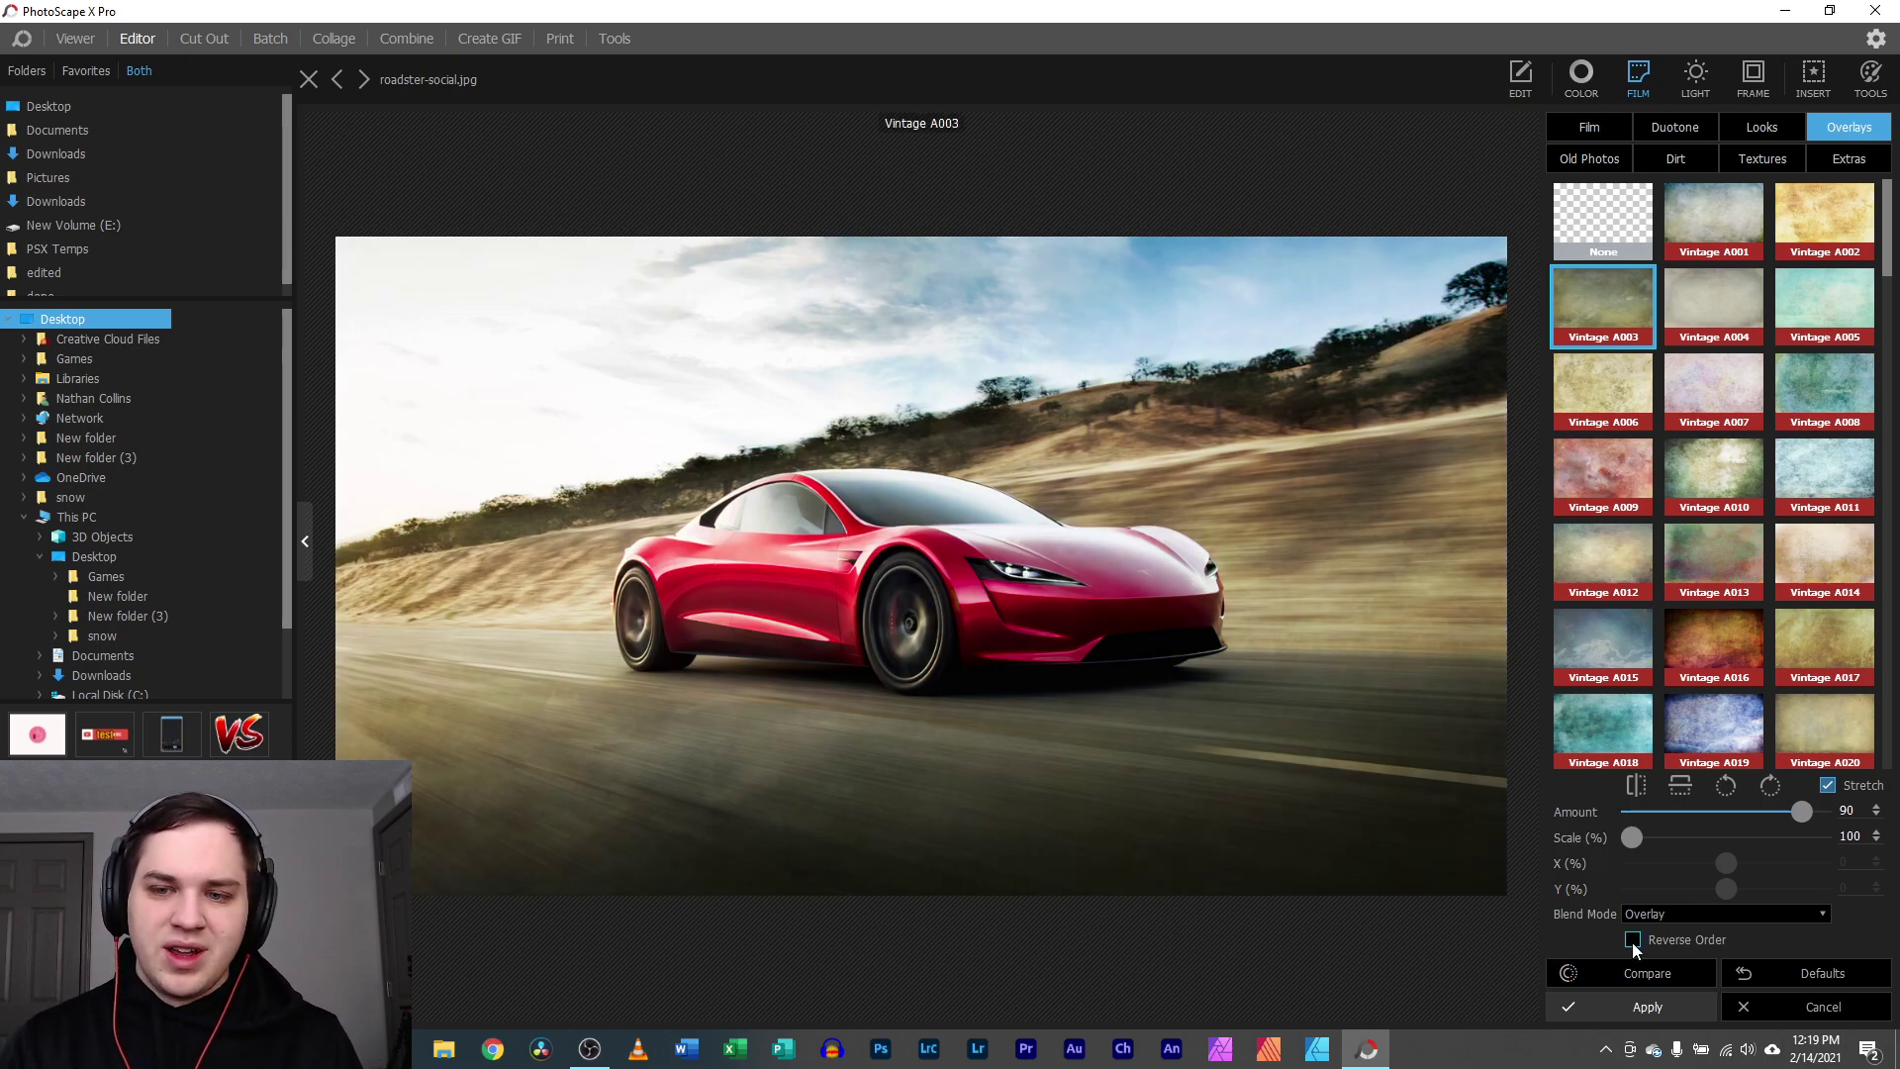
{"action": "left_click", "coordinate": [1633, 942]}
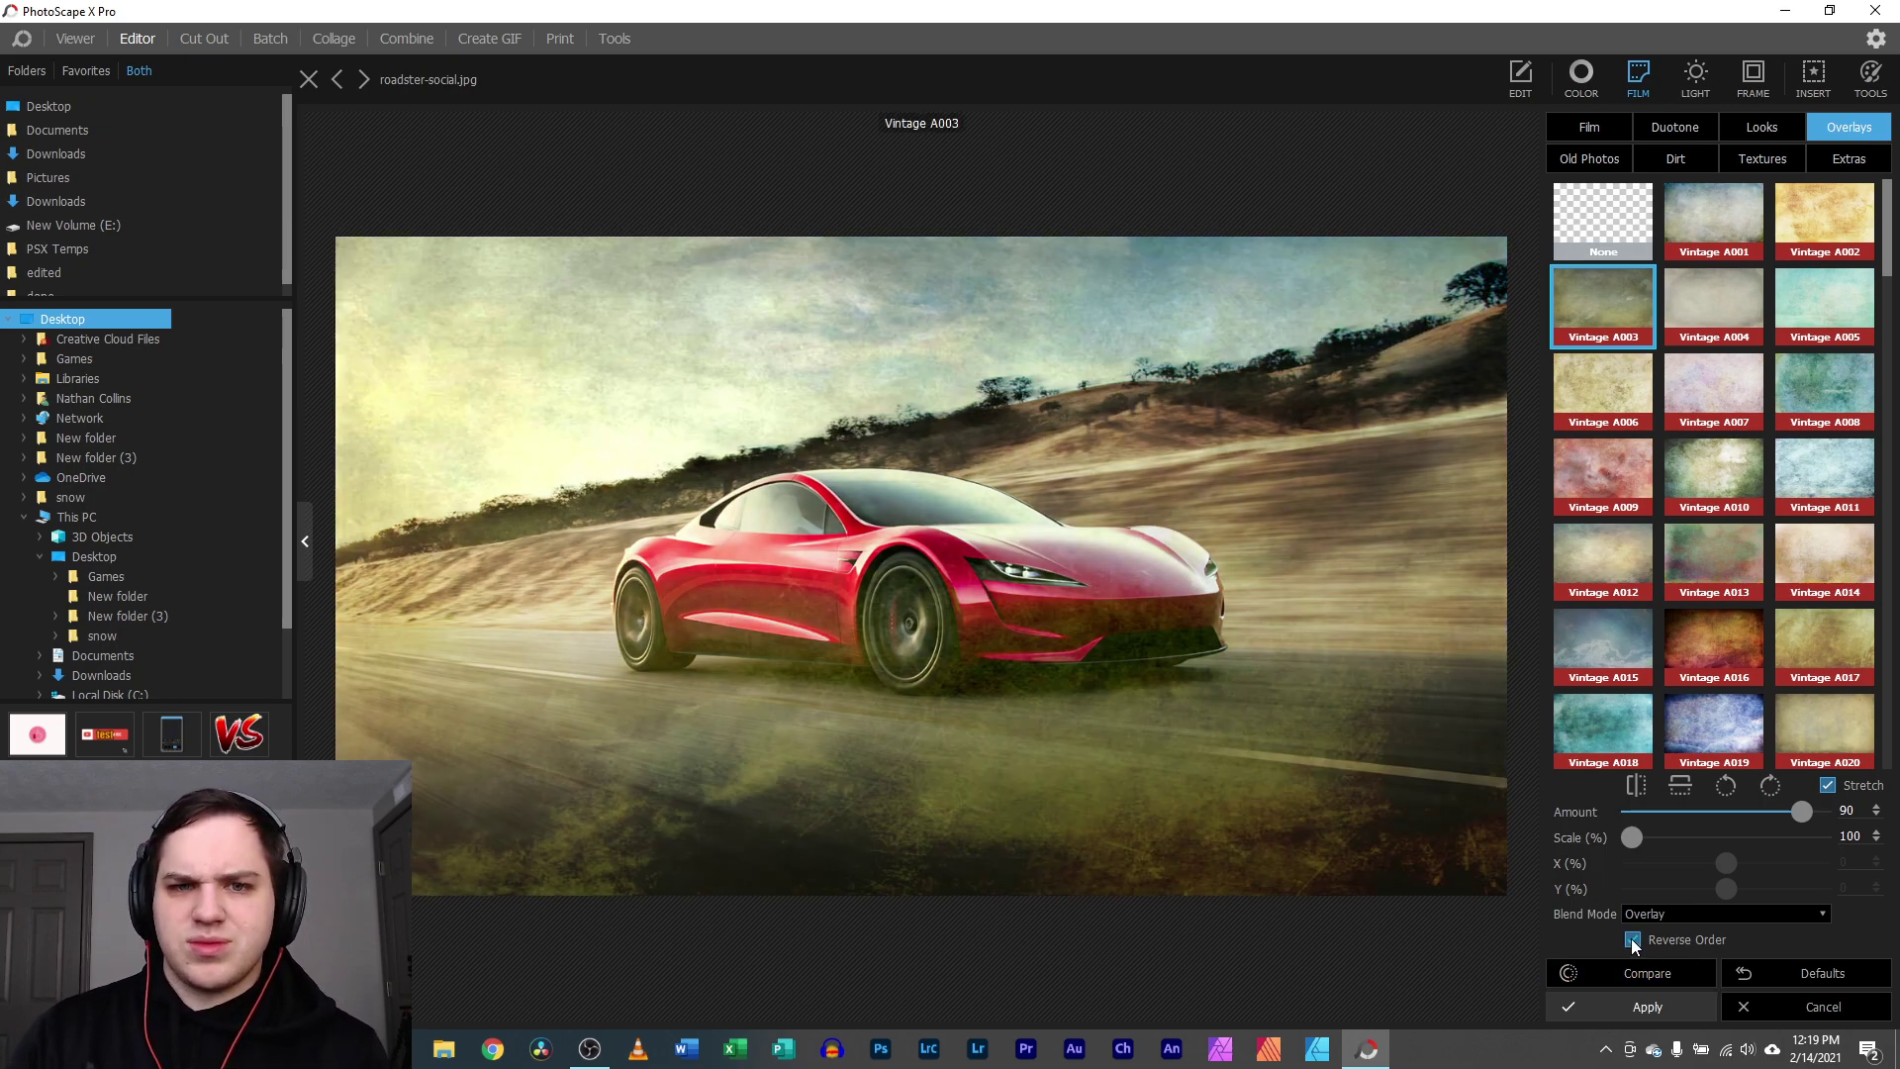
{"action": "left_click", "coordinate": [1633, 943]}
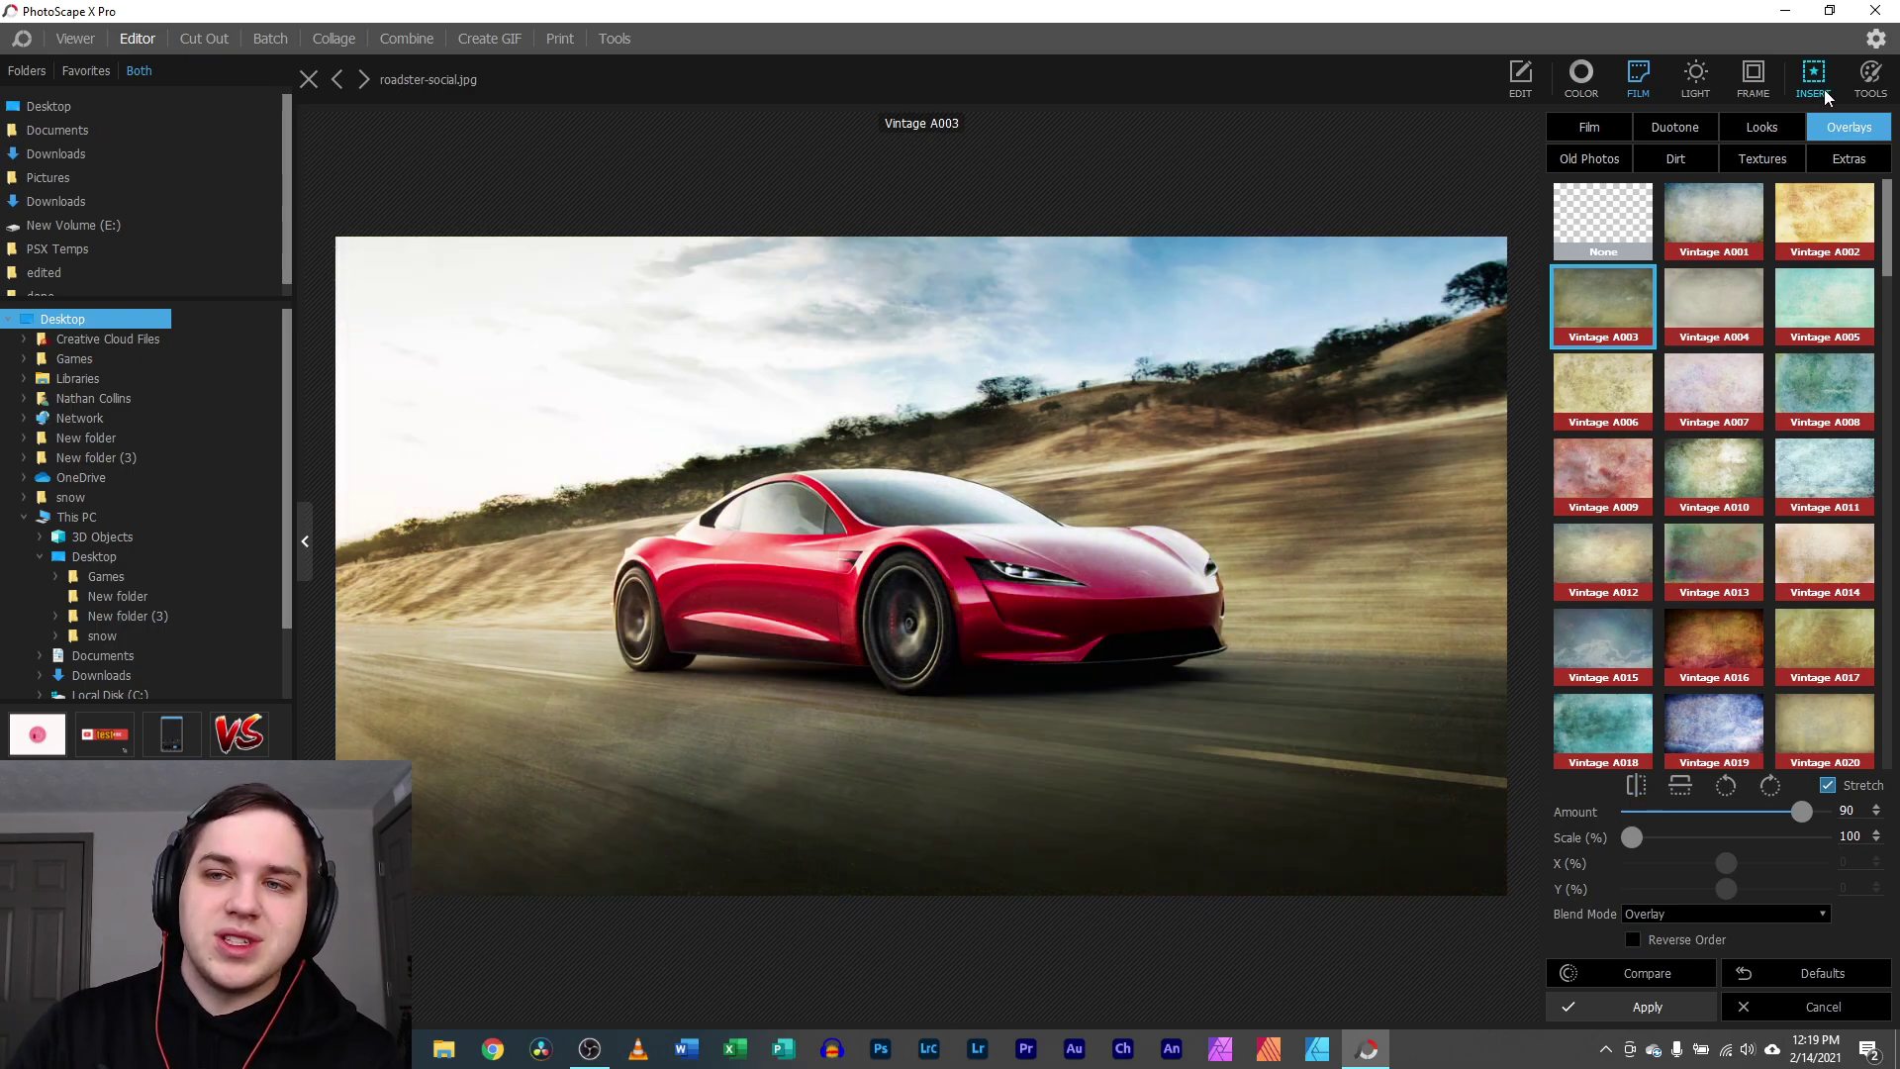
- Try the A001, A004 and A007 old-photo effects, settling on A011
{"action": "left_click", "coordinate": [1597, 157]}
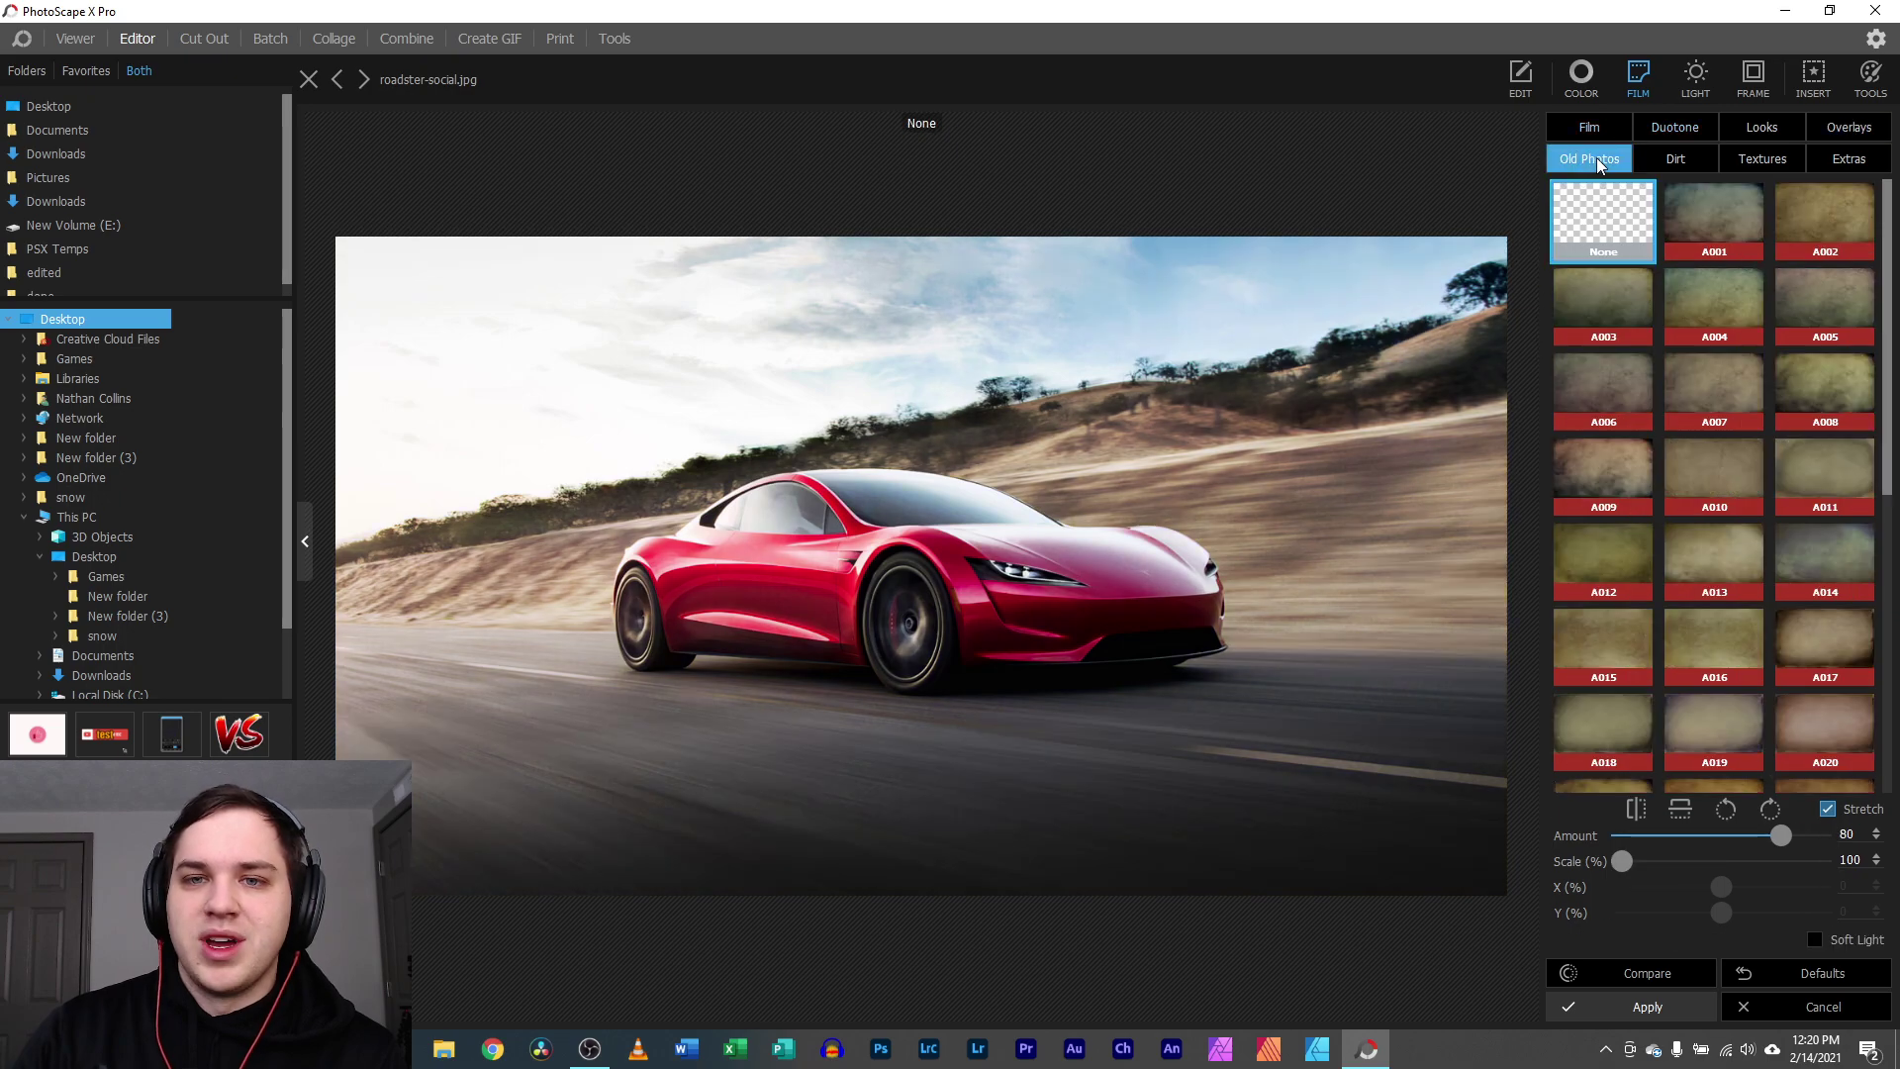
{"action": "left_click", "coordinate": [1684, 212]}
{"action": "left_click", "coordinate": [1713, 310]}
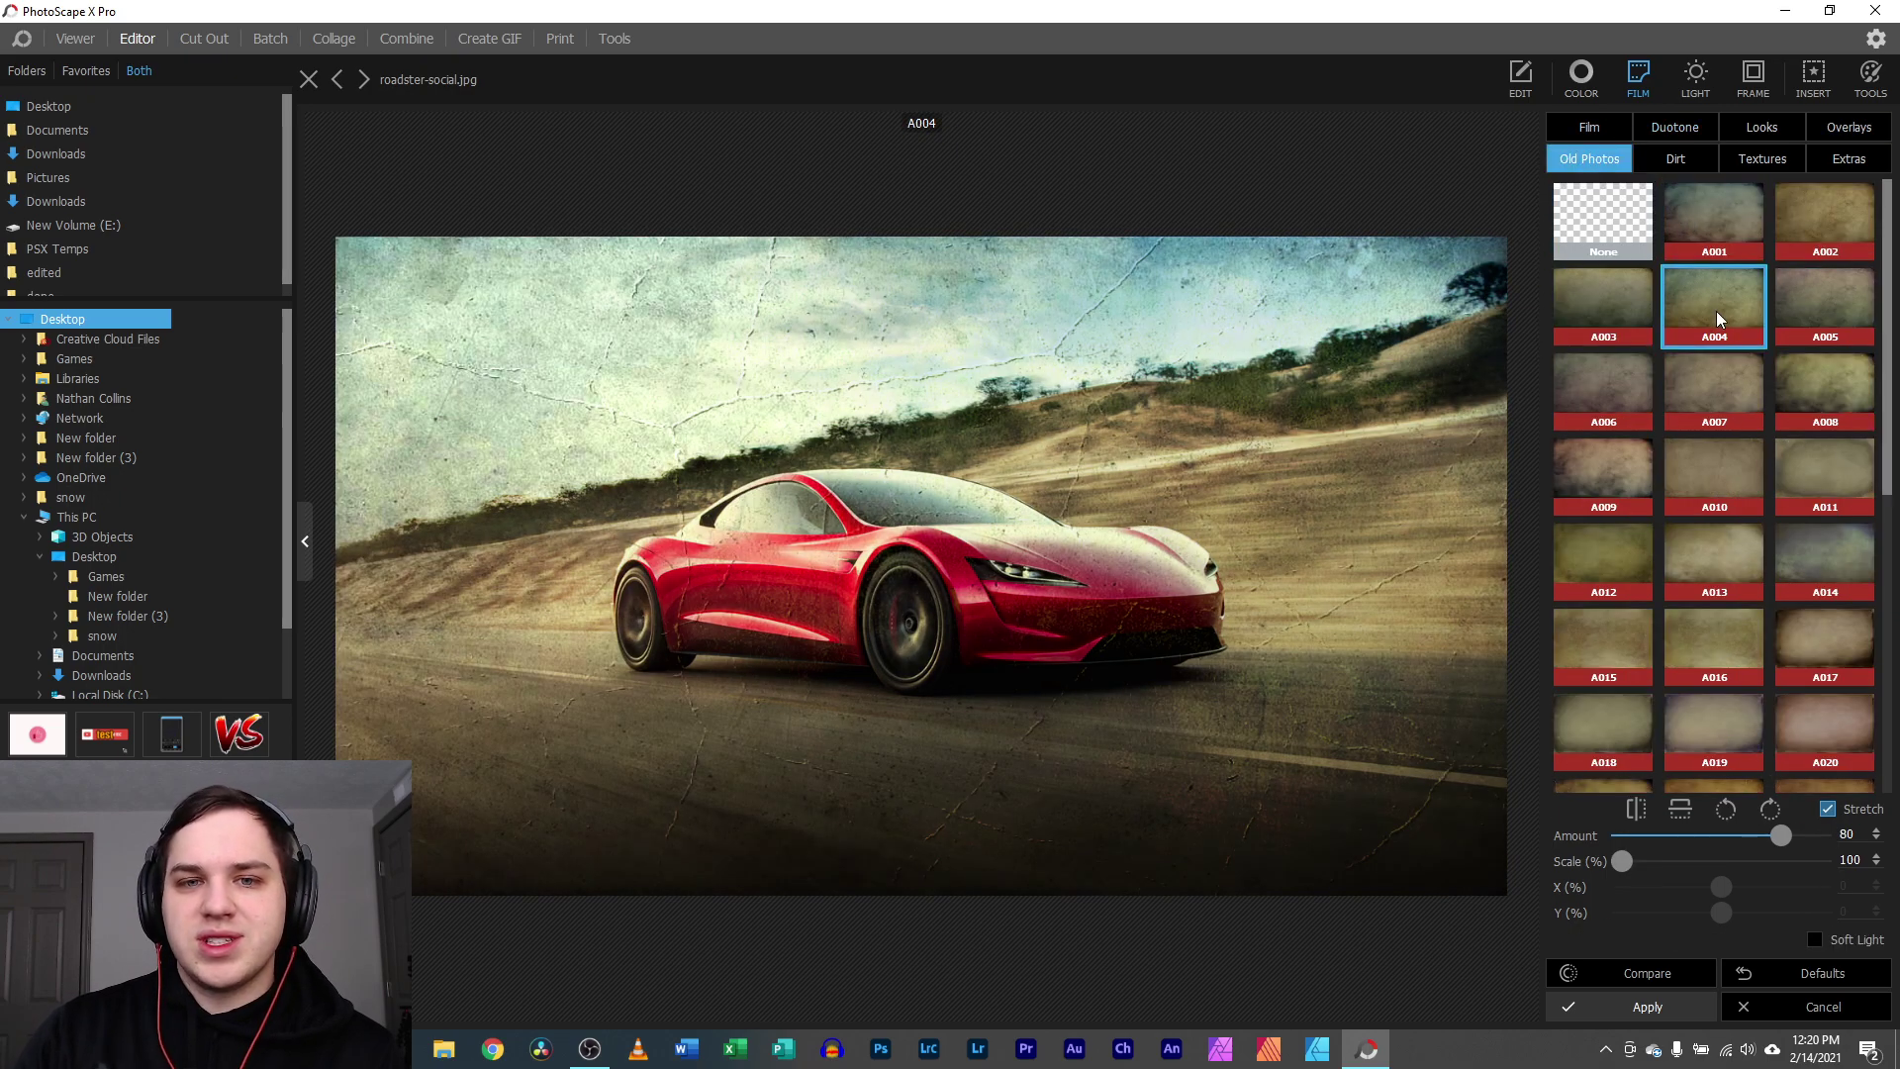
{"action": "left_click", "coordinate": [1718, 422]}
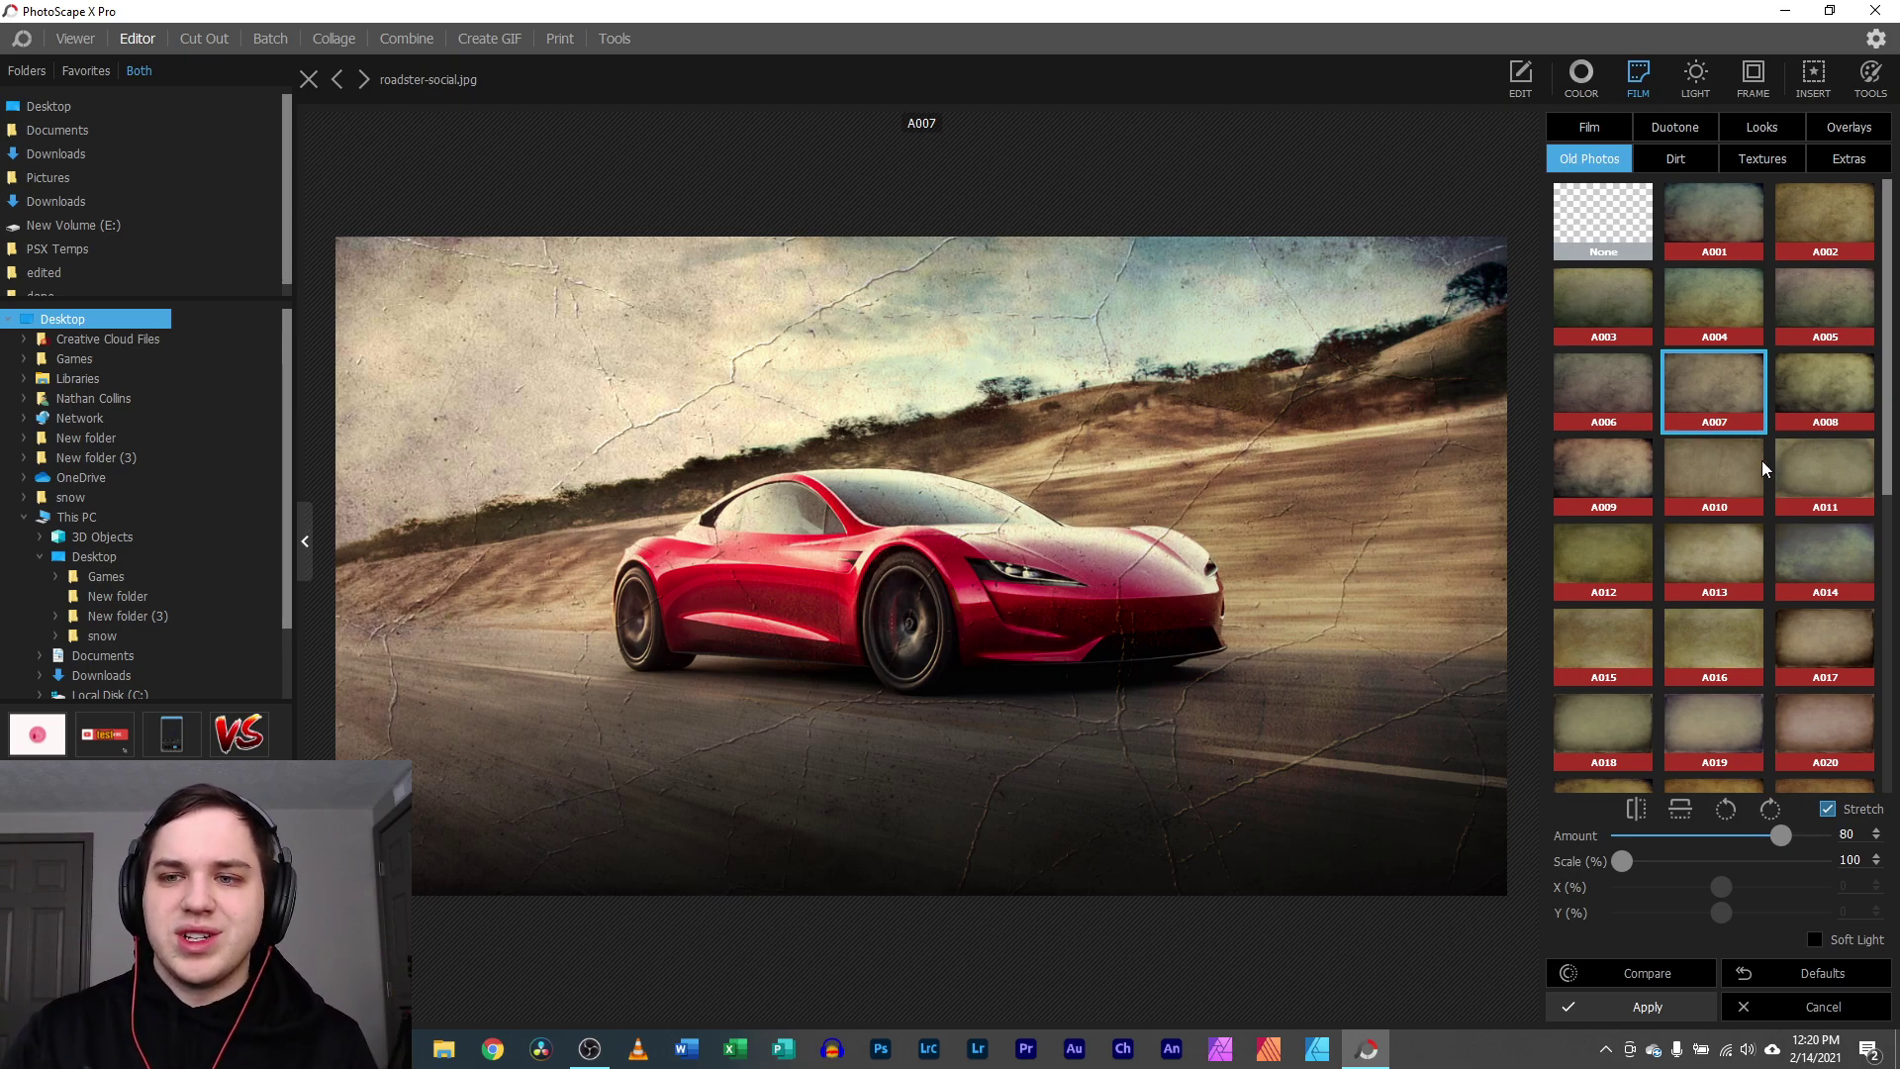
{"action": "left_click", "coordinate": [1796, 475]}
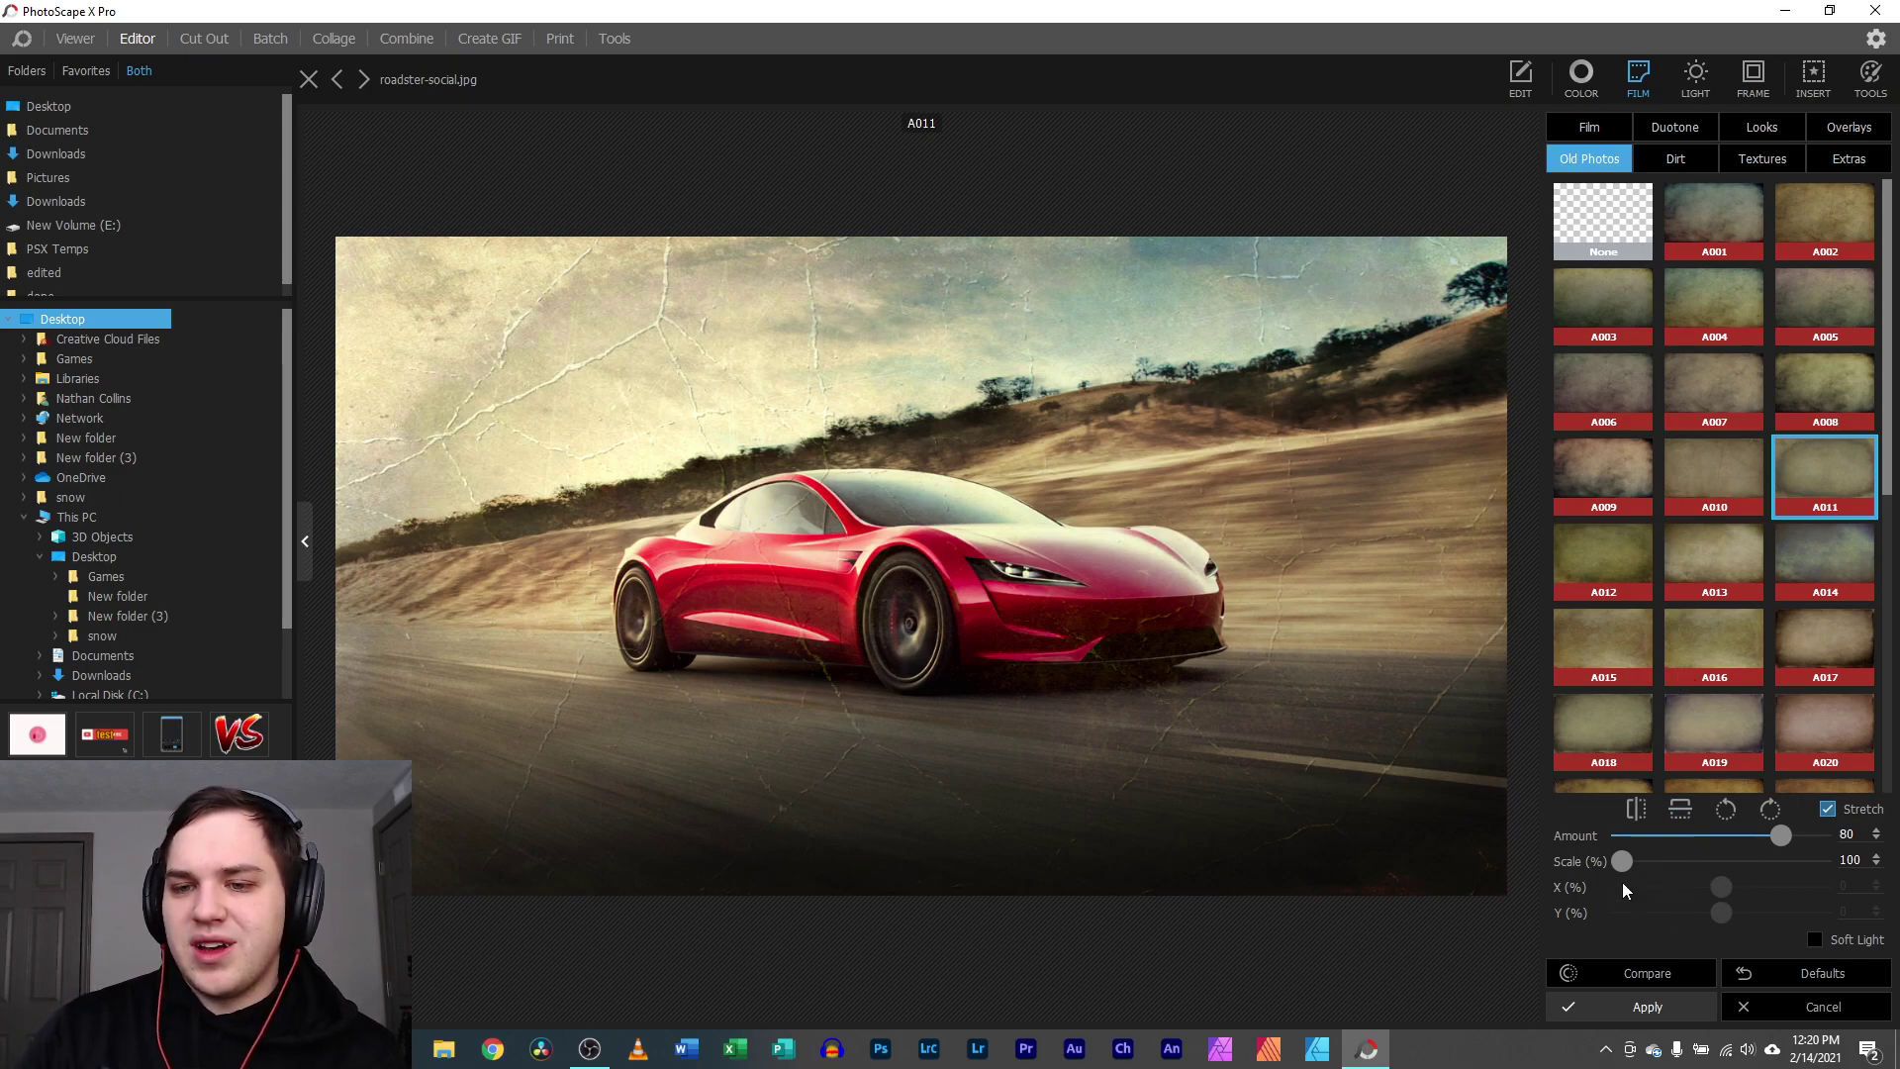
{"action": "left_click", "coordinate": [1670, 161]}
- Overlay dirt texture 028 in black with shadow at Amount 40, after trying texture 001
{"action": "left_click", "coordinate": [1718, 229]}
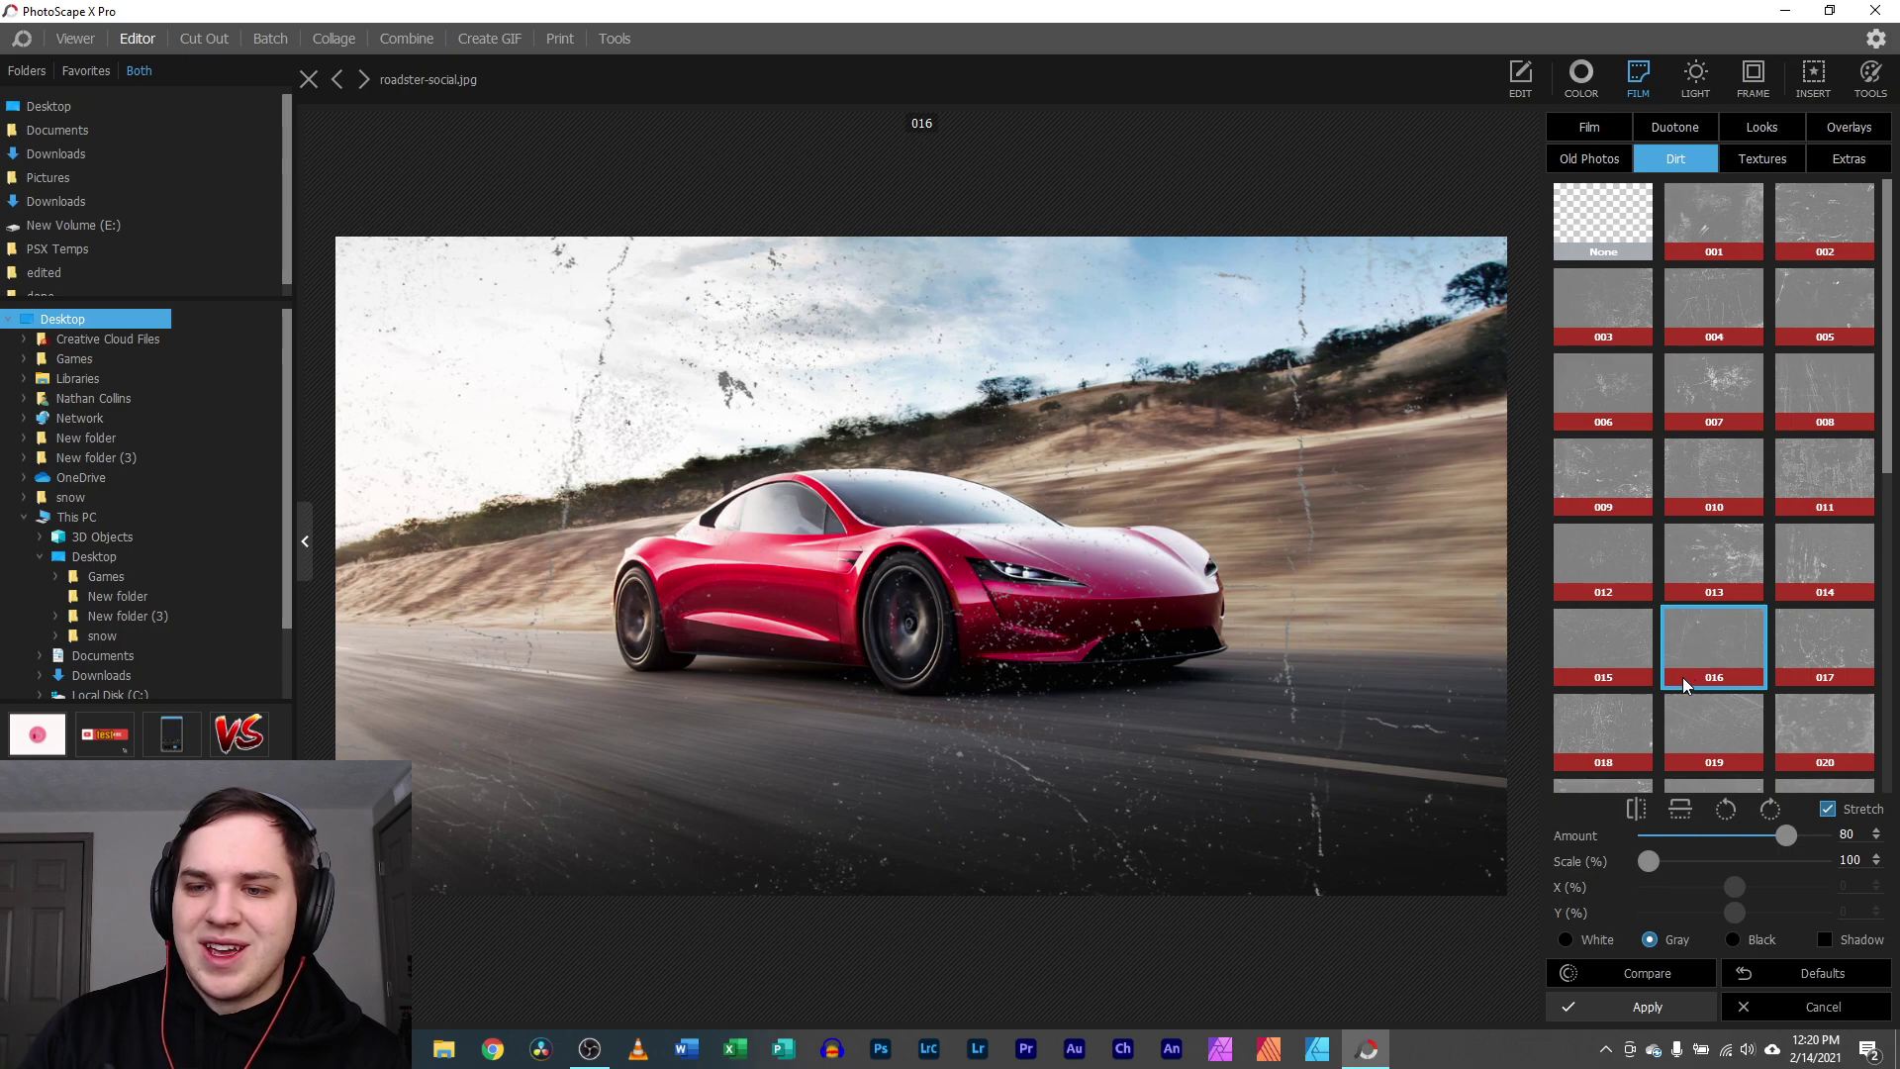
{"action": "left_click", "coordinate": [1566, 940]}
{"action": "left_click", "coordinate": [1659, 941]}
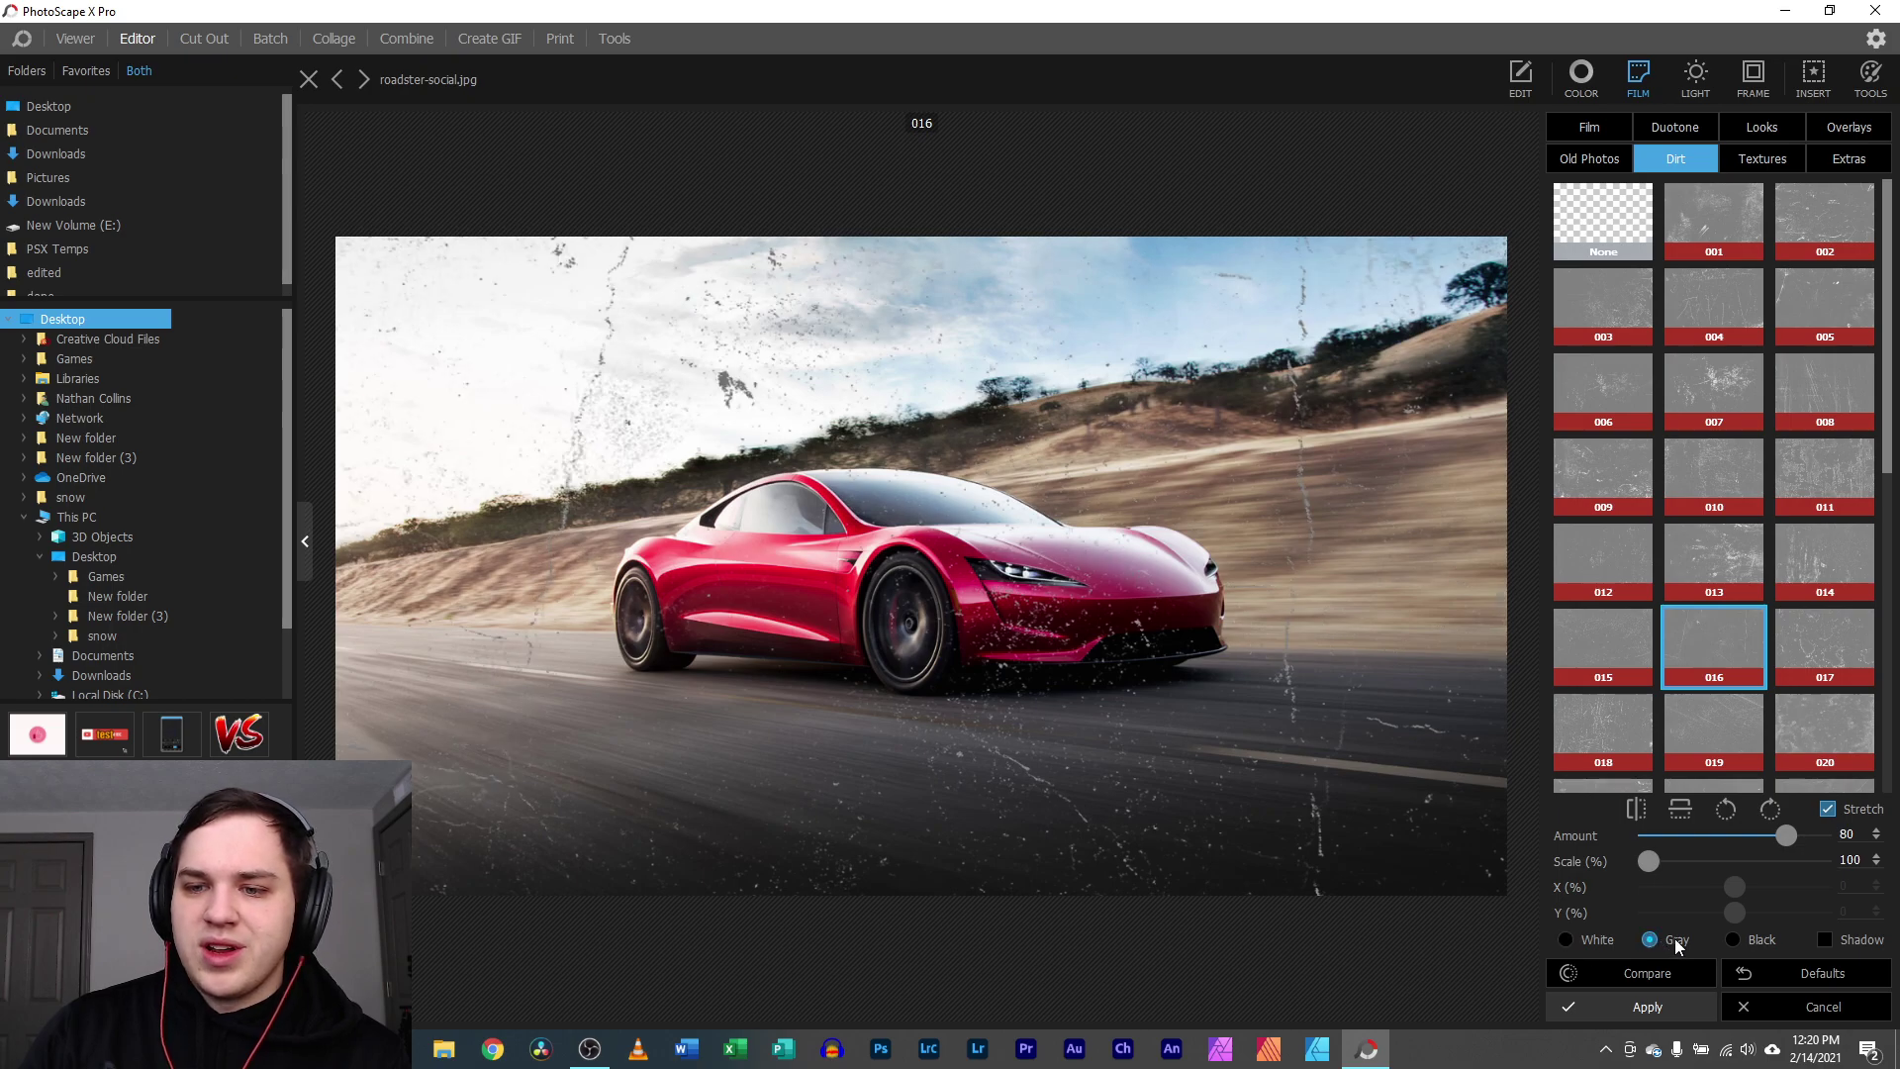
{"action": "left_click", "coordinate": [1733, 939]}
{"action": "left_click", "coordinate": [1826, 940]}
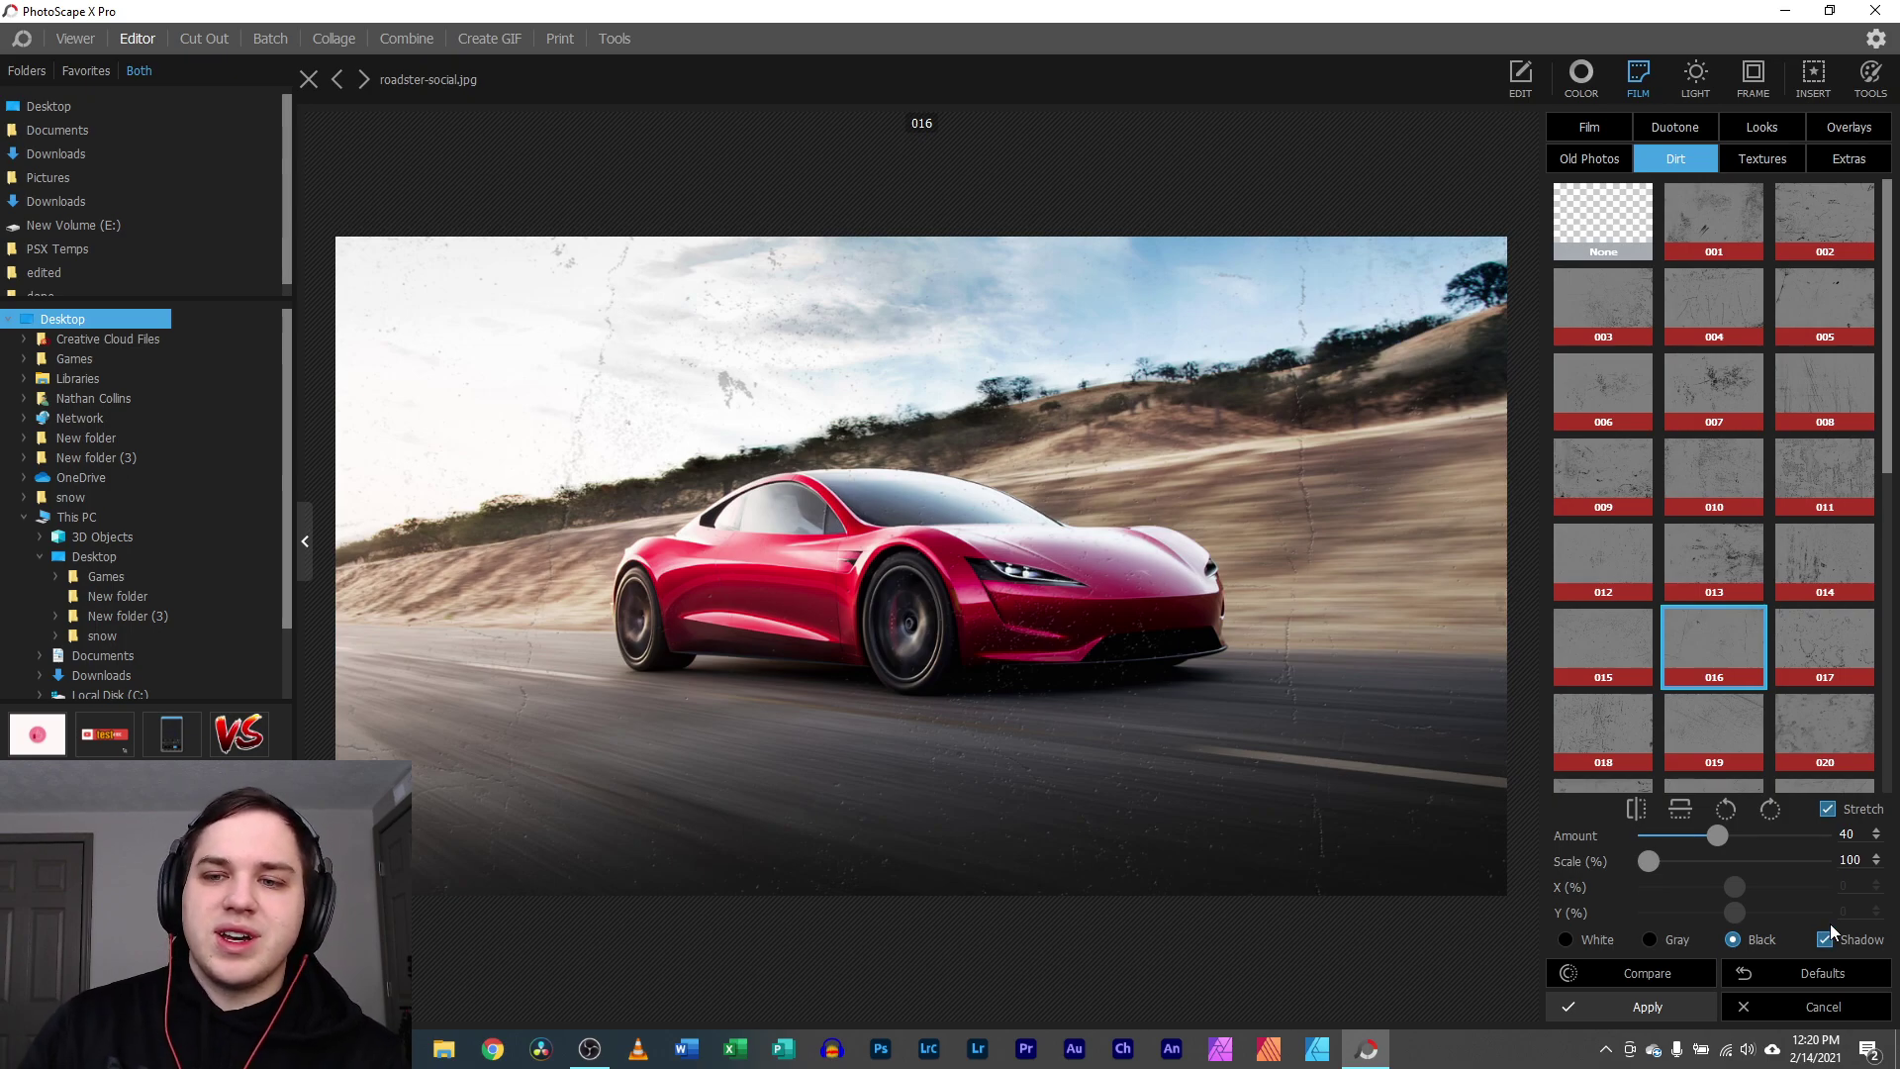
{"action": "scroll", "coordinate": [1817, 703], "scroll_direction": "down", "scroll_amount": 4}
{"action": "left_click", "coordinate": [1742, 673]}
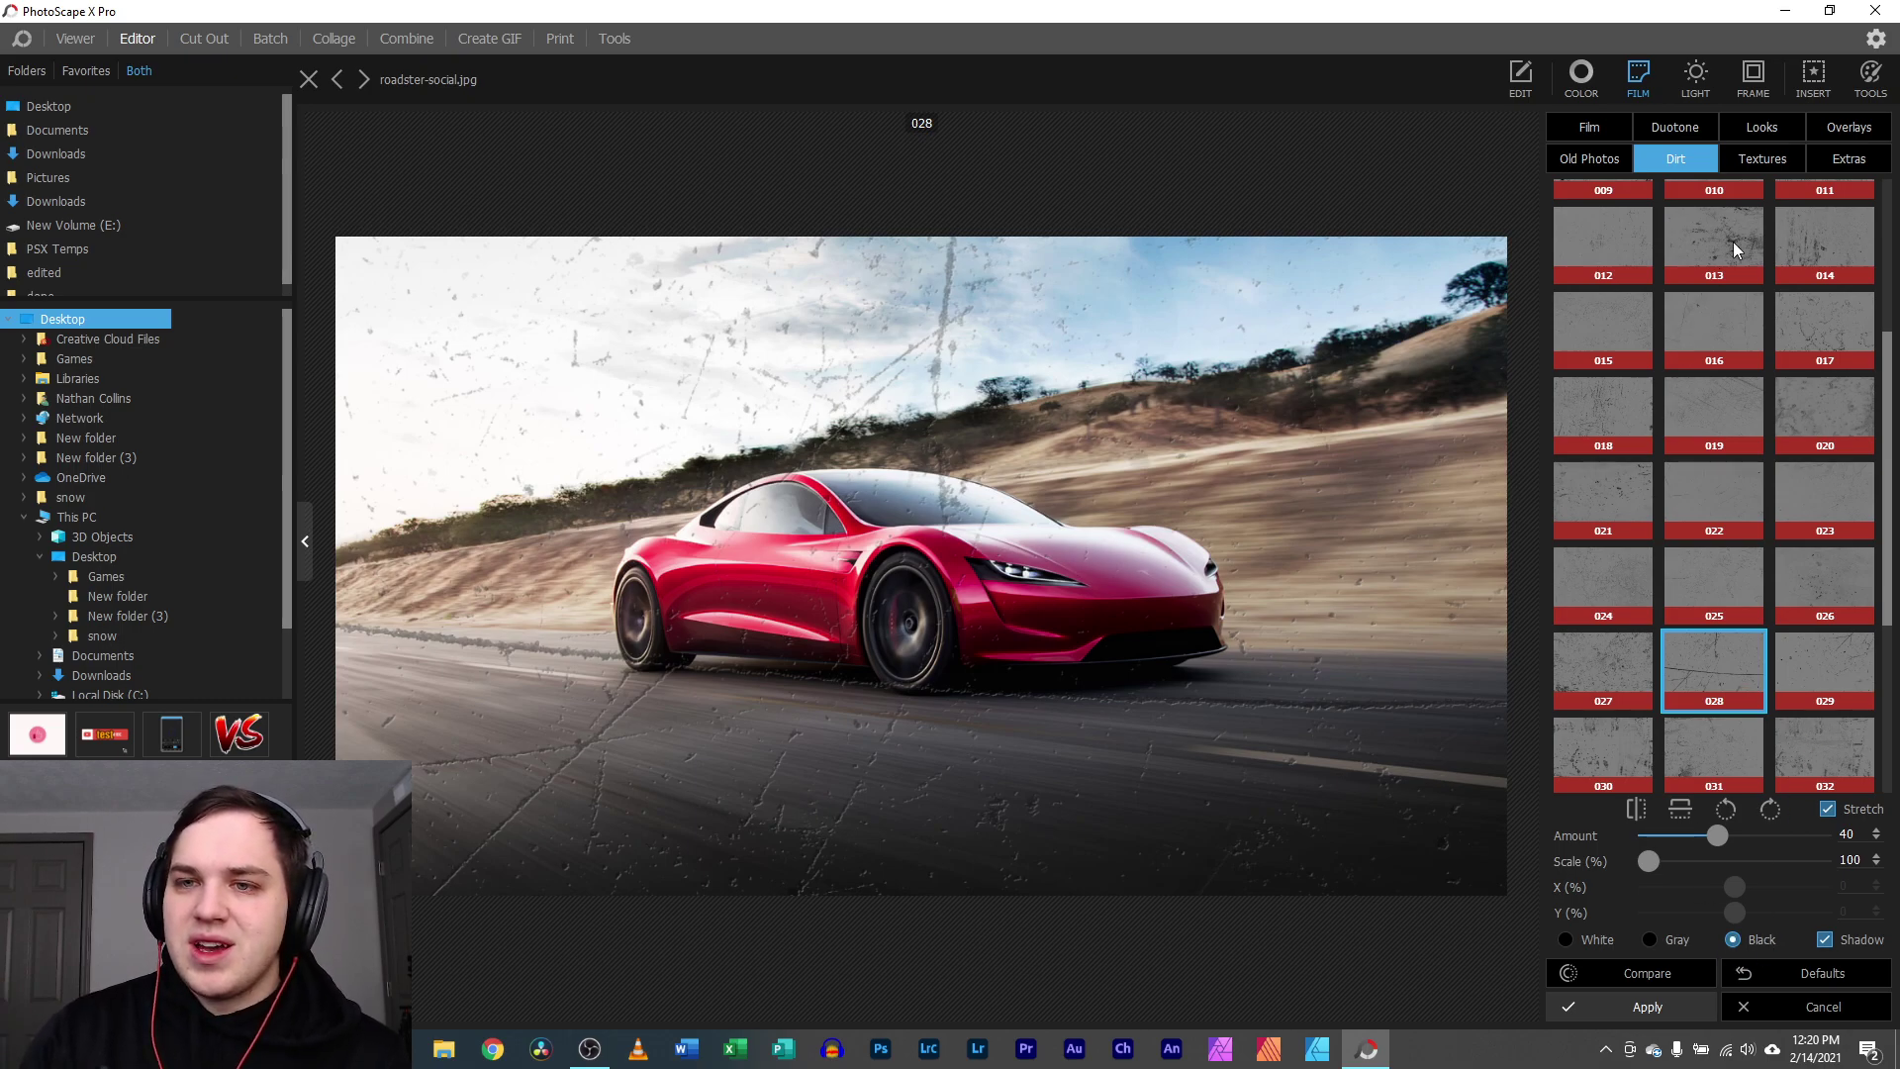
- Apply the Fabric 004 texture to the car photo at Amount 174
{"action": "left_click", "coordinate": [1754, 161]}
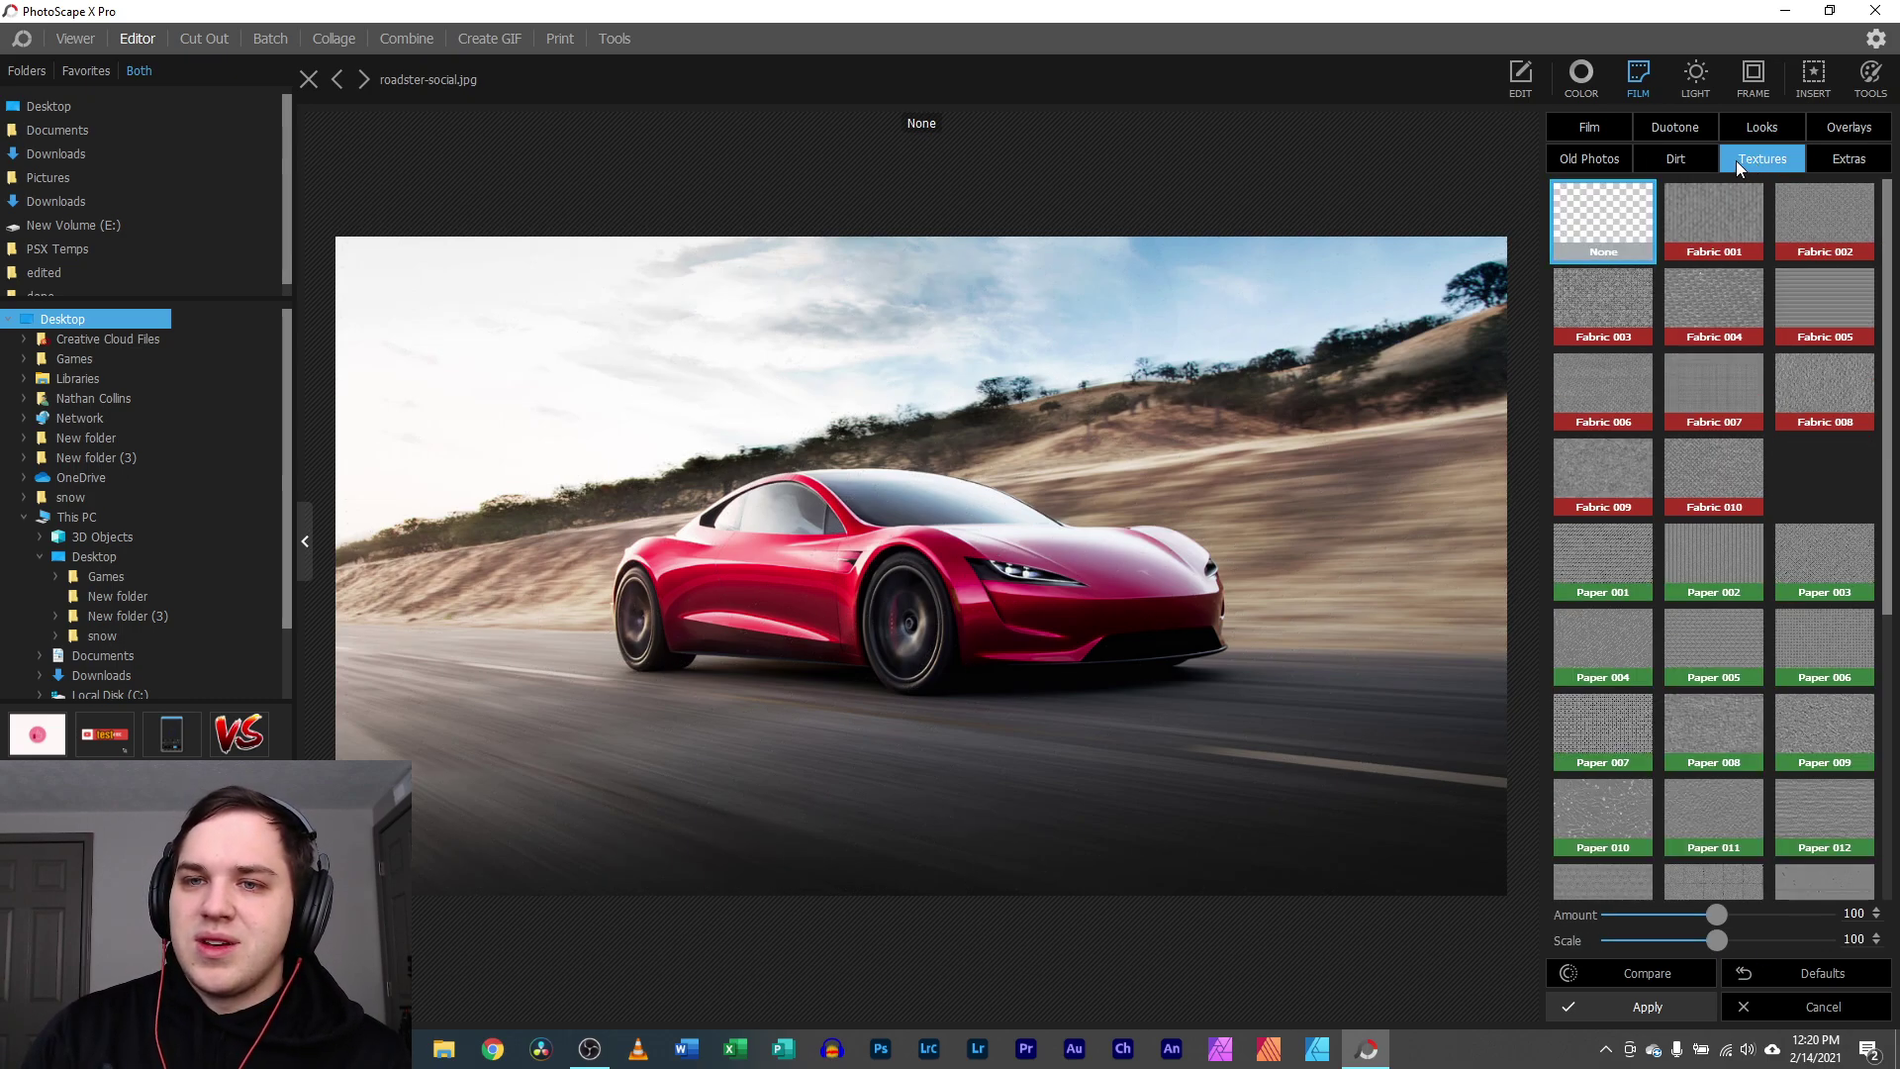
{"action": "left_click", "coordinate": [1724, 217]}
{"action": "left_click", "coordinate": [1710, 309]}
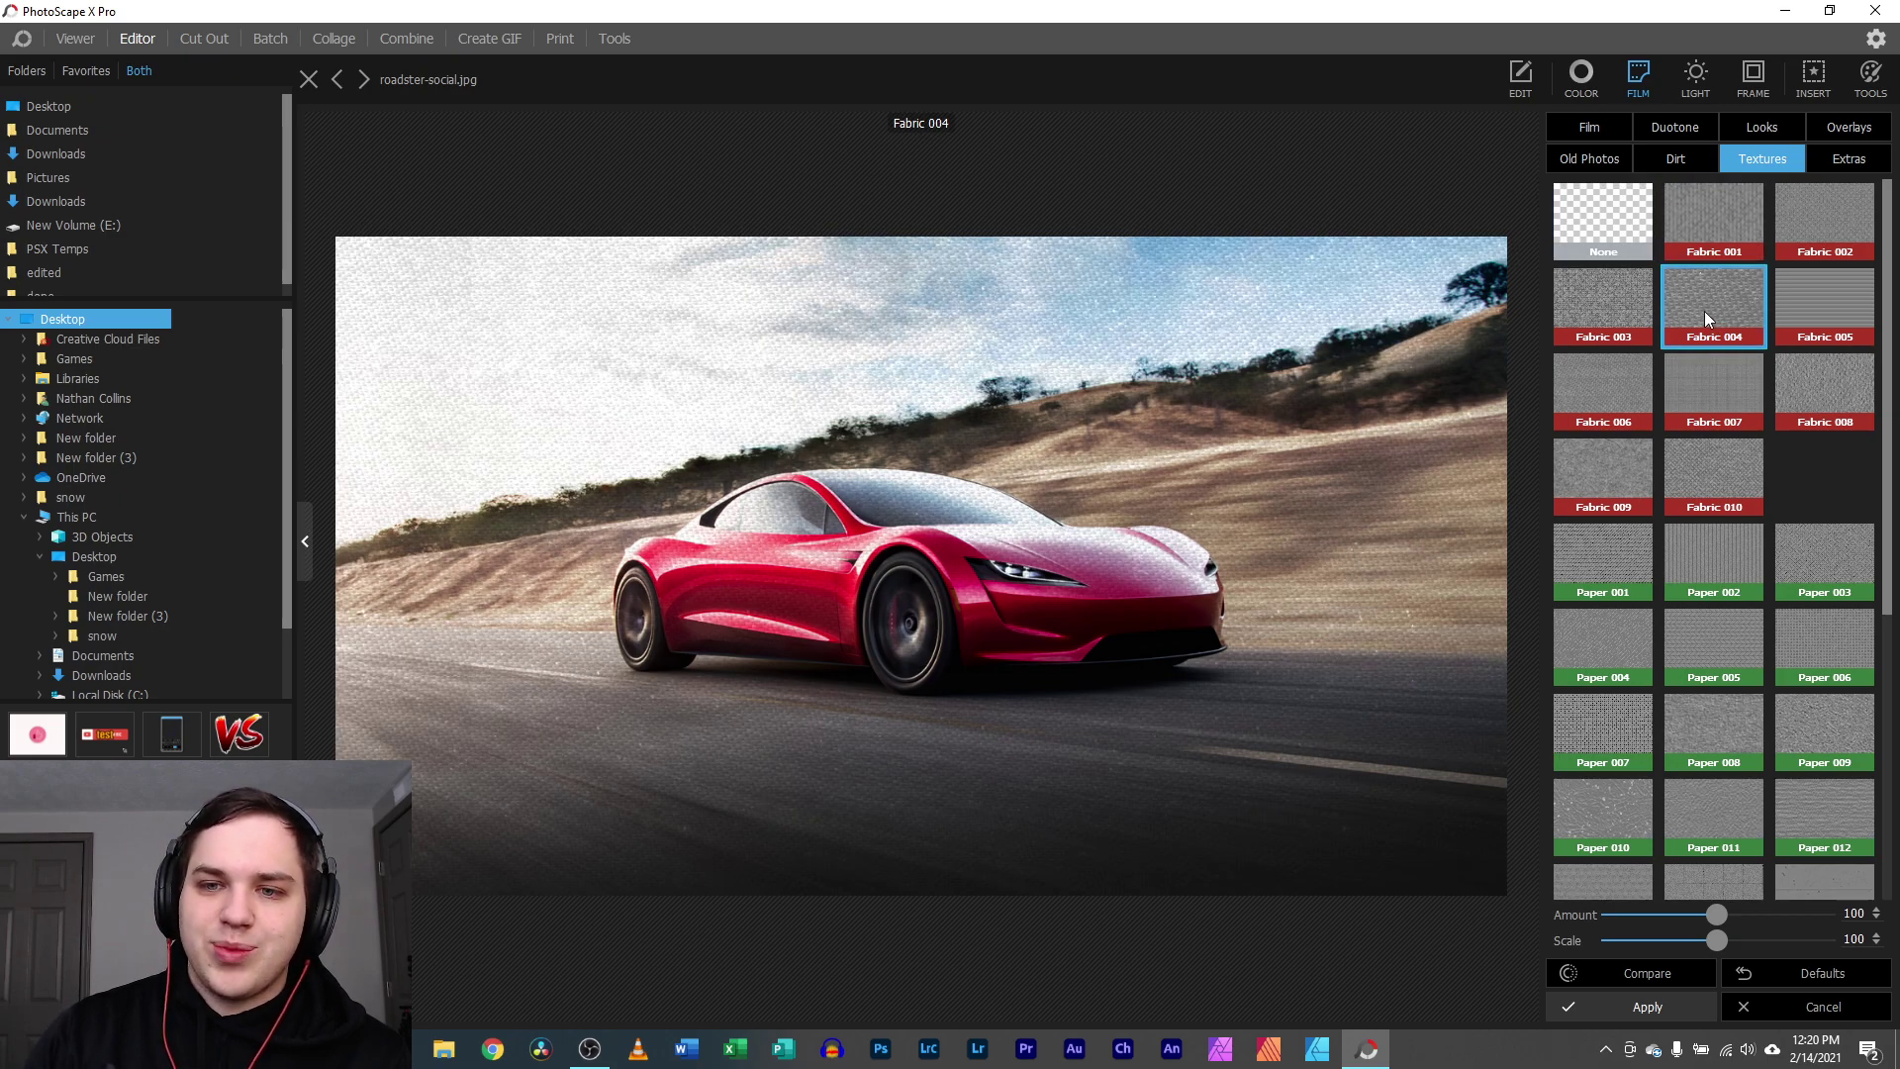
{"action": "left_click_drag", "start_coordinate": [1796, 916], "coordinate": [1801, 916]}
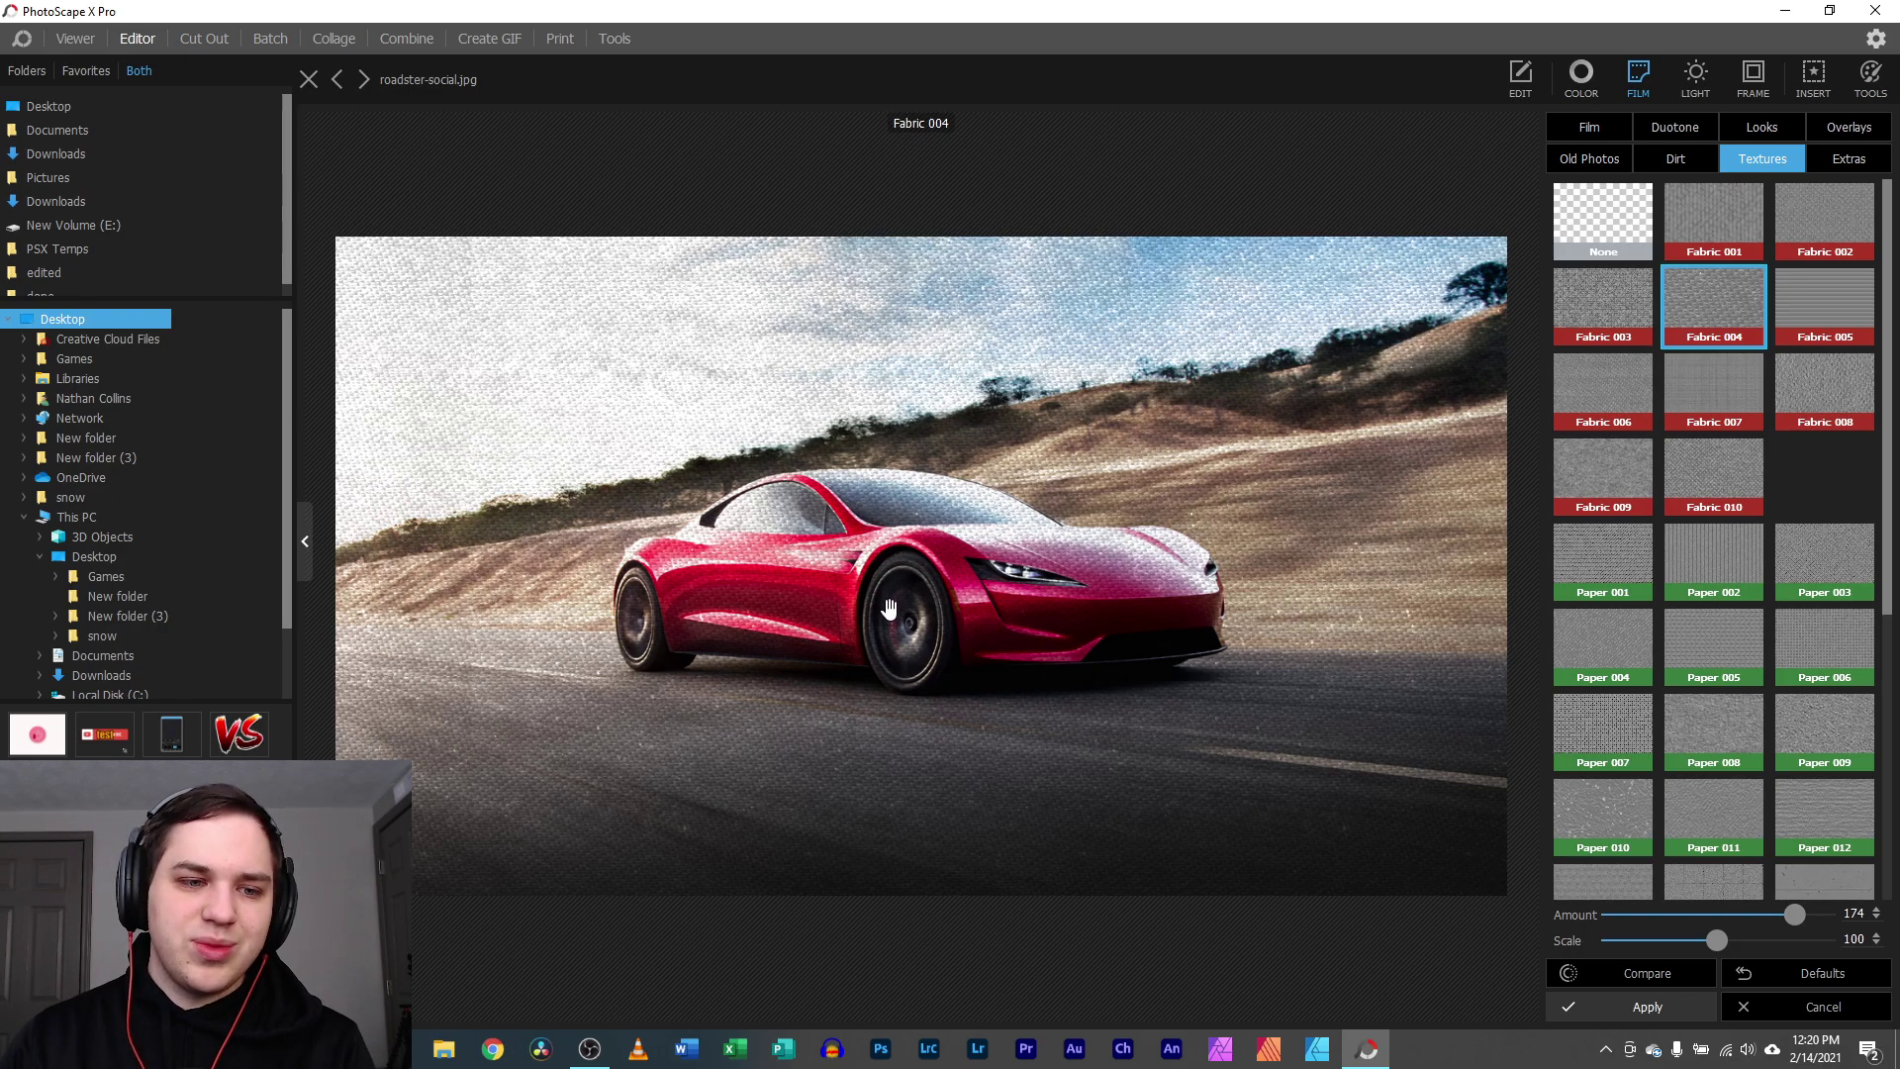
{"action": "left_click", "coordinate": [953, 570]}
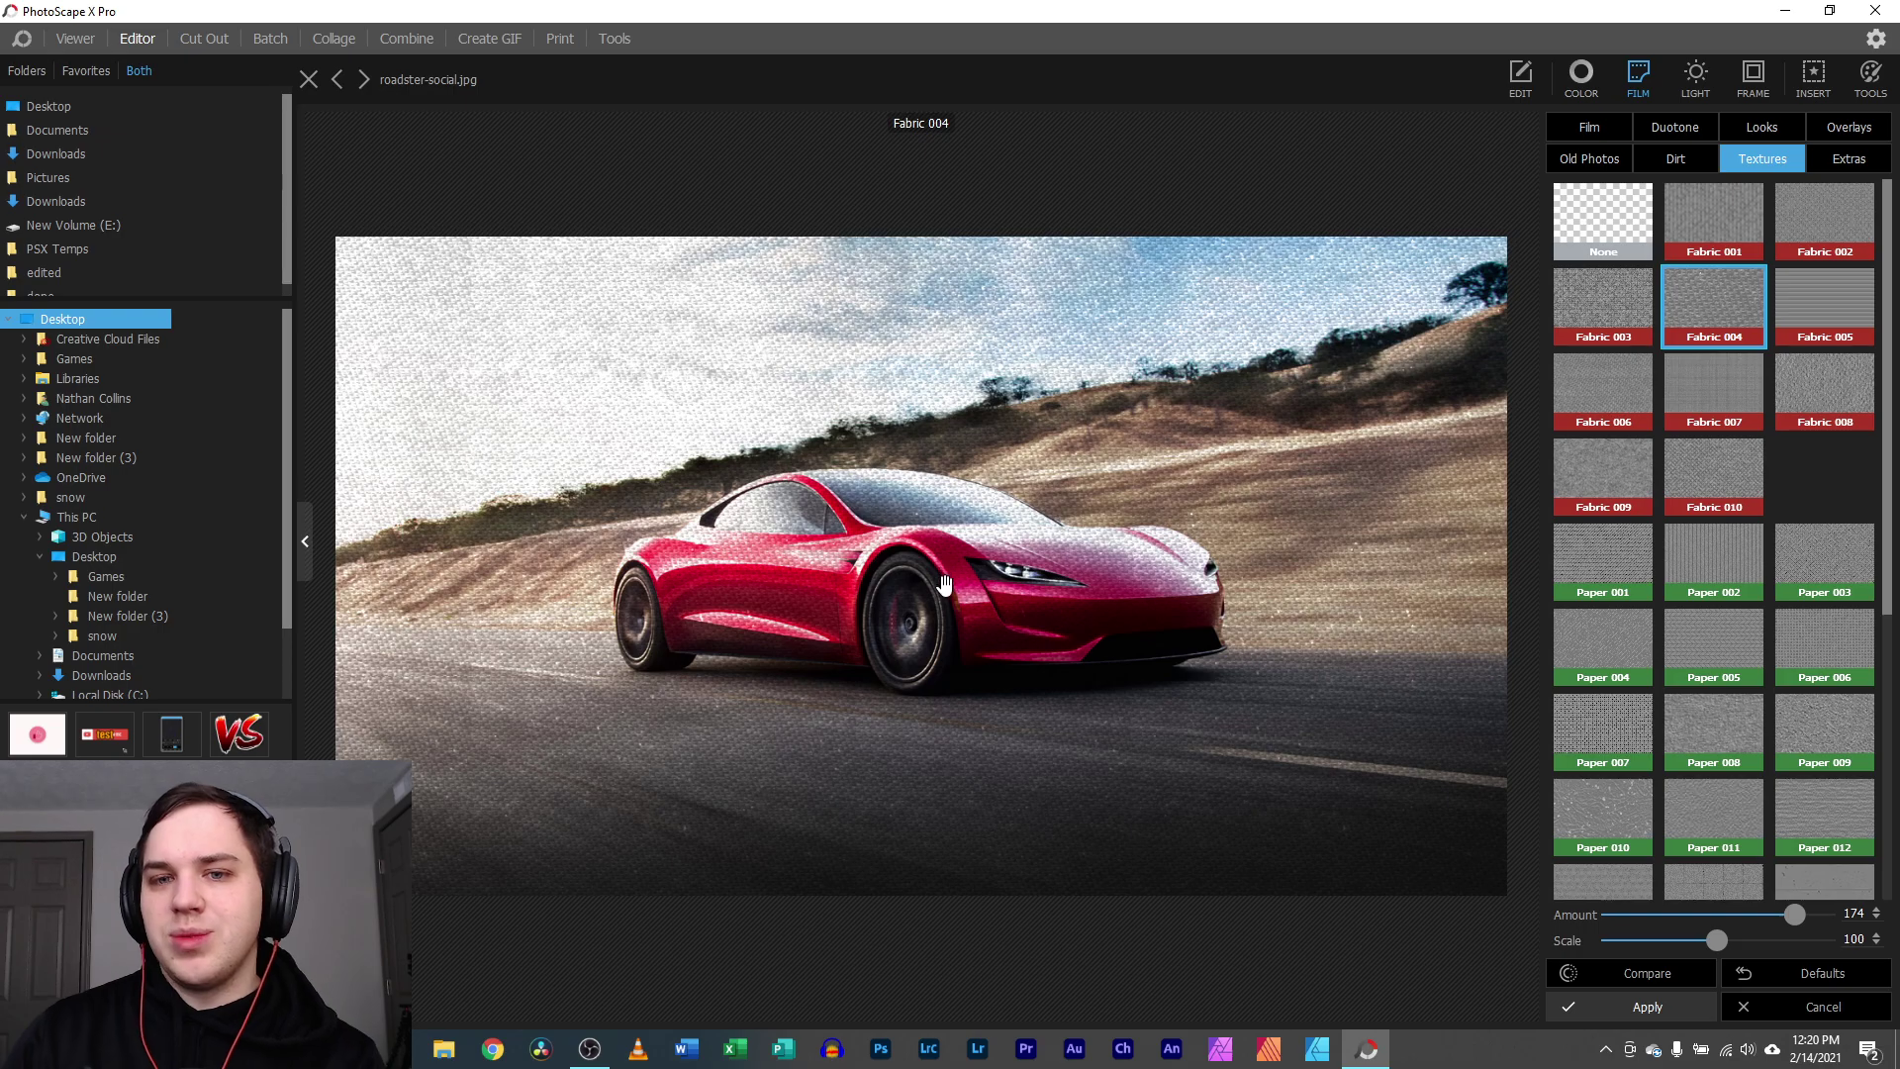
{"action": "left_click", "coordinate": [1631, 1007]}
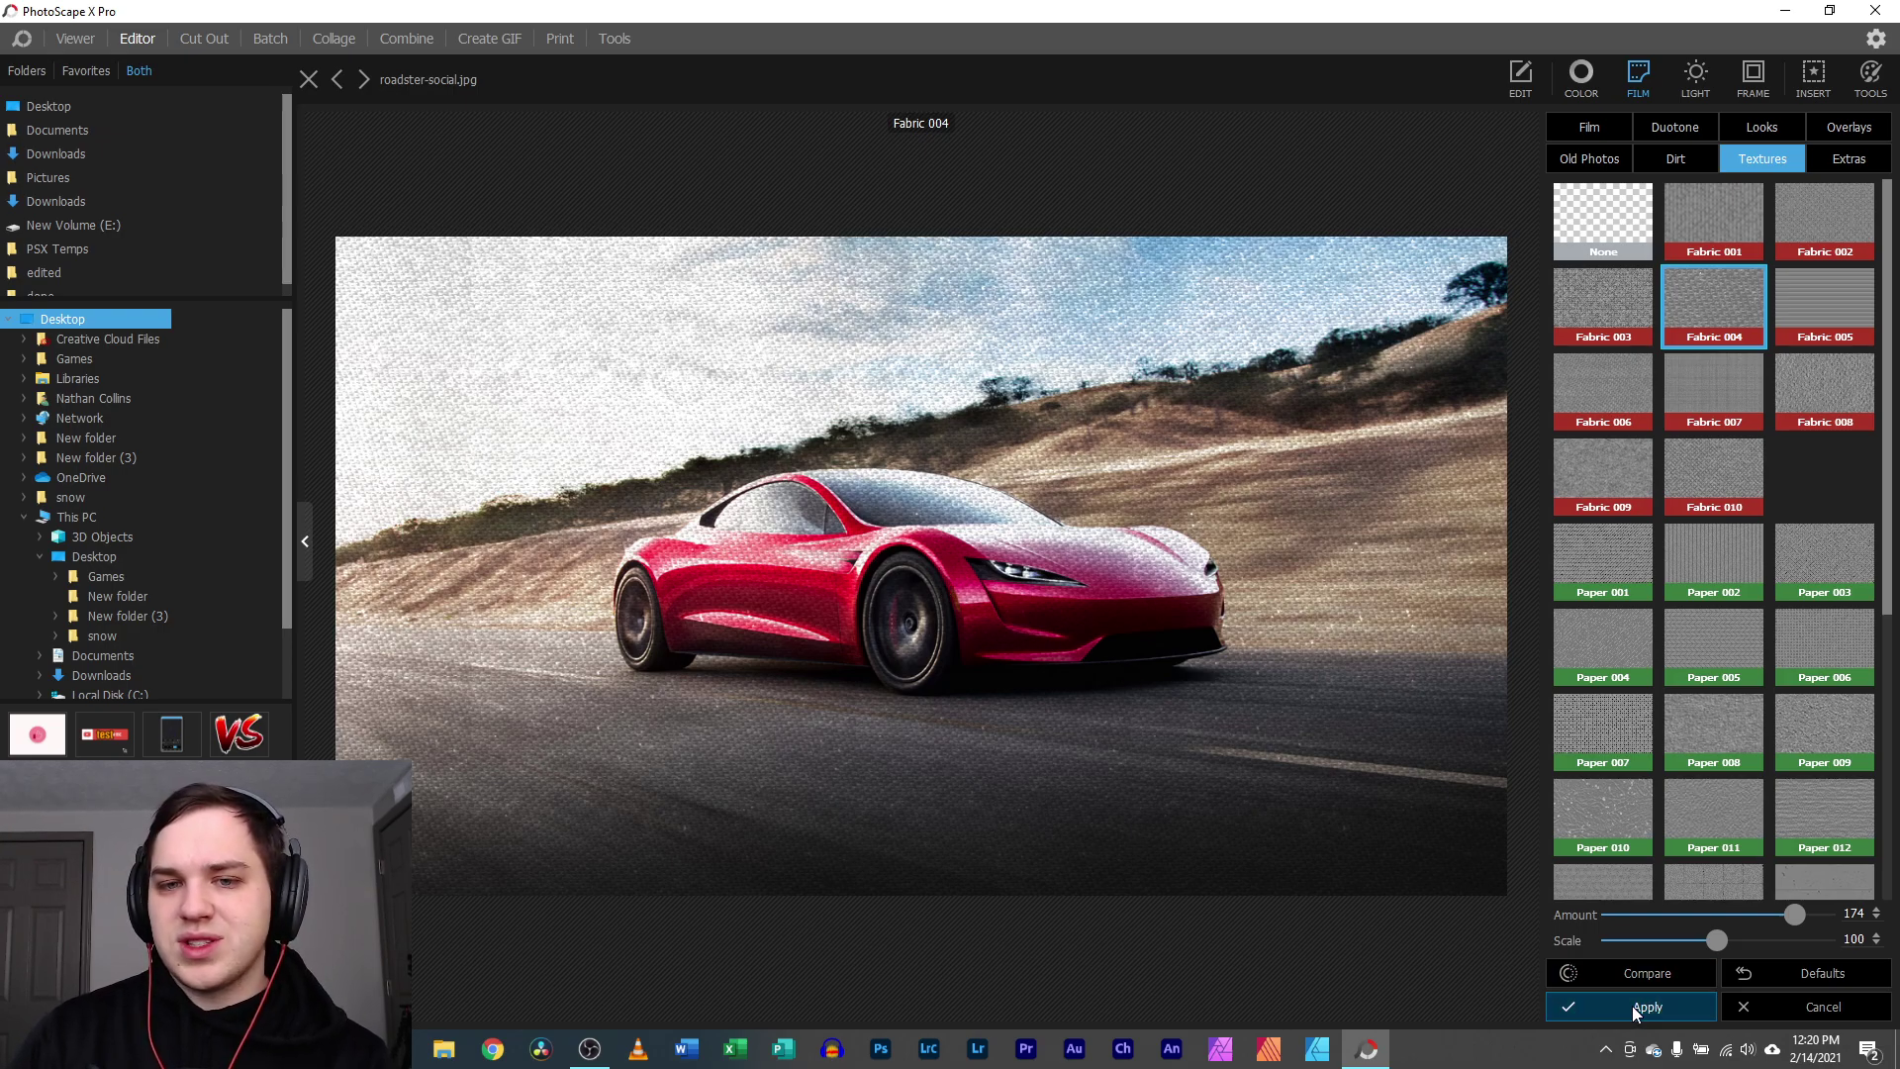
- Inspect the fabric result up close, undo it, and preview Fabric 001 instead
{"action": "scroll", "coordinate": [951, 539], "scroll_direction": "up", "scroll_amount": 3}
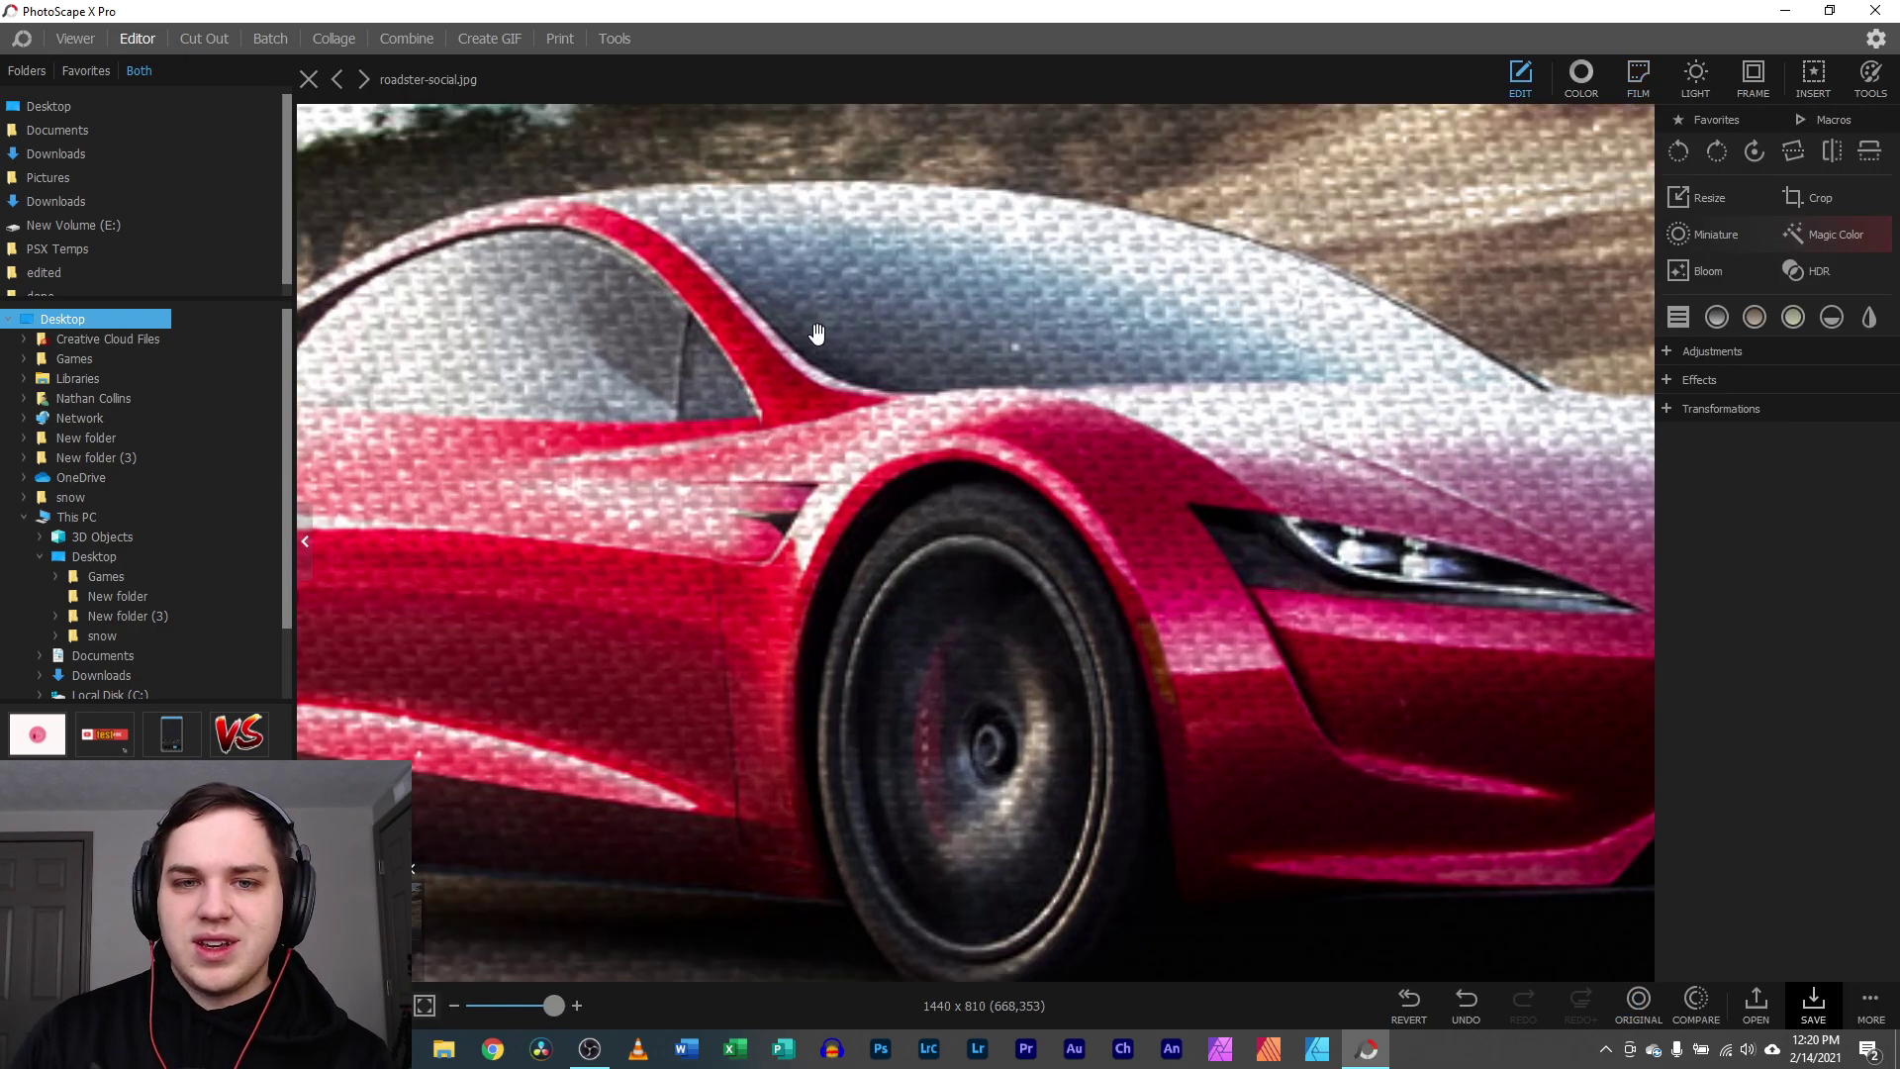
{"action": "left_click_drag", "start_coordinate": [819, 327], "coordinate": [1276, 482]}
{"action": "scroll", "coordinate": [1276, 482], "scroll_direction": "down", "scroll_amount": 5}
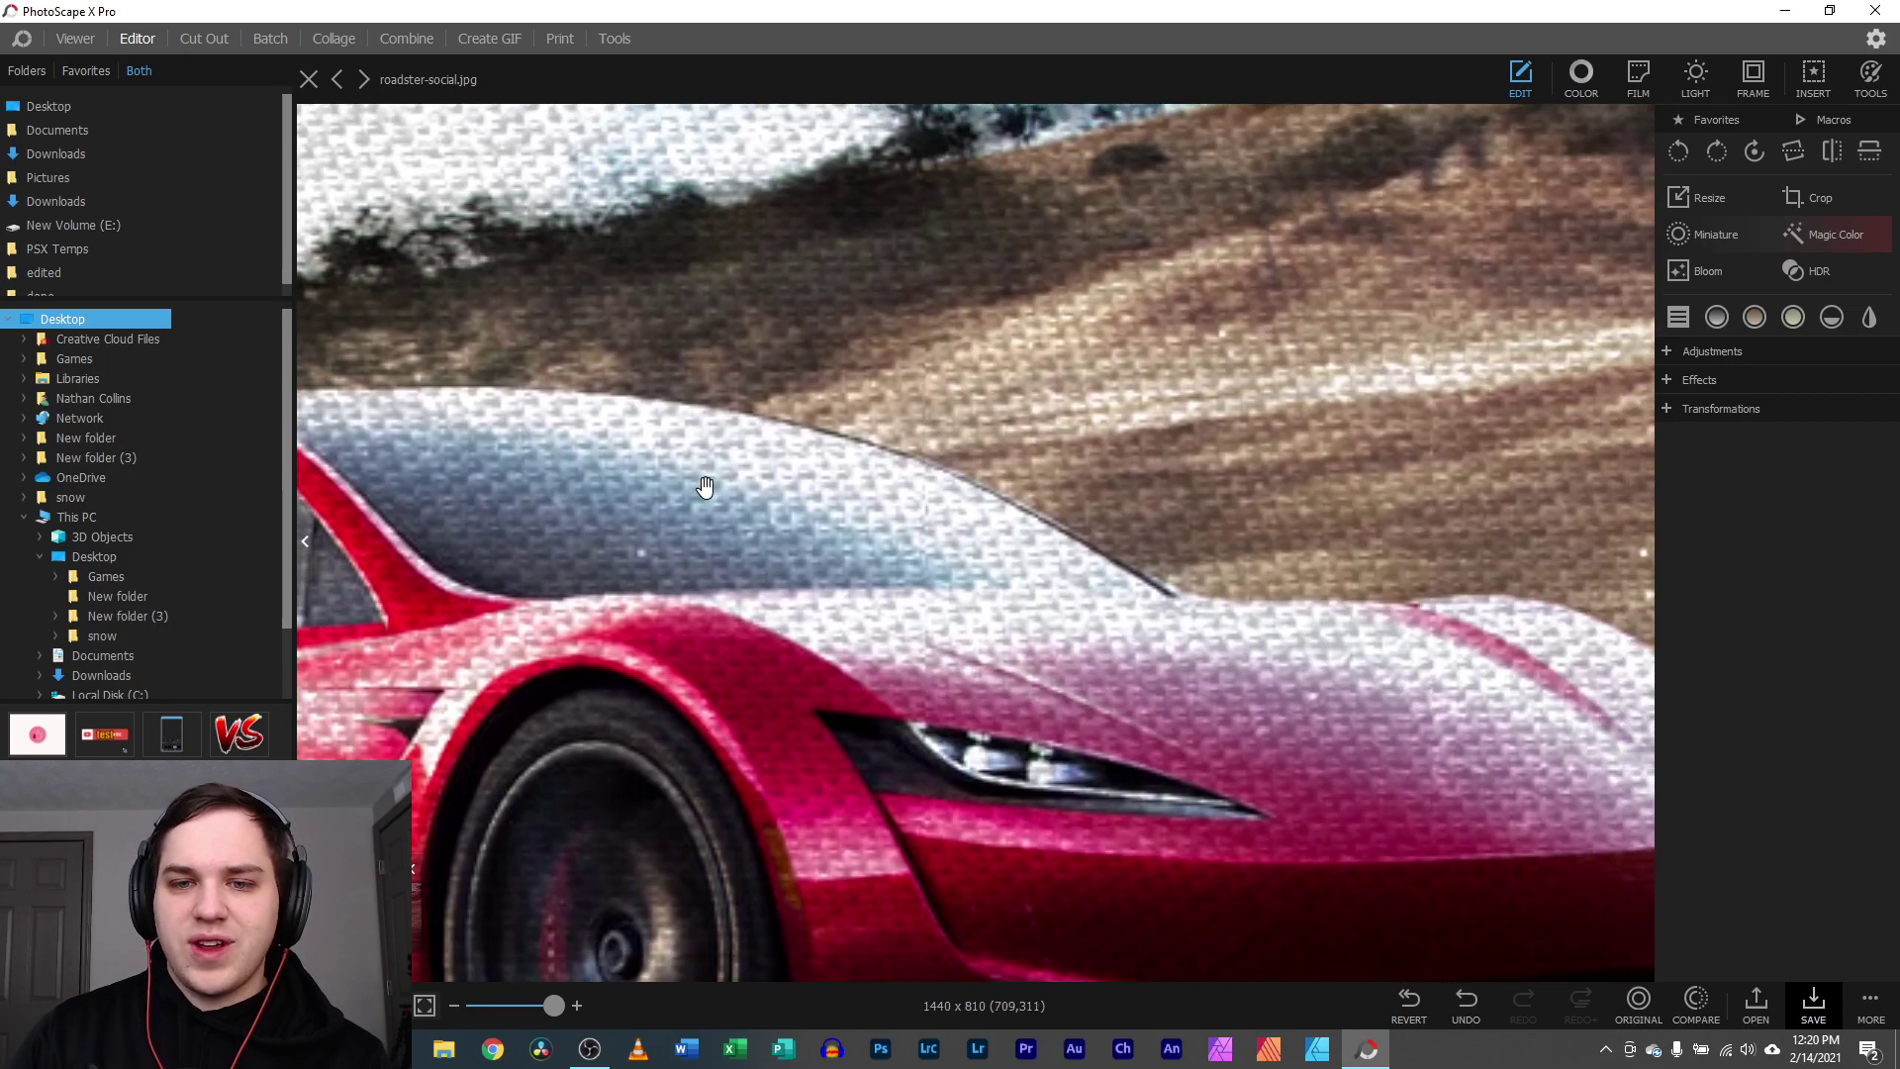
{"action": "scroll", "coordinate": [799, 455], "scroll_direction": "up", "scroll_amount": 1}
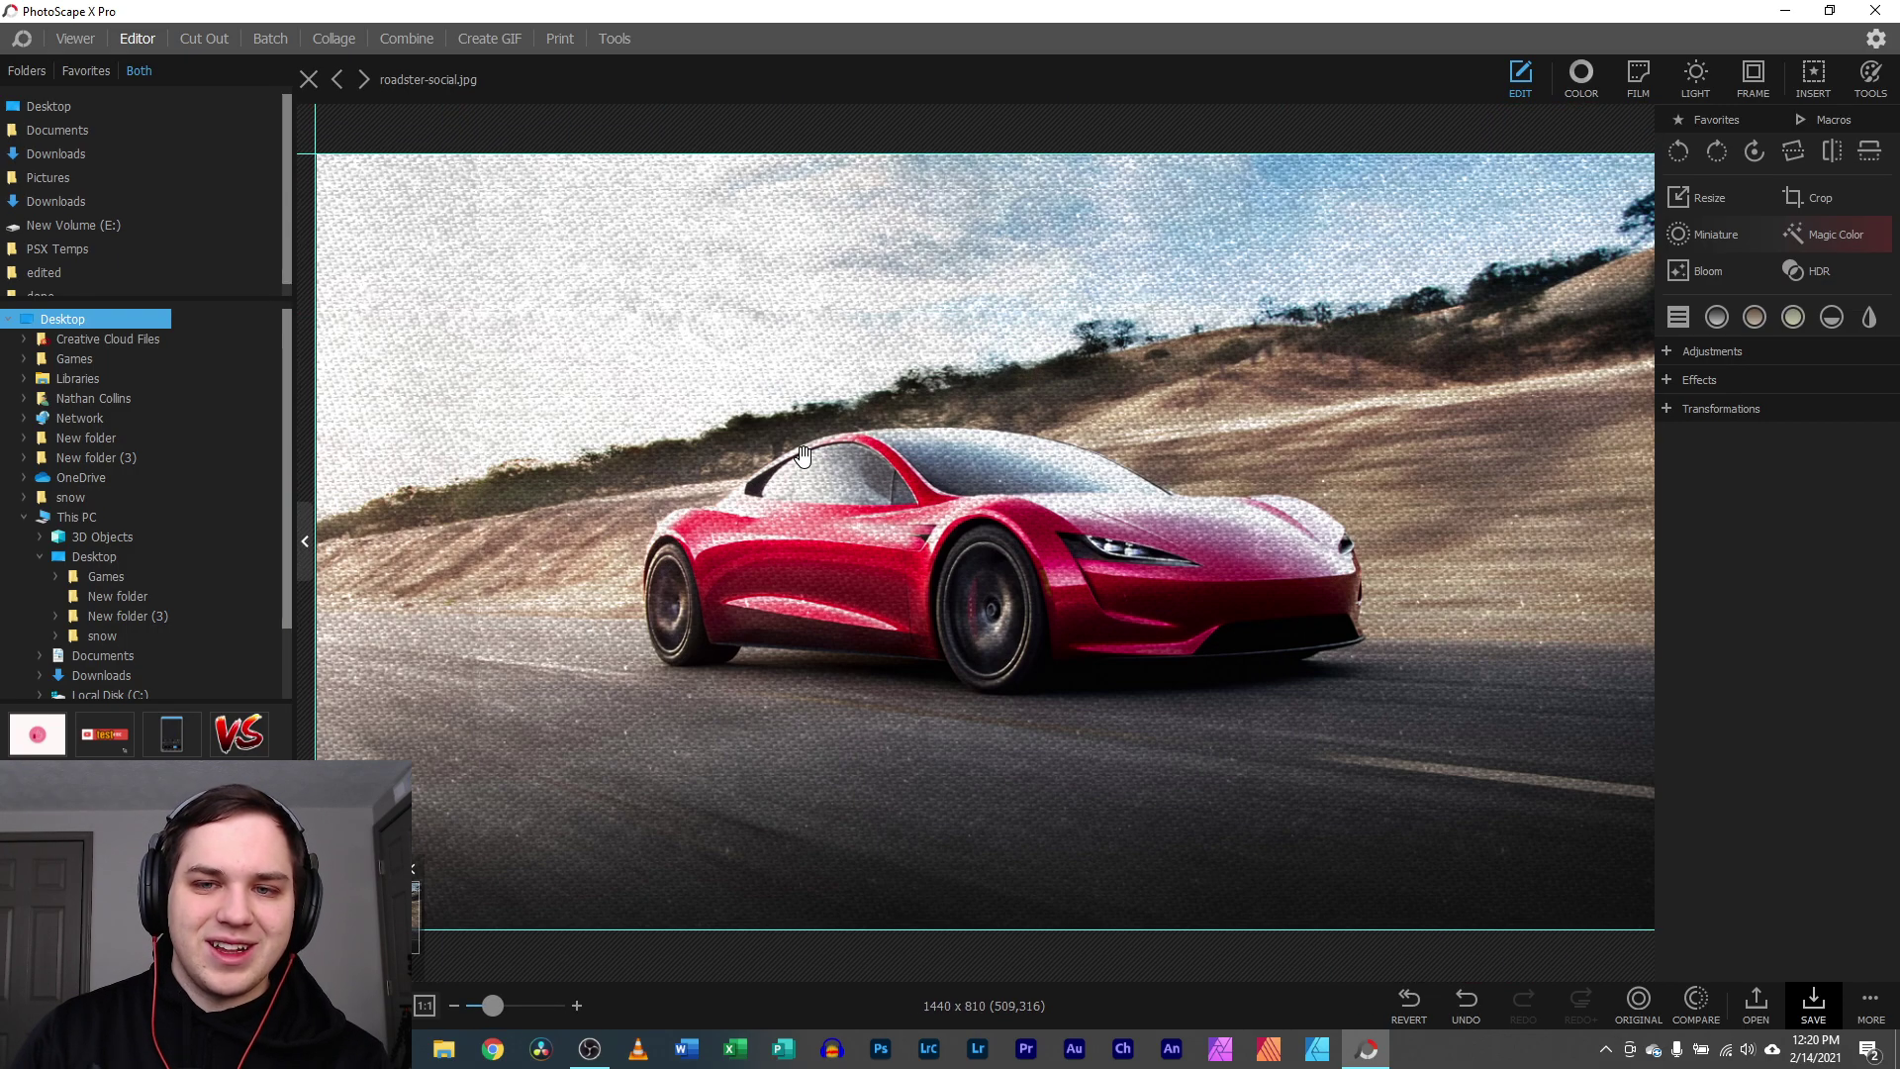
{"action": "left_click", "coordinate": [1469, 1019]}
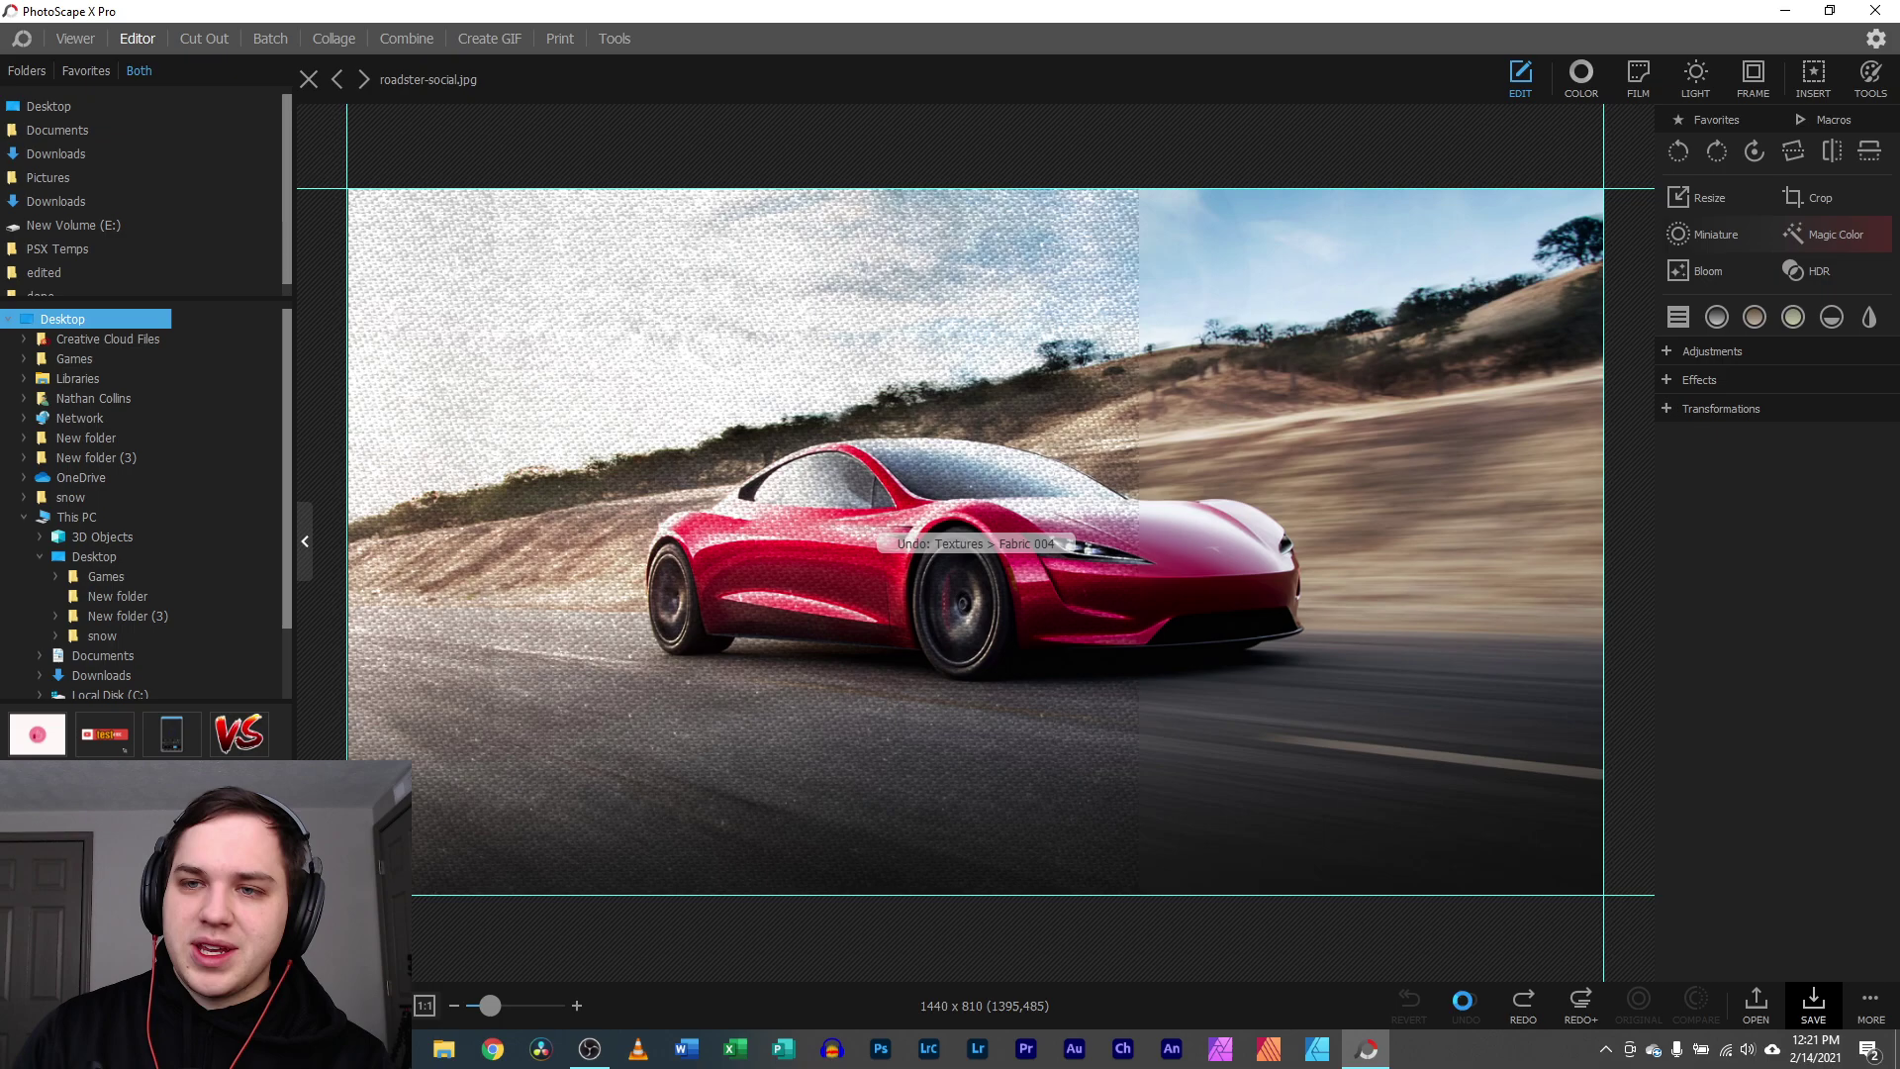
{"action": "left_click", "coordinate": [1637, 87]}
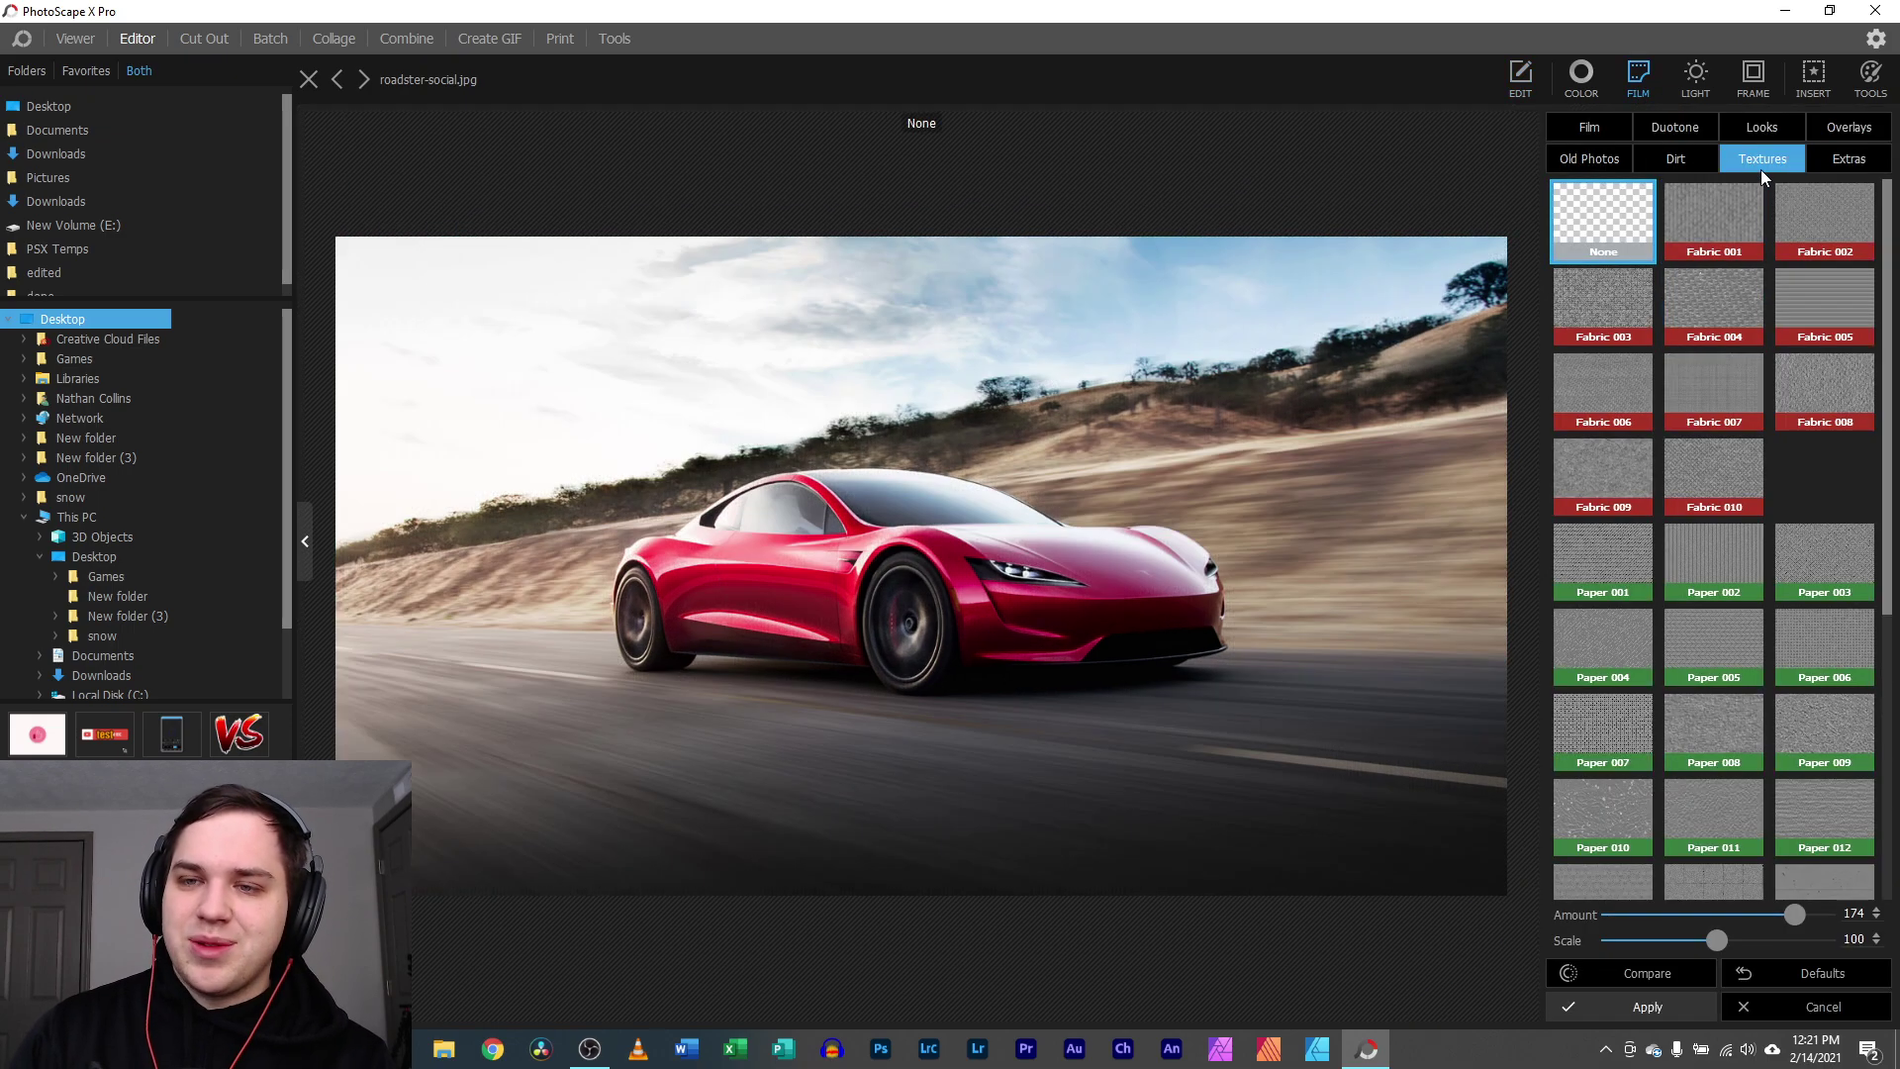
{"action": "left_click", "coordinate": [1736, 222]}
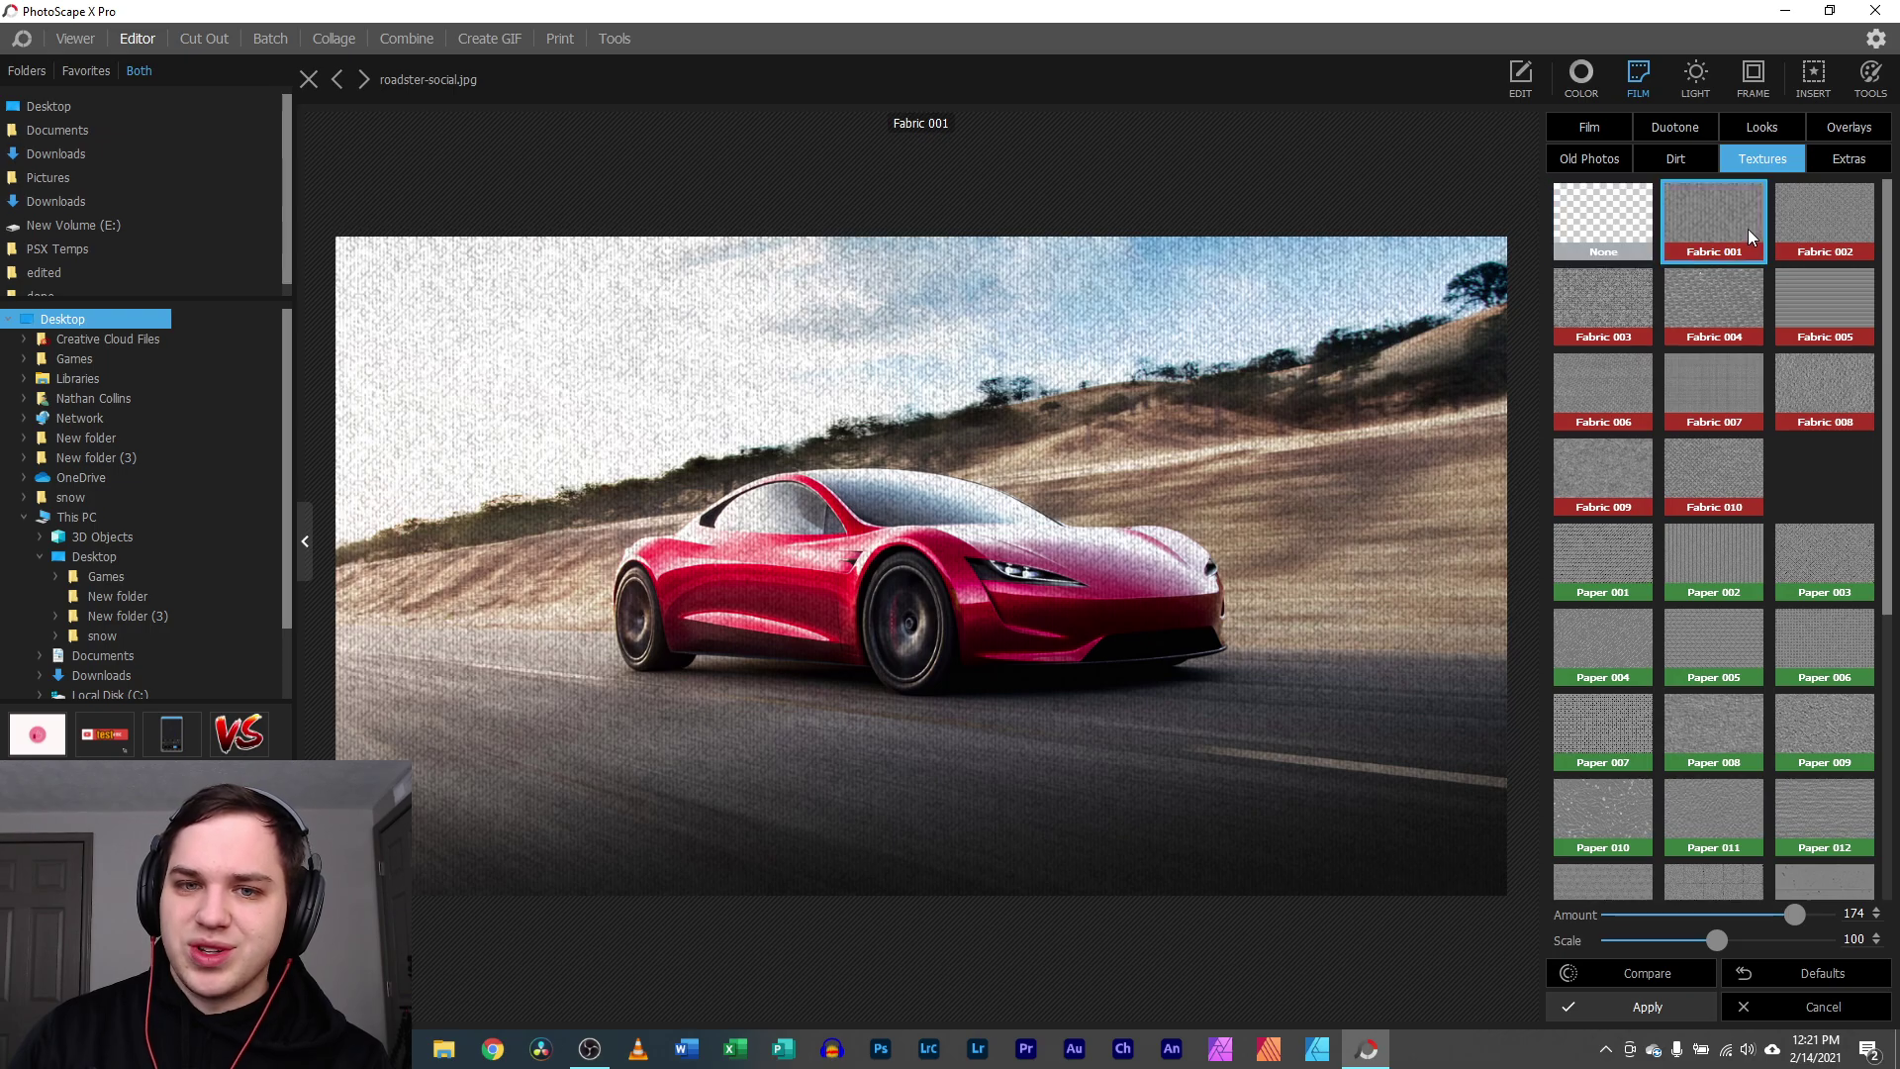
- Compare Scratch 01, 02, 06, 07, 09 and Grunge 01 overlays, settling on white Grunge 03
{"action": "left_click", "coordinate": [1838, 160]}
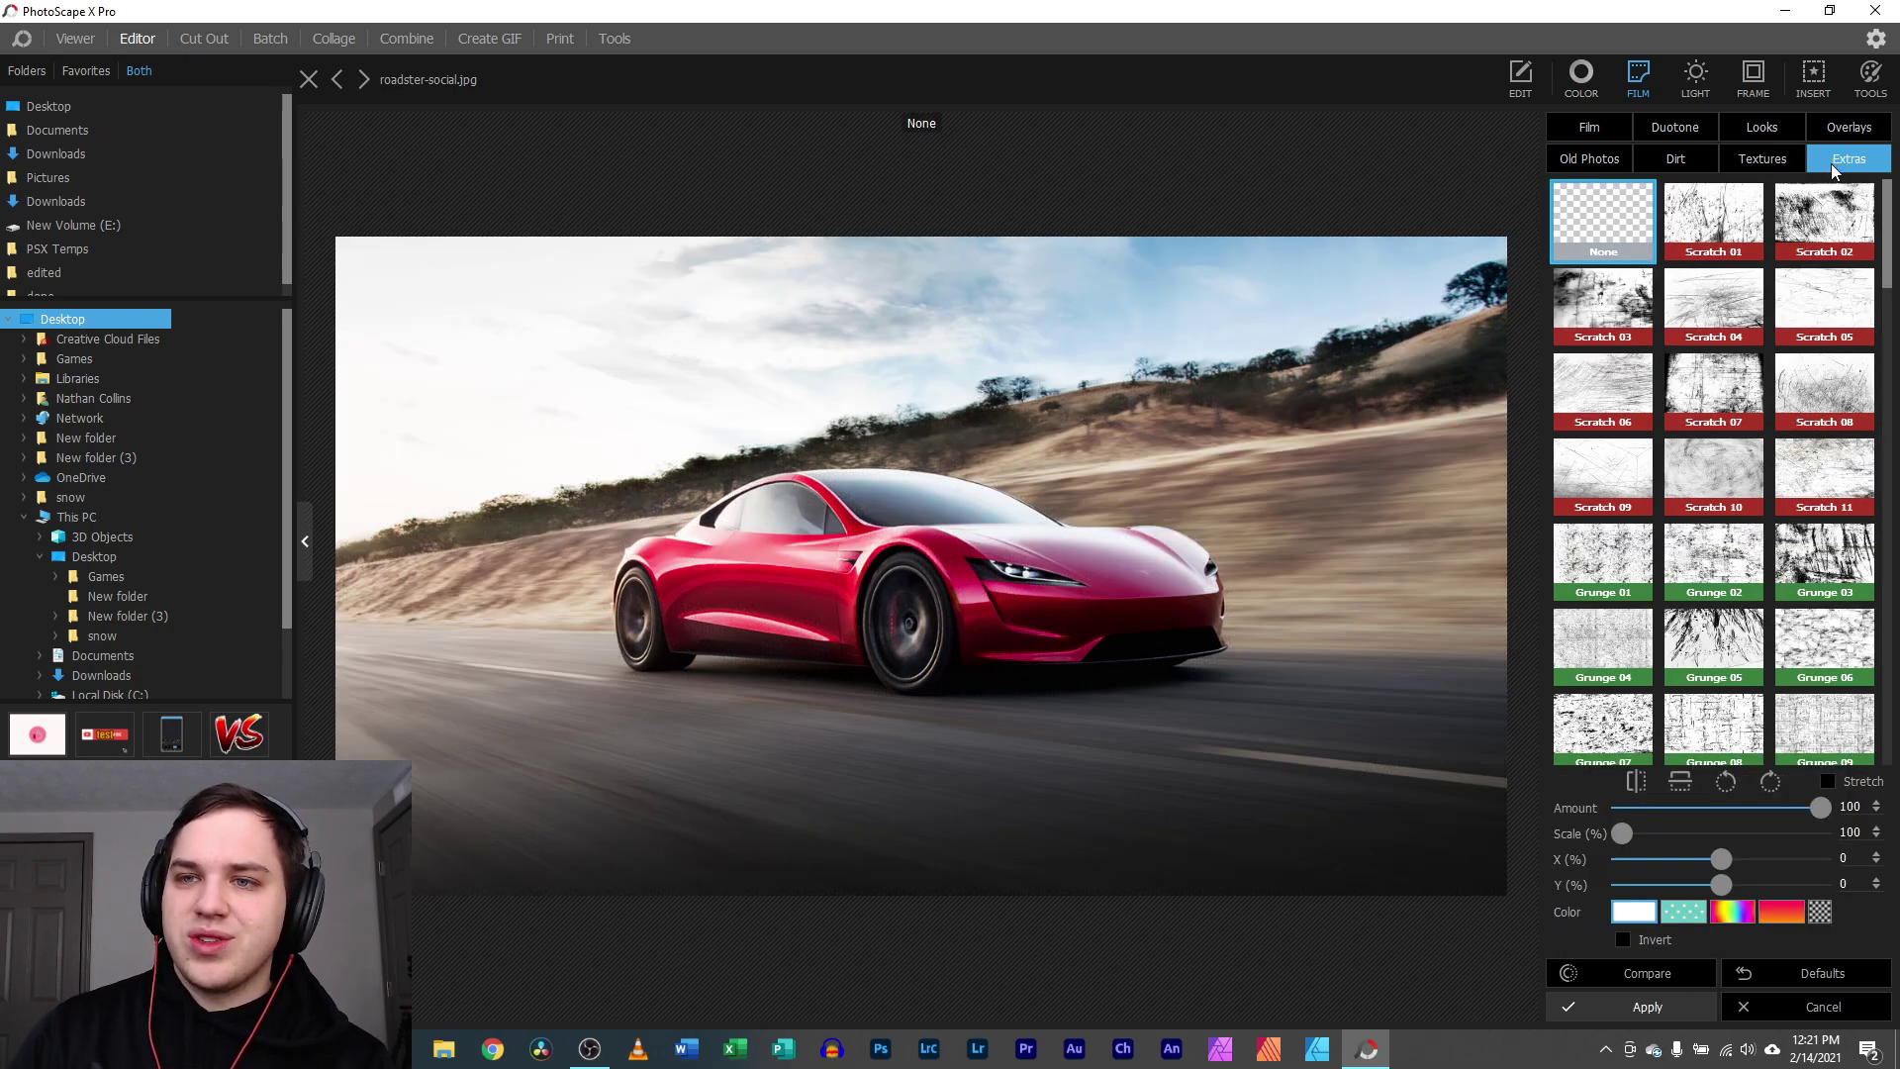
{"action": "left_click", "coordinate": [1722, 235]}
{"action": "left_click", "coordinate": [1713, 297]}
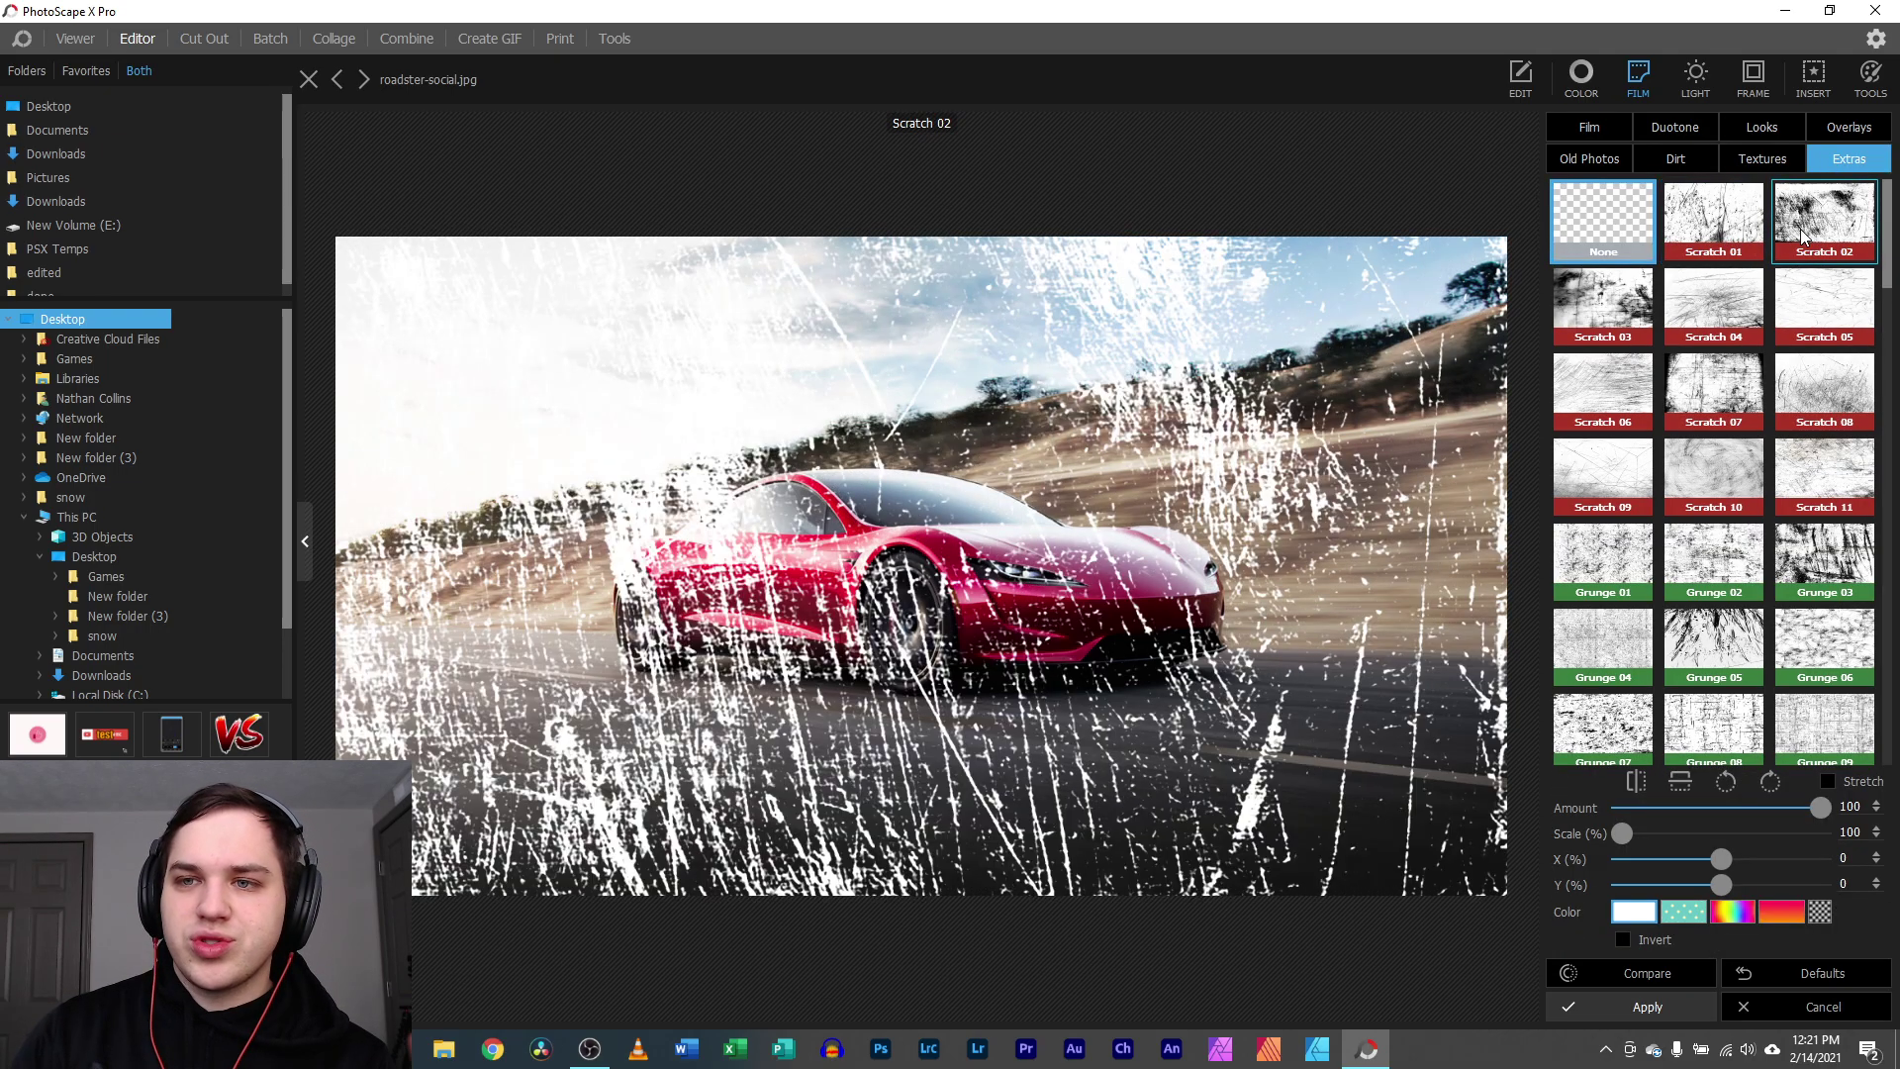
{"action": "left_click", "coordinate": [1604, 386]}
{"action": "left_click", "coordinate": [1689, 389]}
{"action": "left_click", "coordinate": [1640, 394]}
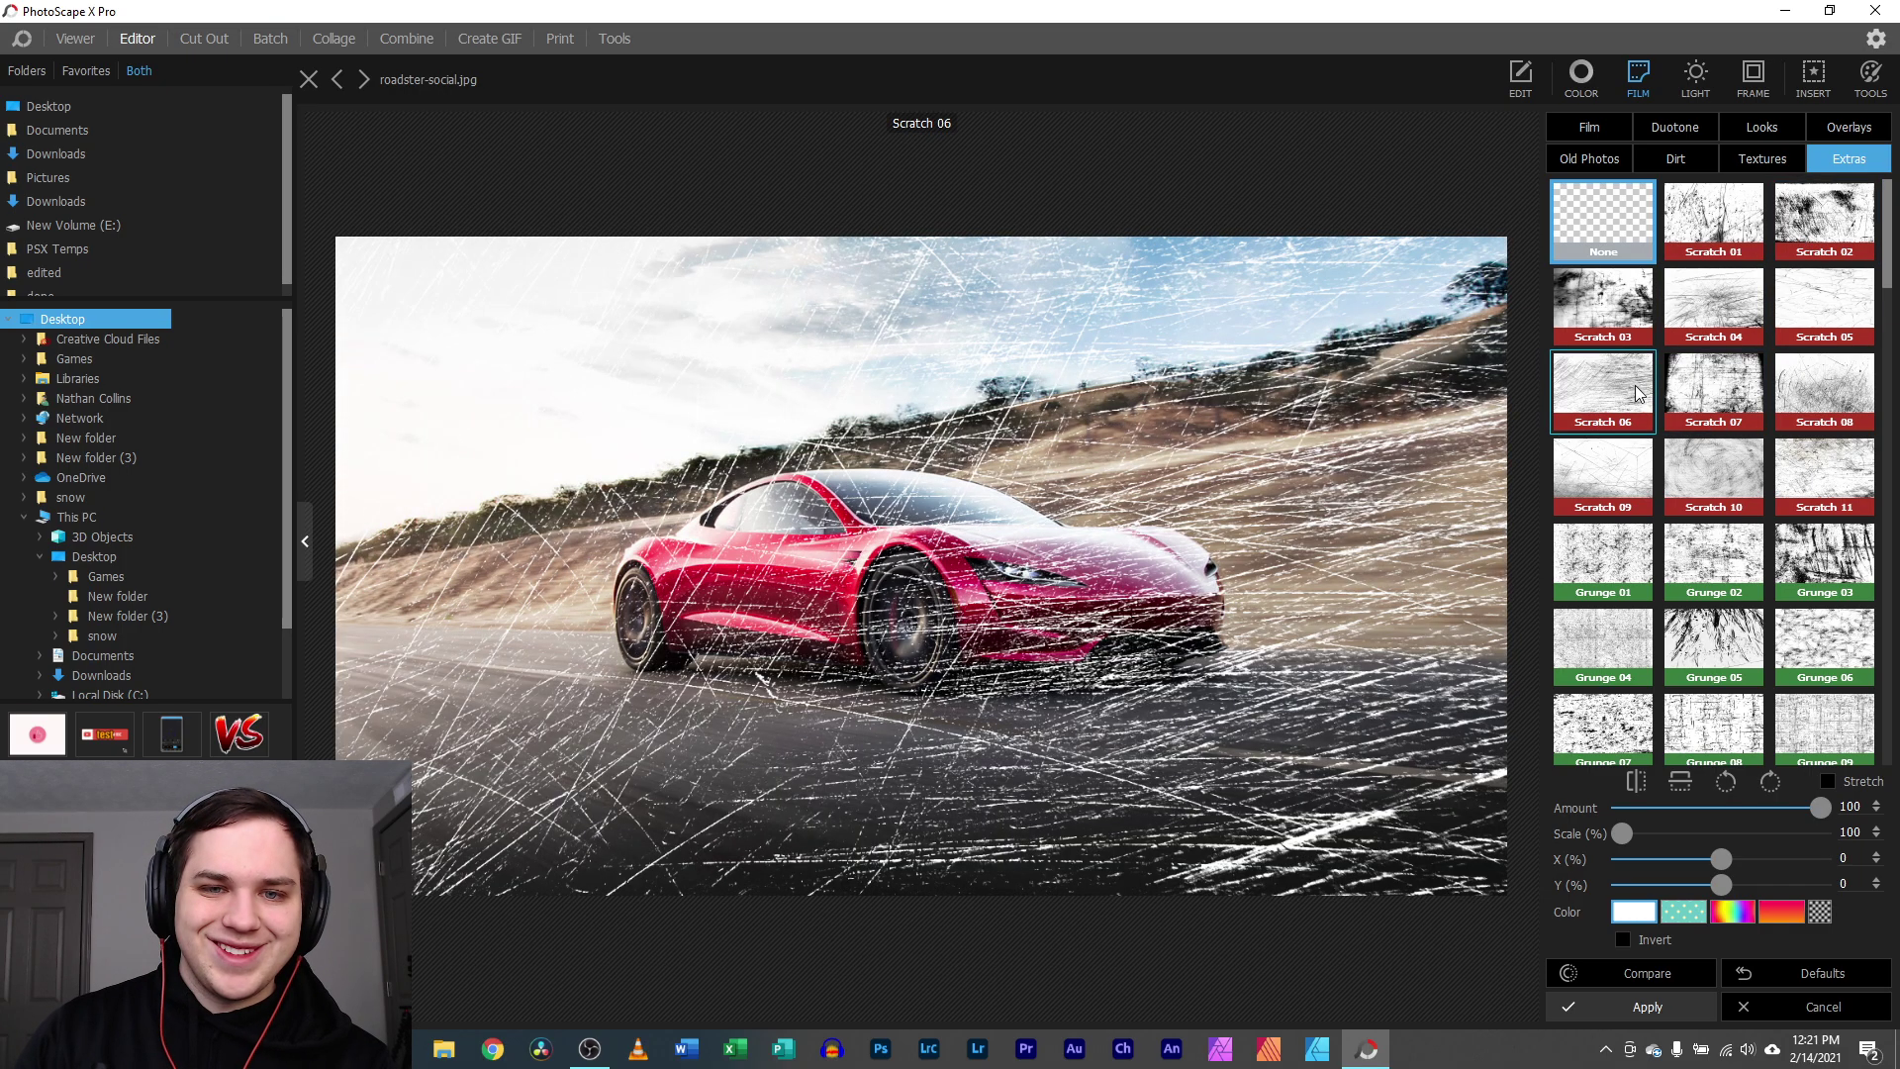
{"action": "left_click", "coordinate": [1633, 557]}
{"action": "left_click", "coordinate": [1611, 494]}
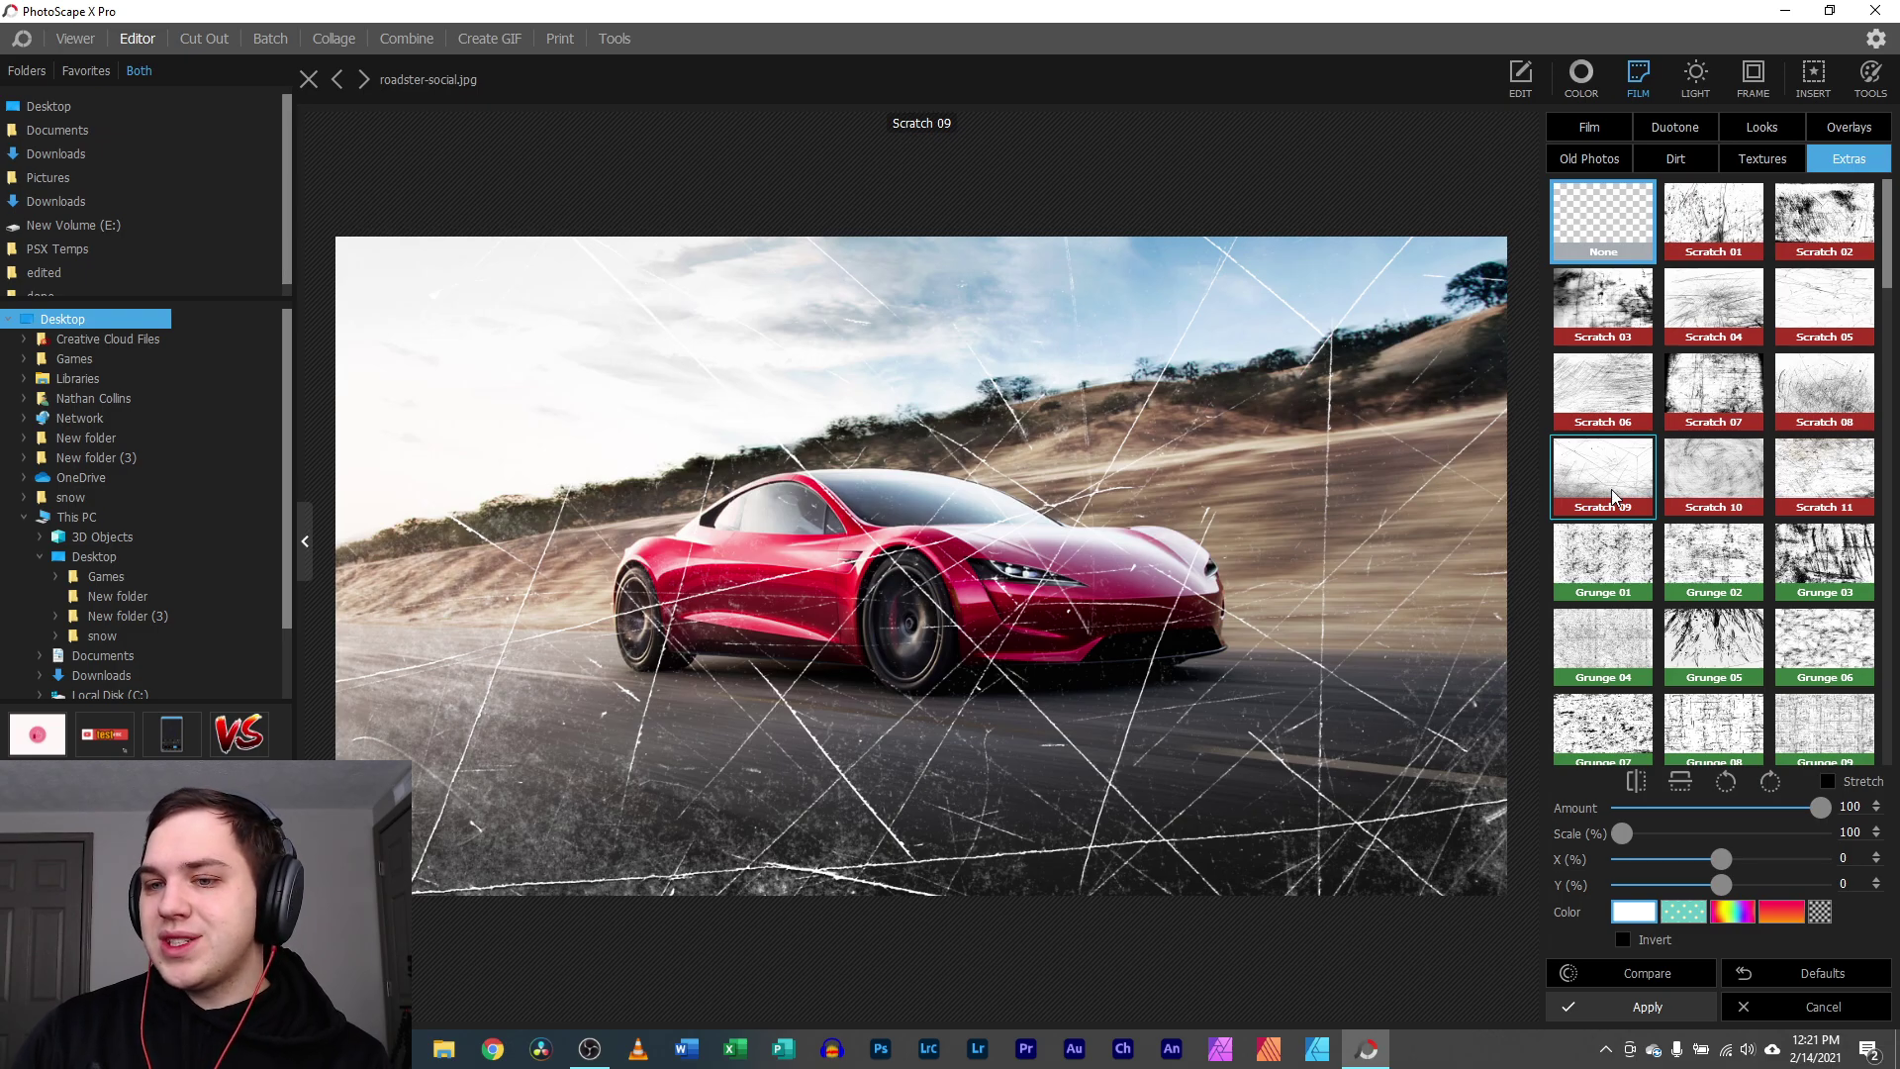
{"action": "left_click", "coordinate": [1806, 570]}
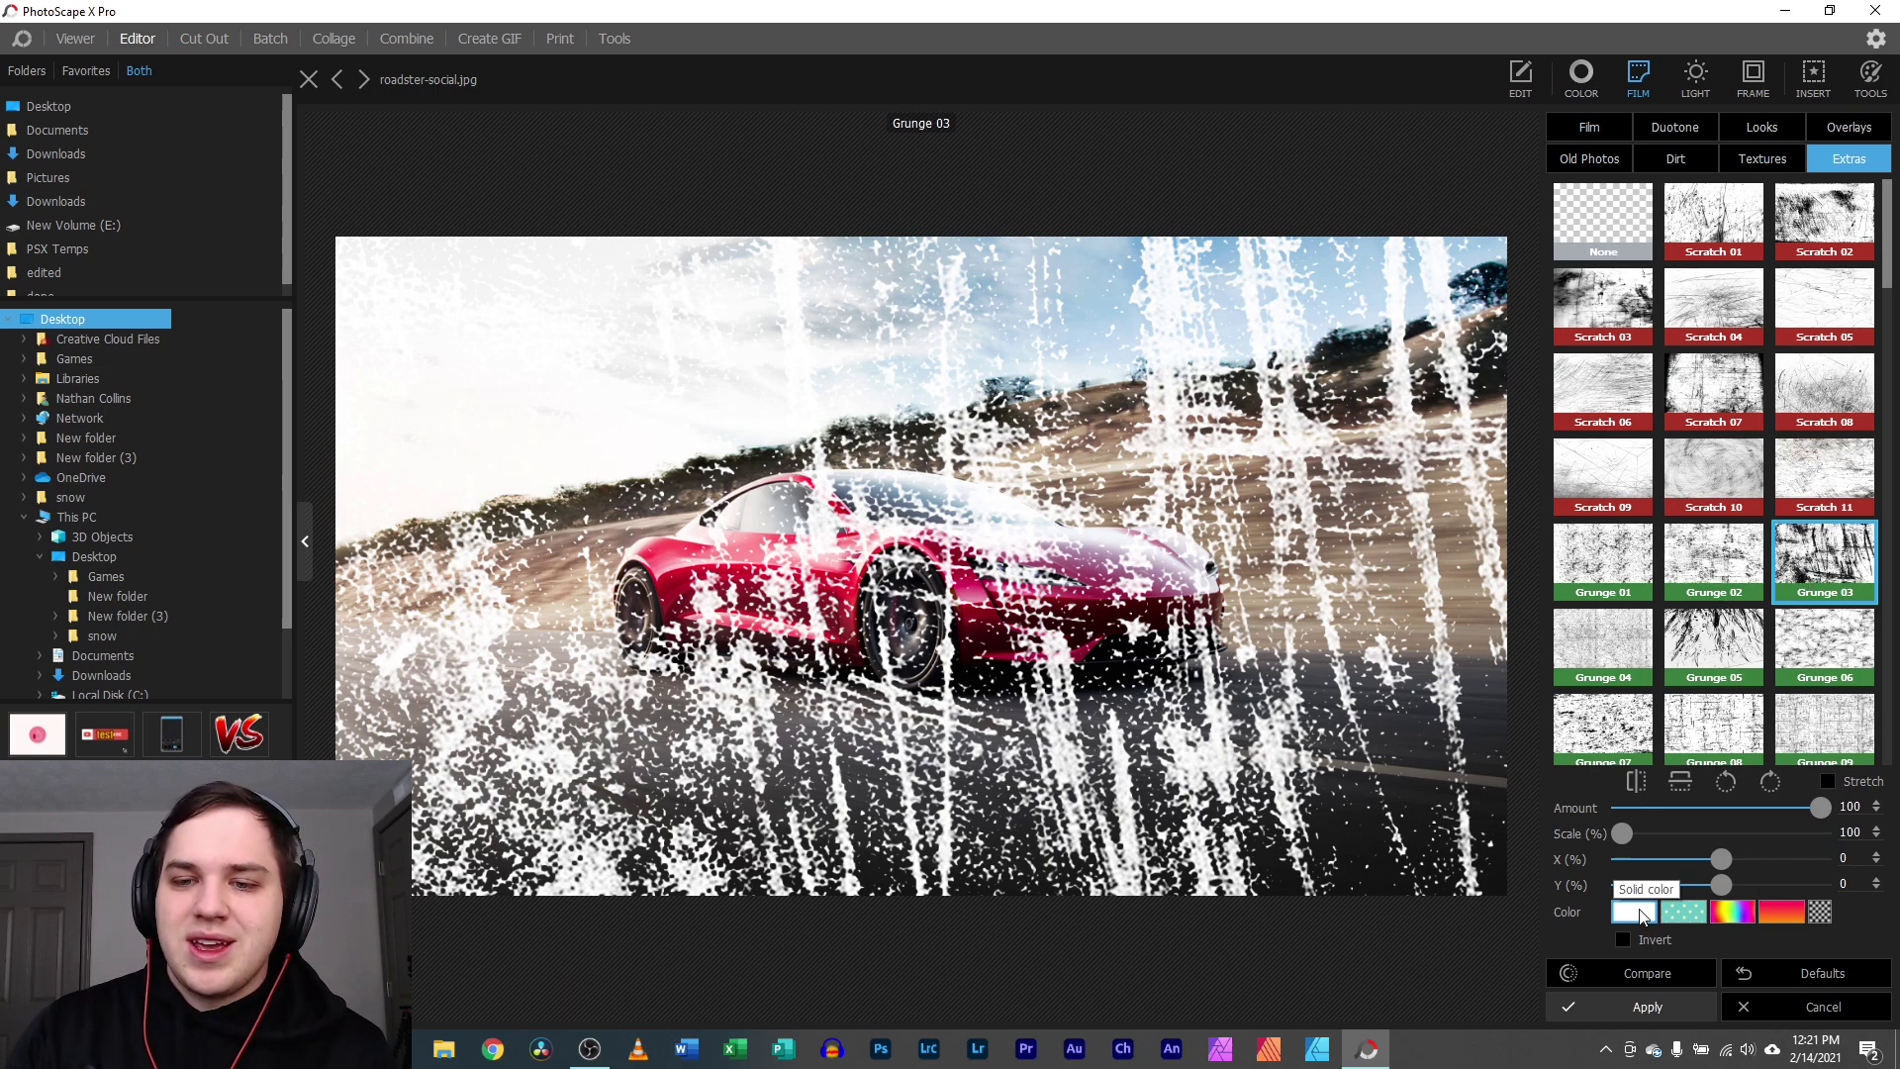
- Tint the grunge overlay with the car's pink, sampled from the photo
{"action": "left_click", "coordinate": [1642, 911]}
{"action": "left_click", "coordinate": [1590, 609]}
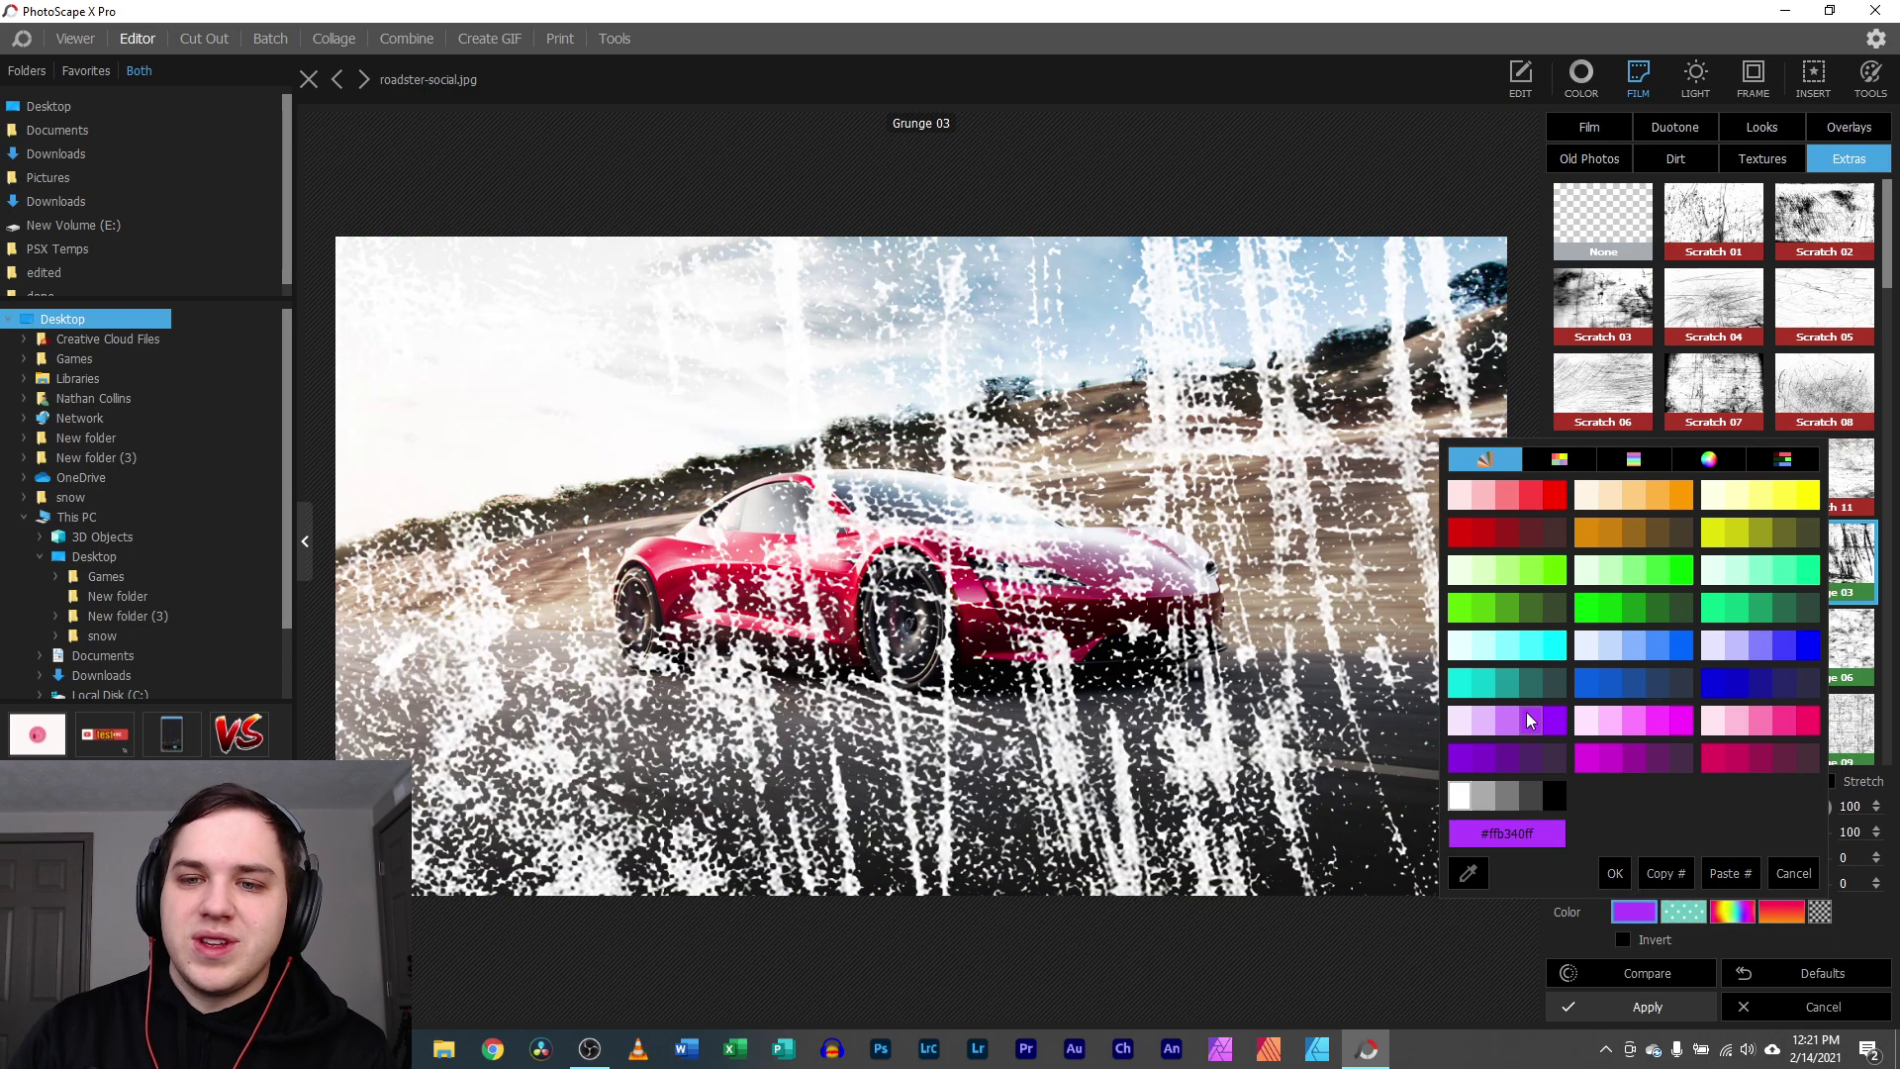
{"action": "left_click", "coordinate": [1467, 888]}
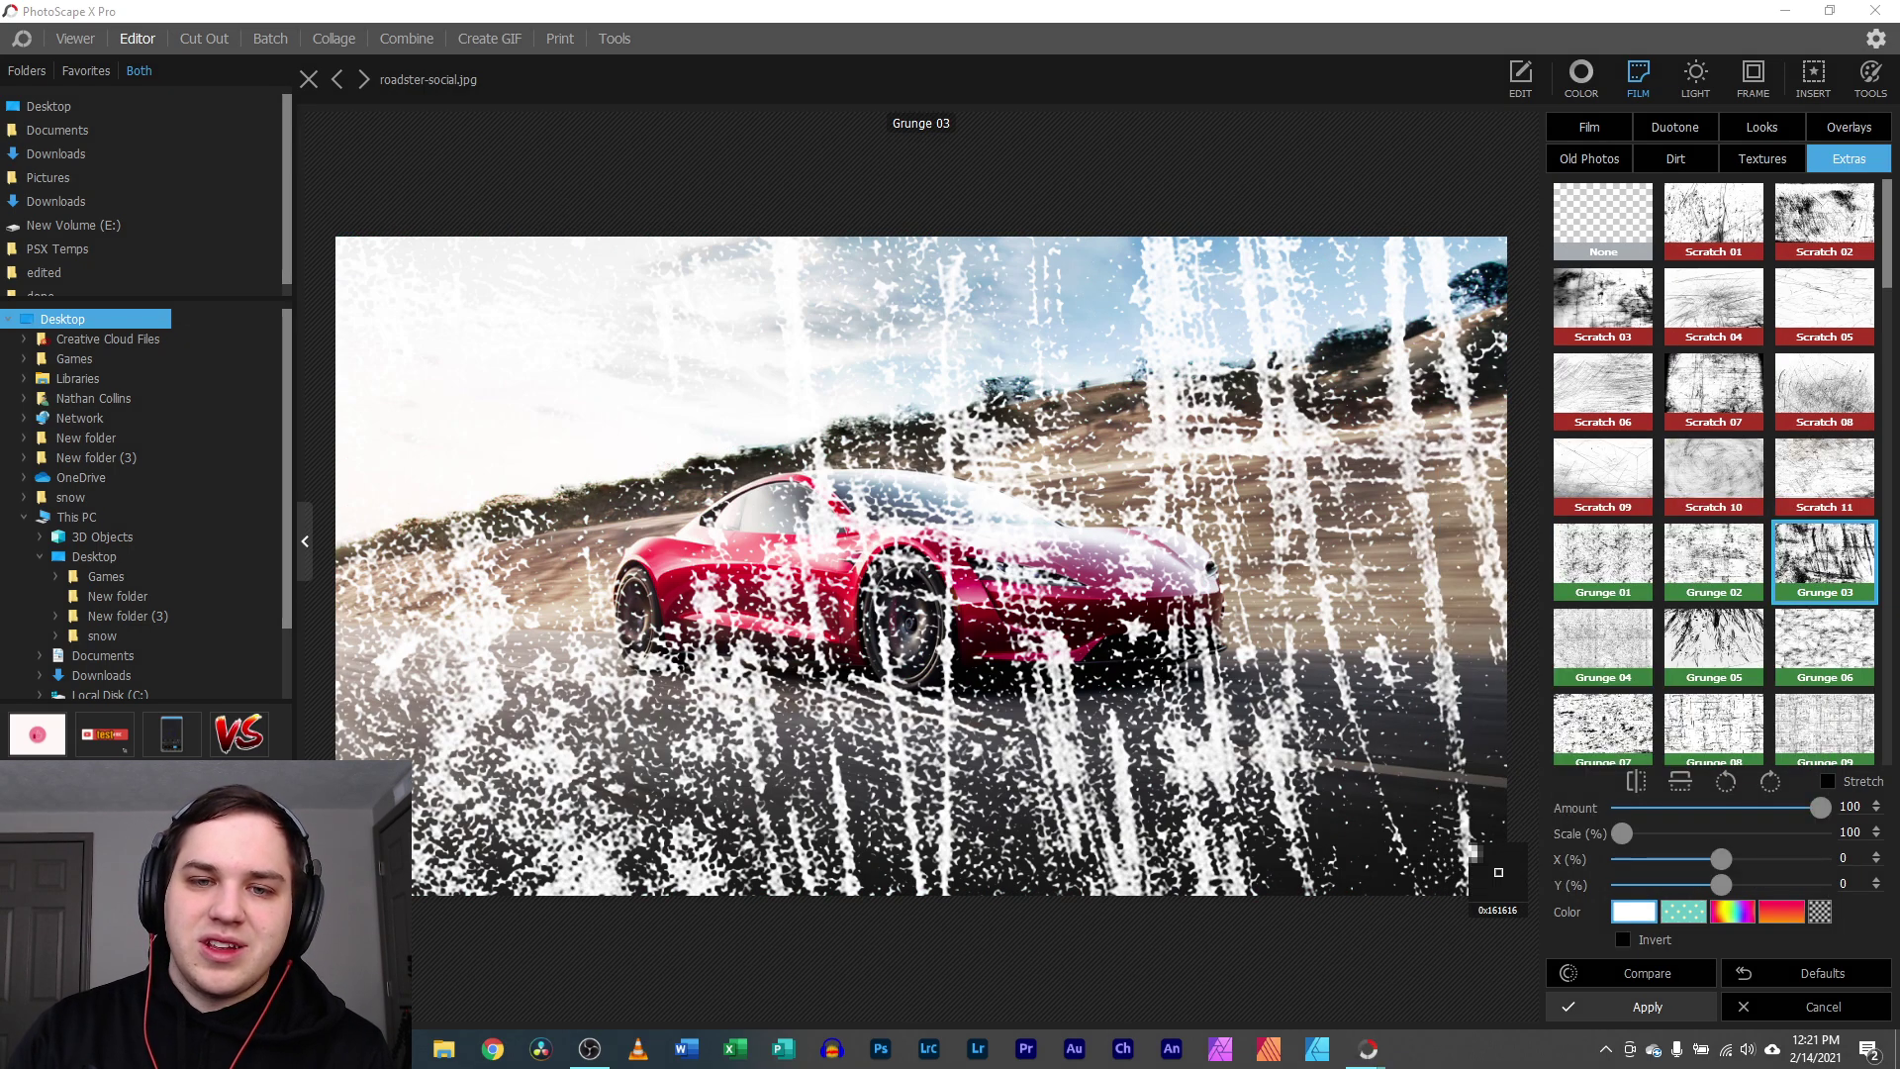
{"action": "left_click", "coordinate": [660, 550]}
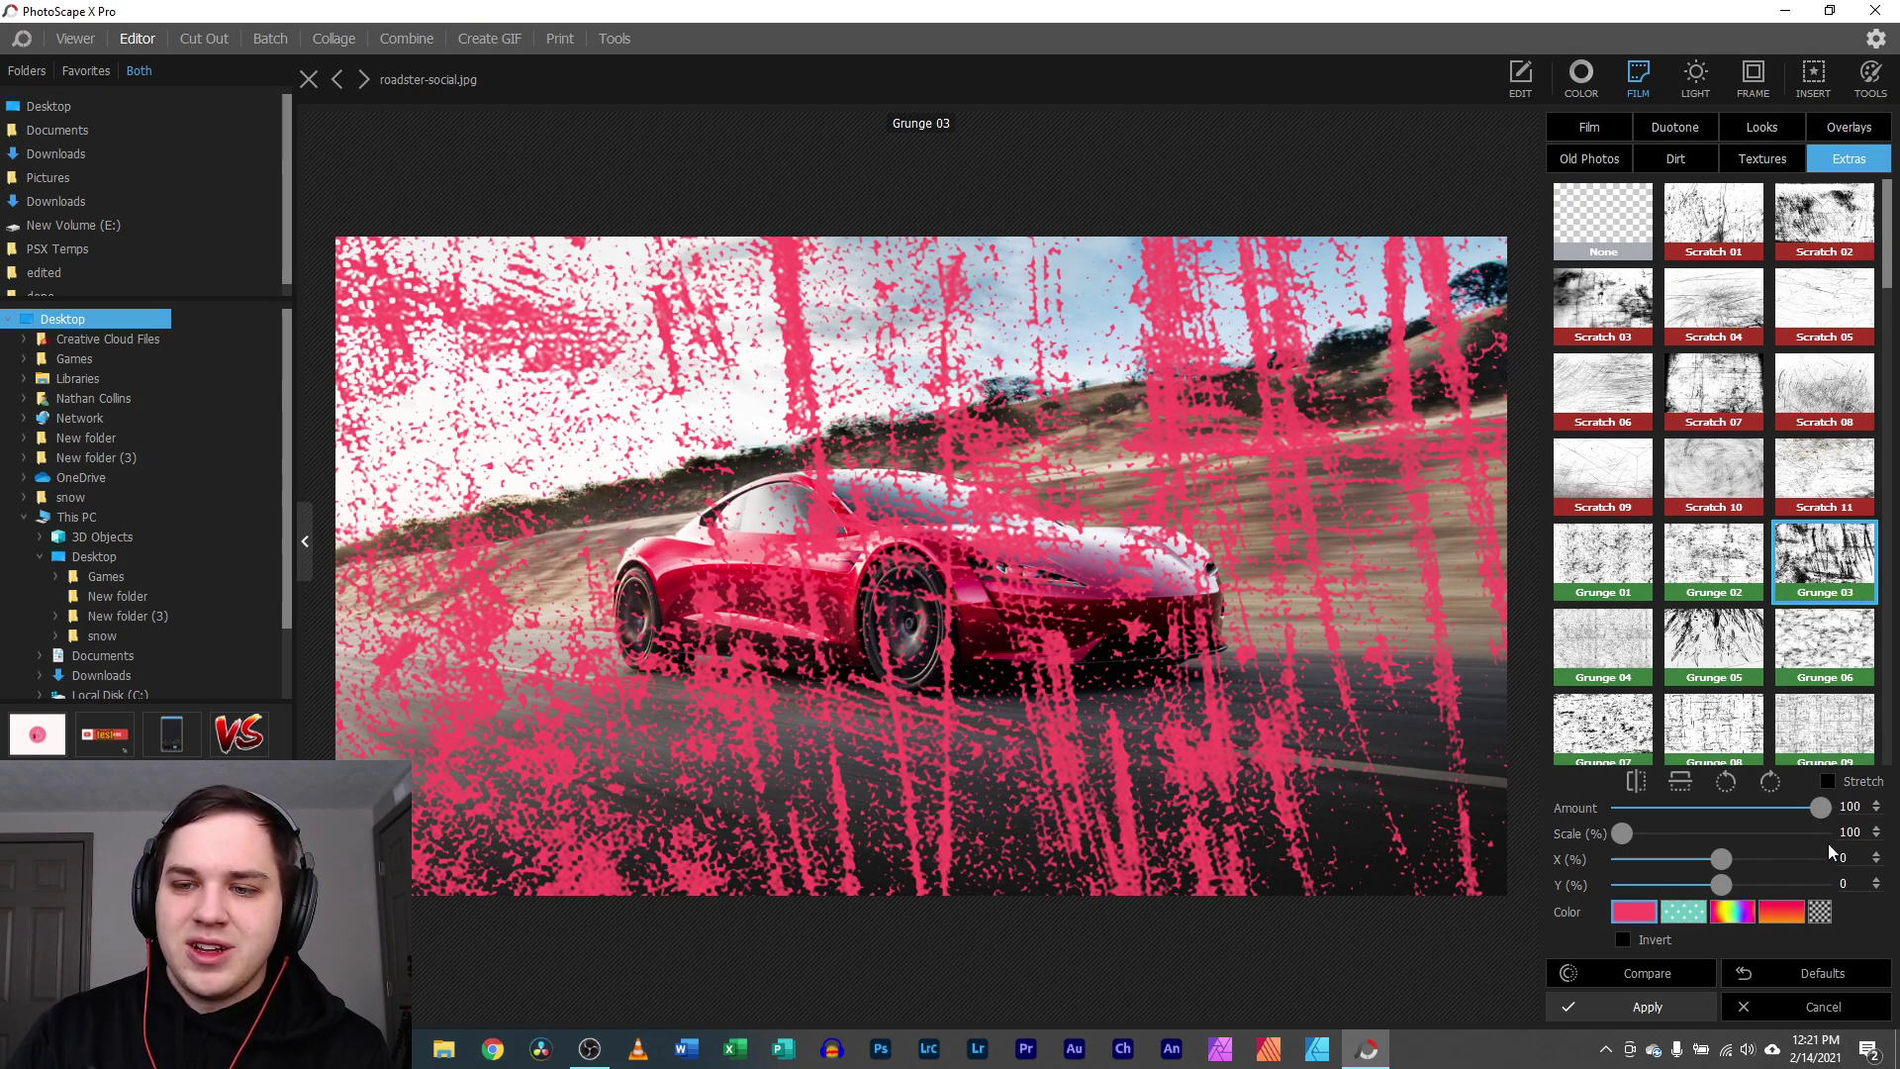
- Try fading, rescaling and inverting the overlay, then restore its defaults and discard it
{"action": "left_click_drag", "start_coordinate": [1779, 808], "coordinate": [1750, 809]}
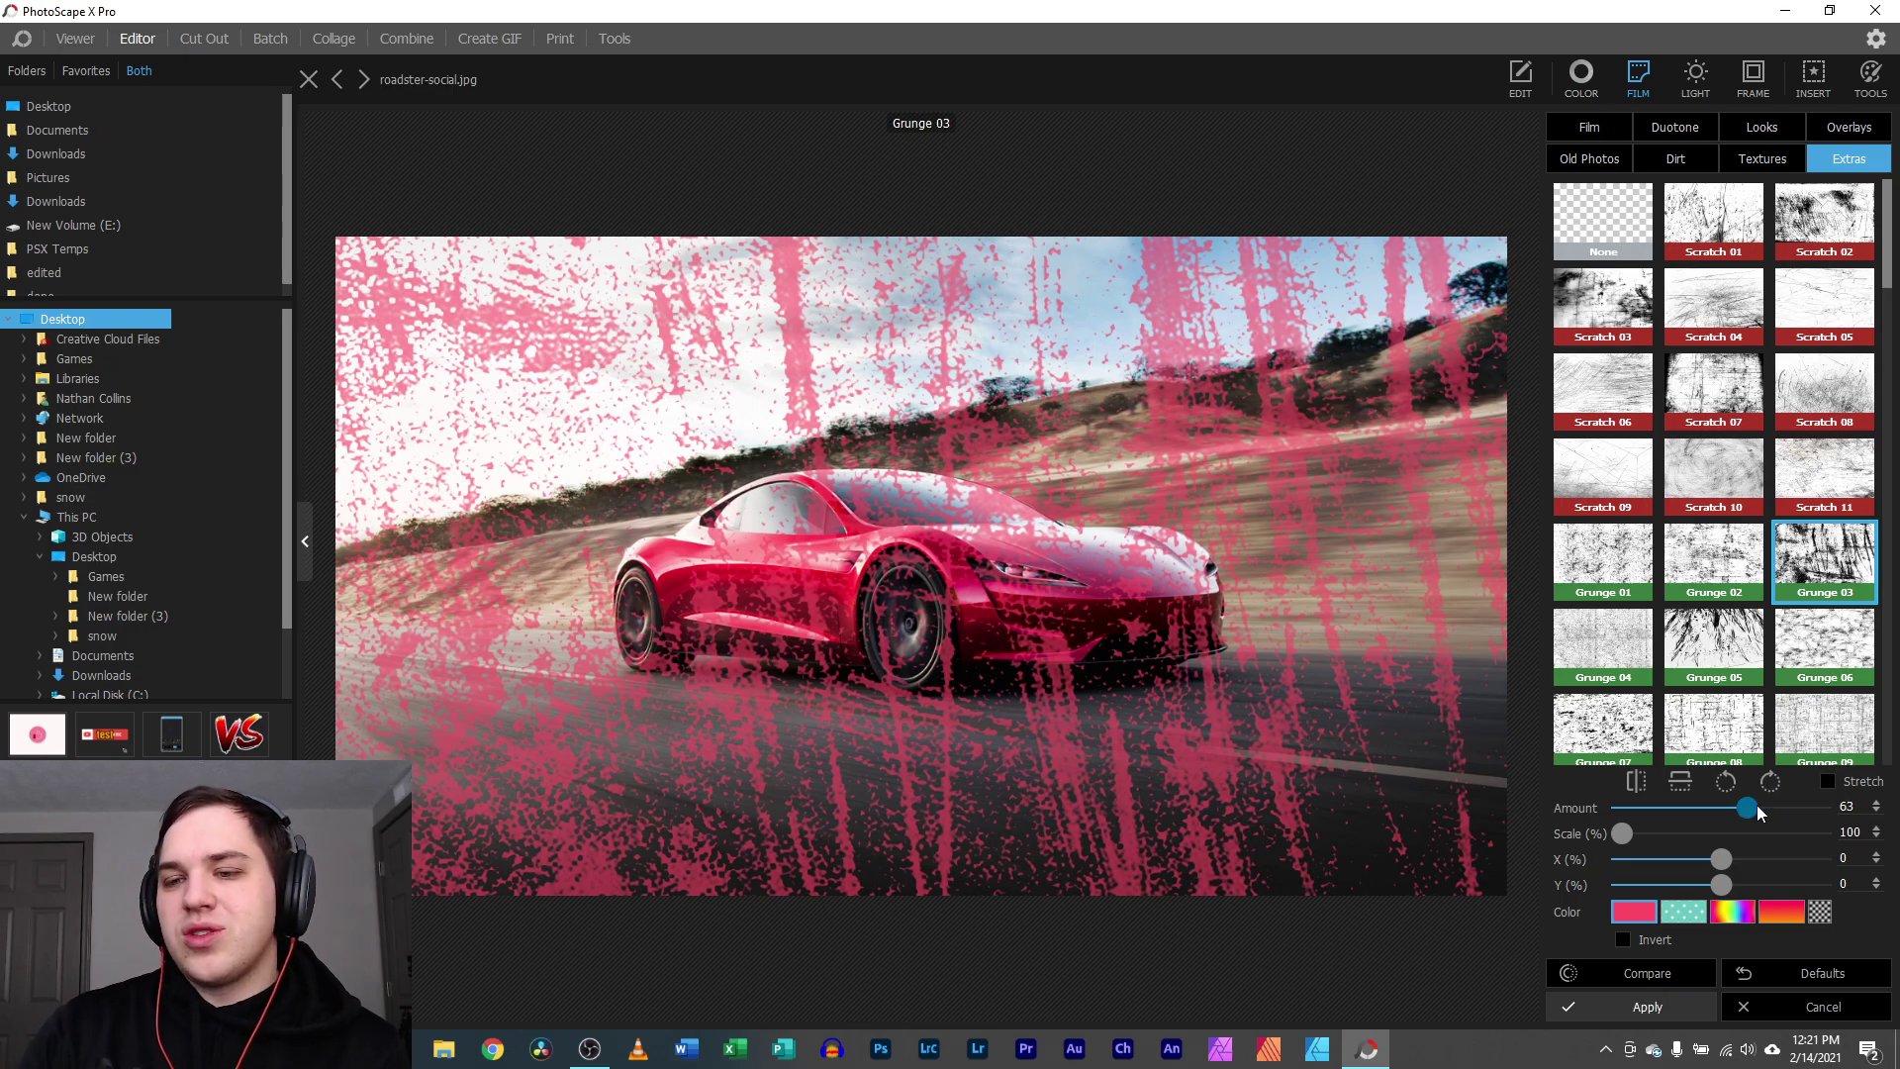
{"action": "left_click_drag", "start_coordinate": [1750, 808], "coordinate": [1850, 797]}
{"action": "left_click_drag", "start_coordinate": [1623, 841], "coordinate": [1558, 831]}
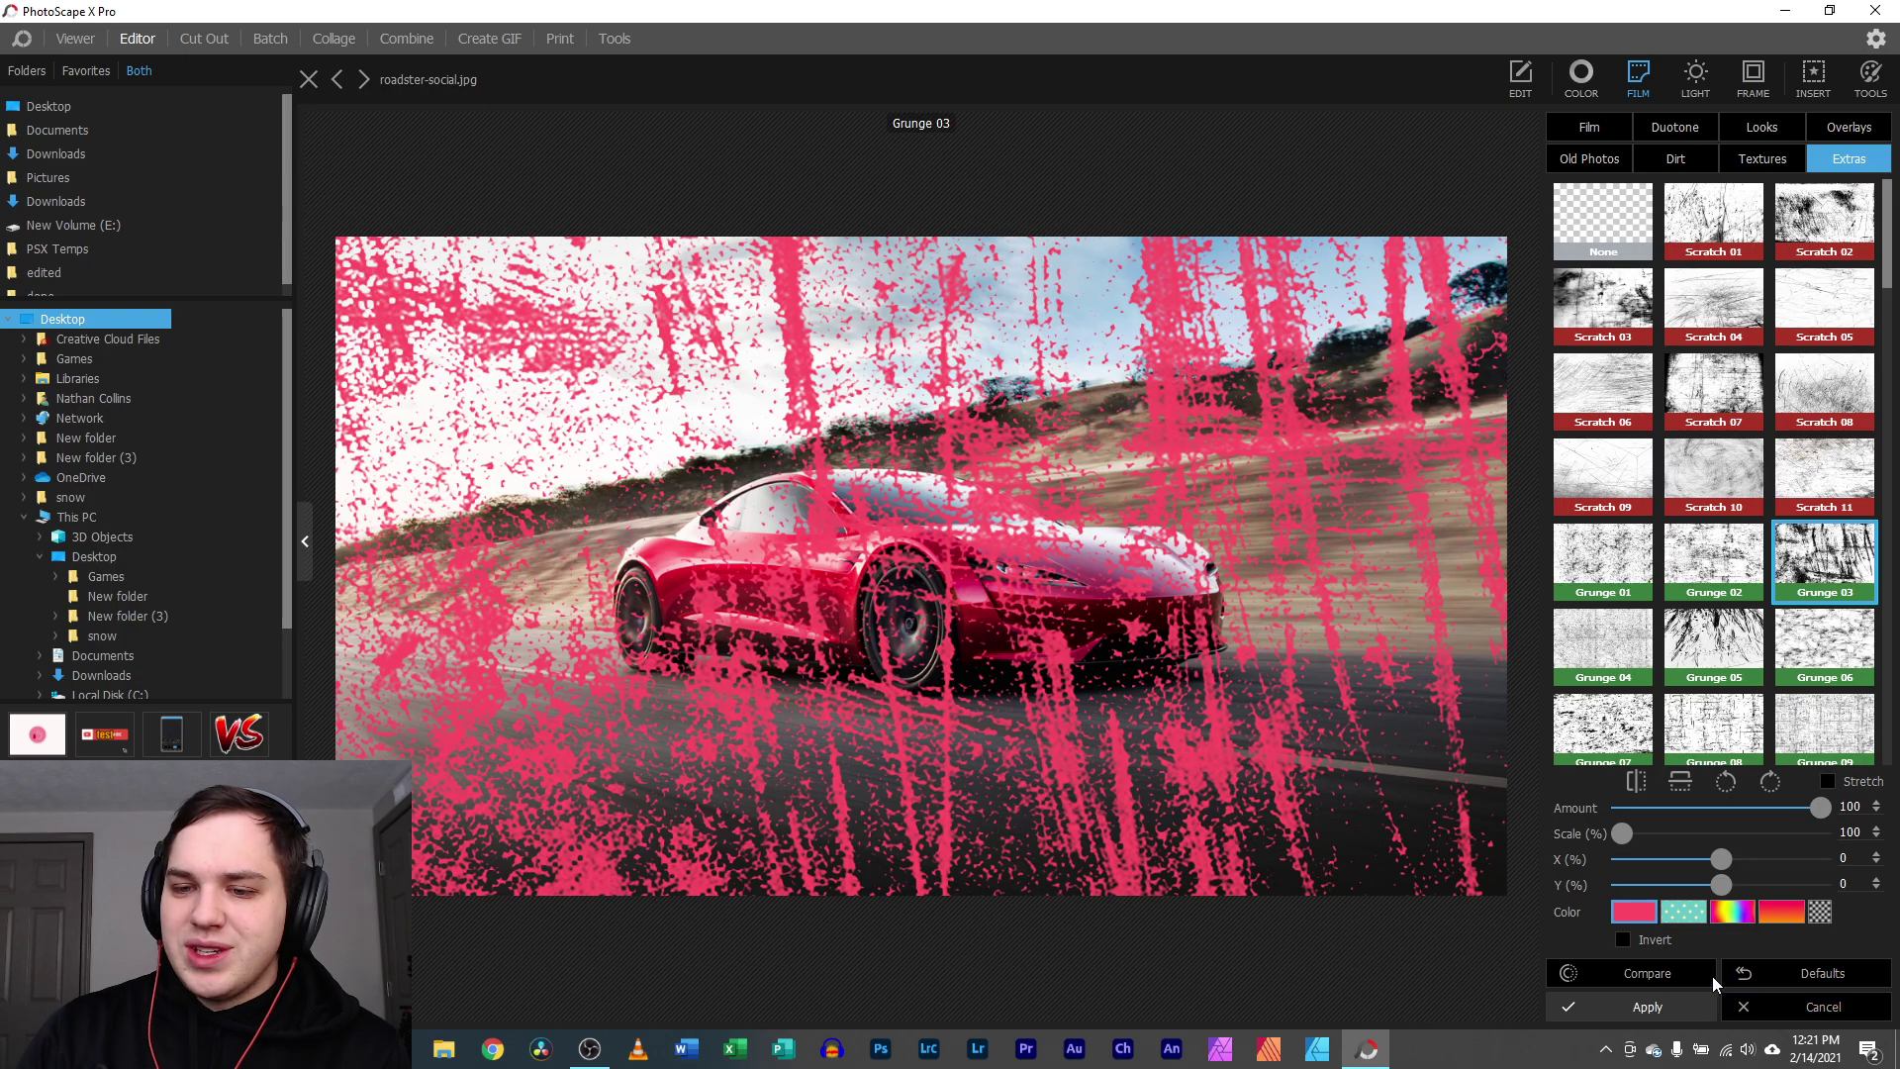
{"action": "left_click", "coordinate": [1623, 939]}
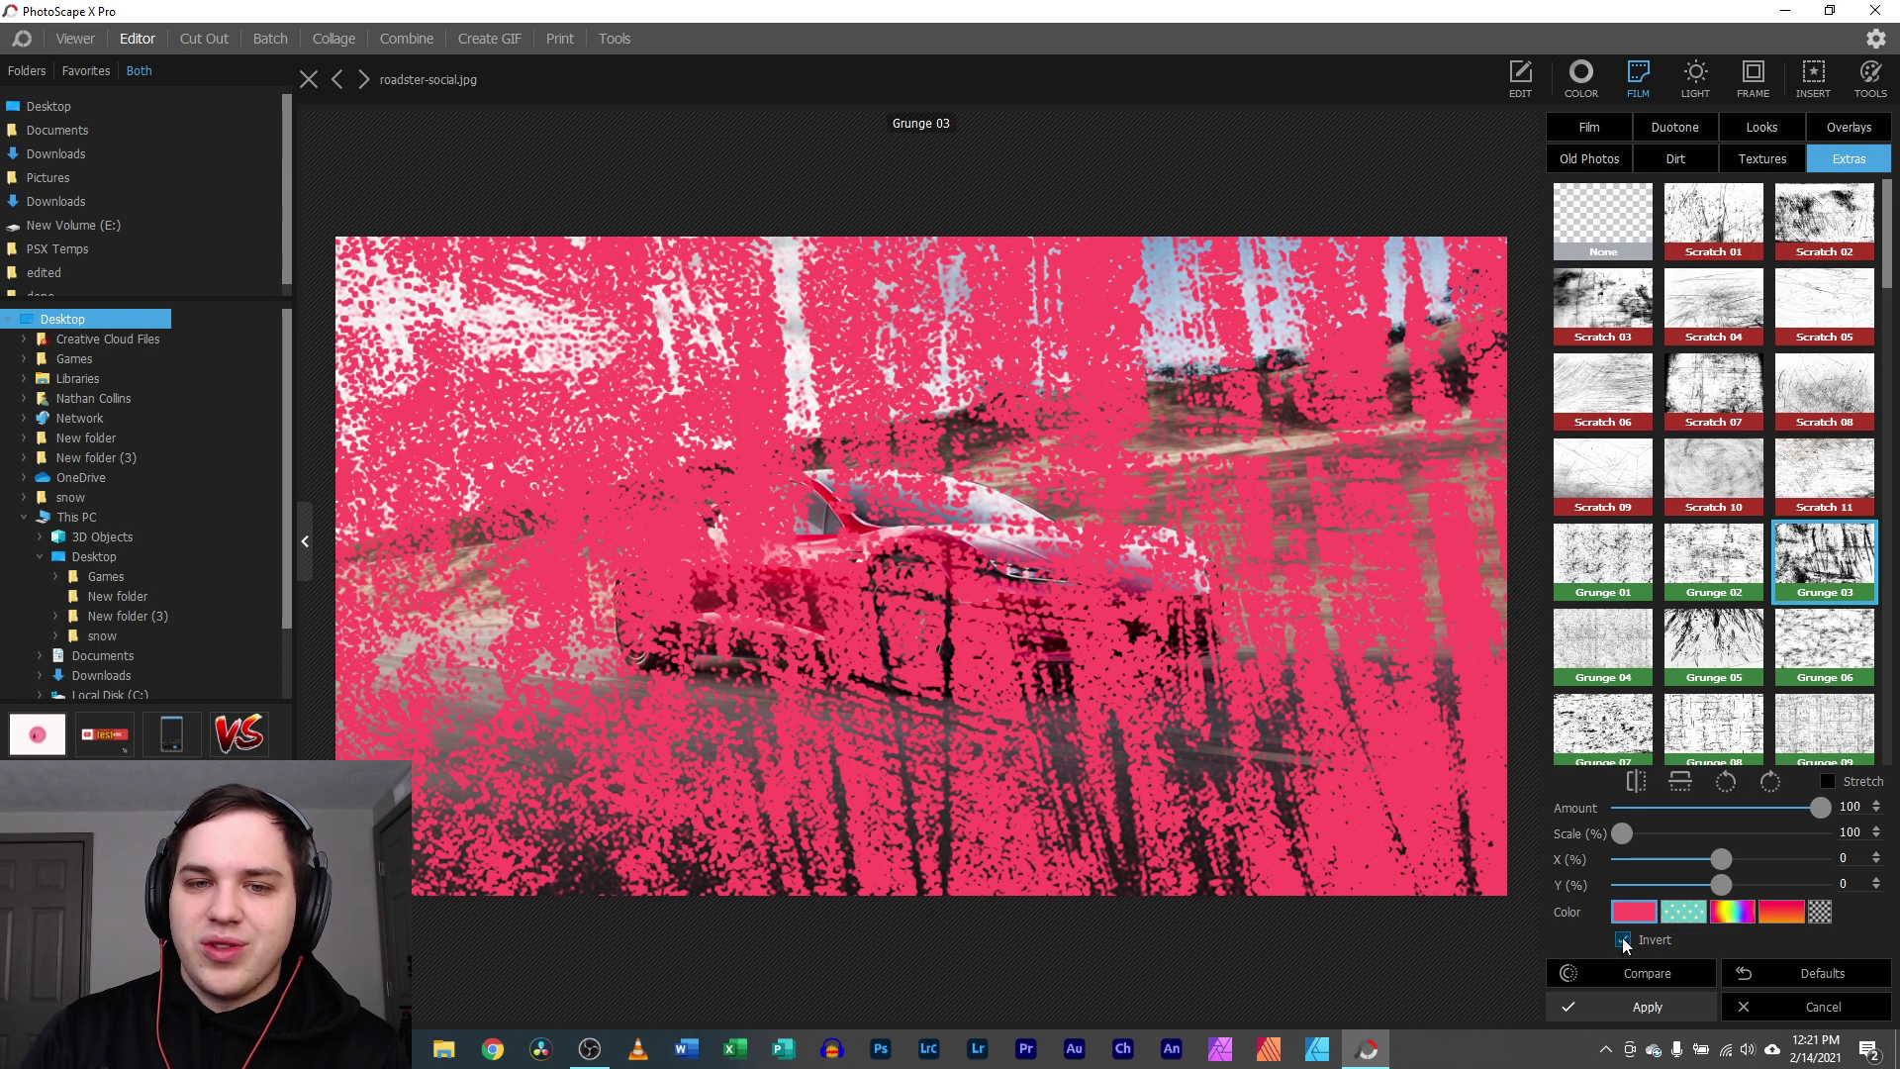
{"action": "left_click", "coordinate": [1623, 940]}
{"action": "left_click", "coordinate": [1787, 975]}
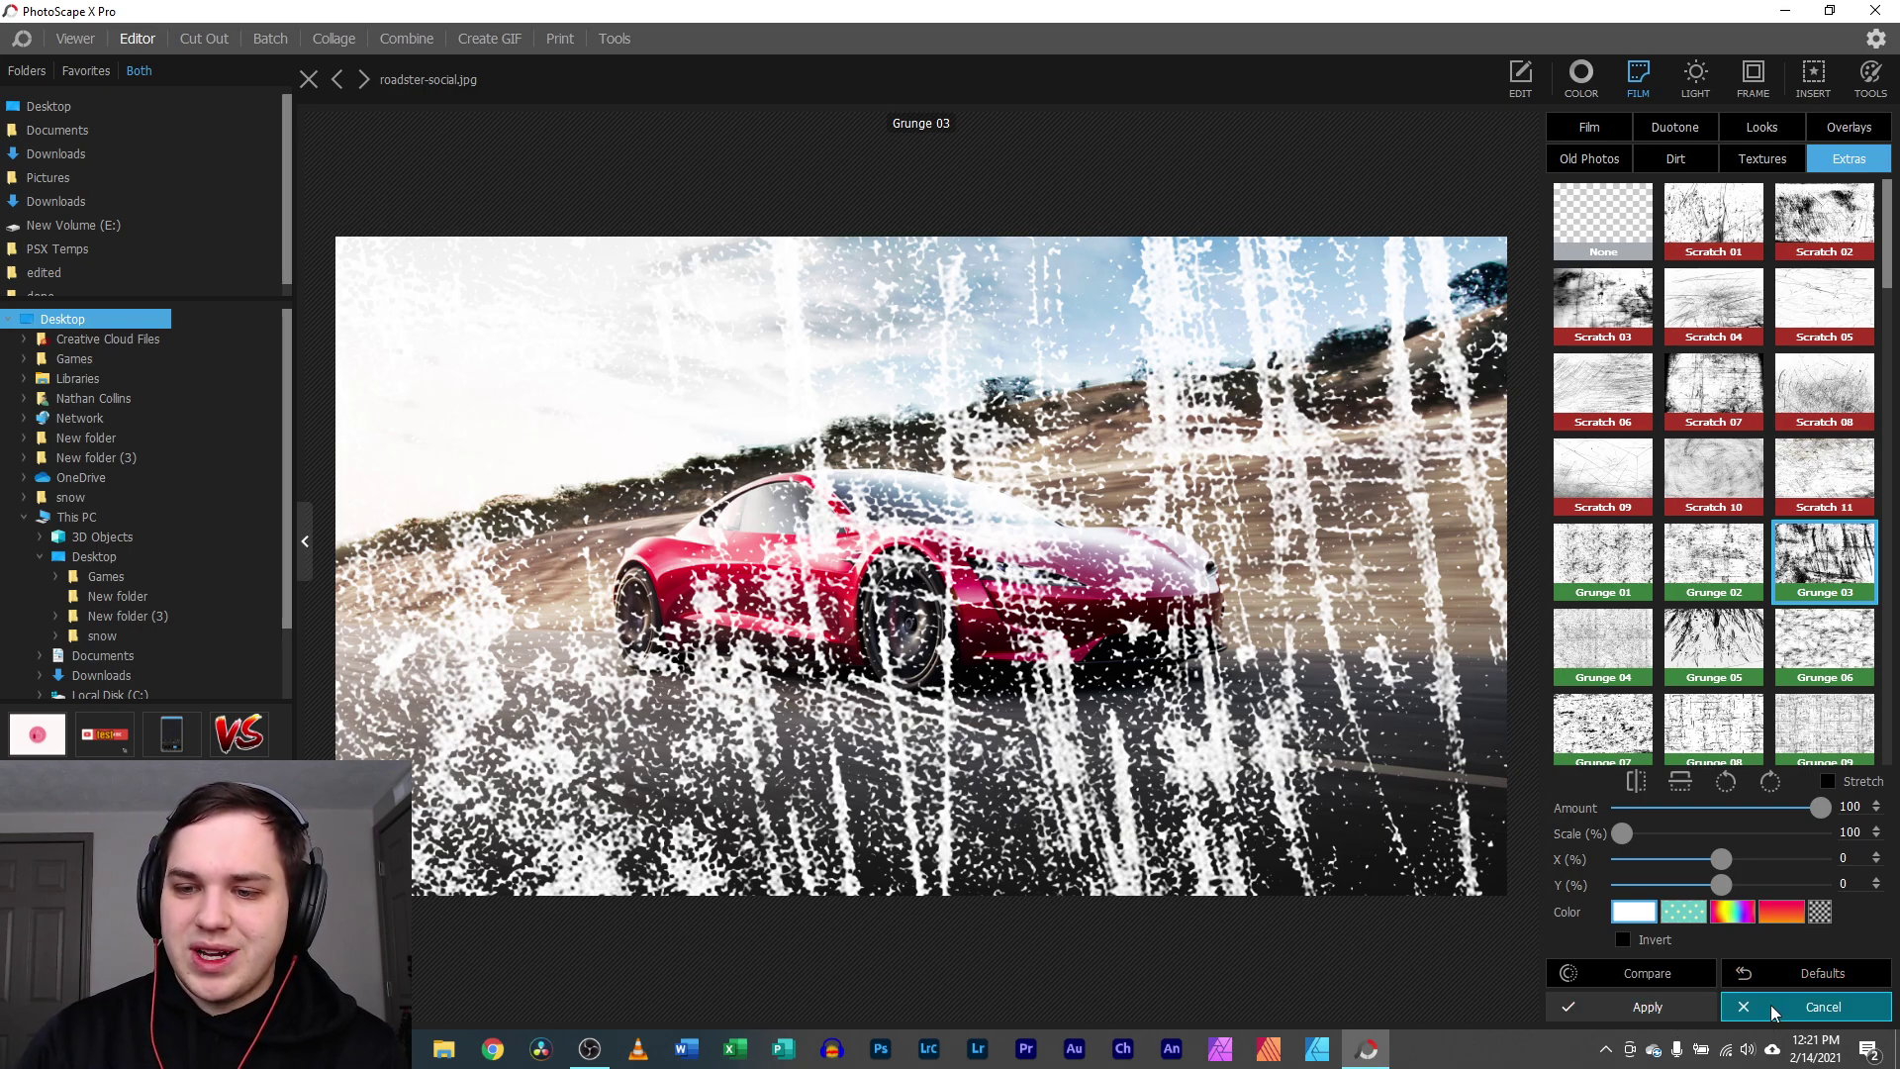
{"action": "left_click", "coordinate": [1772, 1007]}
- Reopen Film and return to its presets with None in effect
{"action": "left_click", "coordinate": [1639, 74]}
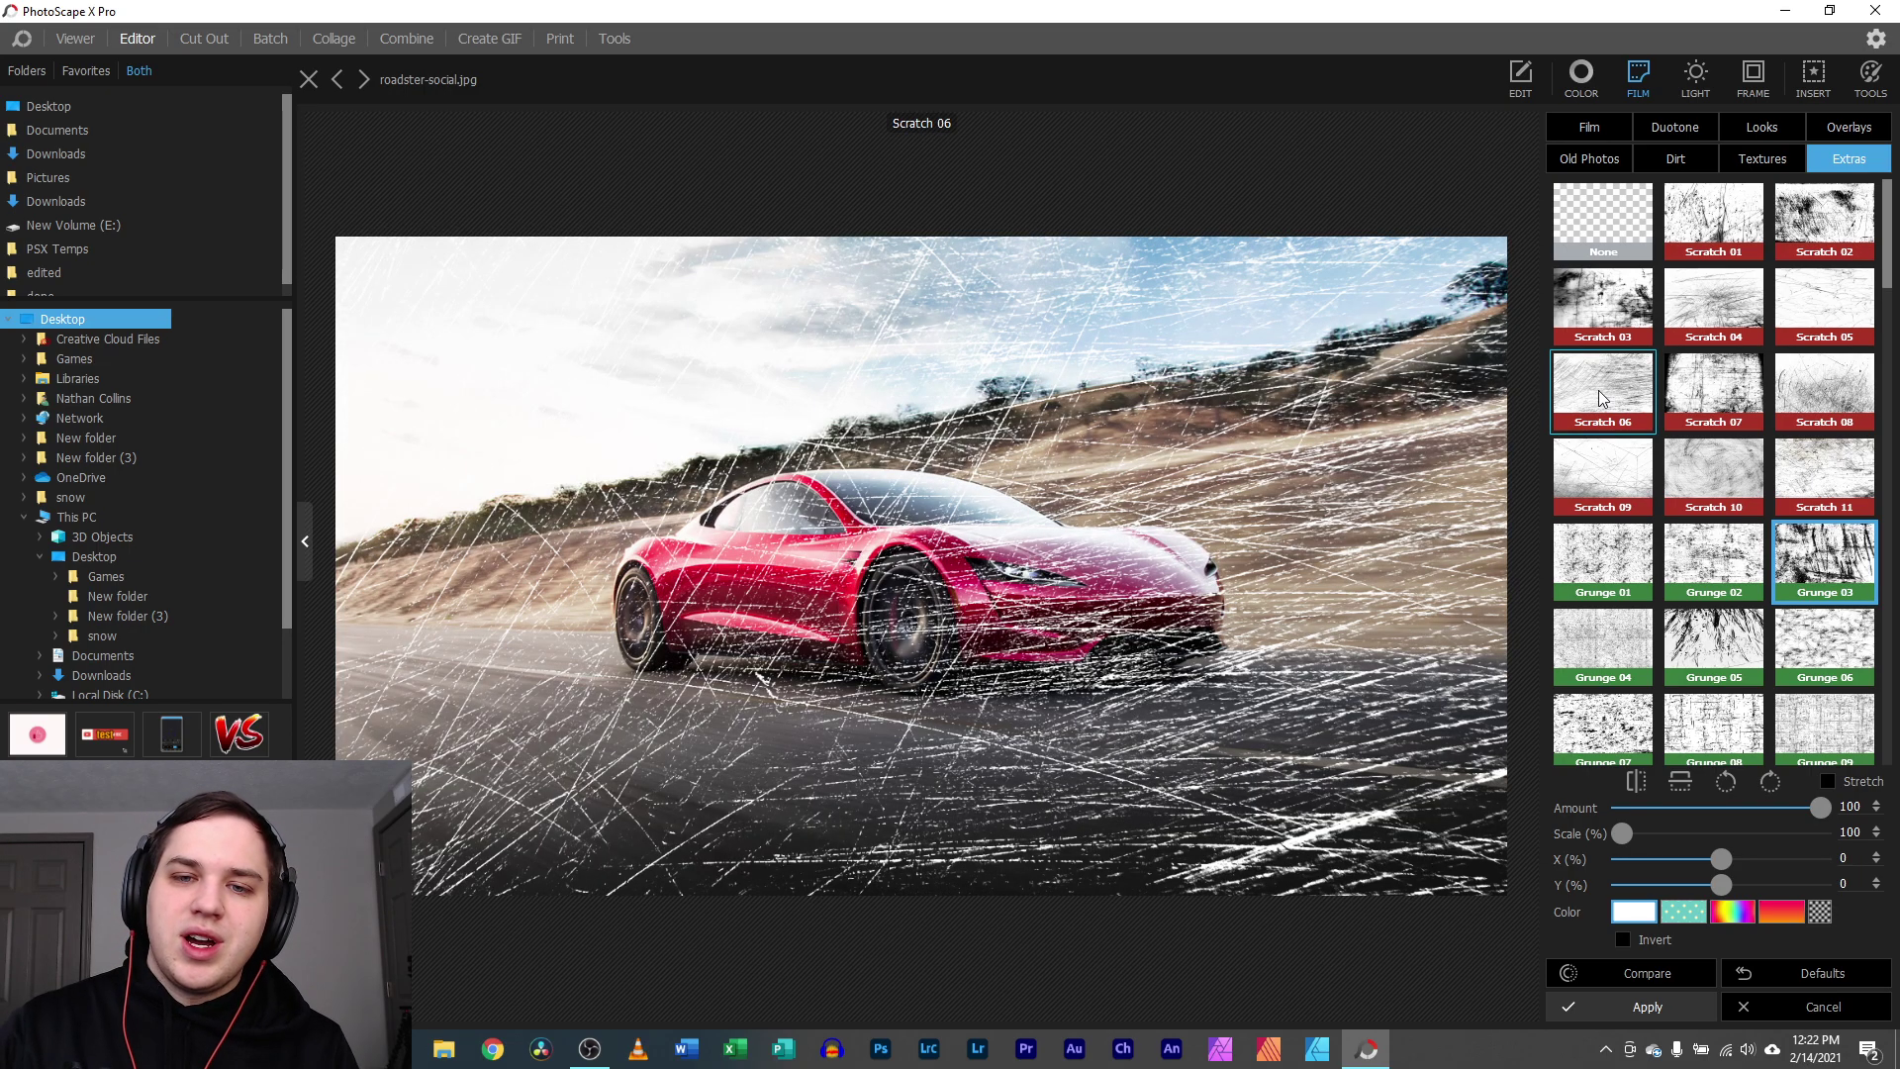
{"action": "left_click", "coordinate": [1604, 127]}
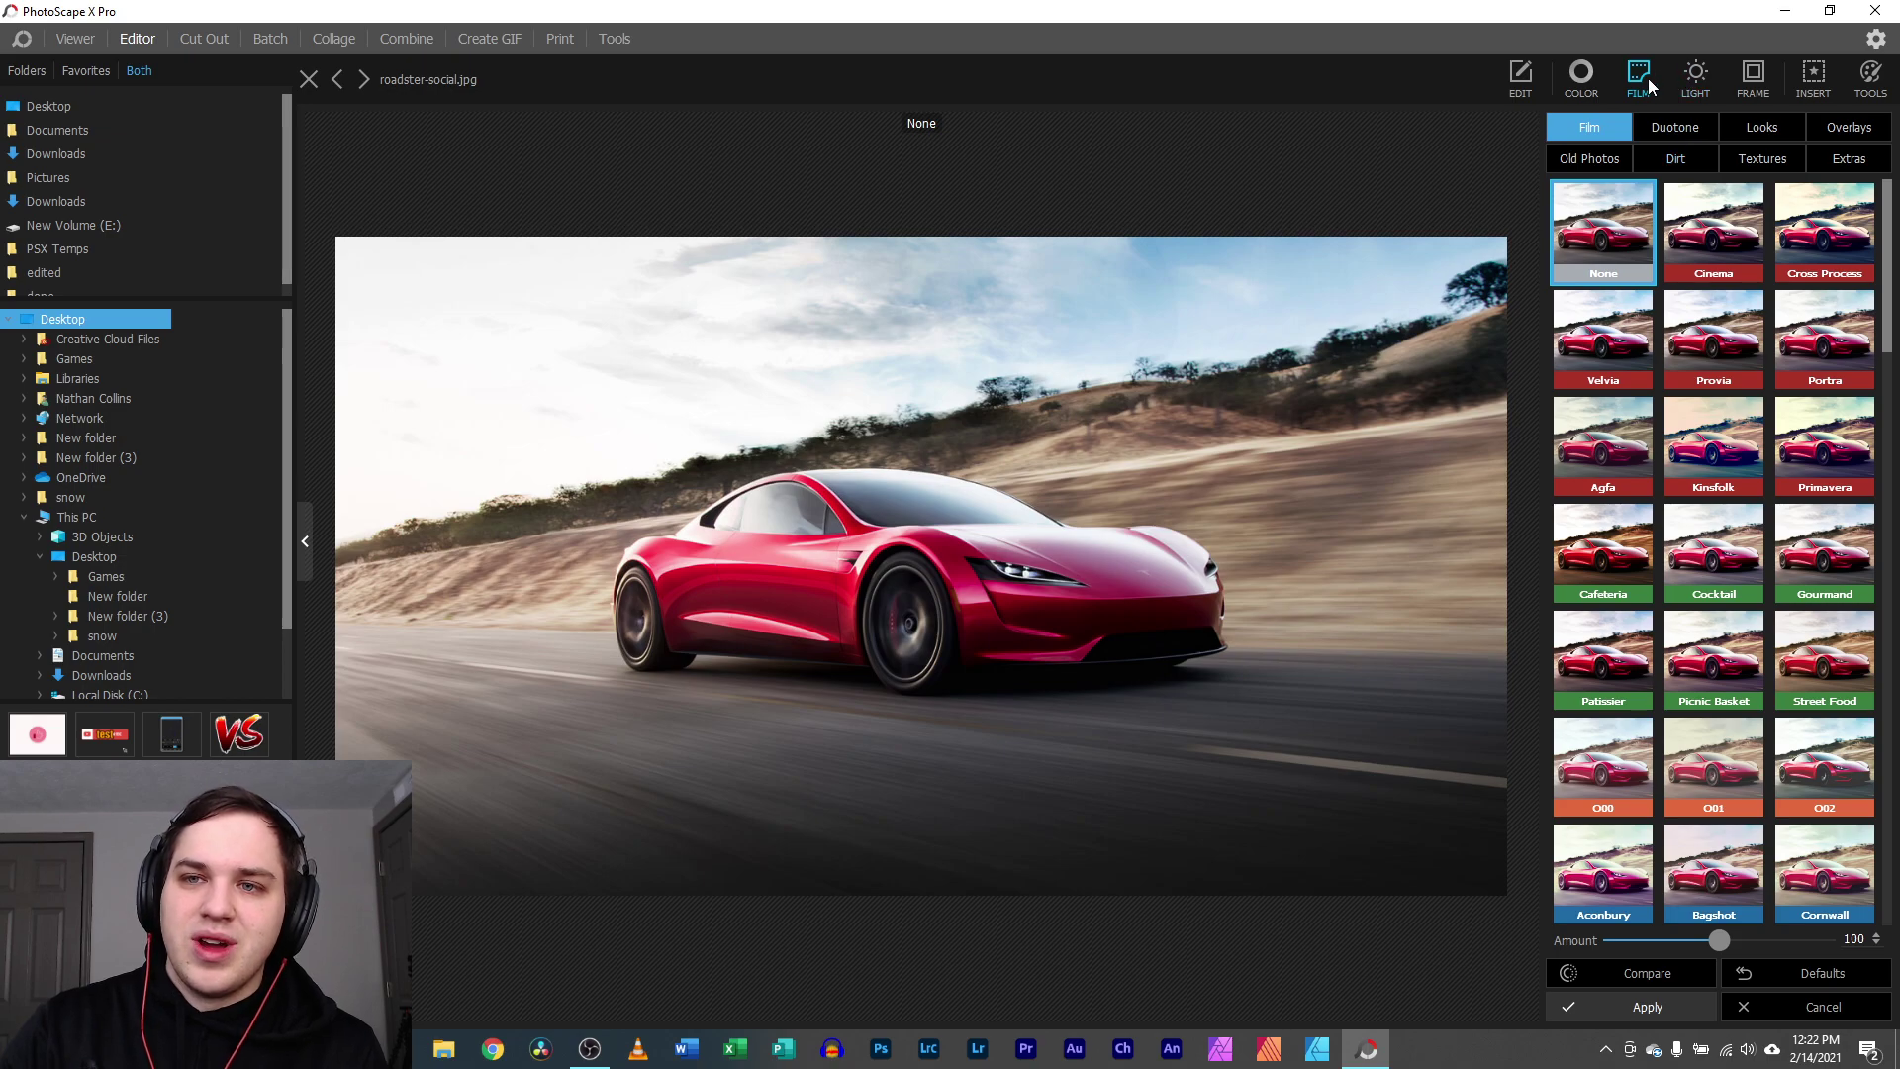
- Preview Light Leaks 012, 014 and 013 on the car photo with a lowered Amount
{"action": "left_click", "coordinate": [1694, 91]}
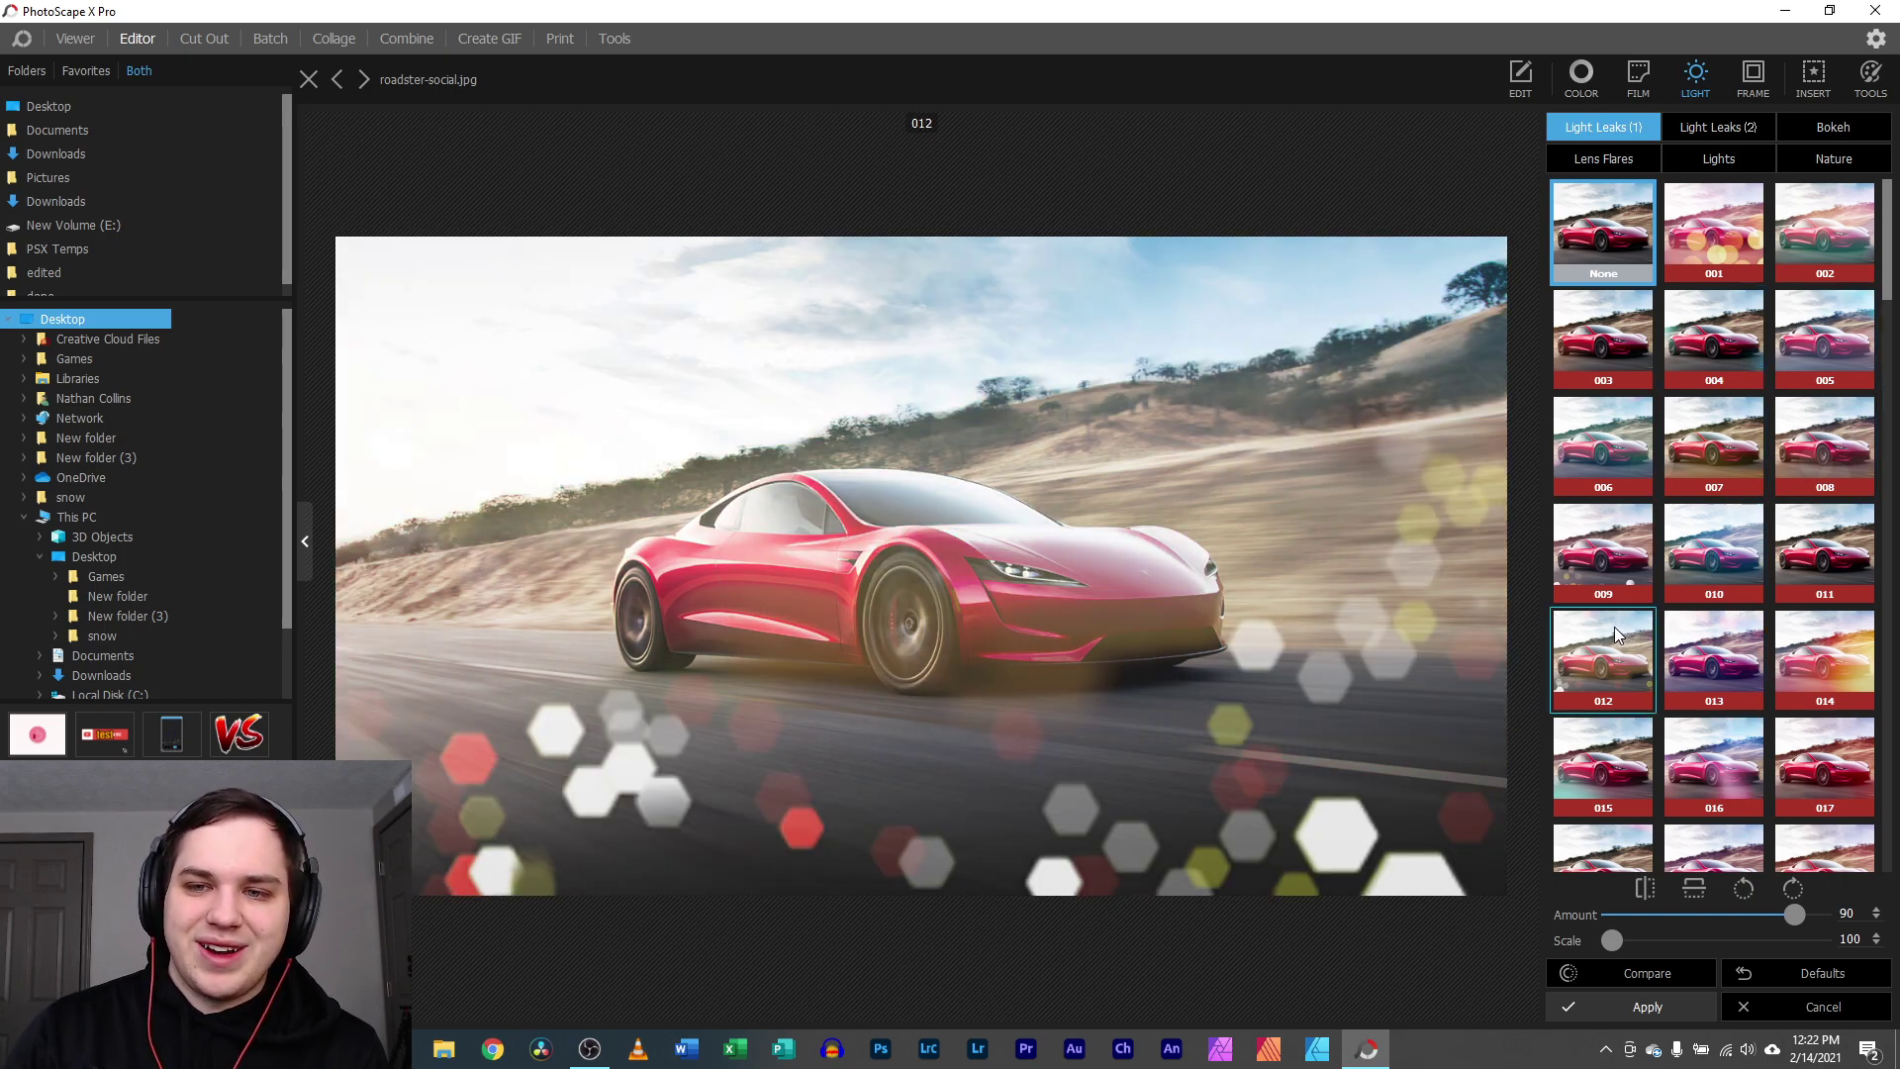
{"action": "left_click", "coordinate": [1613, 626]}
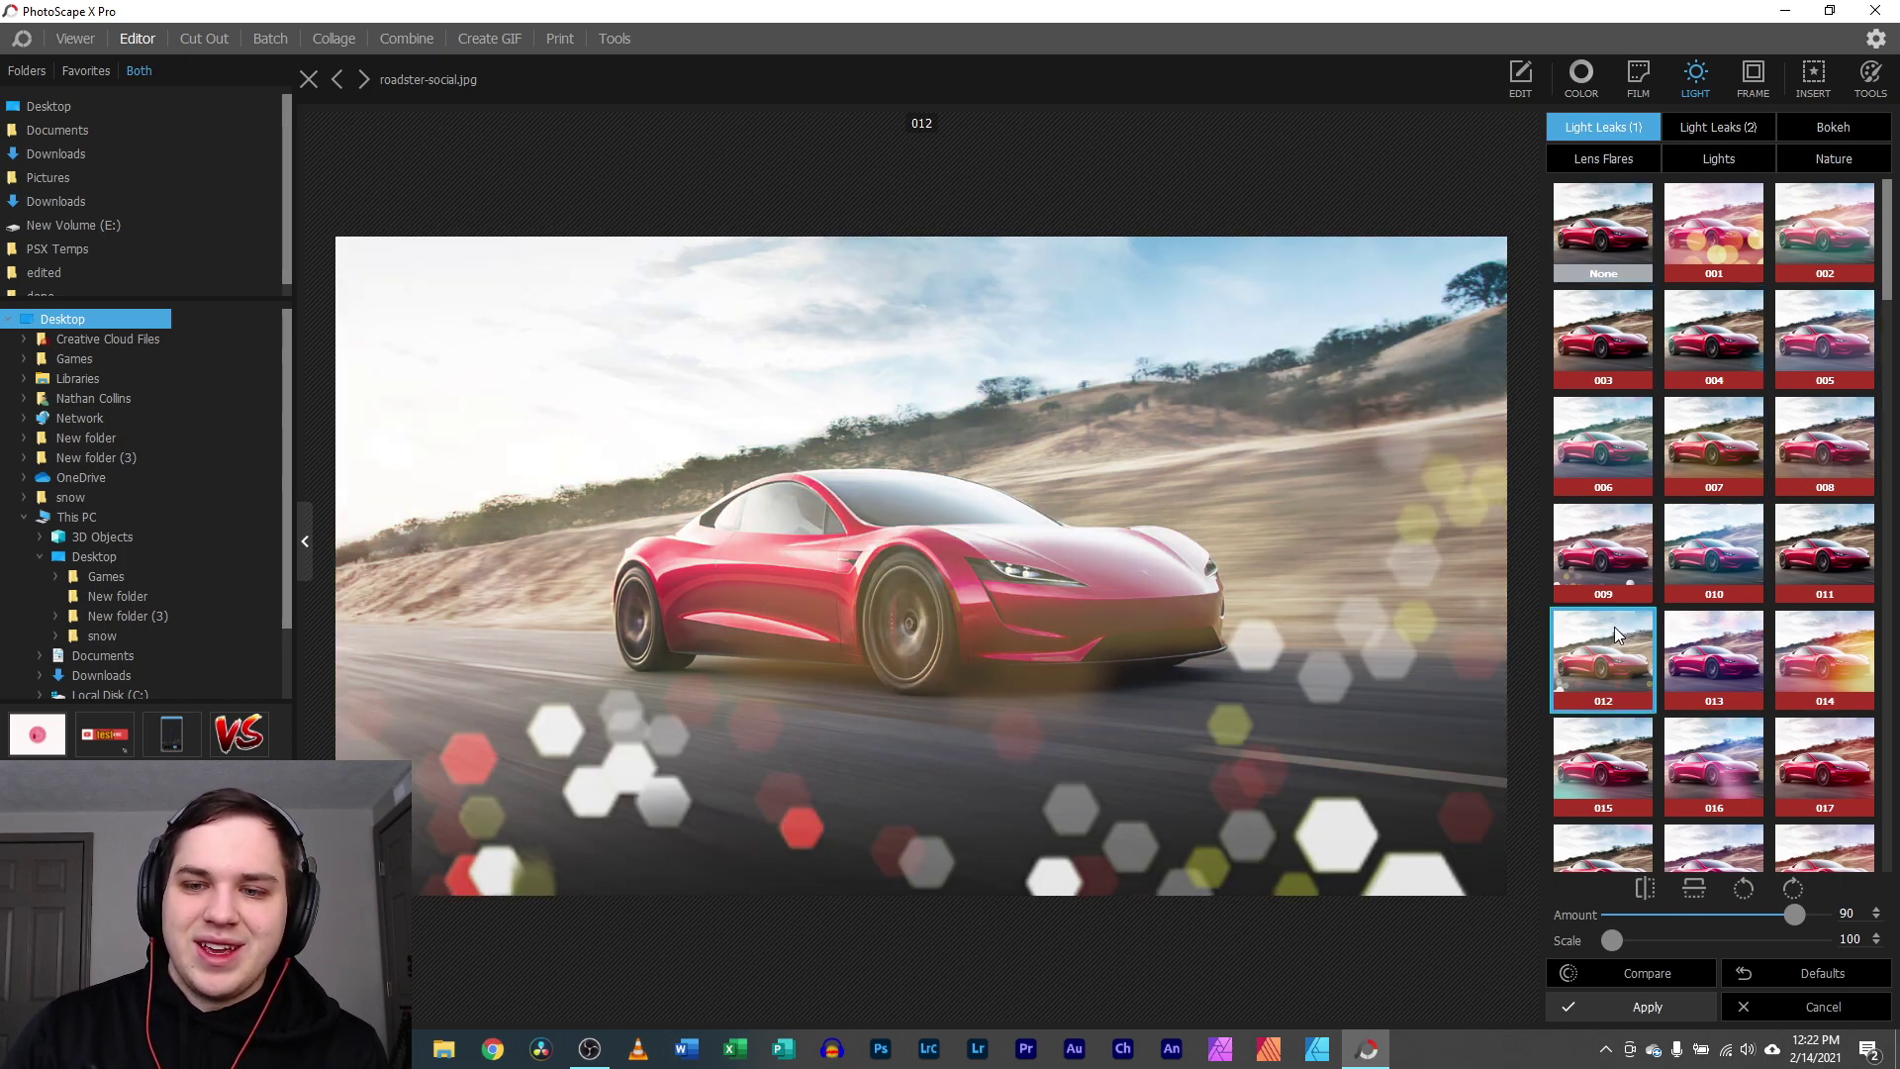
{"action": "left_click", "coordinate": [1811, 673]}
{"action": "left_click", "coordinate": [1738, 674]}
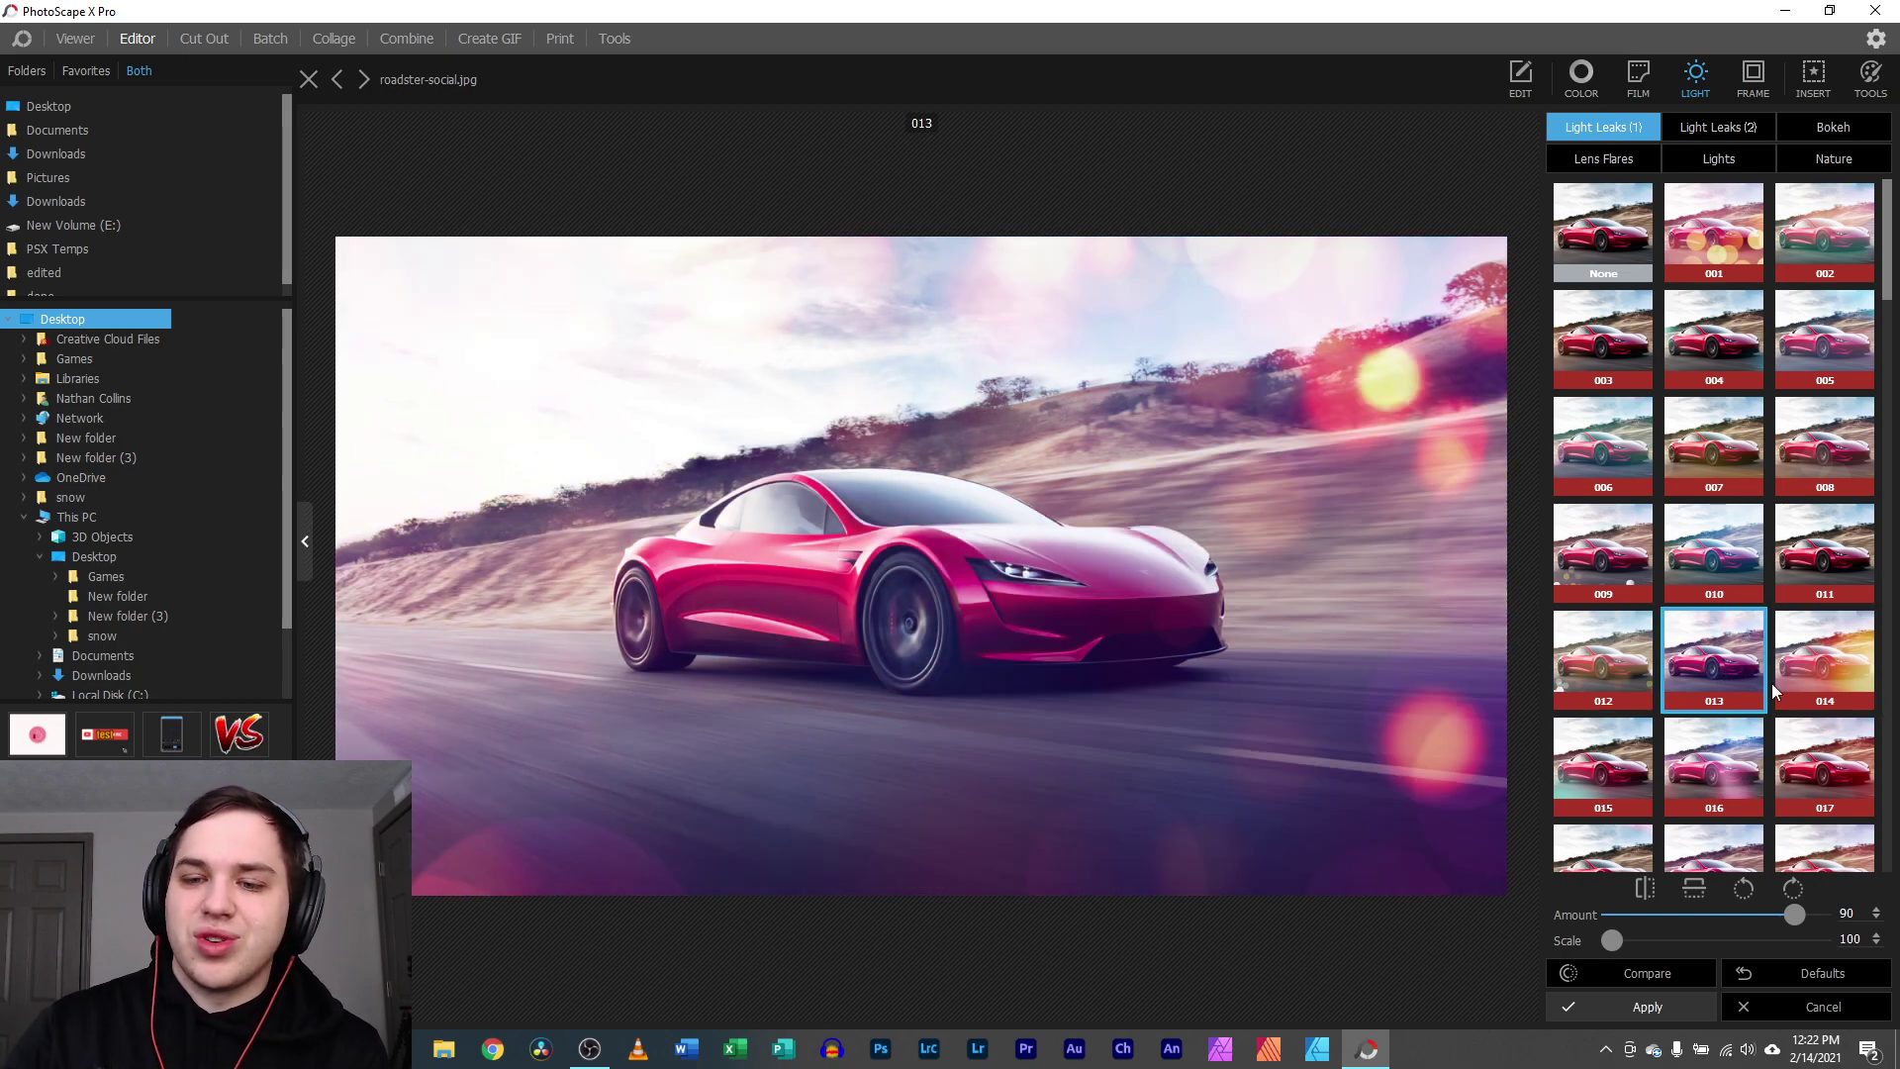
{"action": "left_click_drag", "start_coordinate": [1794, 915], "coordinate": [1747, 915]}
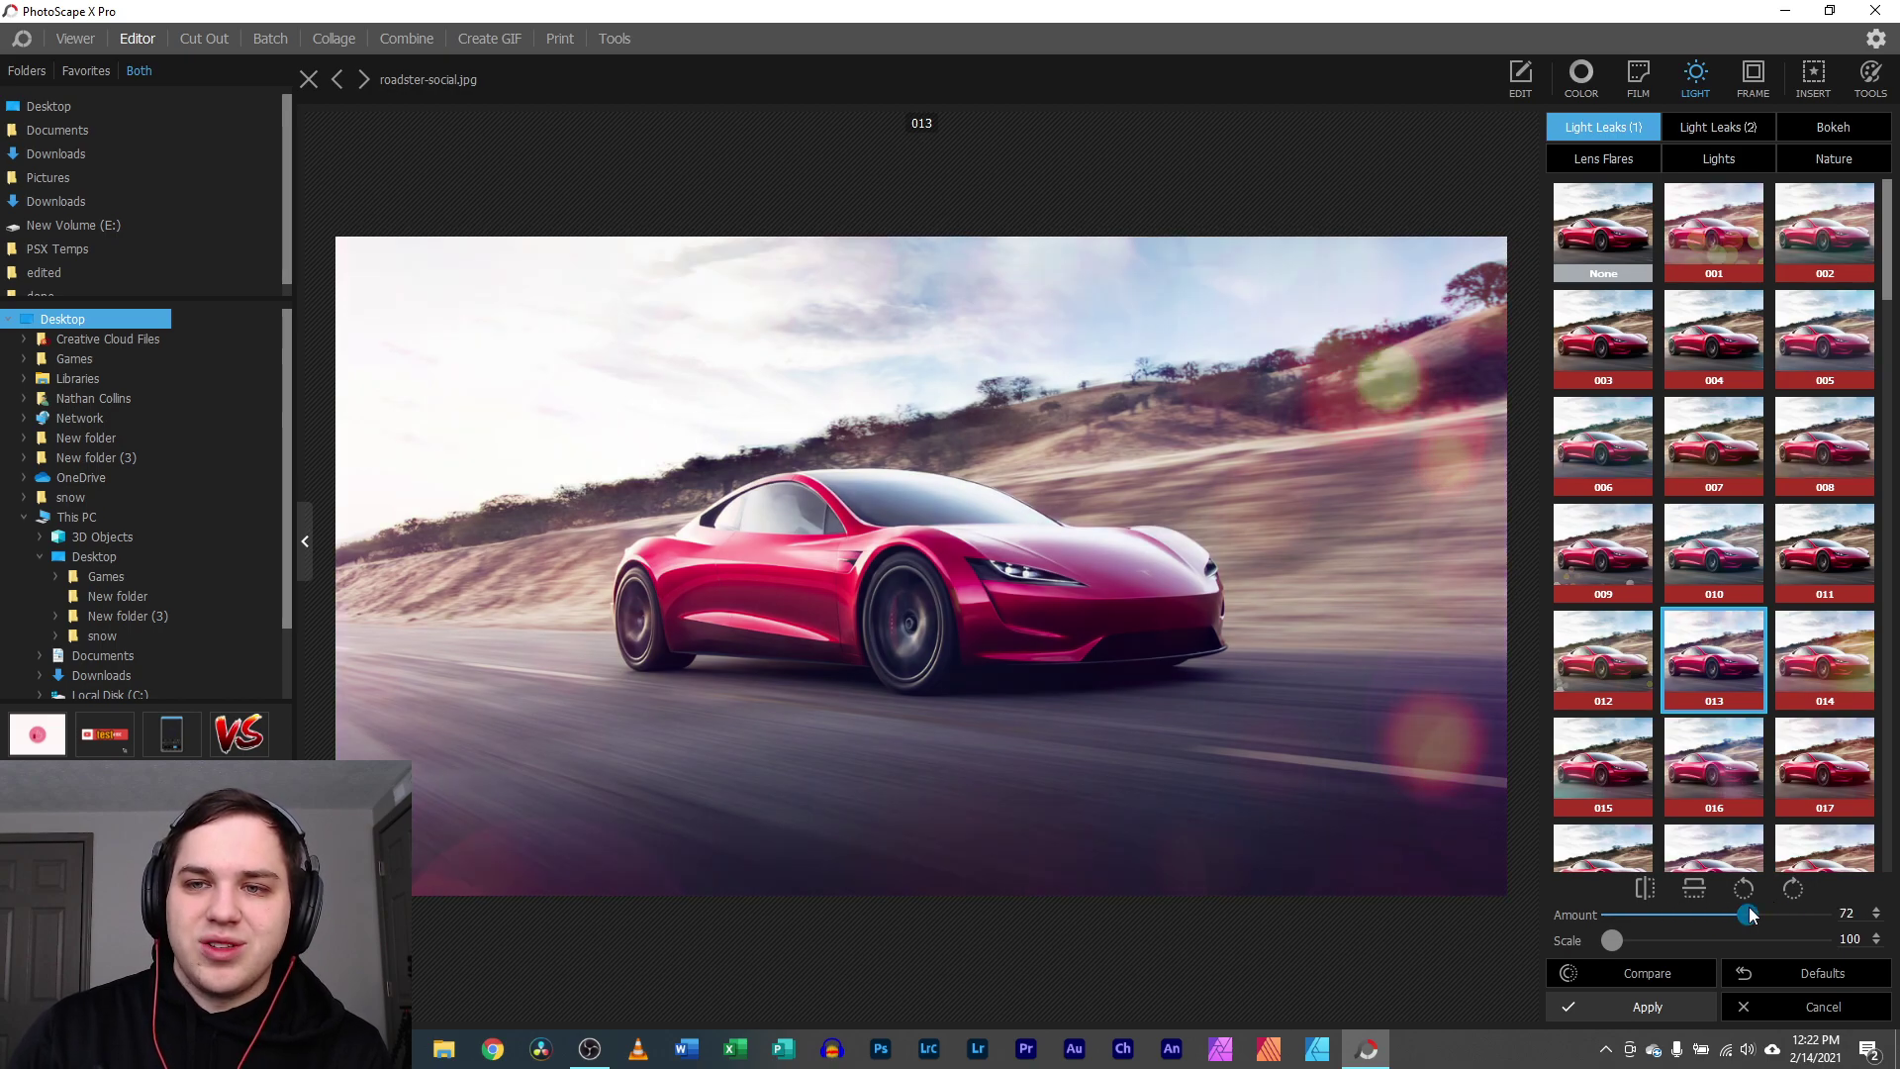
- Preview Light Leaks (2) 001 and 004, then place red leak 009 toward the lower right
{"action": "left_click", "coordinate": [1752, 128]}
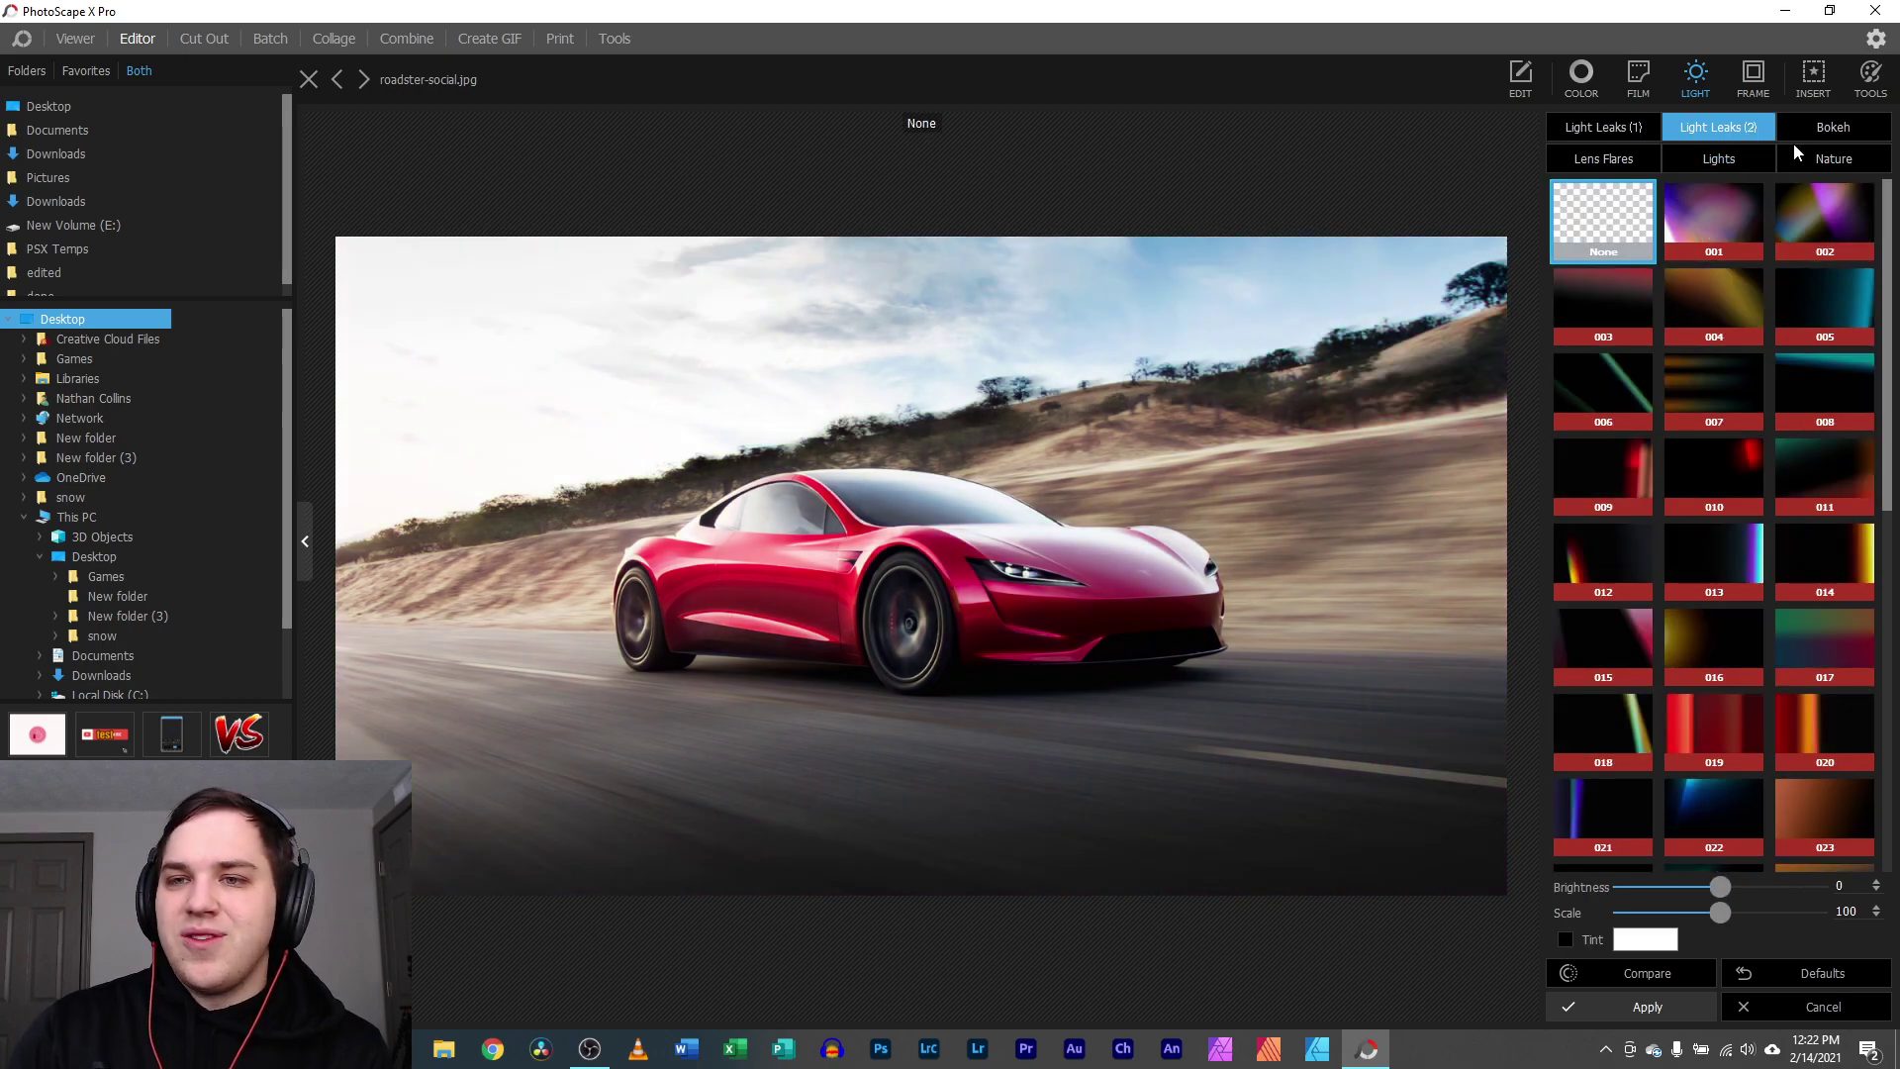
{"action": "left_click", "coordinate": [1726, 223]}
{"action": "left_click", "coordinate": [1730, 318]}
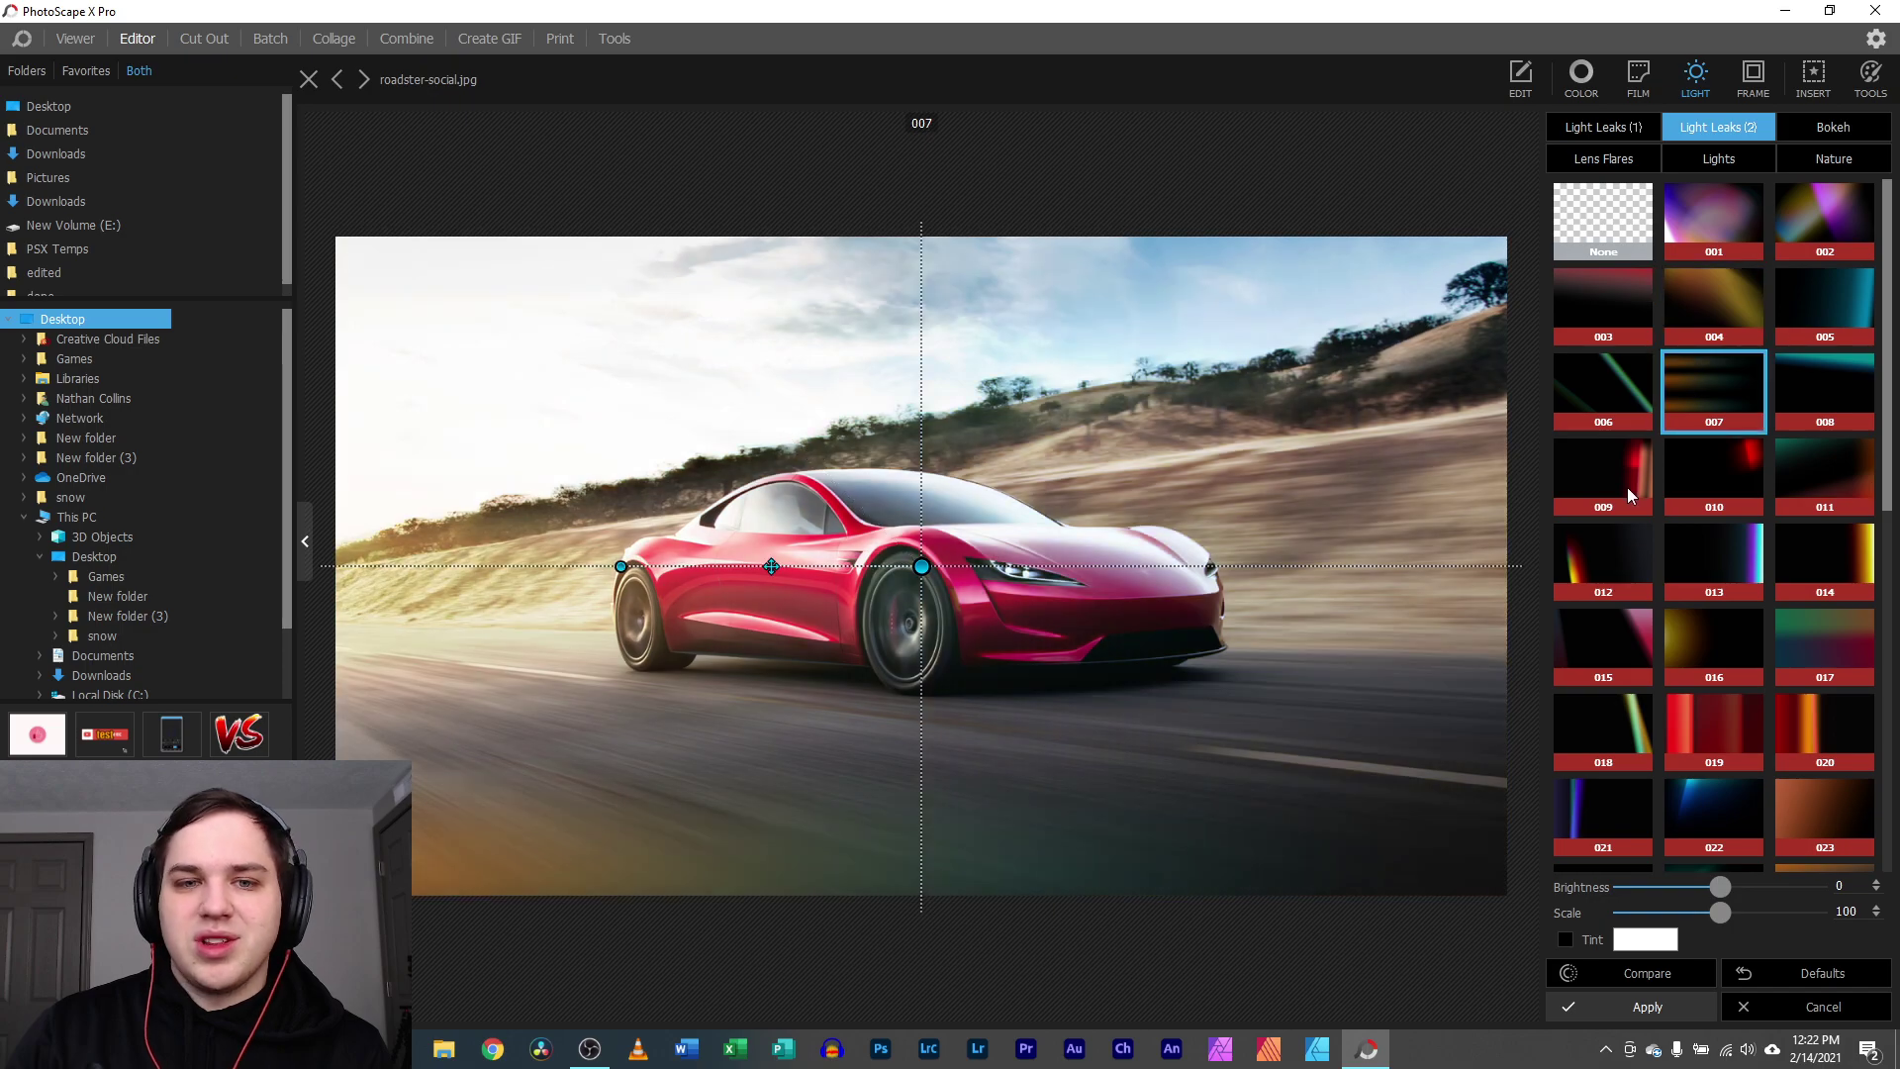
{"action": "left_click", "coordinate": [1629, 485]}
{"action": "left_click_drag", "start_coordinate": [921, 566], "coordinate": [1007, 503]}
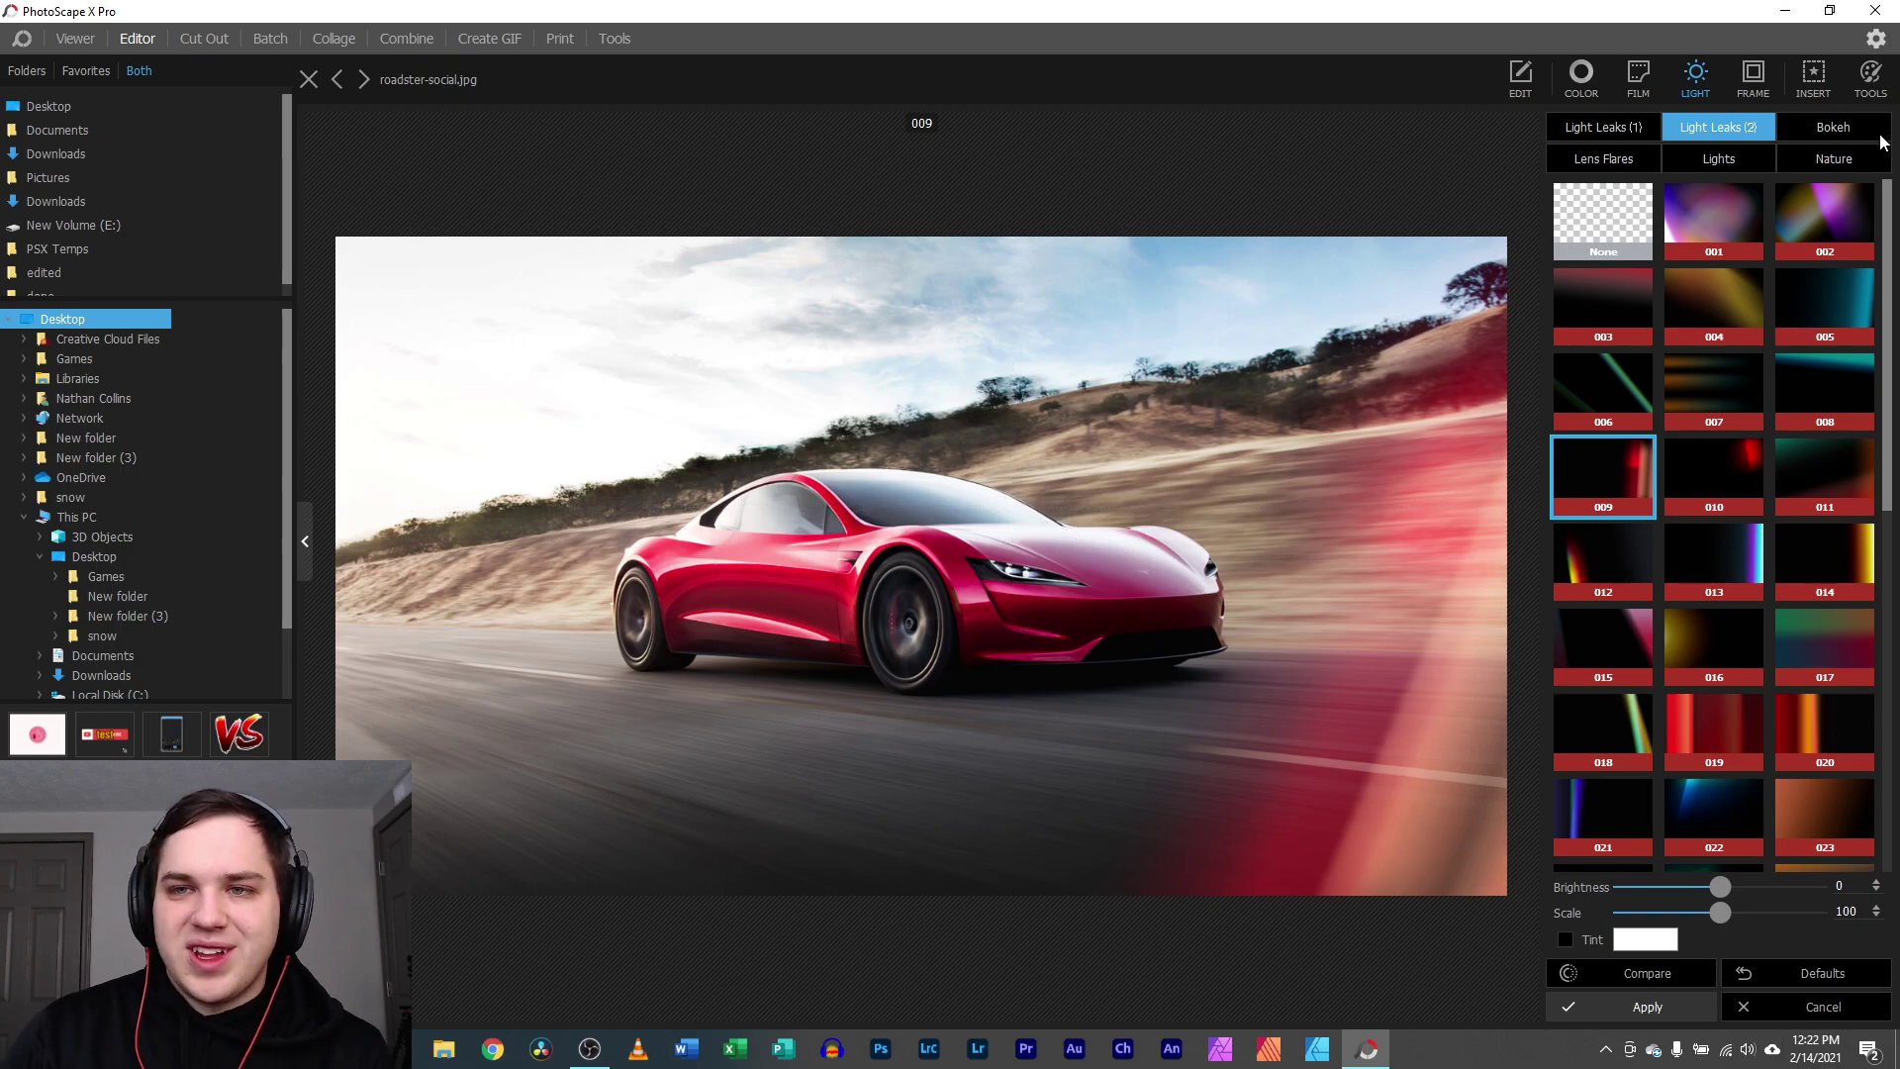
- Preview bokeh 001 and 002, then cancel the light effects, leaving the photo unchanged
{"action": "left_click", "coordinate": [1831, 127]}
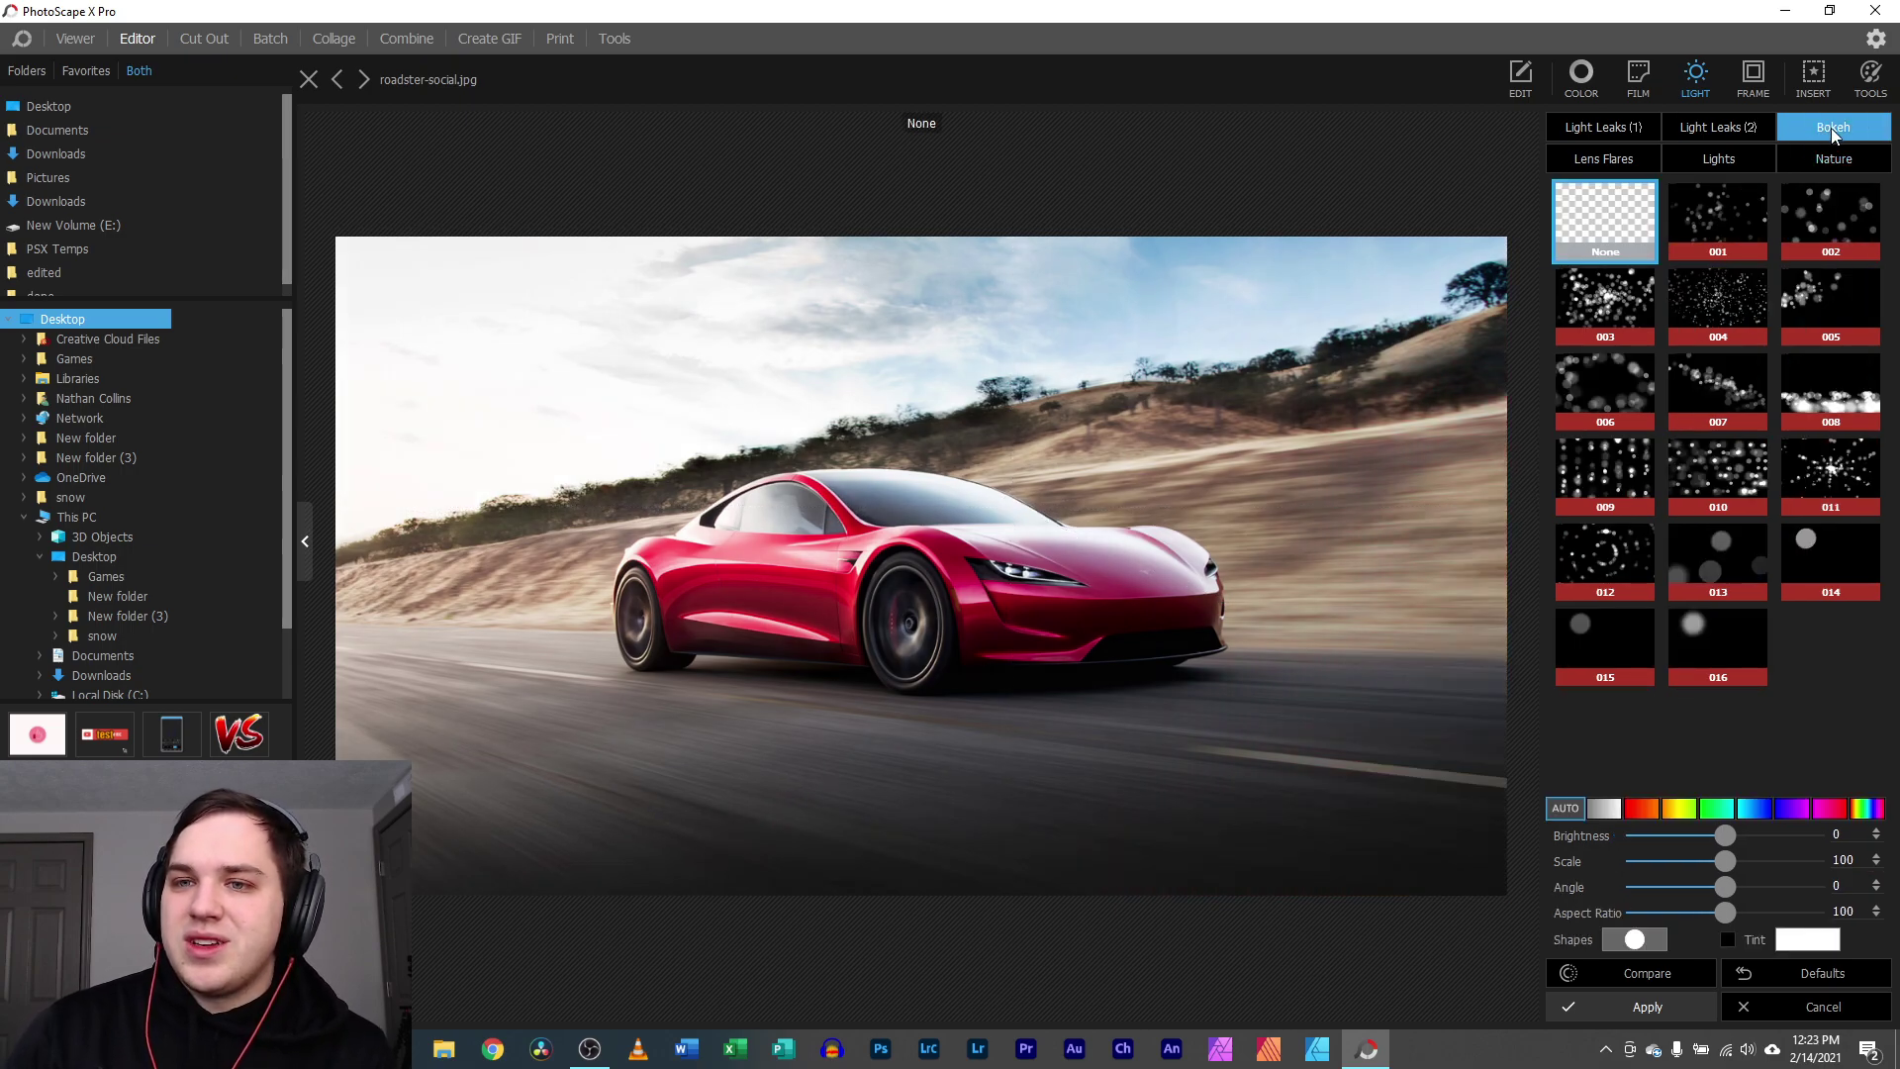
{"action": "left_click", "coordinate": [1756, 204]}
{"action": "left_click", "coordinate": [1871, 250]}
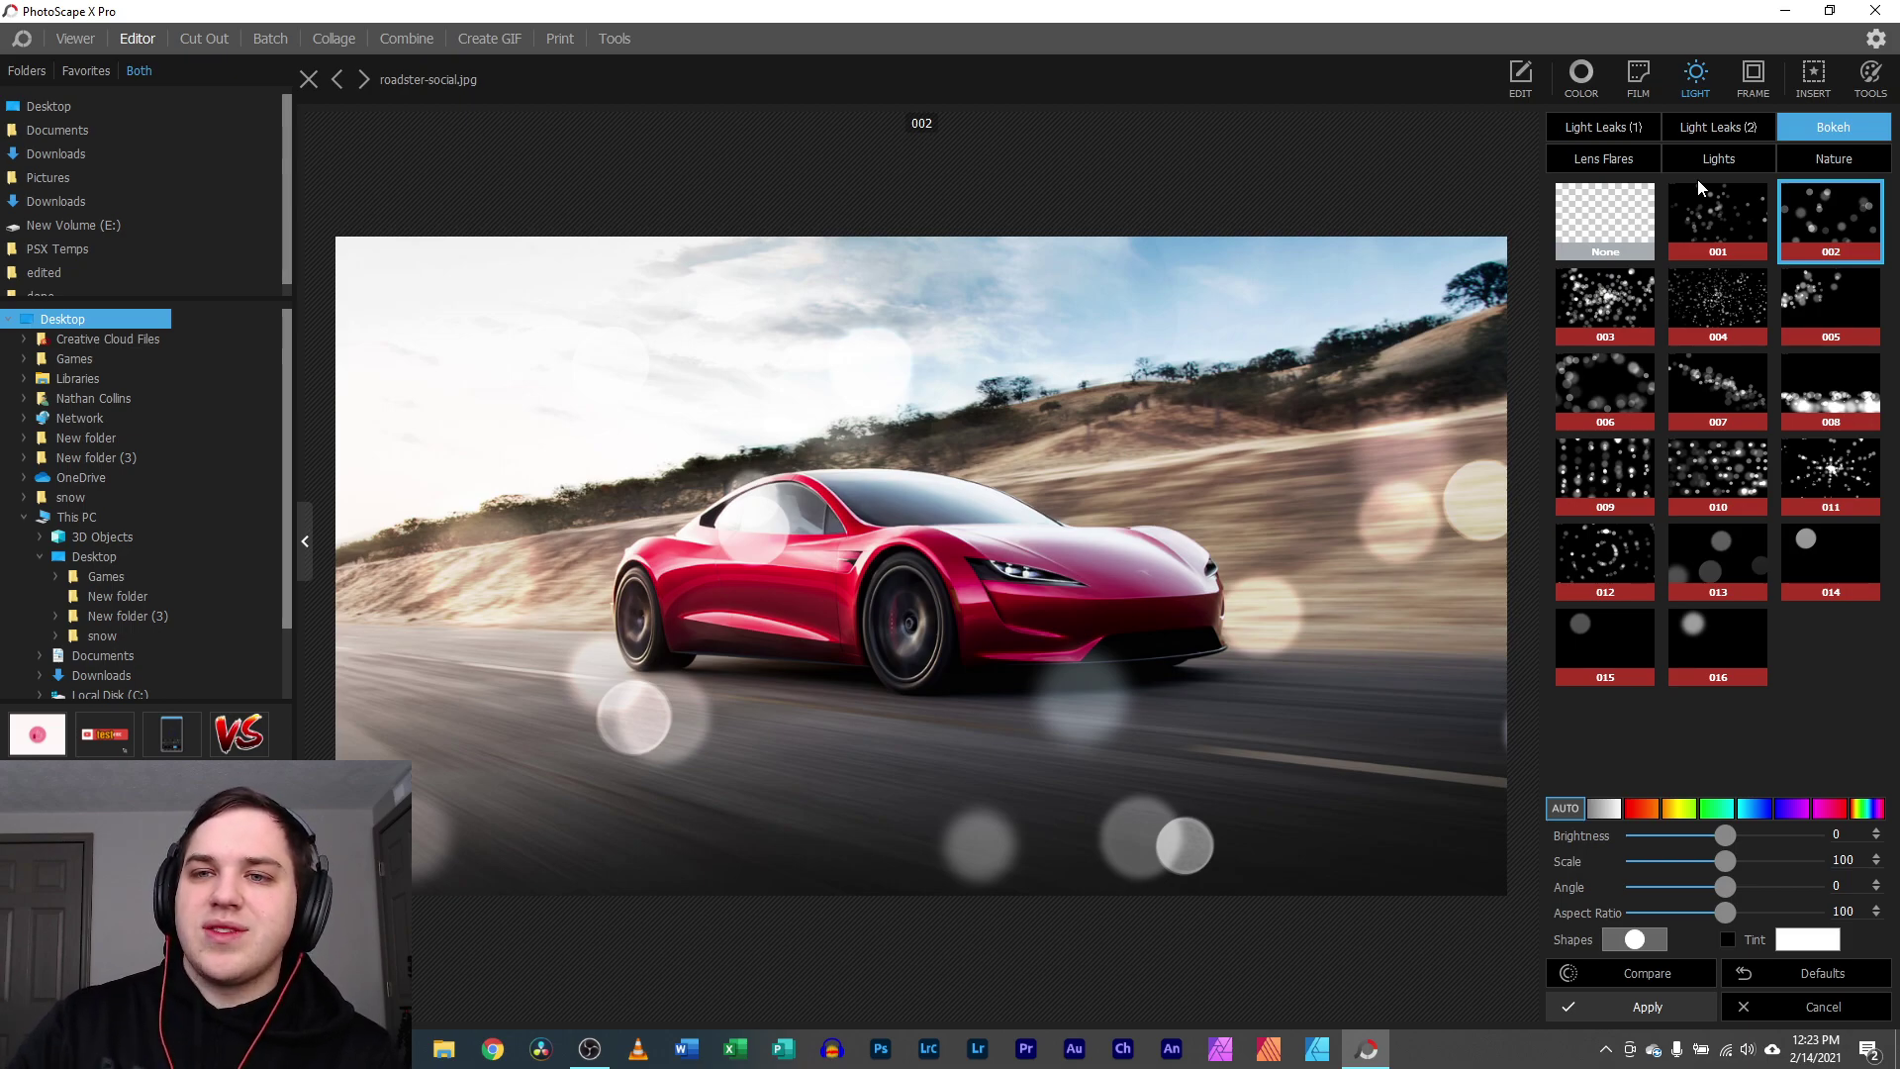
{"action": "left_click", "coordinate": [1777, 1004]}
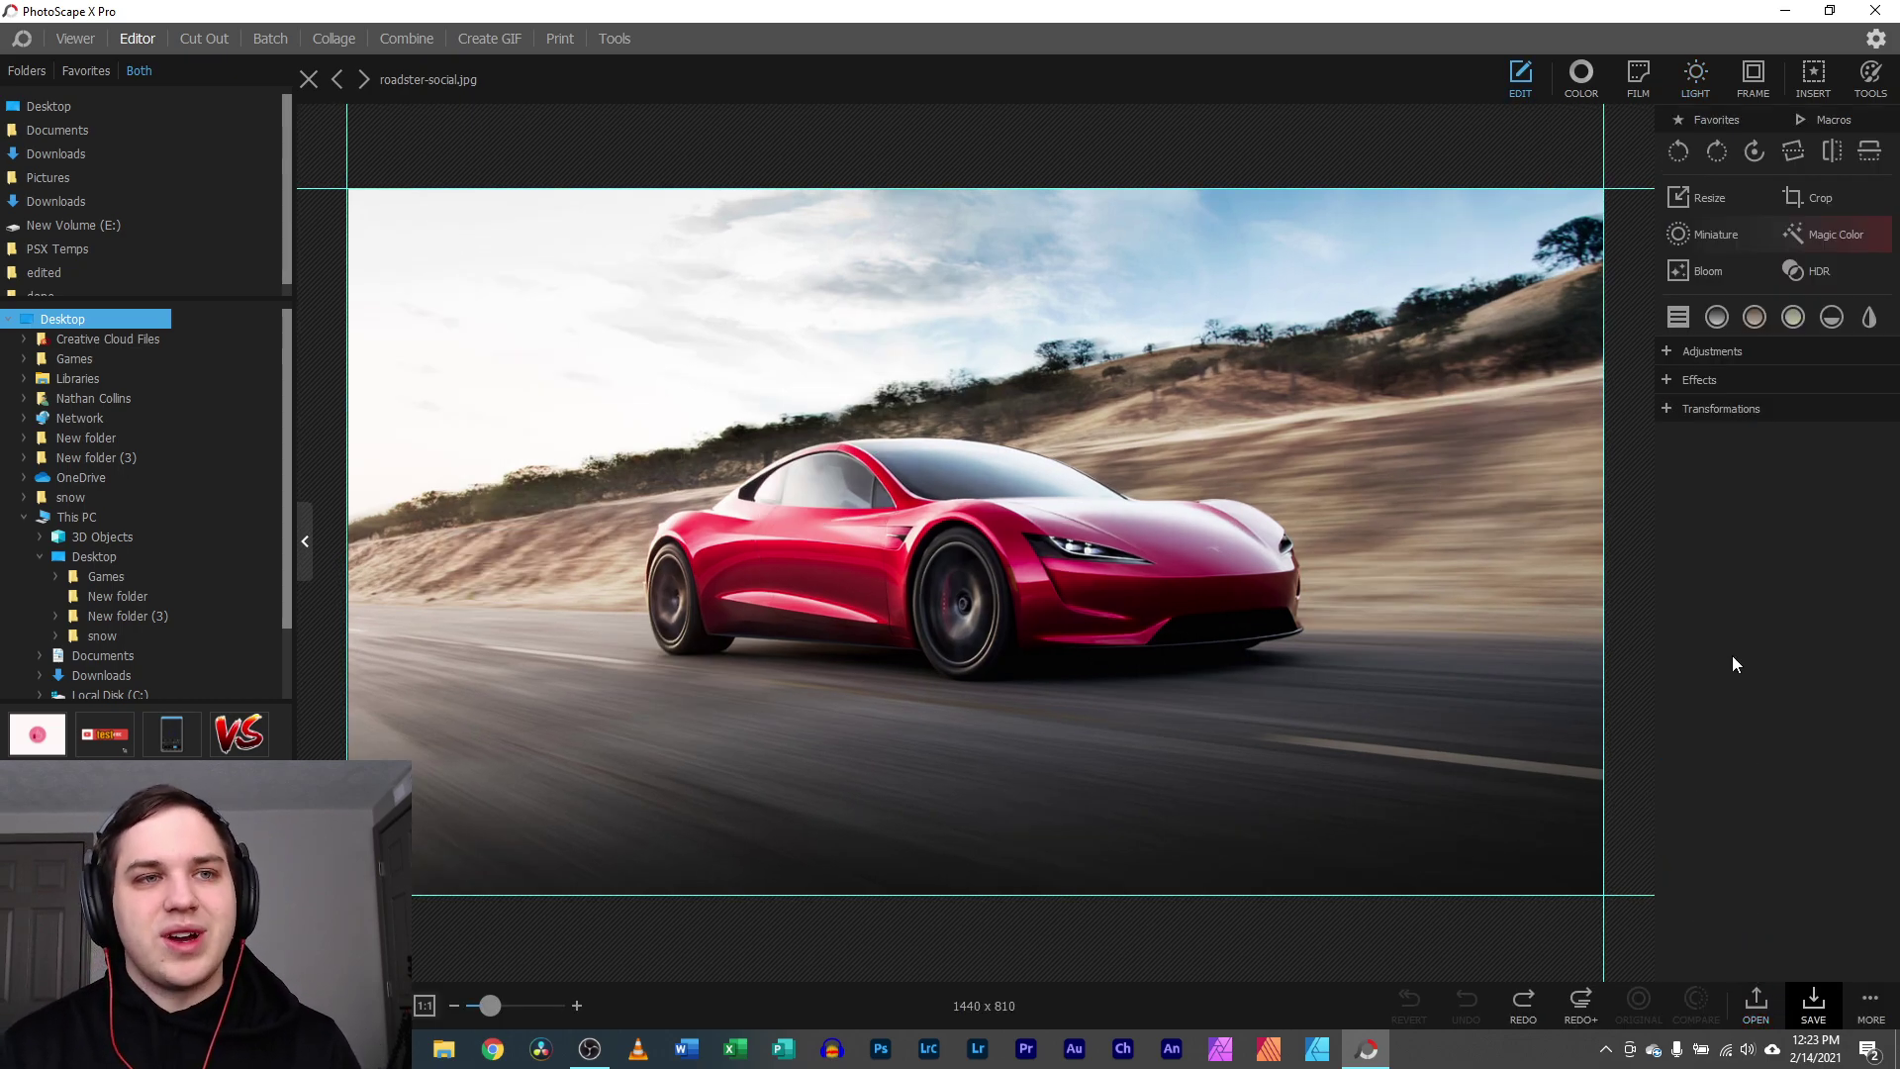
- Check the saved macros dropdown, then bring up the Film presets
{"action": "left_click", "coordinate": [1837, 121]}
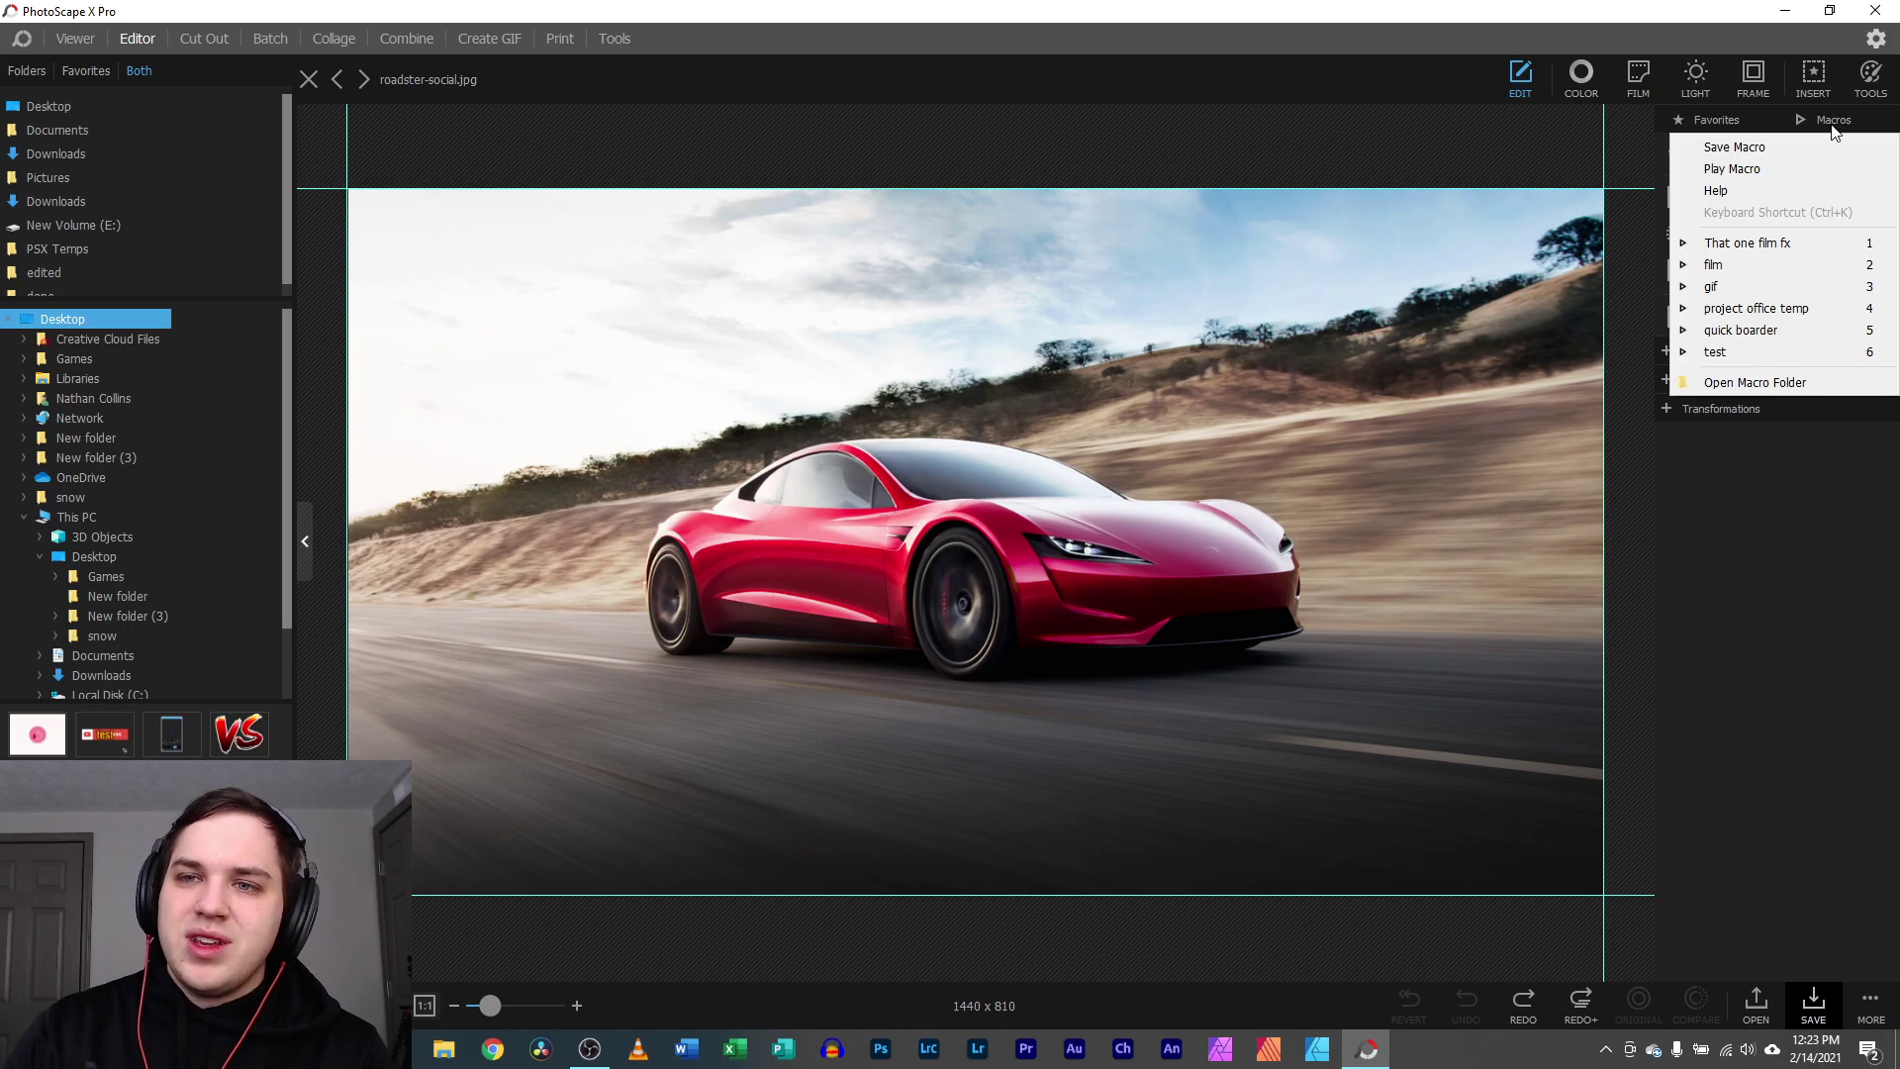
{"action": "left_click", "coordinate": [1639, 77]}
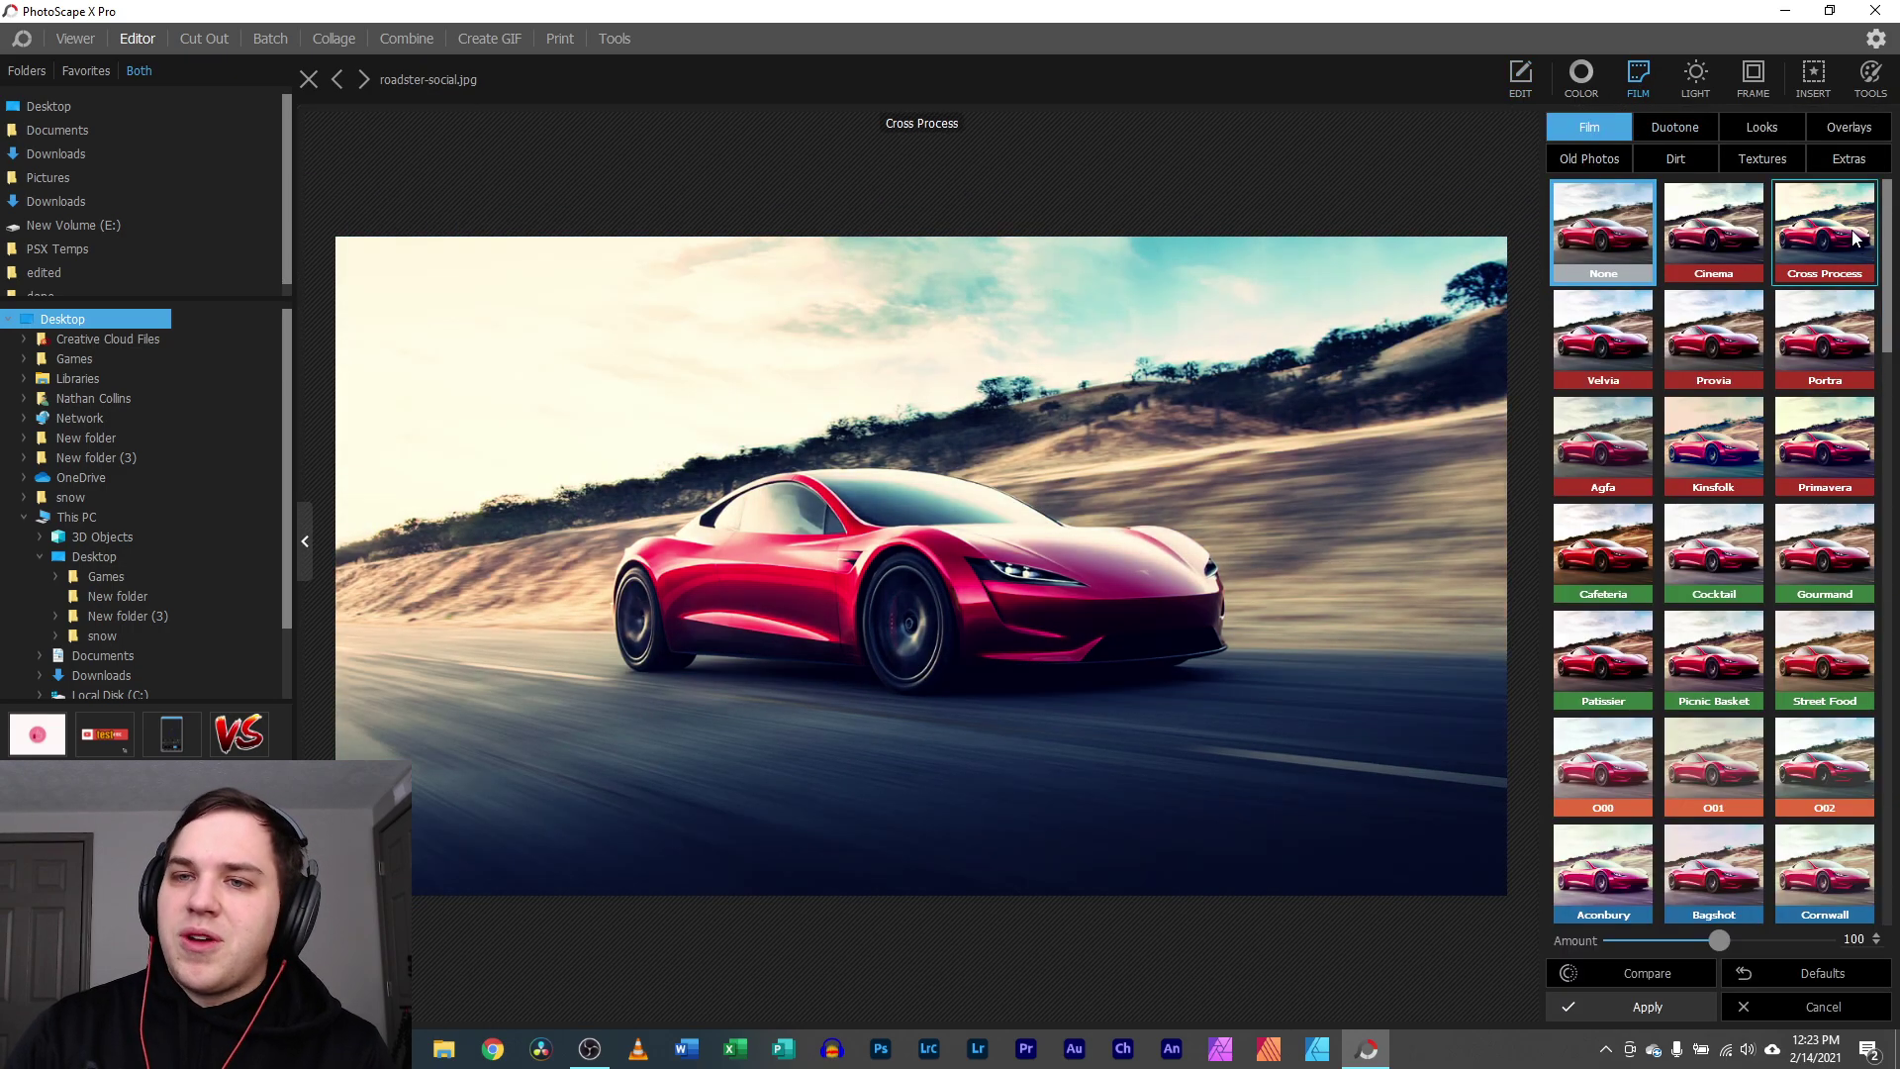
- Compare film looks C03, B03 and G01, then settle on F01
{"action": "left_click_drag", "start_coordinate": [1890, 235], "coordinate": [1890, 547]}
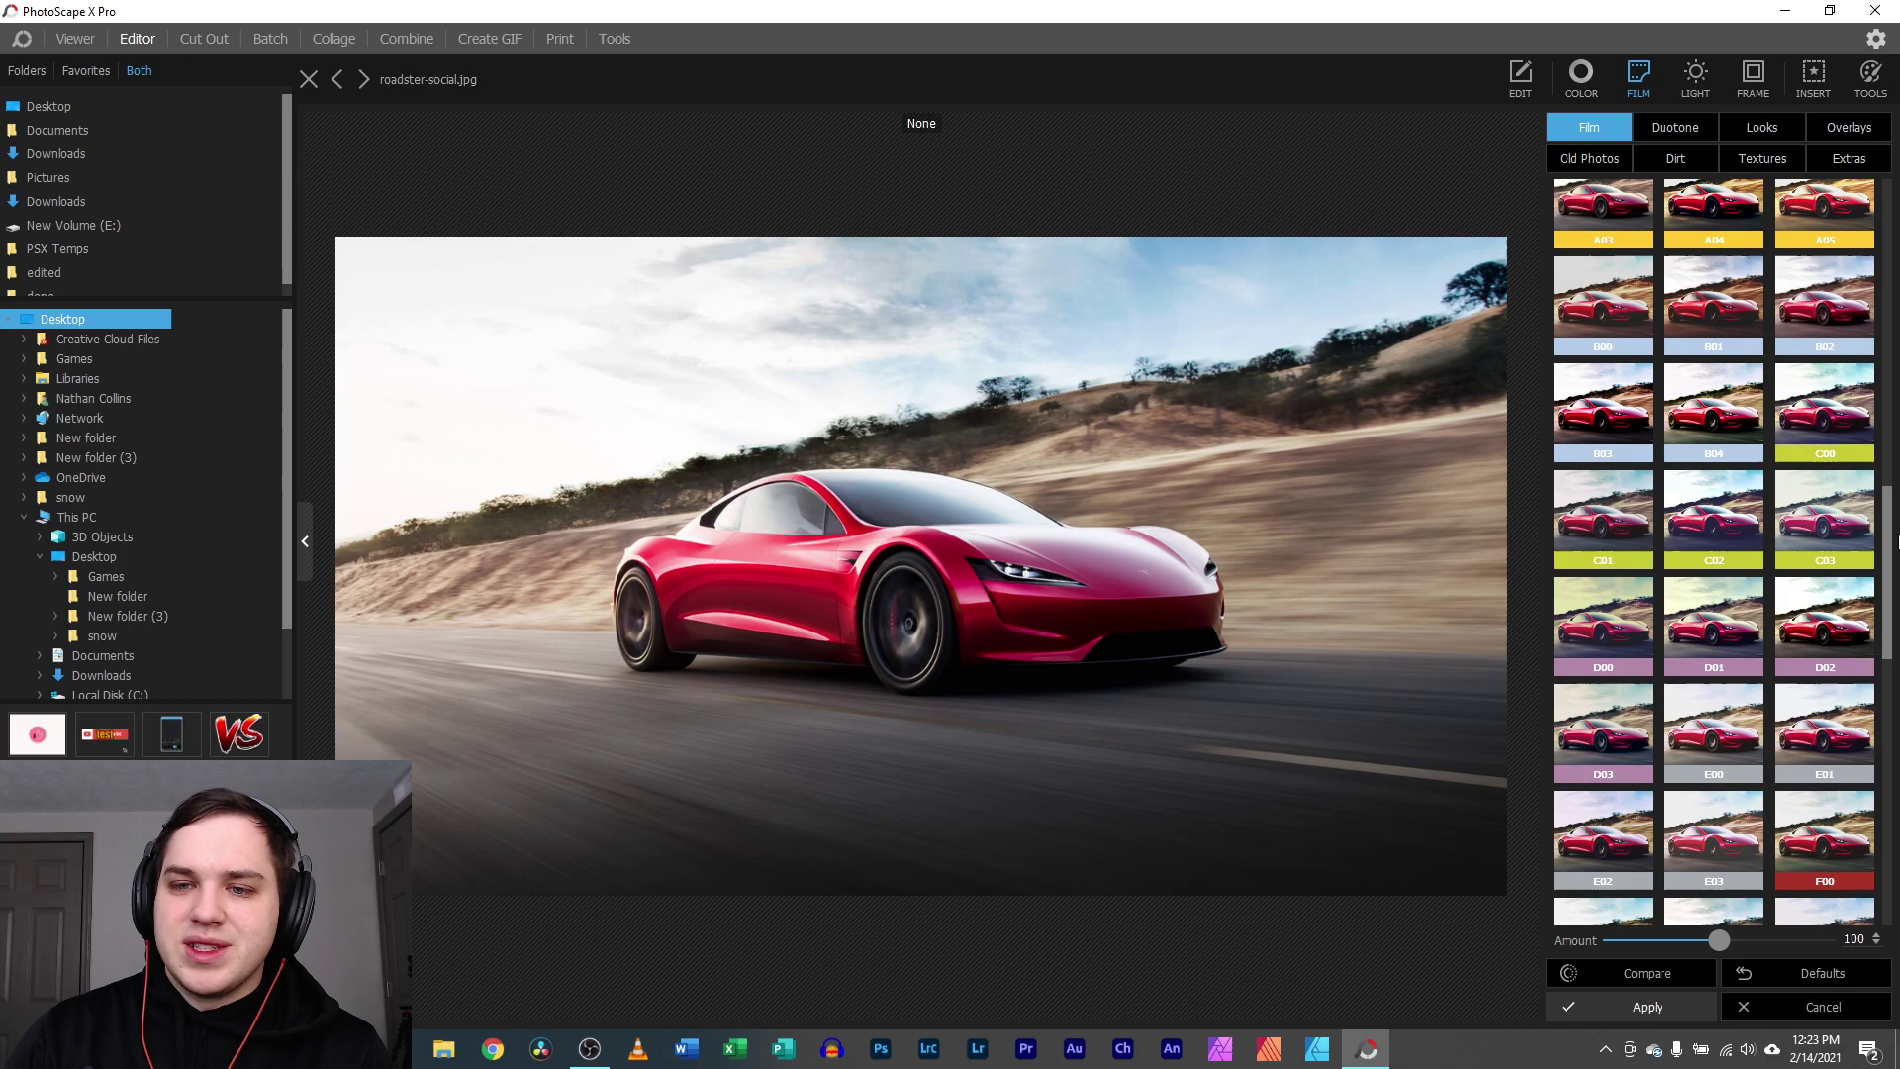
{"action": "left_click", "coordinate": [1836, 520]}
{"action": "left_click", "coordinate": [1584, 396]}
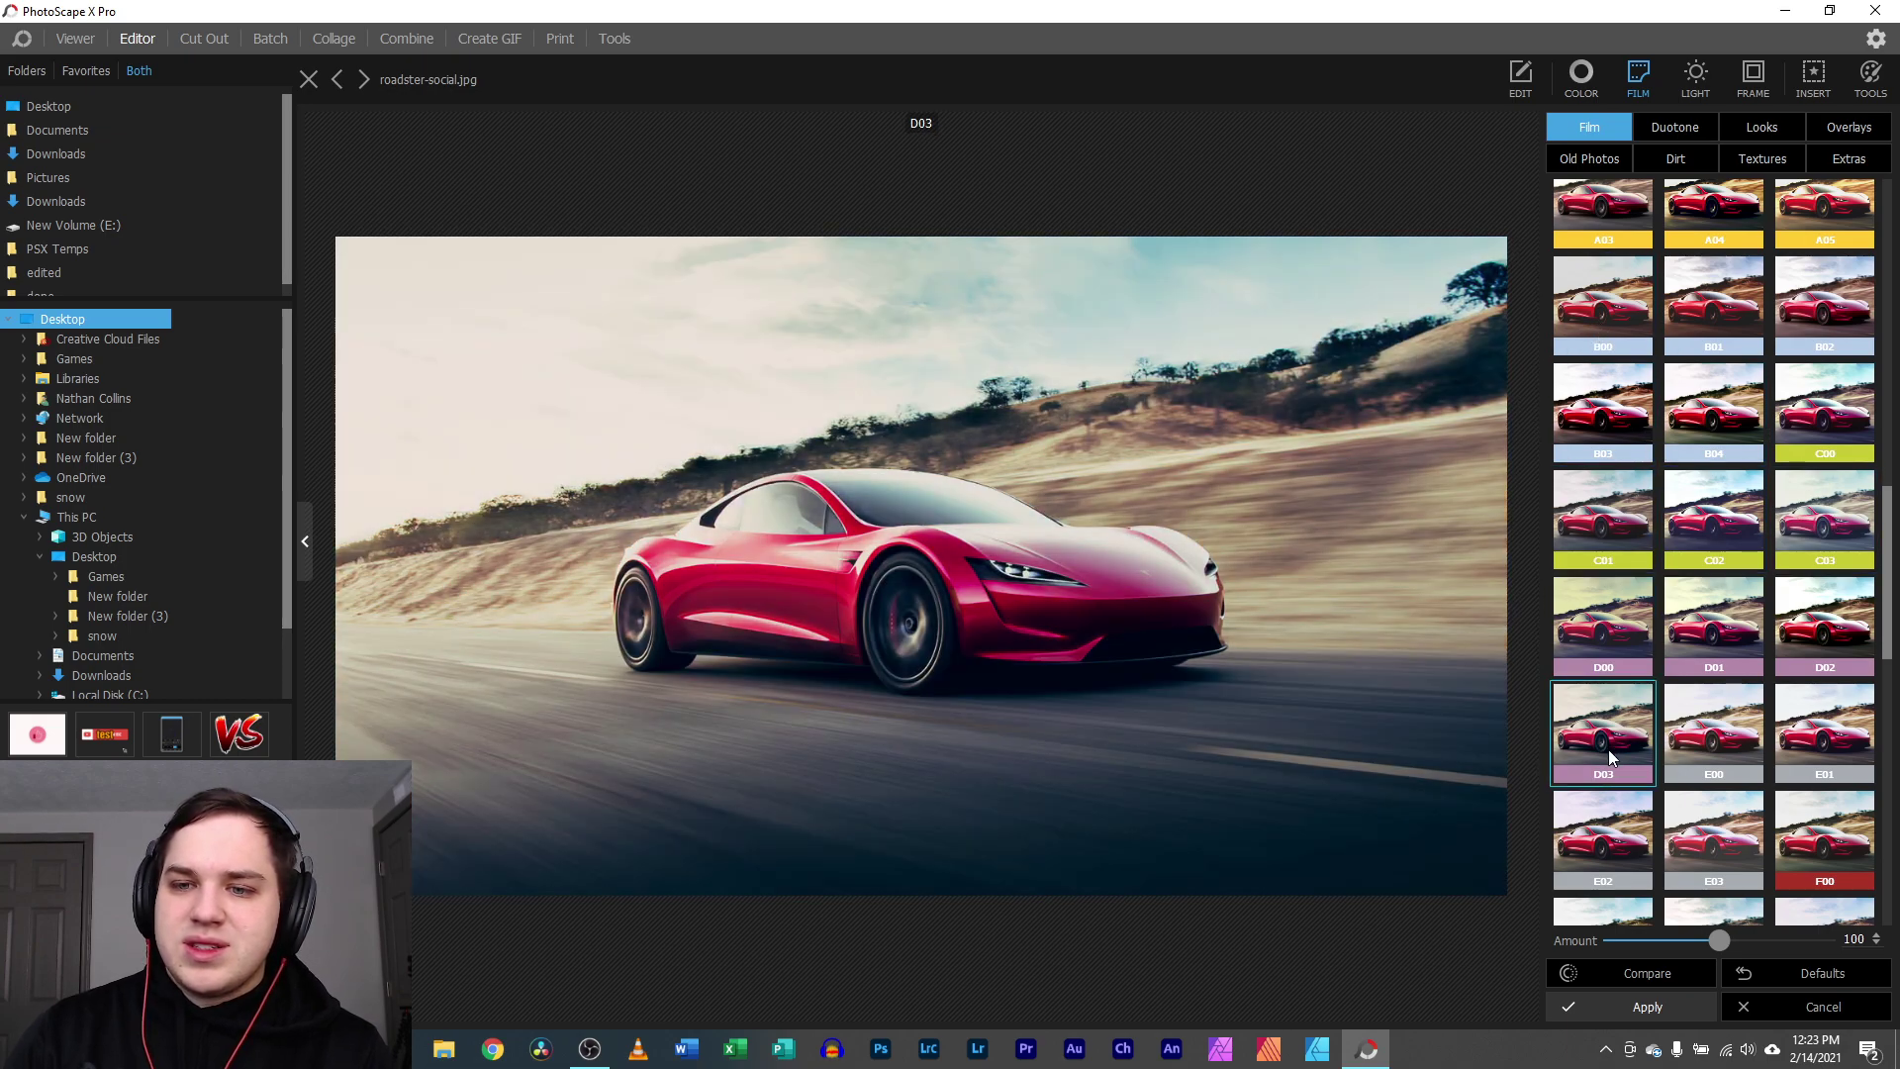
{"action": "scroll", "coordinate": [1613, 713], "scroll_direction": "down", "scroll_amount": 3}
{"action": "left_click", "coordinate": [1618, 714]}
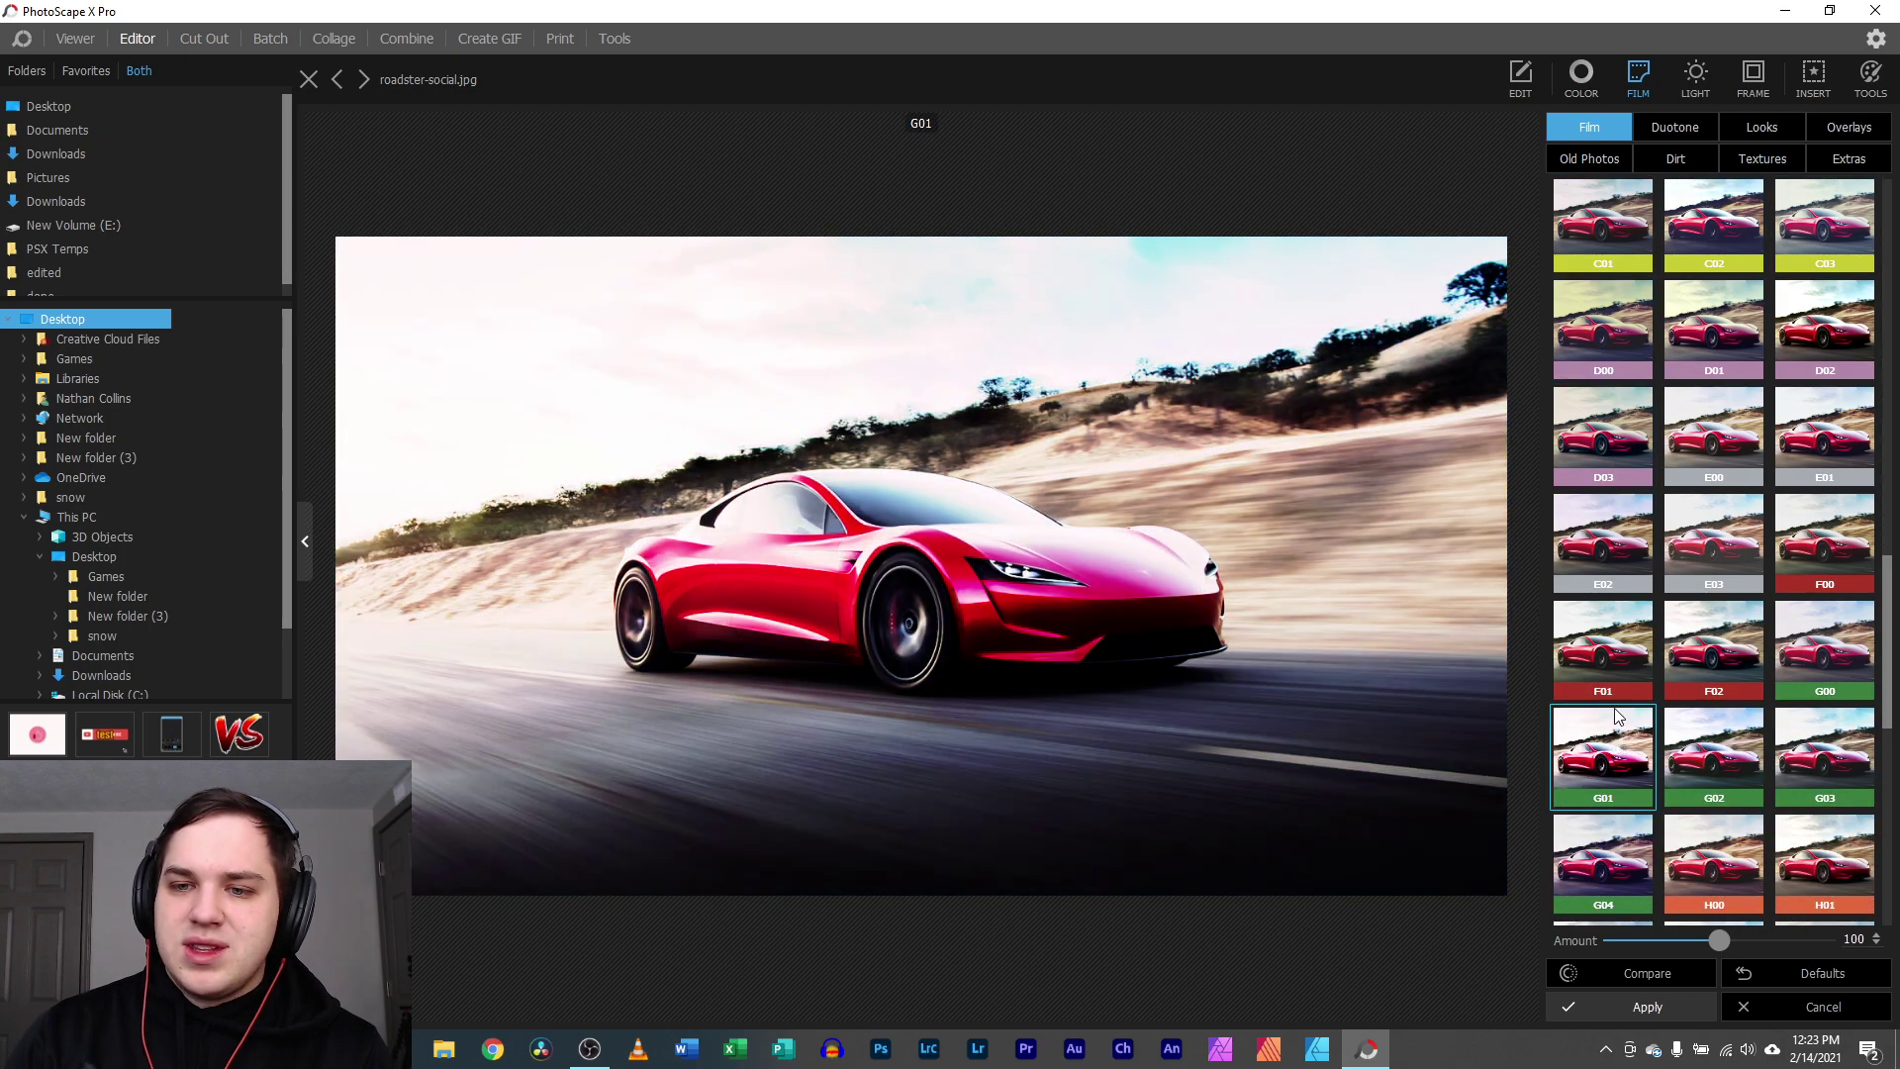
{"action": "left_click", "coordinate": [1609, 673]}
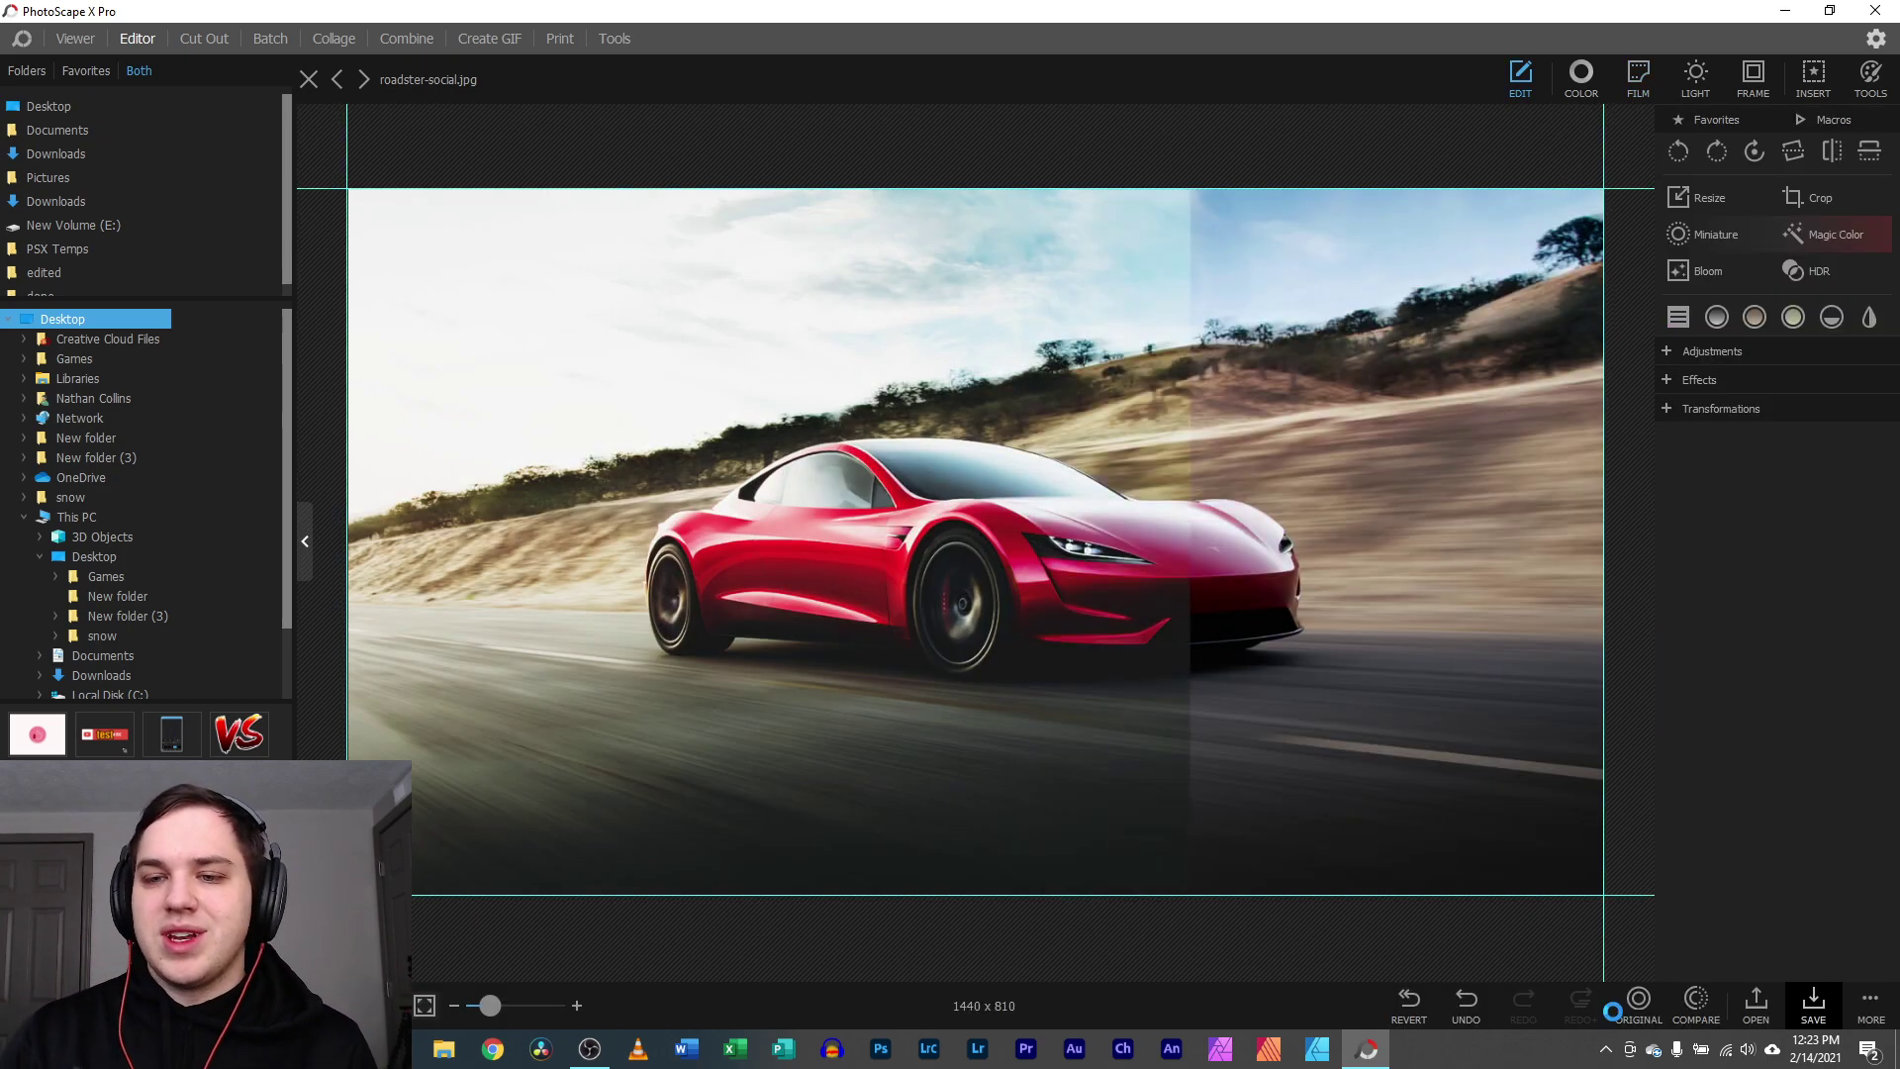
- Apply the F01 film look and start saving the Film filter as a macro
{"action": "left_click", "coordinate": [1618, 1007]}
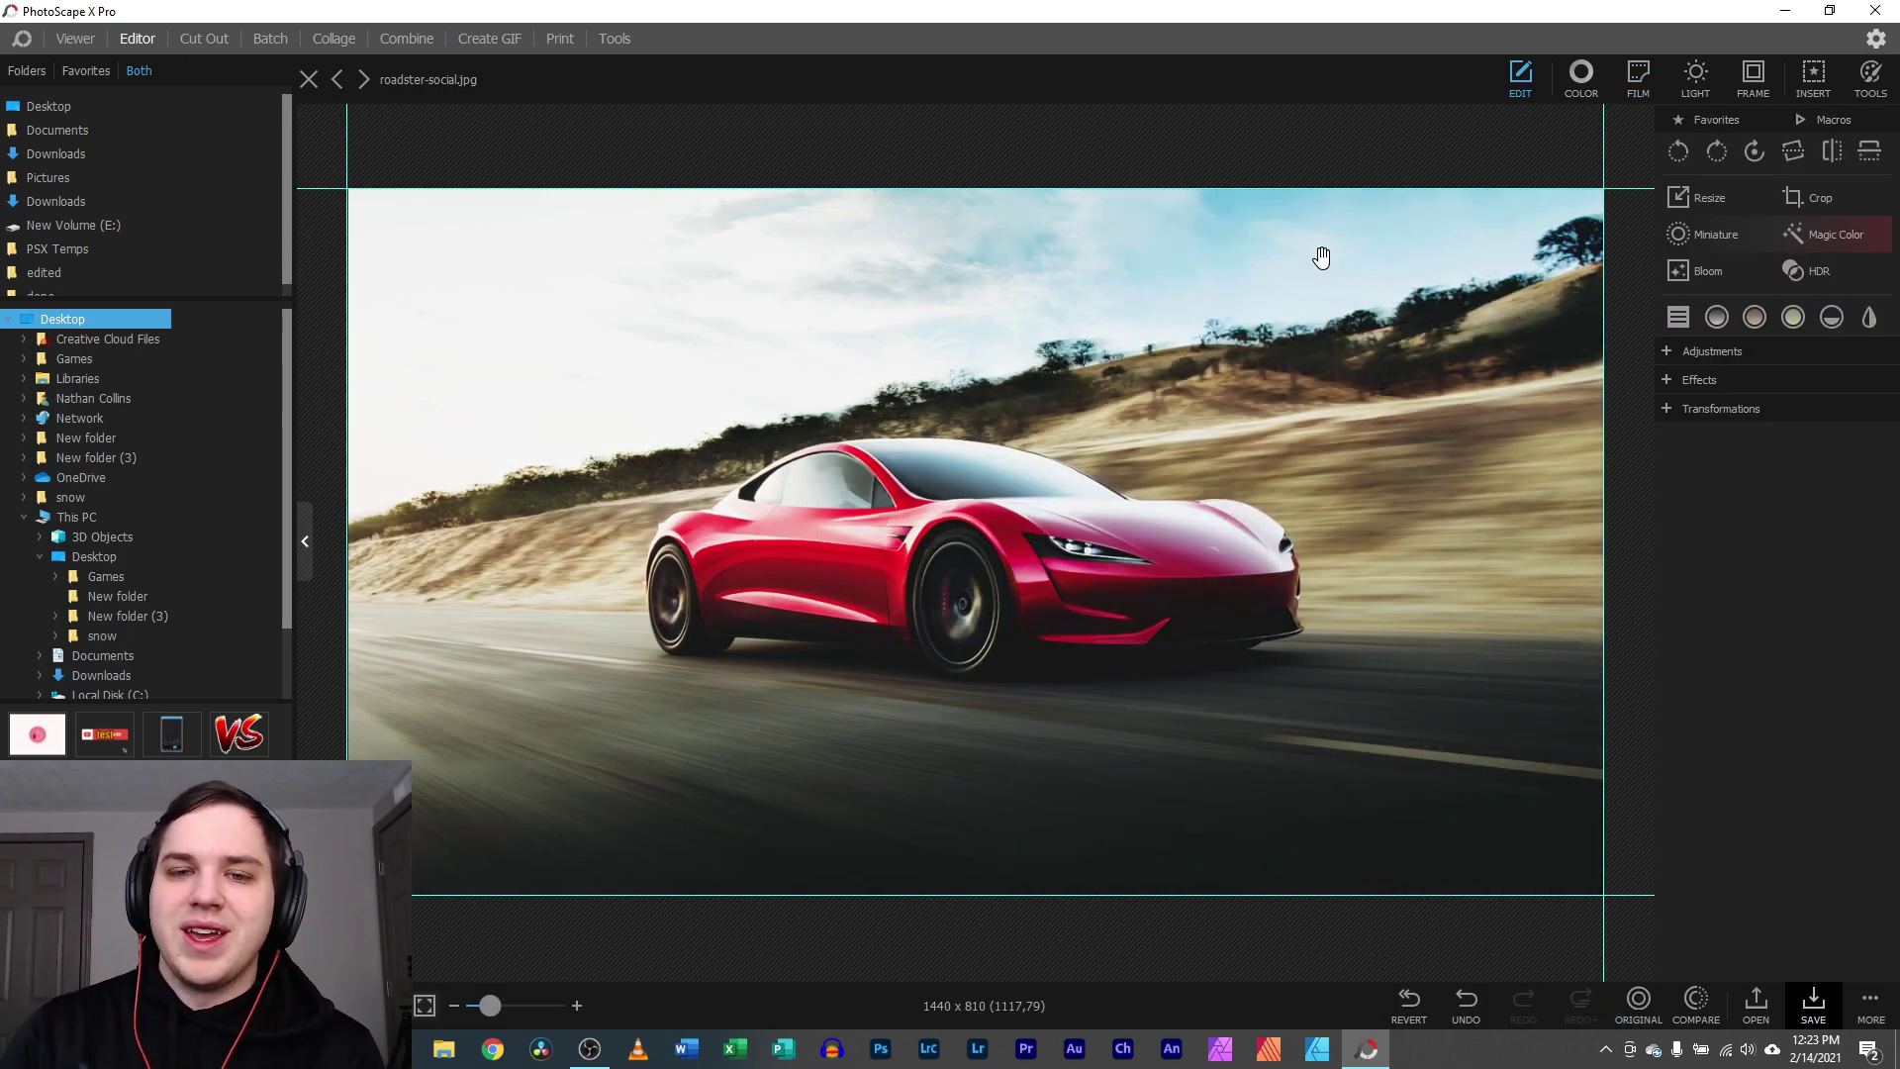
{"action": "left_click", "coordinate": [1821, 117]}
{"action": "left_click", "coordinate": [1803, 148]}
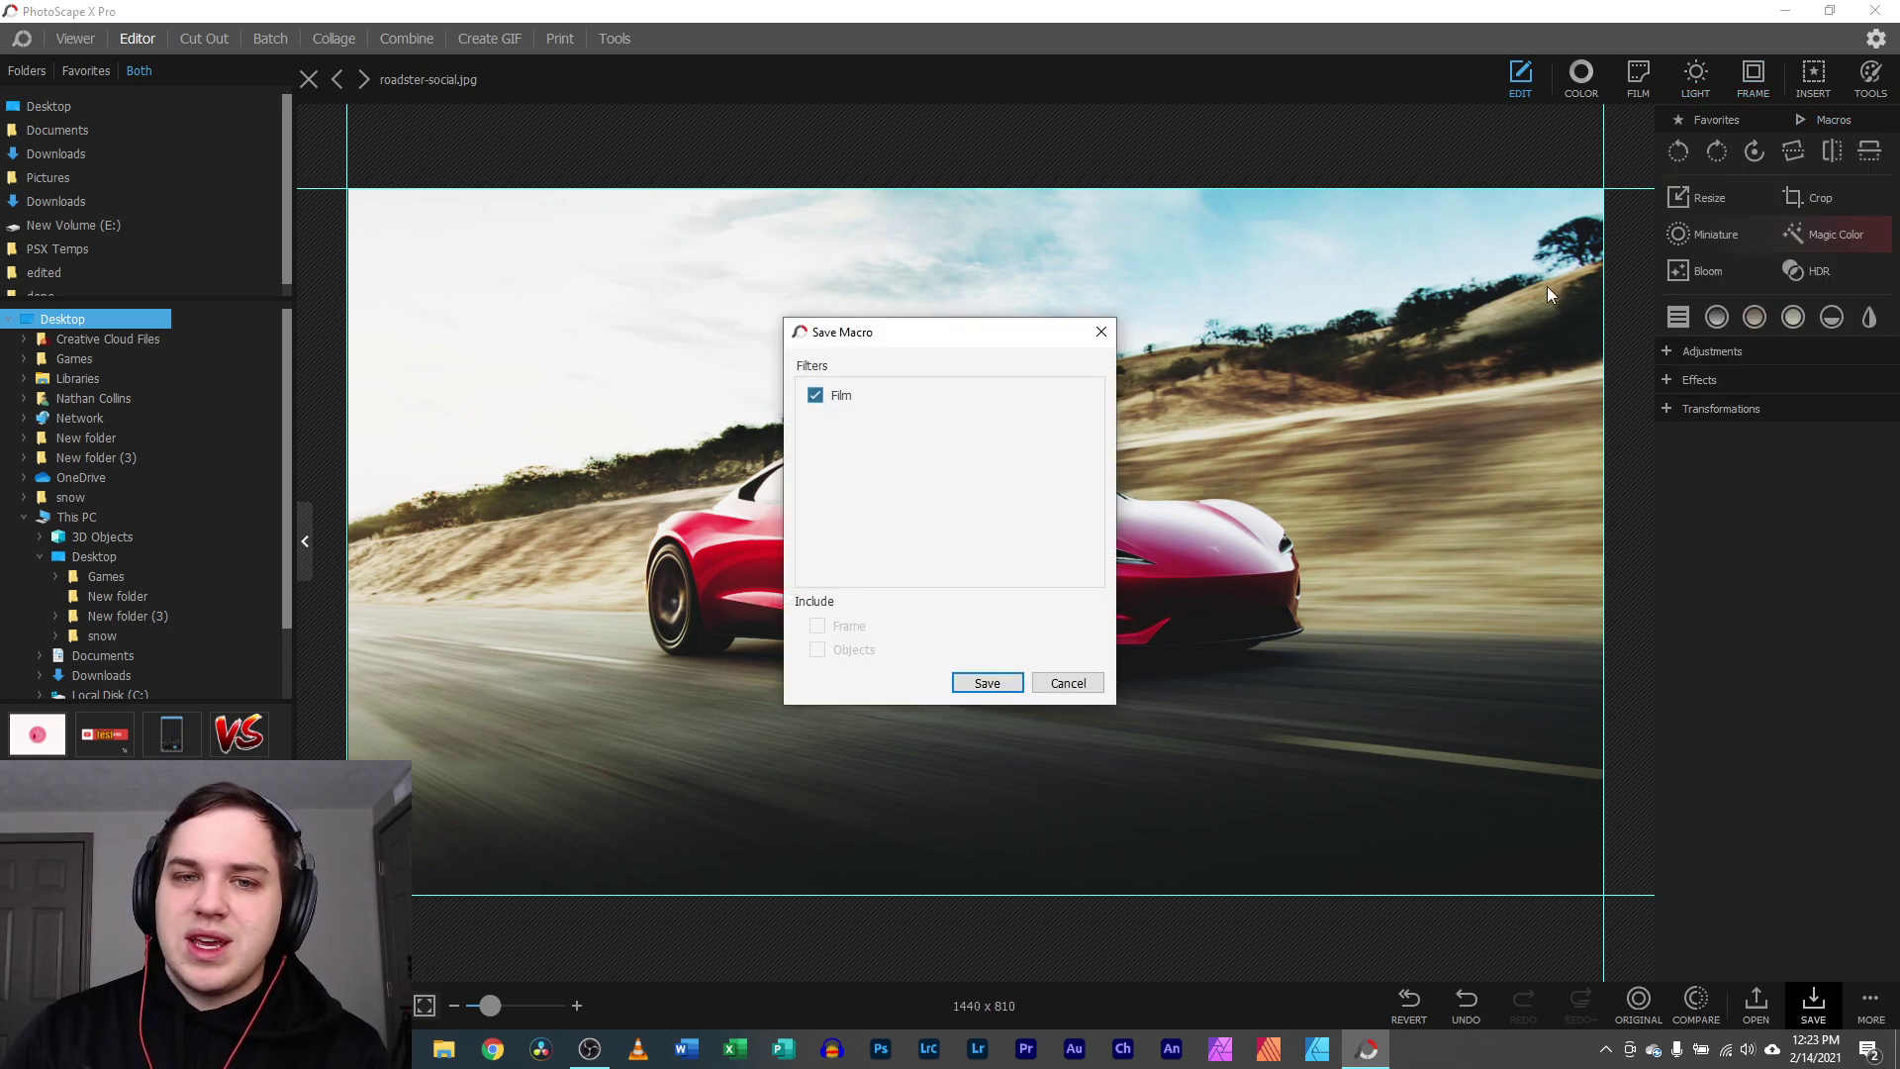
{"action": "left_click", "coordinate": [988, 682]}
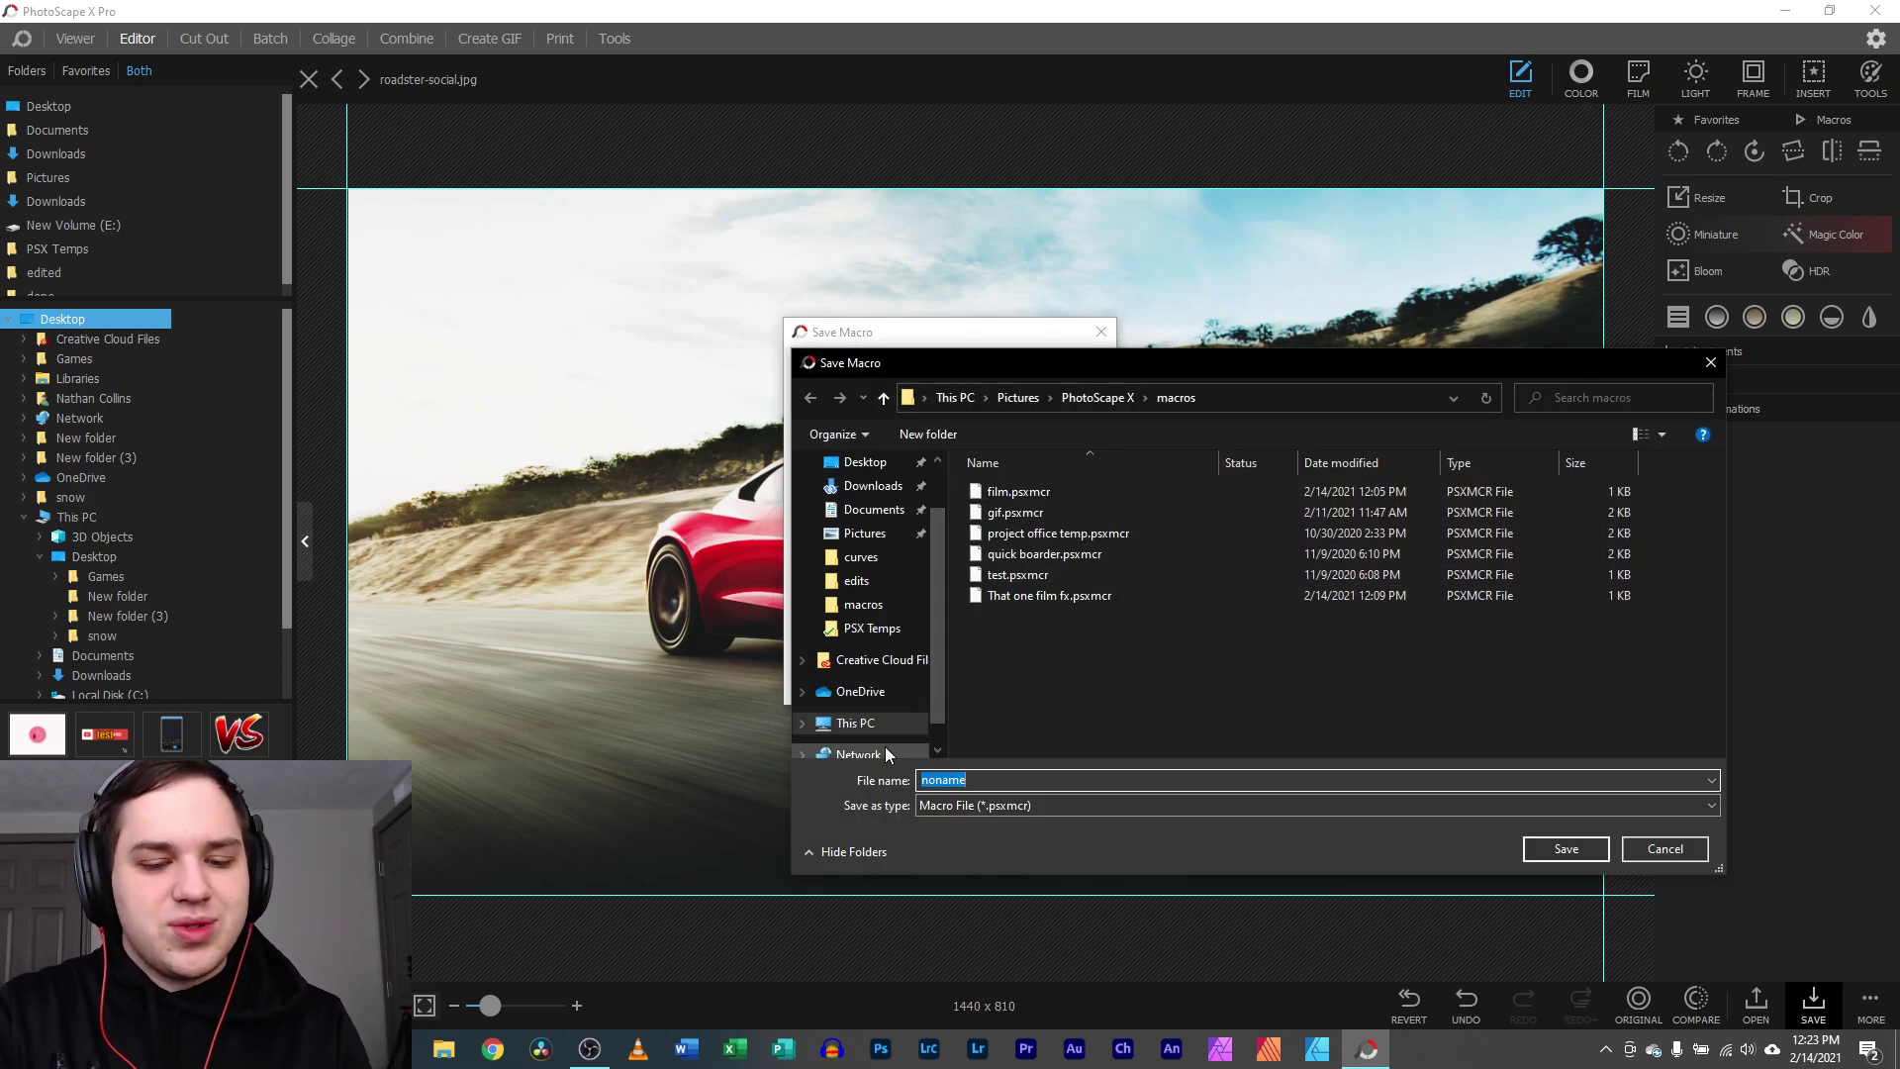
- Name the macro file 'That one film fx' with a 2 appended, and save it
{"action": "left_click", "coordinate": [998, 597]}
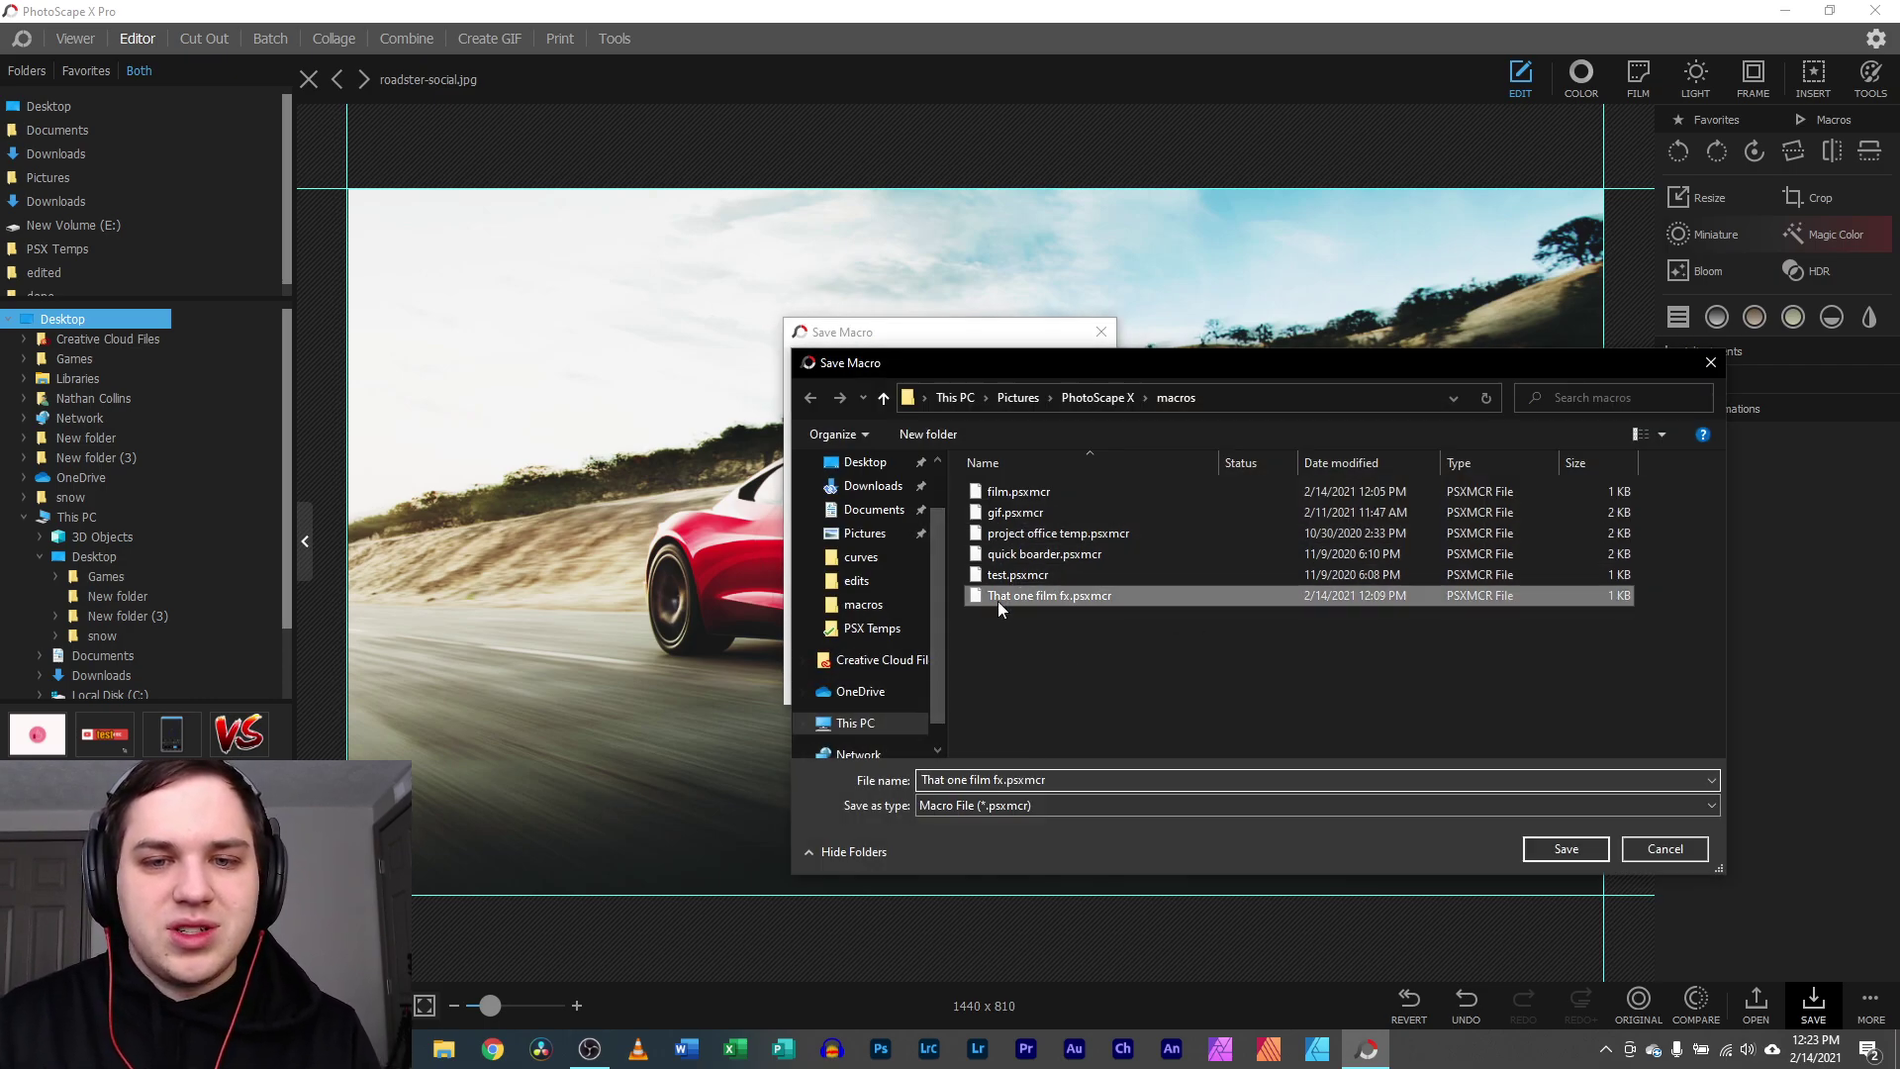
{"action": "left_click", "coordinate": [1000, 780]}
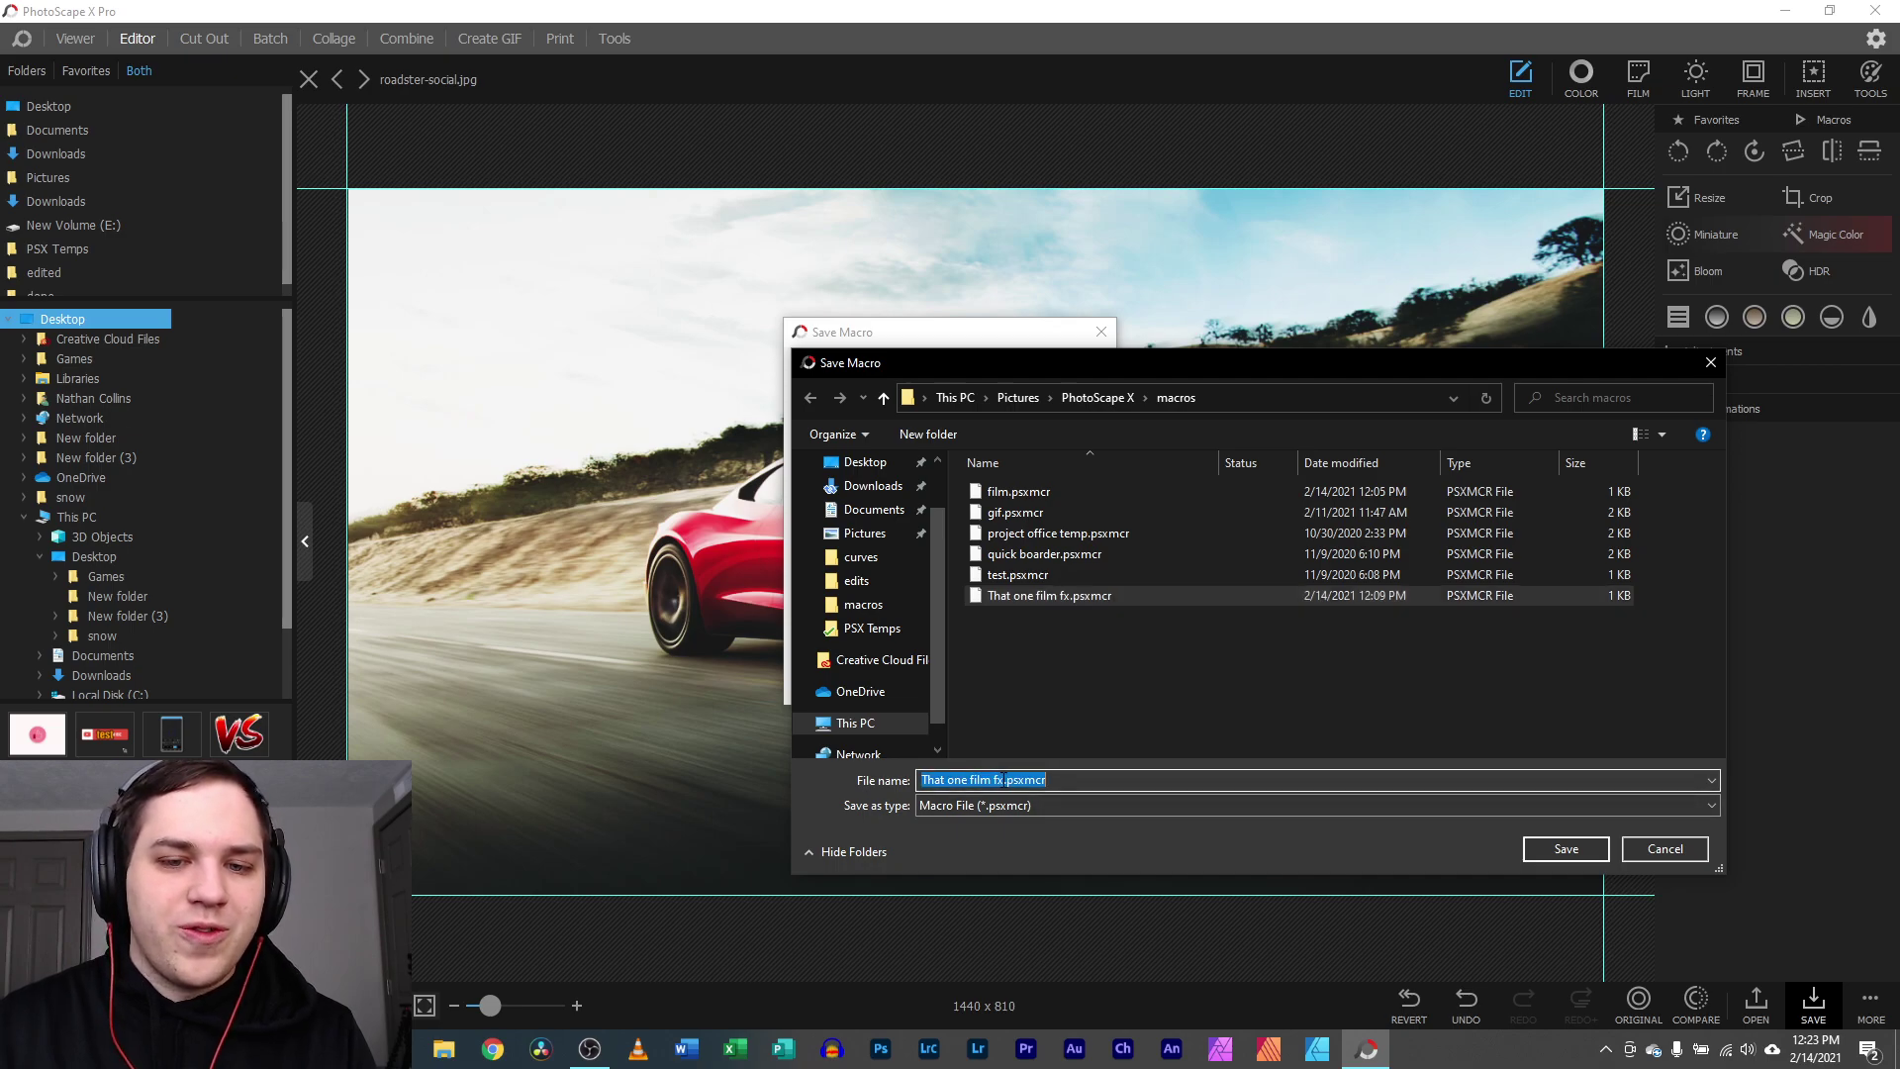
{"action": "left_click", "coordinate": [1002, 780]}
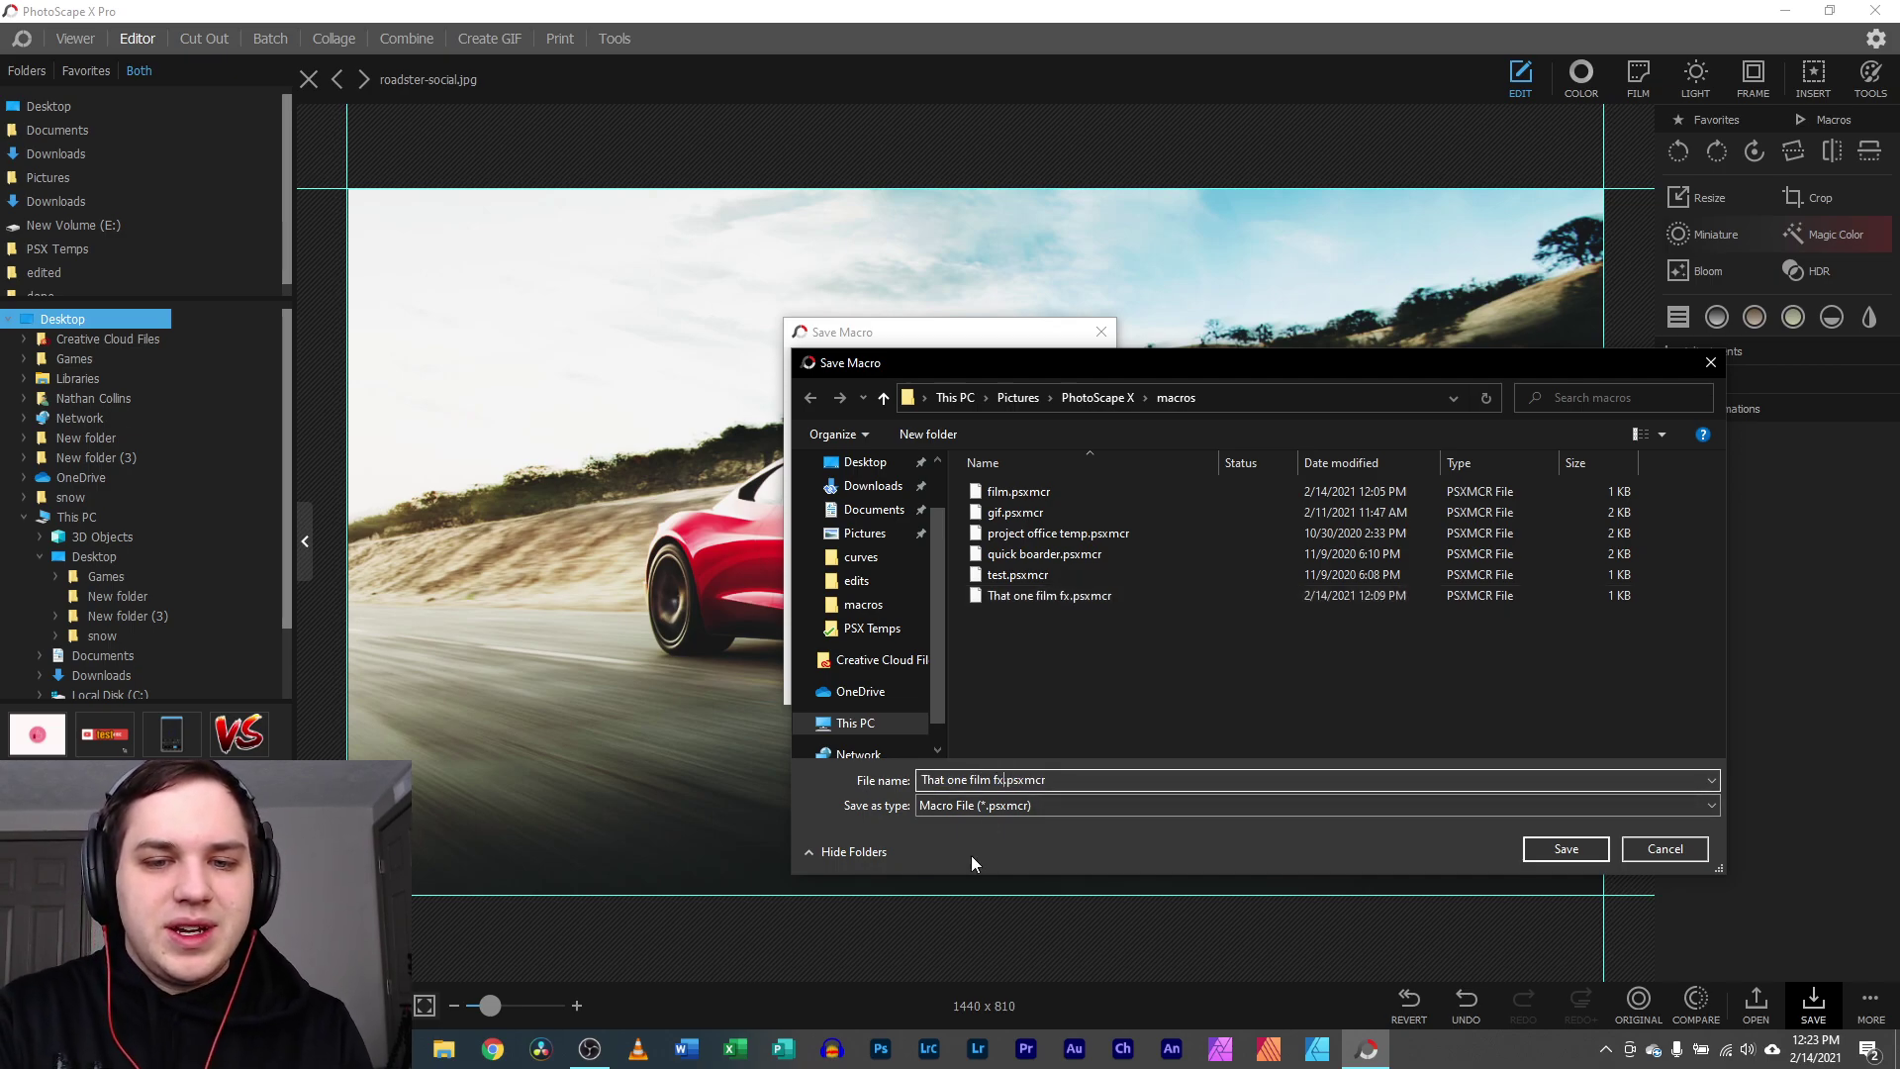
{"action": "type", "text": "2"}
{"action": "key", "text": "Return"}
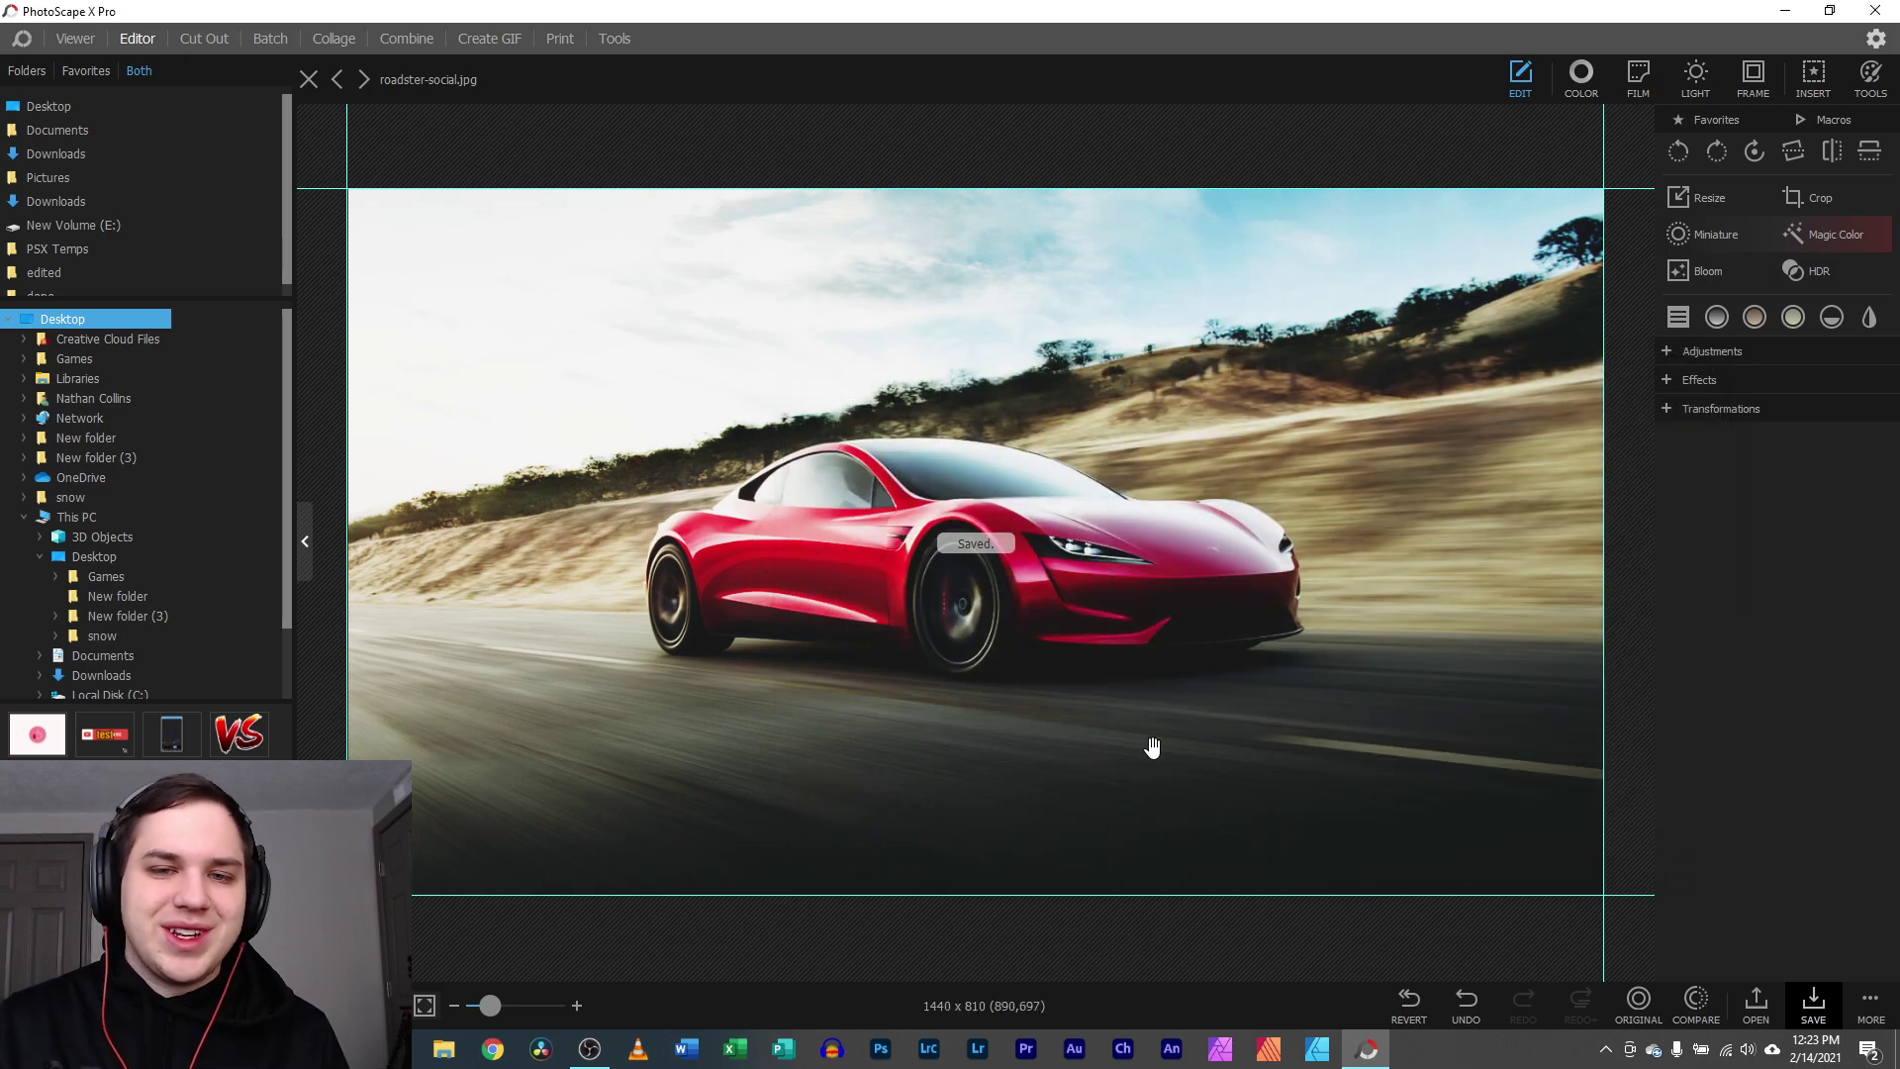
- Leave the sports car photo without saving and load the red sedan IMG_20200827_151714.jpg
{"action": "left_click_drag", "start_coordinate": [1281, 301], "coordinate": [443, 762]}
{"action": "left_click", "coordinate": [940, 537]}
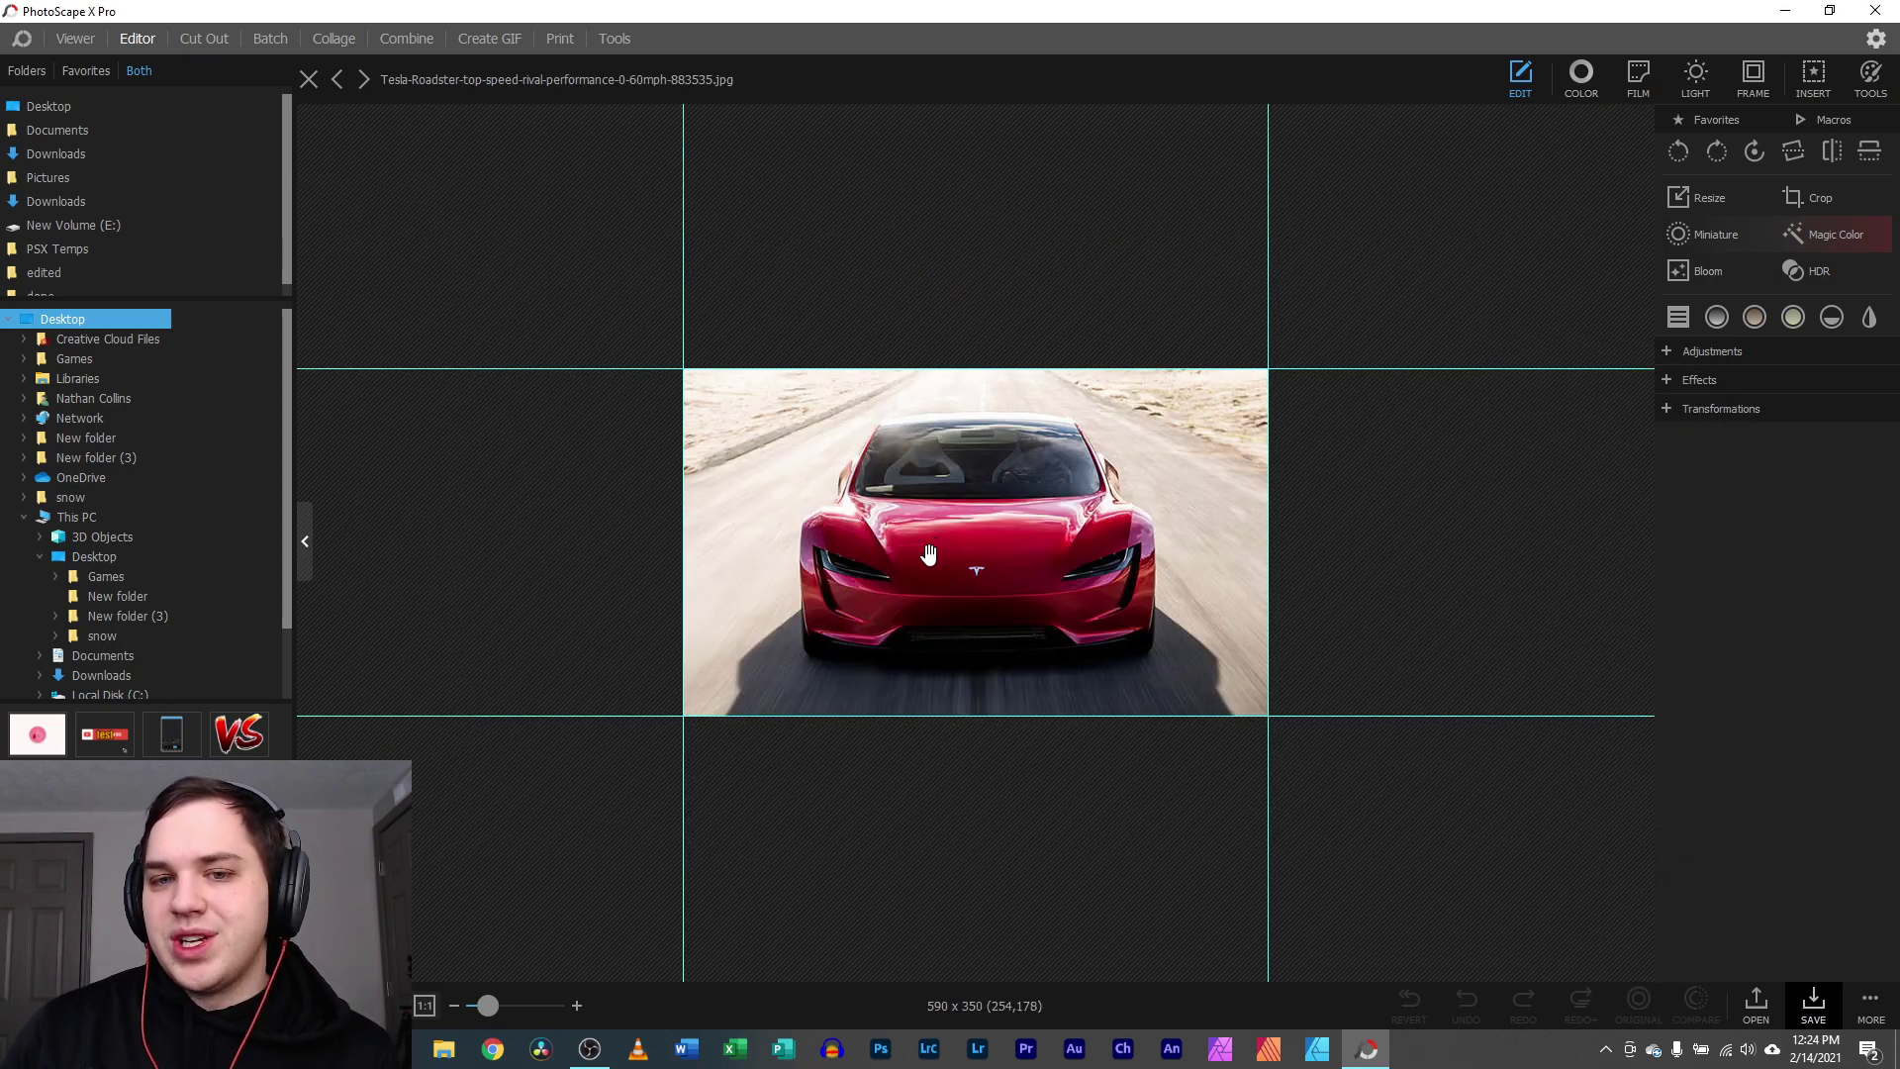
{"action": "left_click_drag", "start_coordinate": [488, 1005], "coordinate": [509, 1006]}
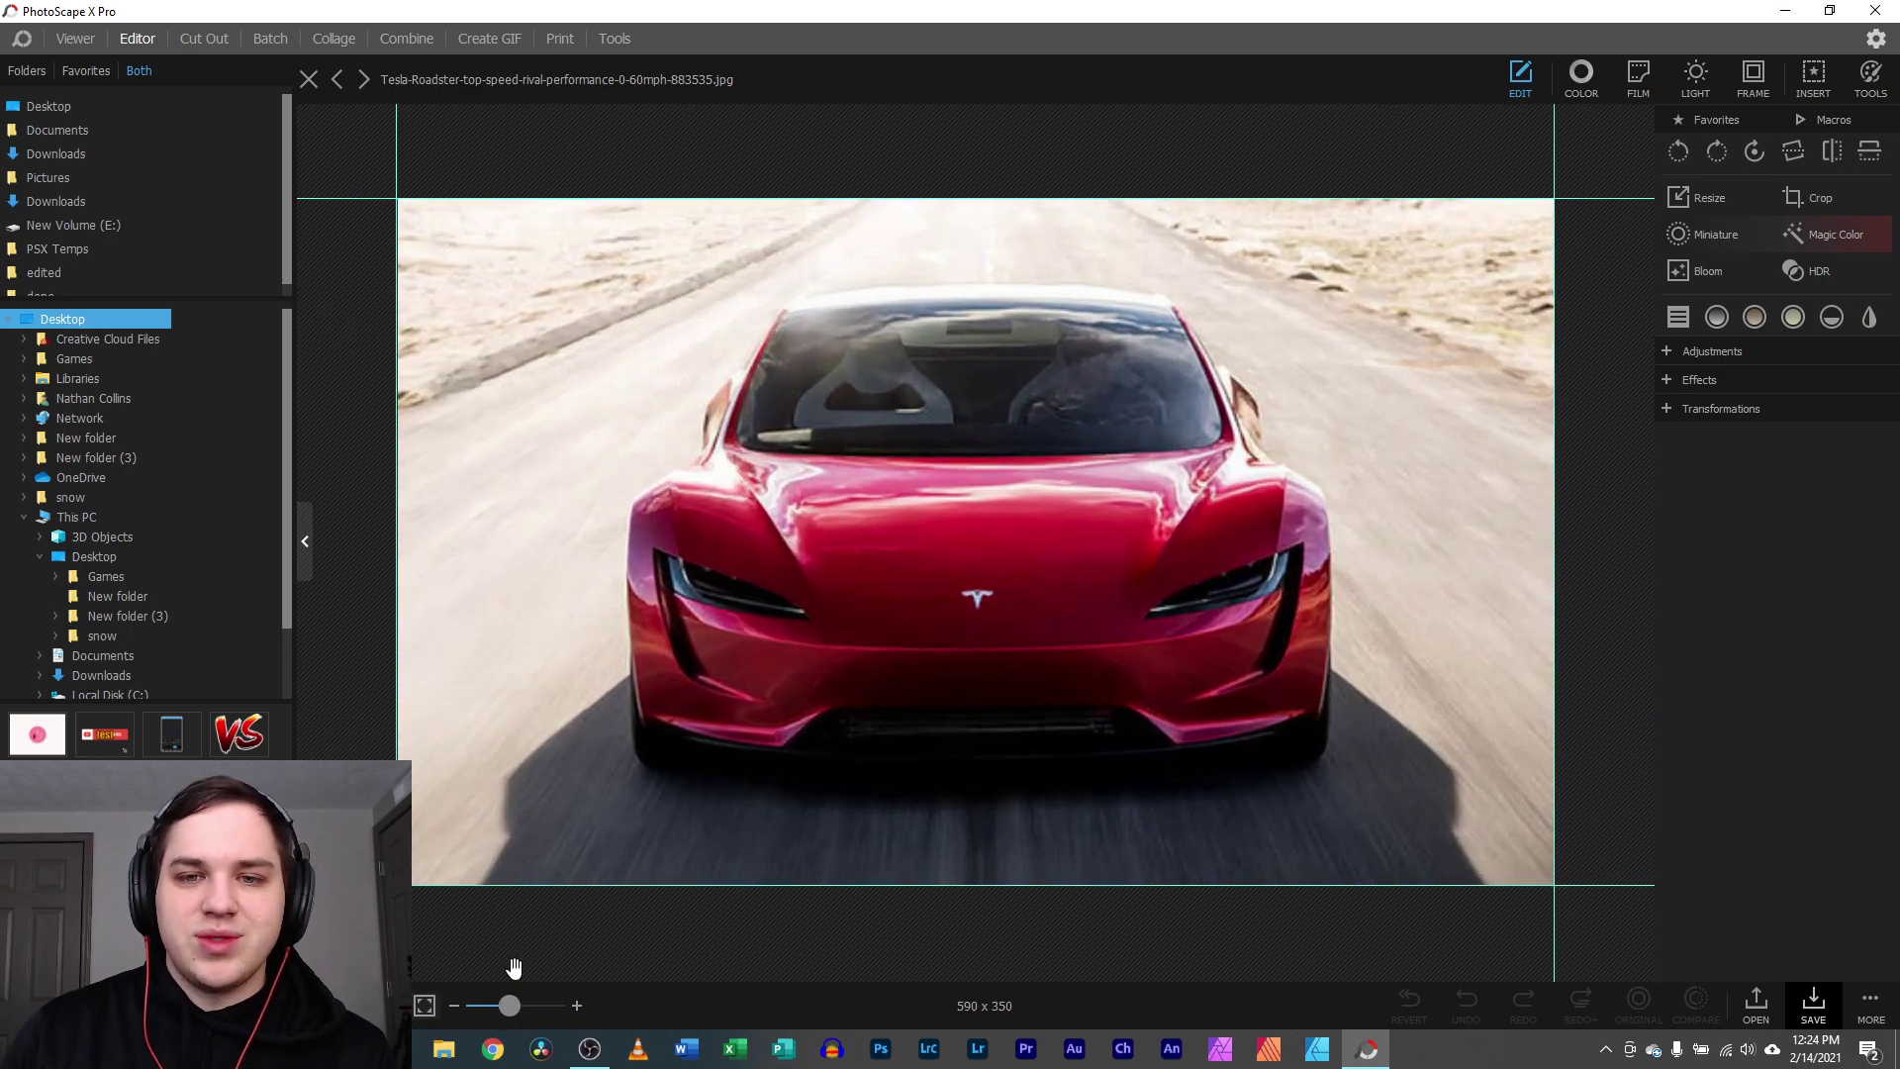
{"action": "left_click_drag", "start_coordinate": [327, 980], "coordinate": [658, 649]}
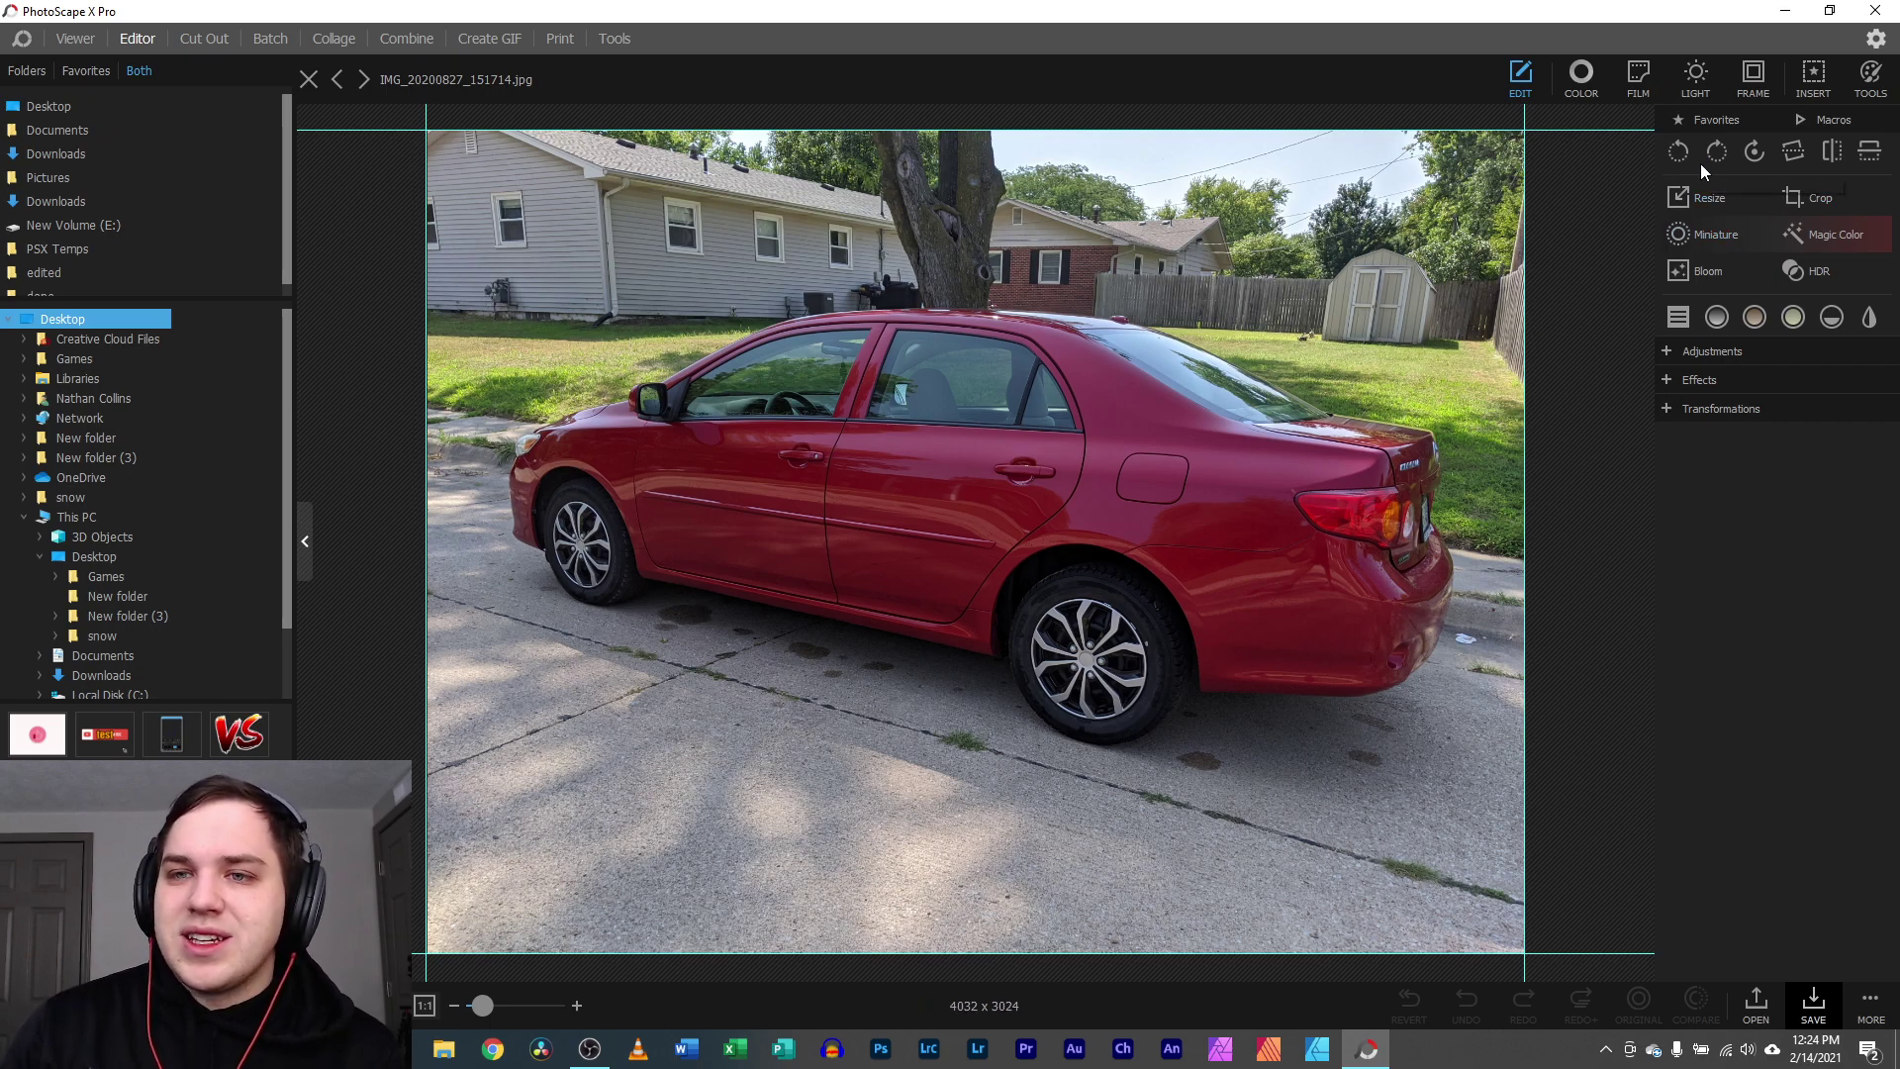
- Start playing the 'That one film fx' macro from the saved macros list
{"action": "left_click", "coordinate": [1829, 122]}
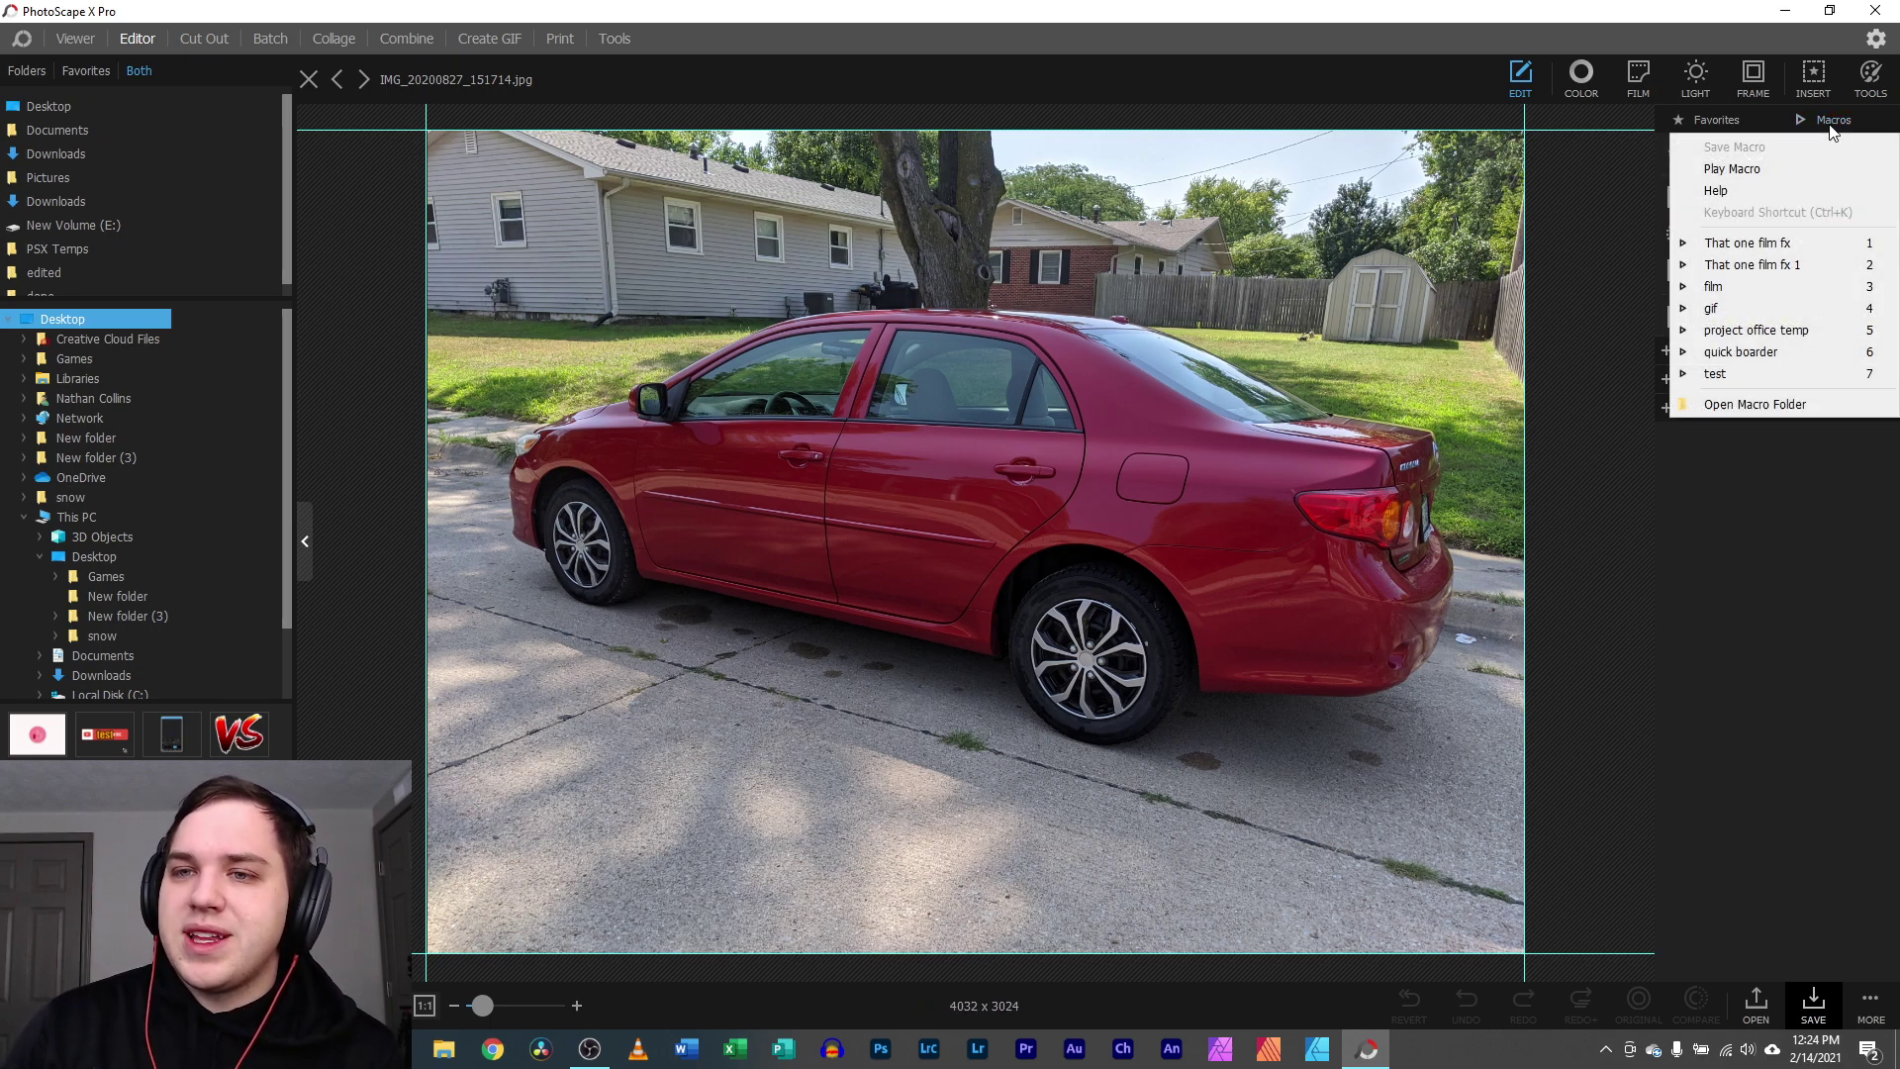
{"action": "left_click", "coordinate": [1785, 171]}
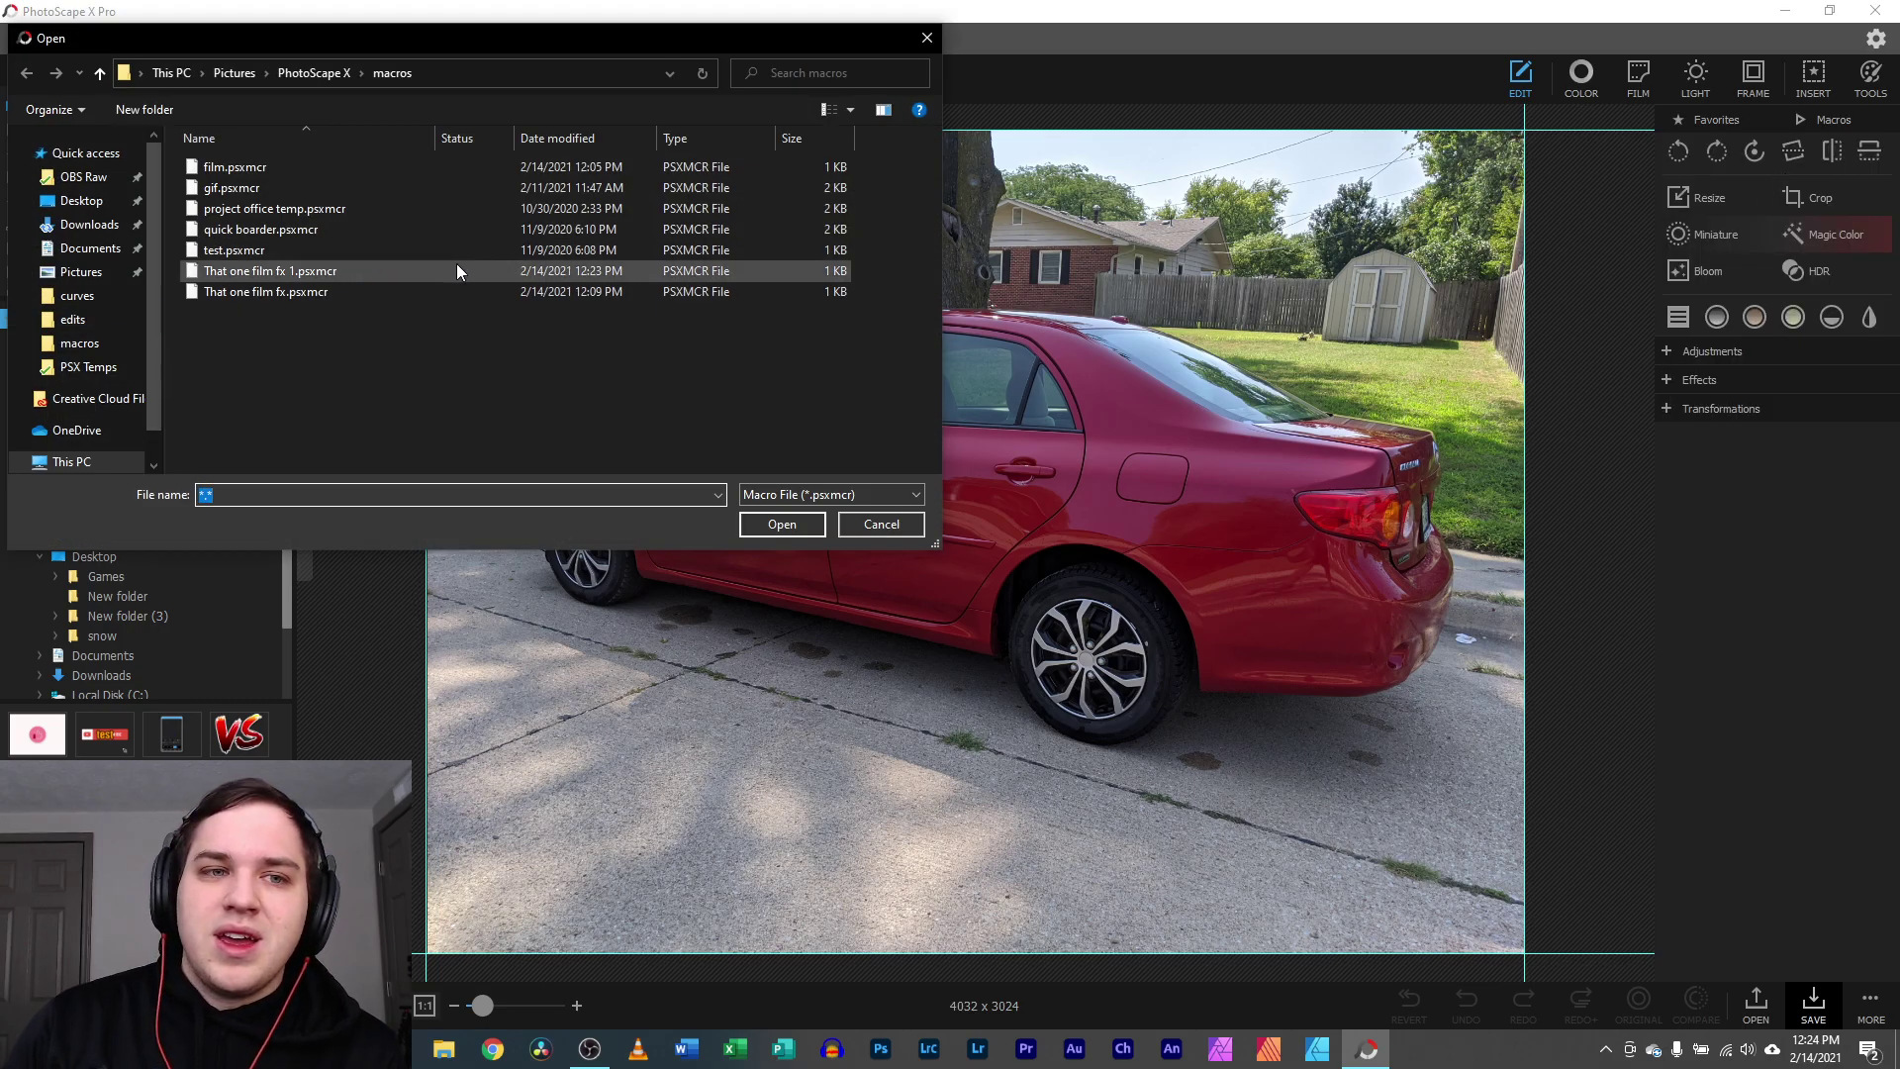
{"action": "key", "text": "Escape"}
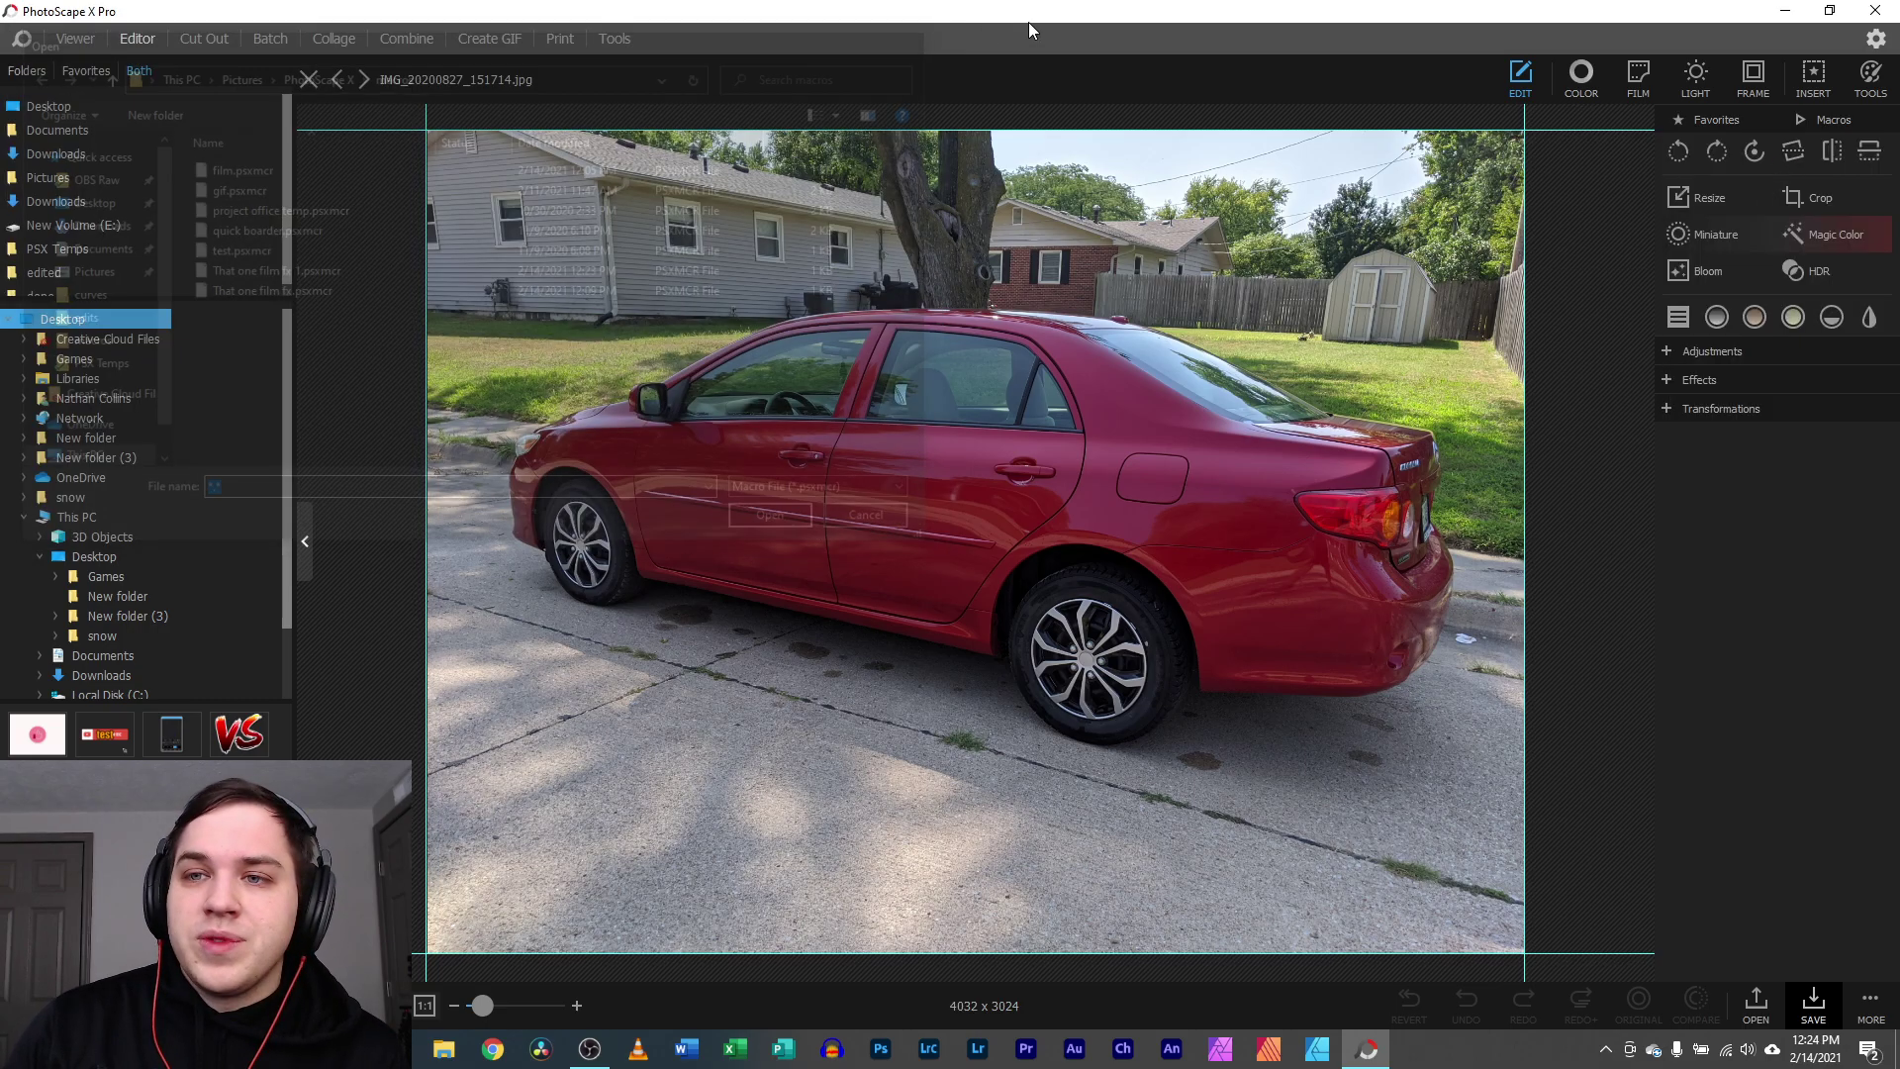
{"action": "left_click", "coordinate": [1826, 120]}
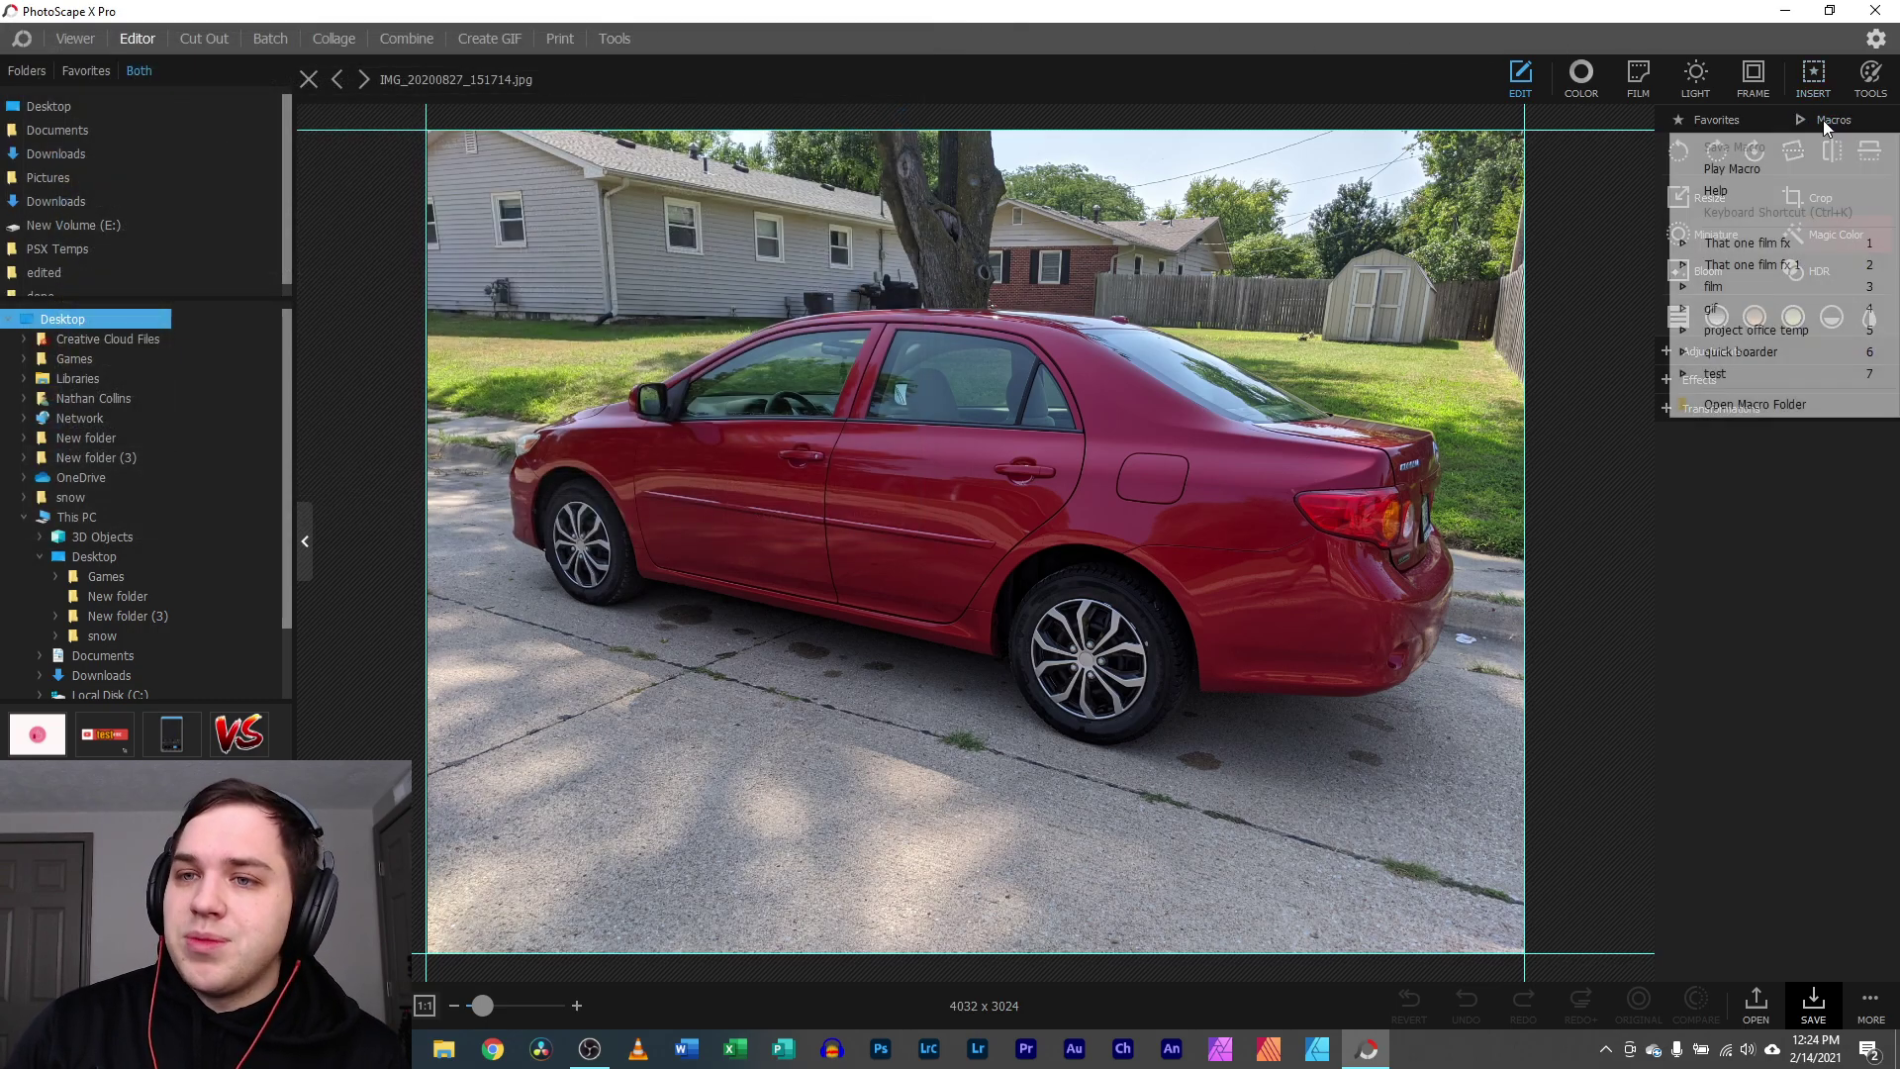
{"action": "left_click", "coordinate": [1772, 243]}
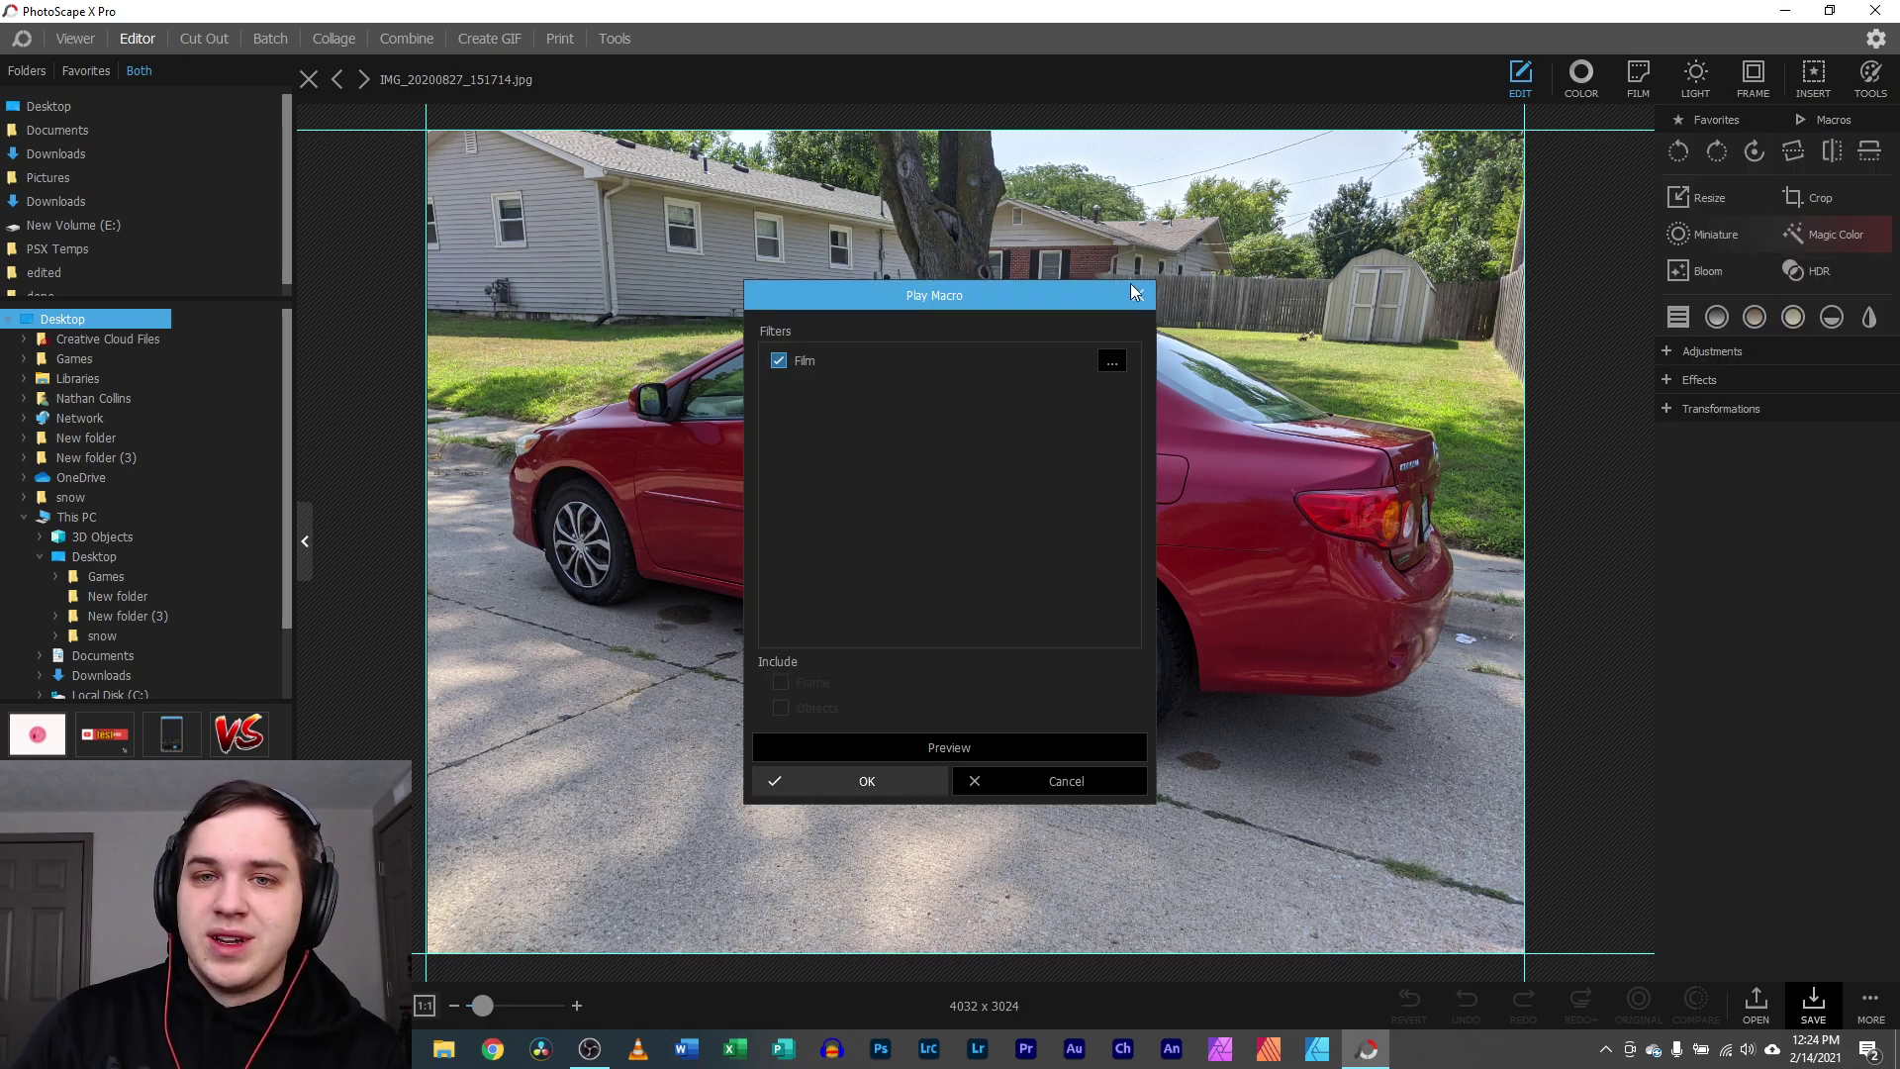
{"action": "left_click", "coordinate": [1132, 288]}
{"action": "left_click", "coordinate": [1831, 119]}
{"action": "left_click", "coordinate": [1795, 259]}
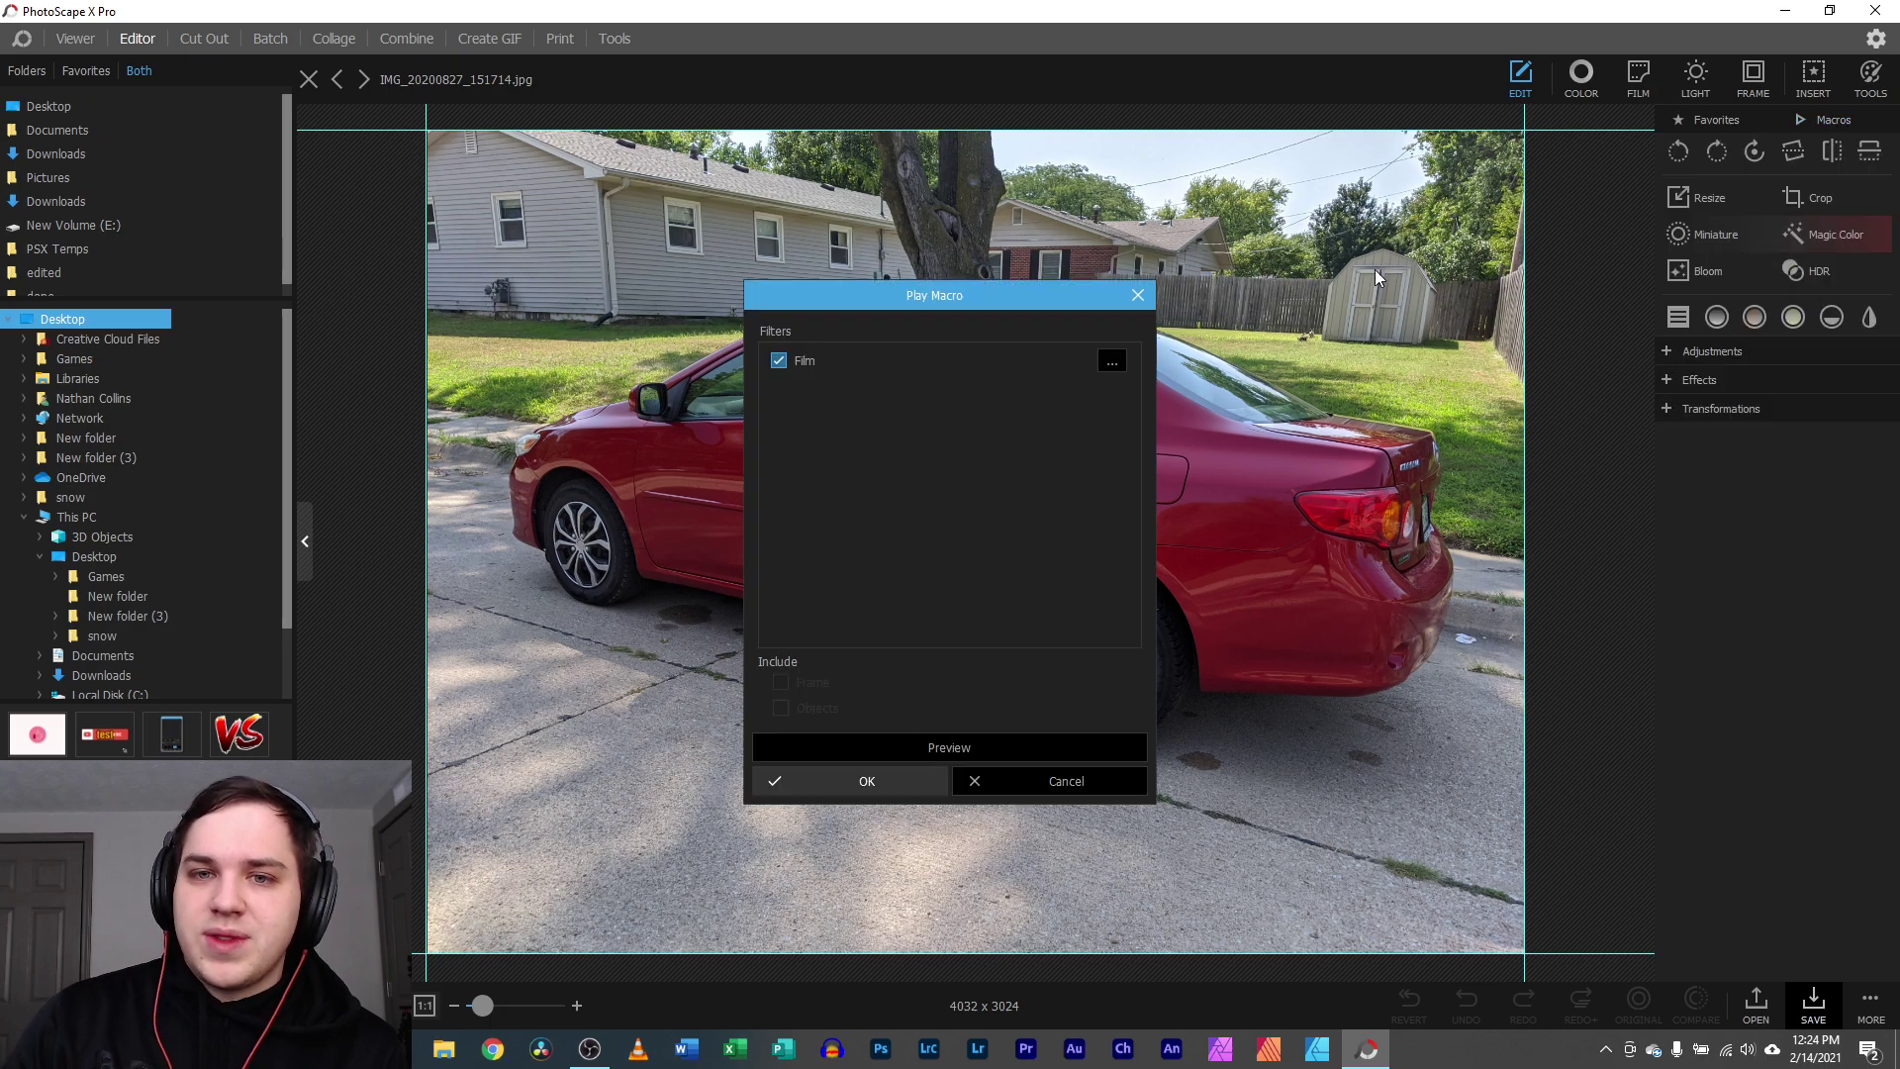
- Keep the macro's F01 Film settings, preview the result, and apply it to the sedan
{"action": "left_click", "coordinate": [1111, 362]}
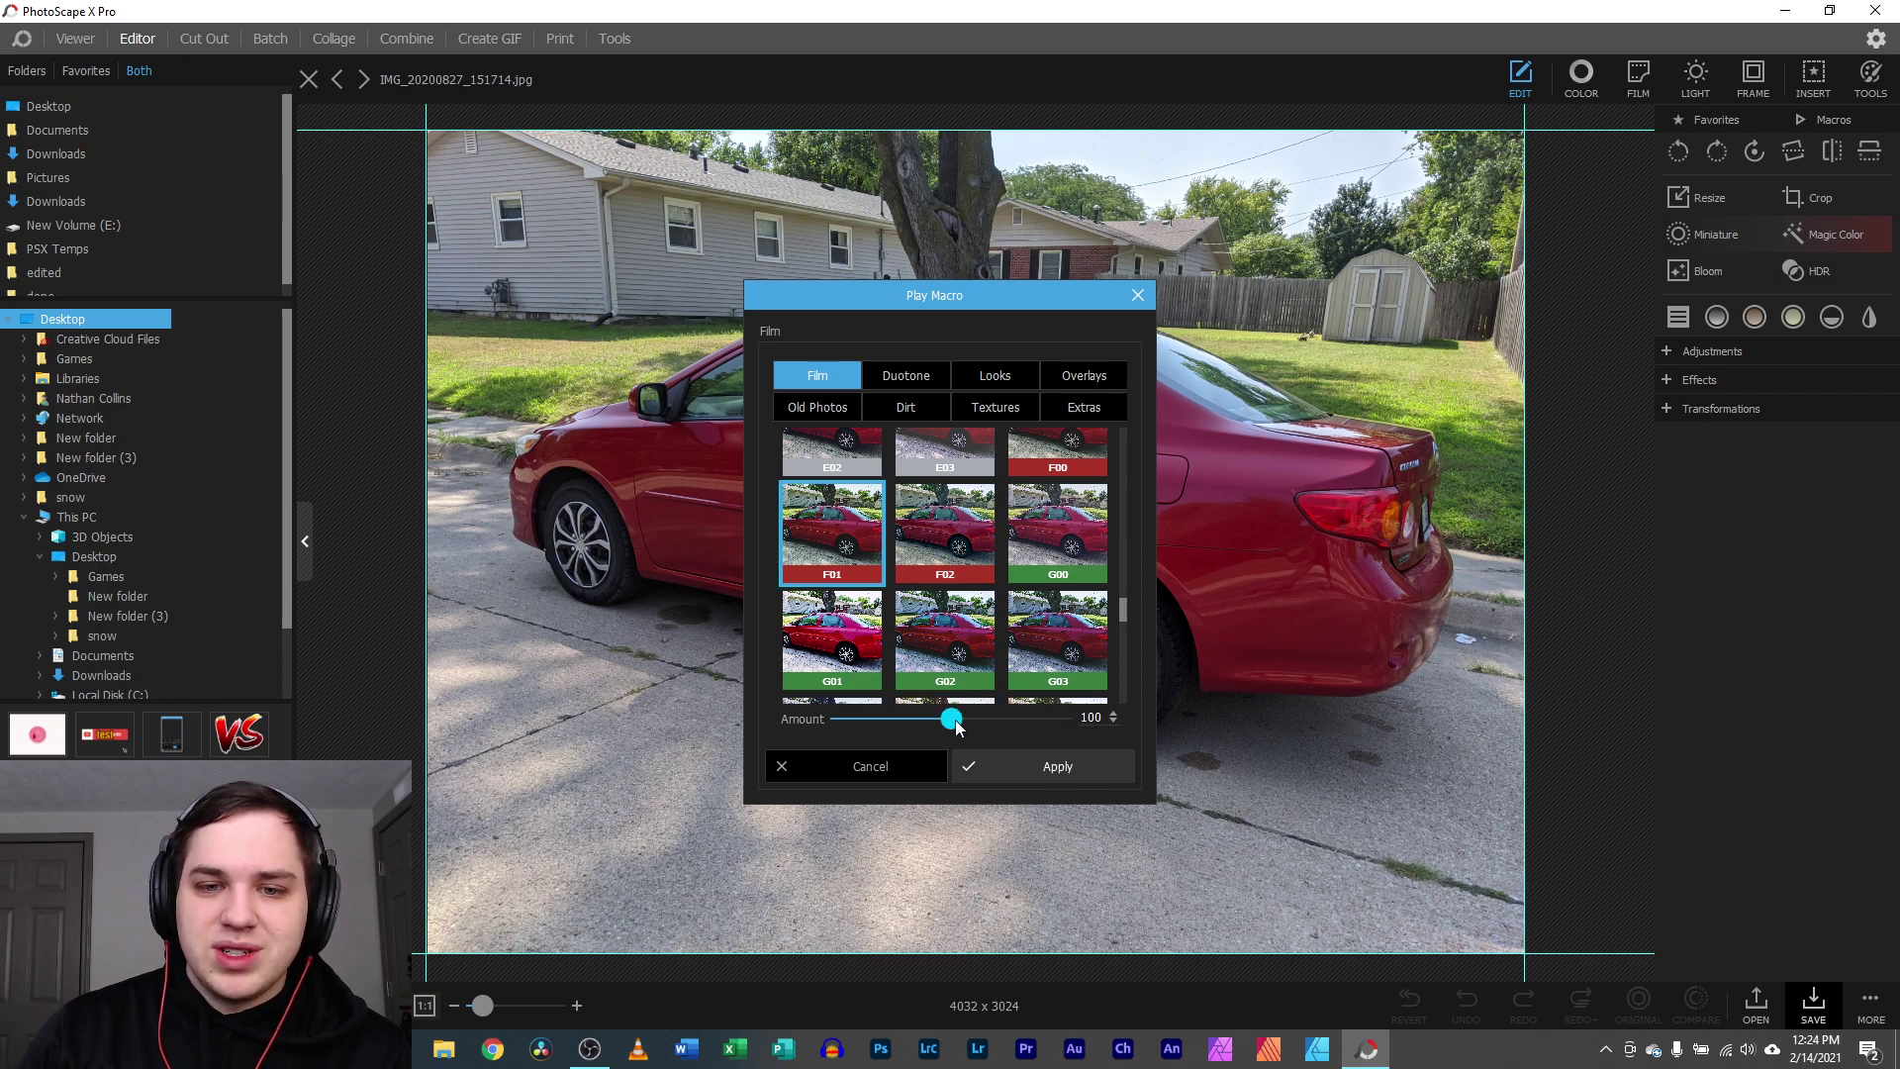
{"action": "left_click", "coordinate": [1002, 774]}
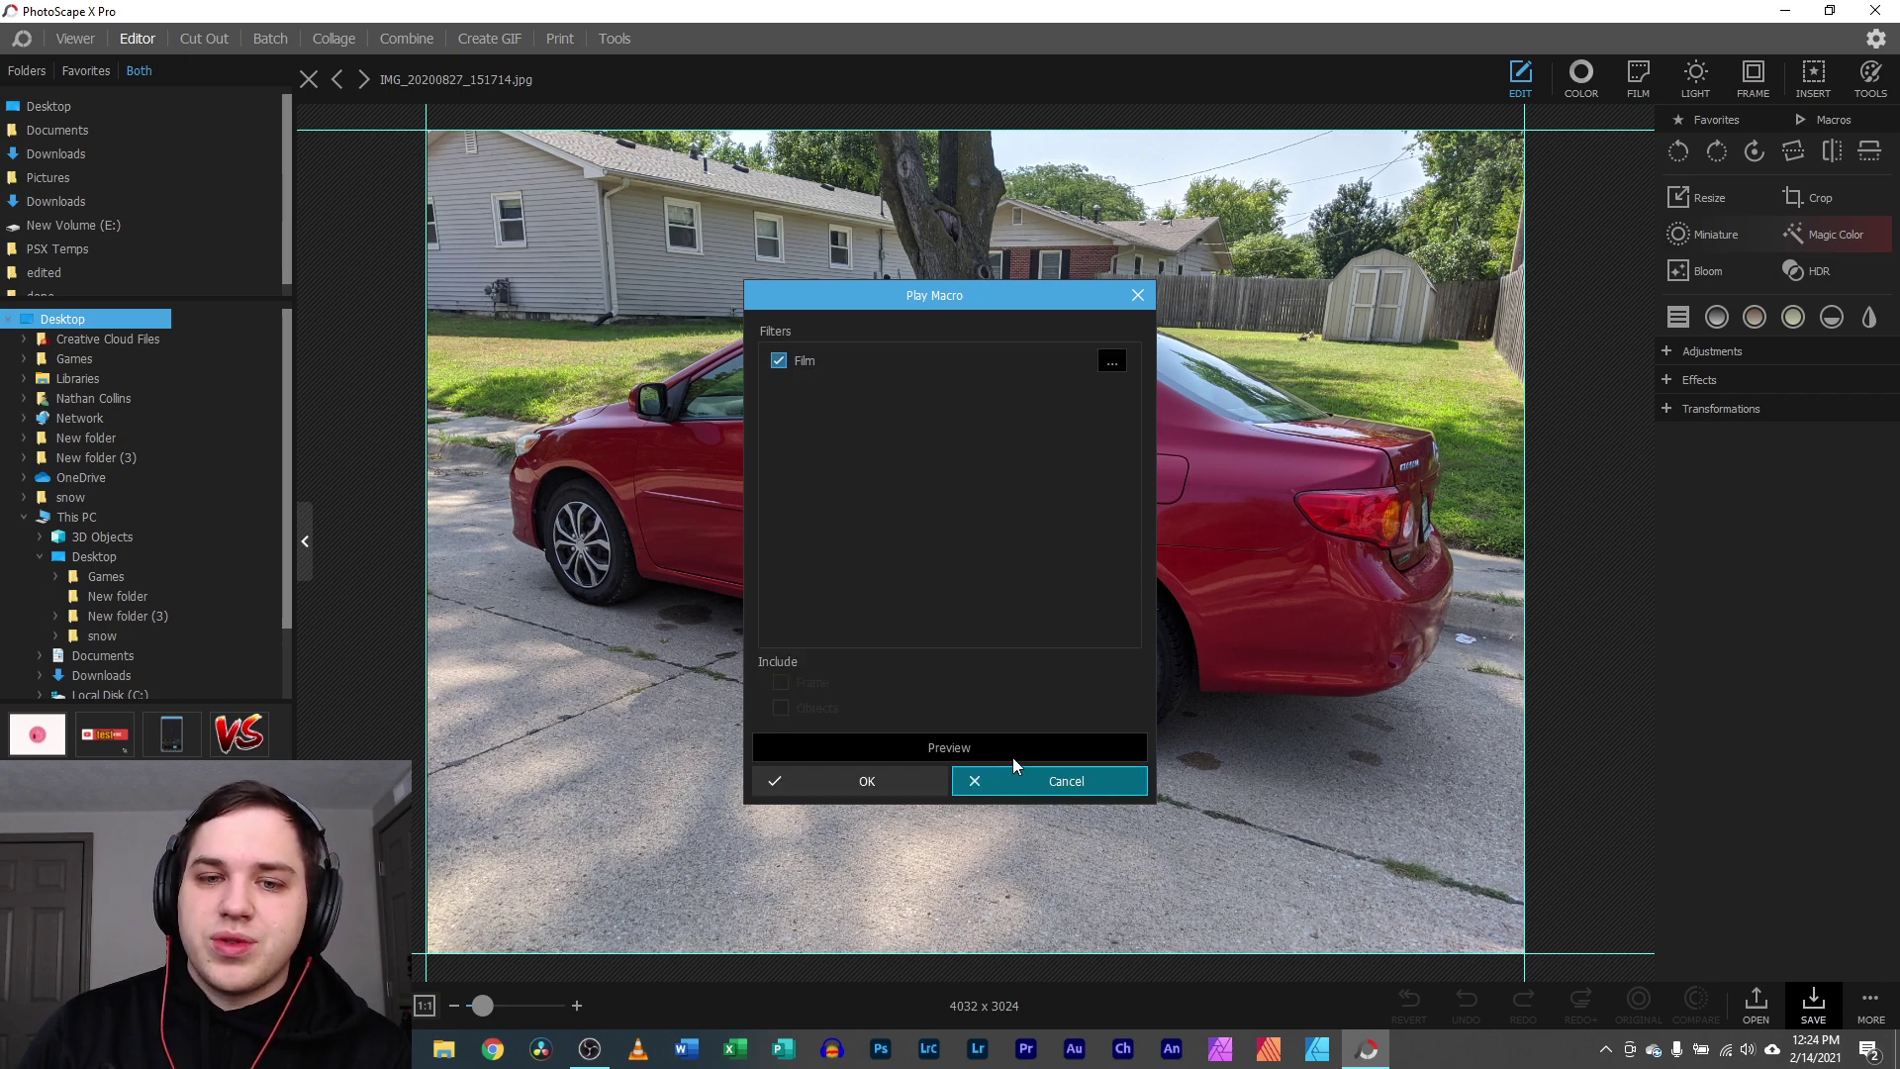
{"action": "left_click", "coordinate": [912, 744]}
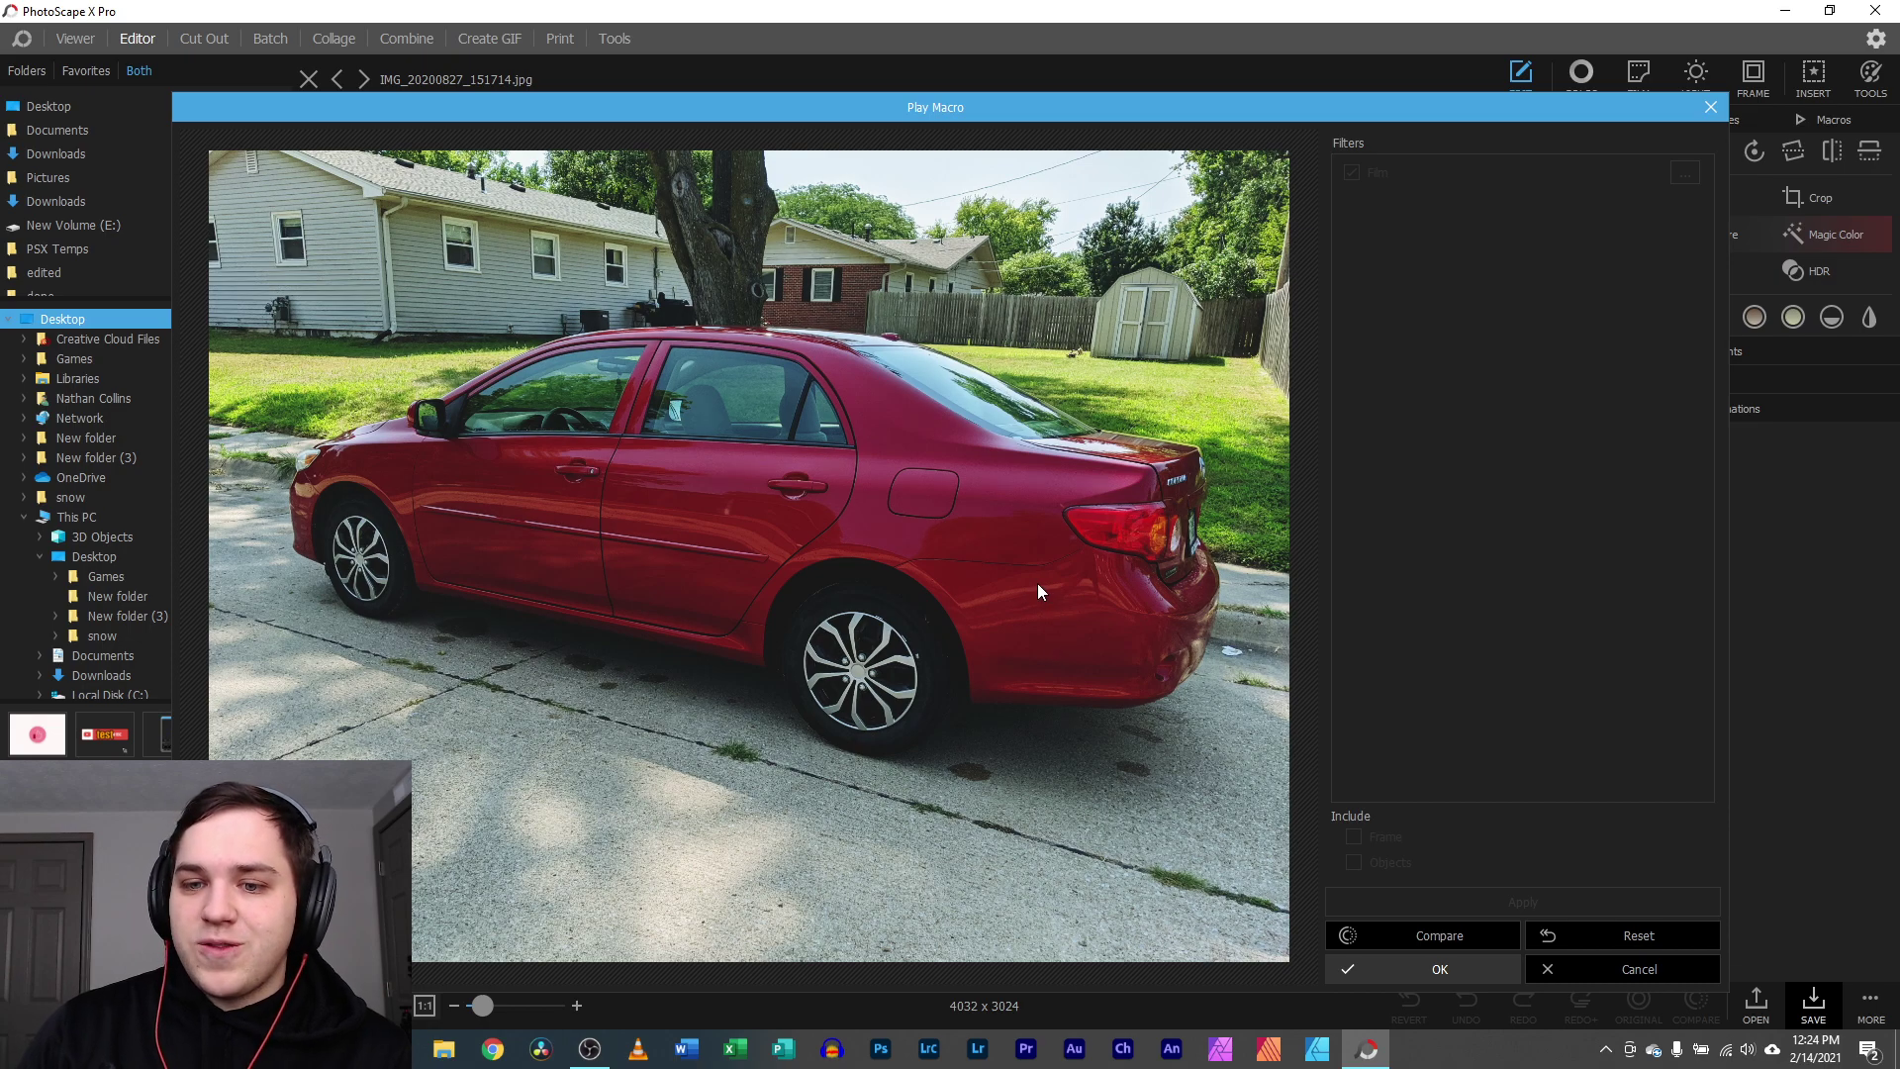
{"action": "left_click", "coordinate": [1501, 968]}
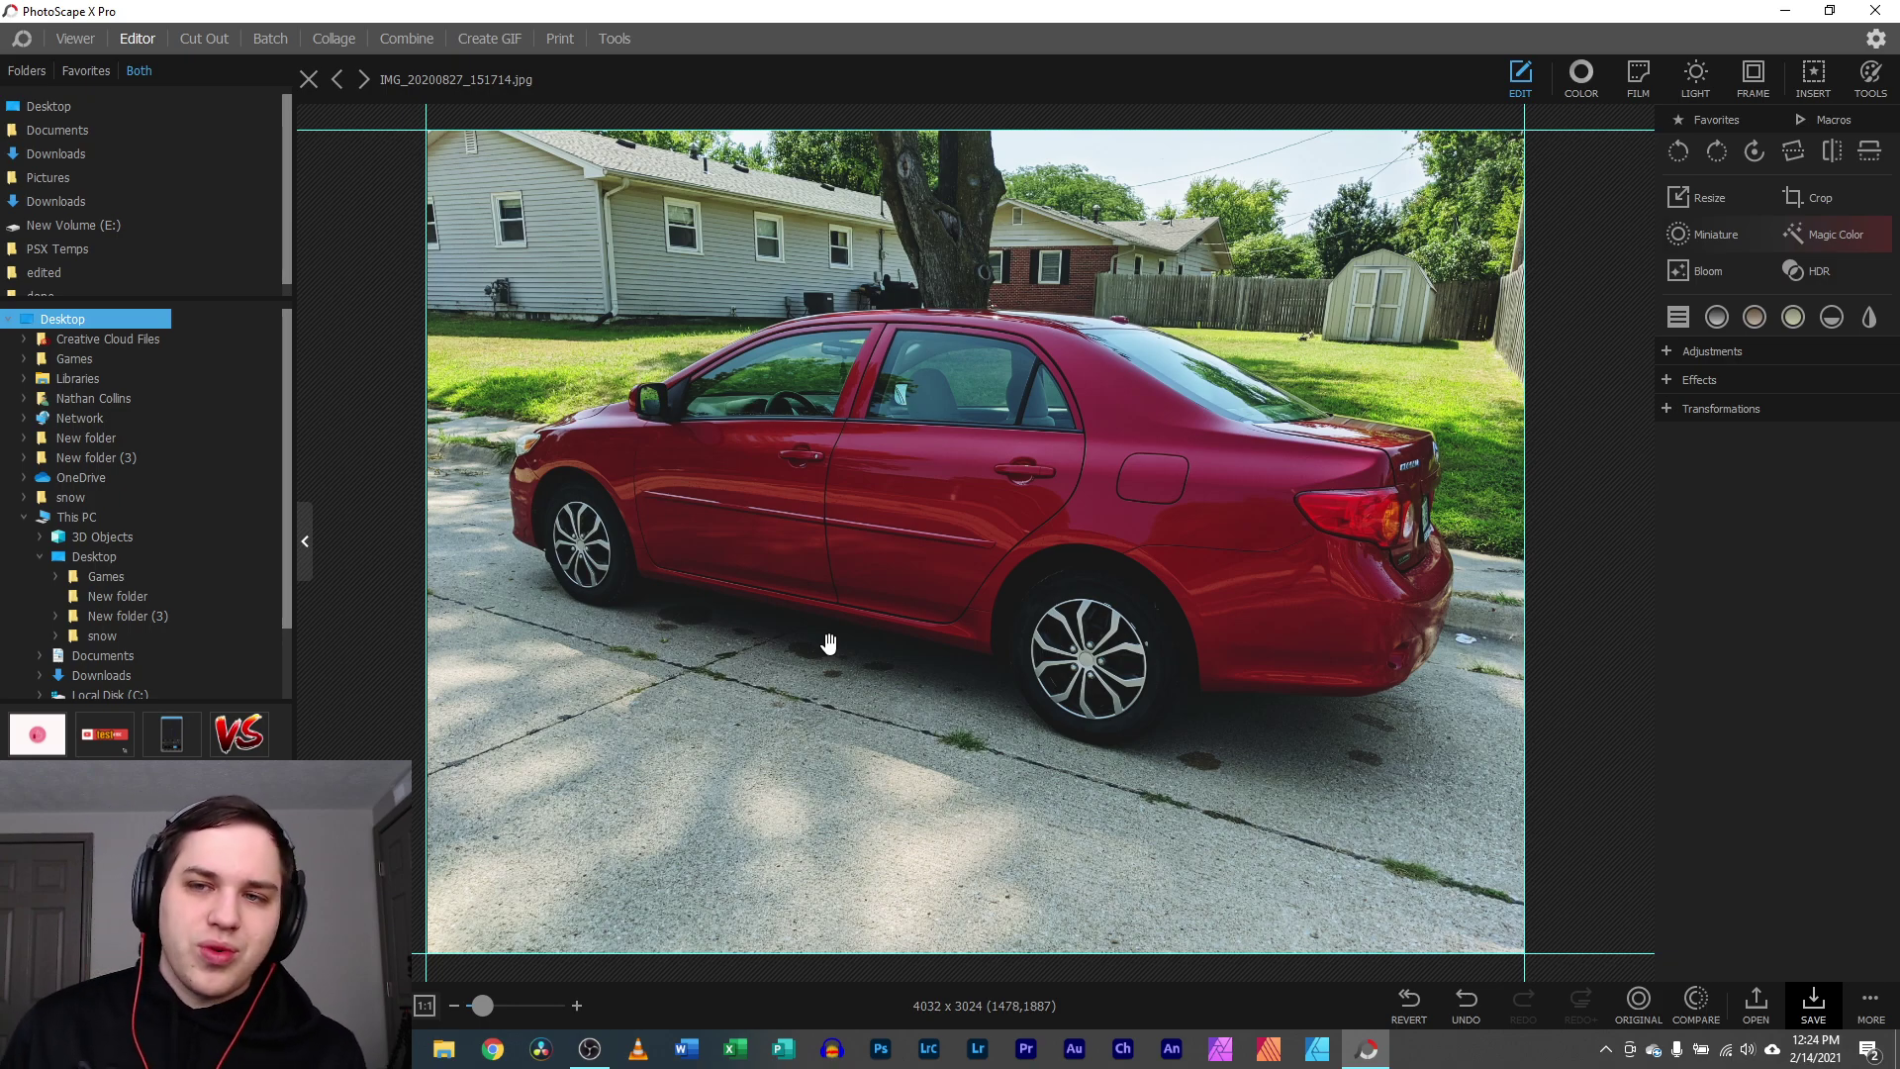
- Undo the film macro, replay it once more, undo it with Ctrl+Z, and show the Film presets
{"action": "left_click", "coordinate": [1461, 1001]}
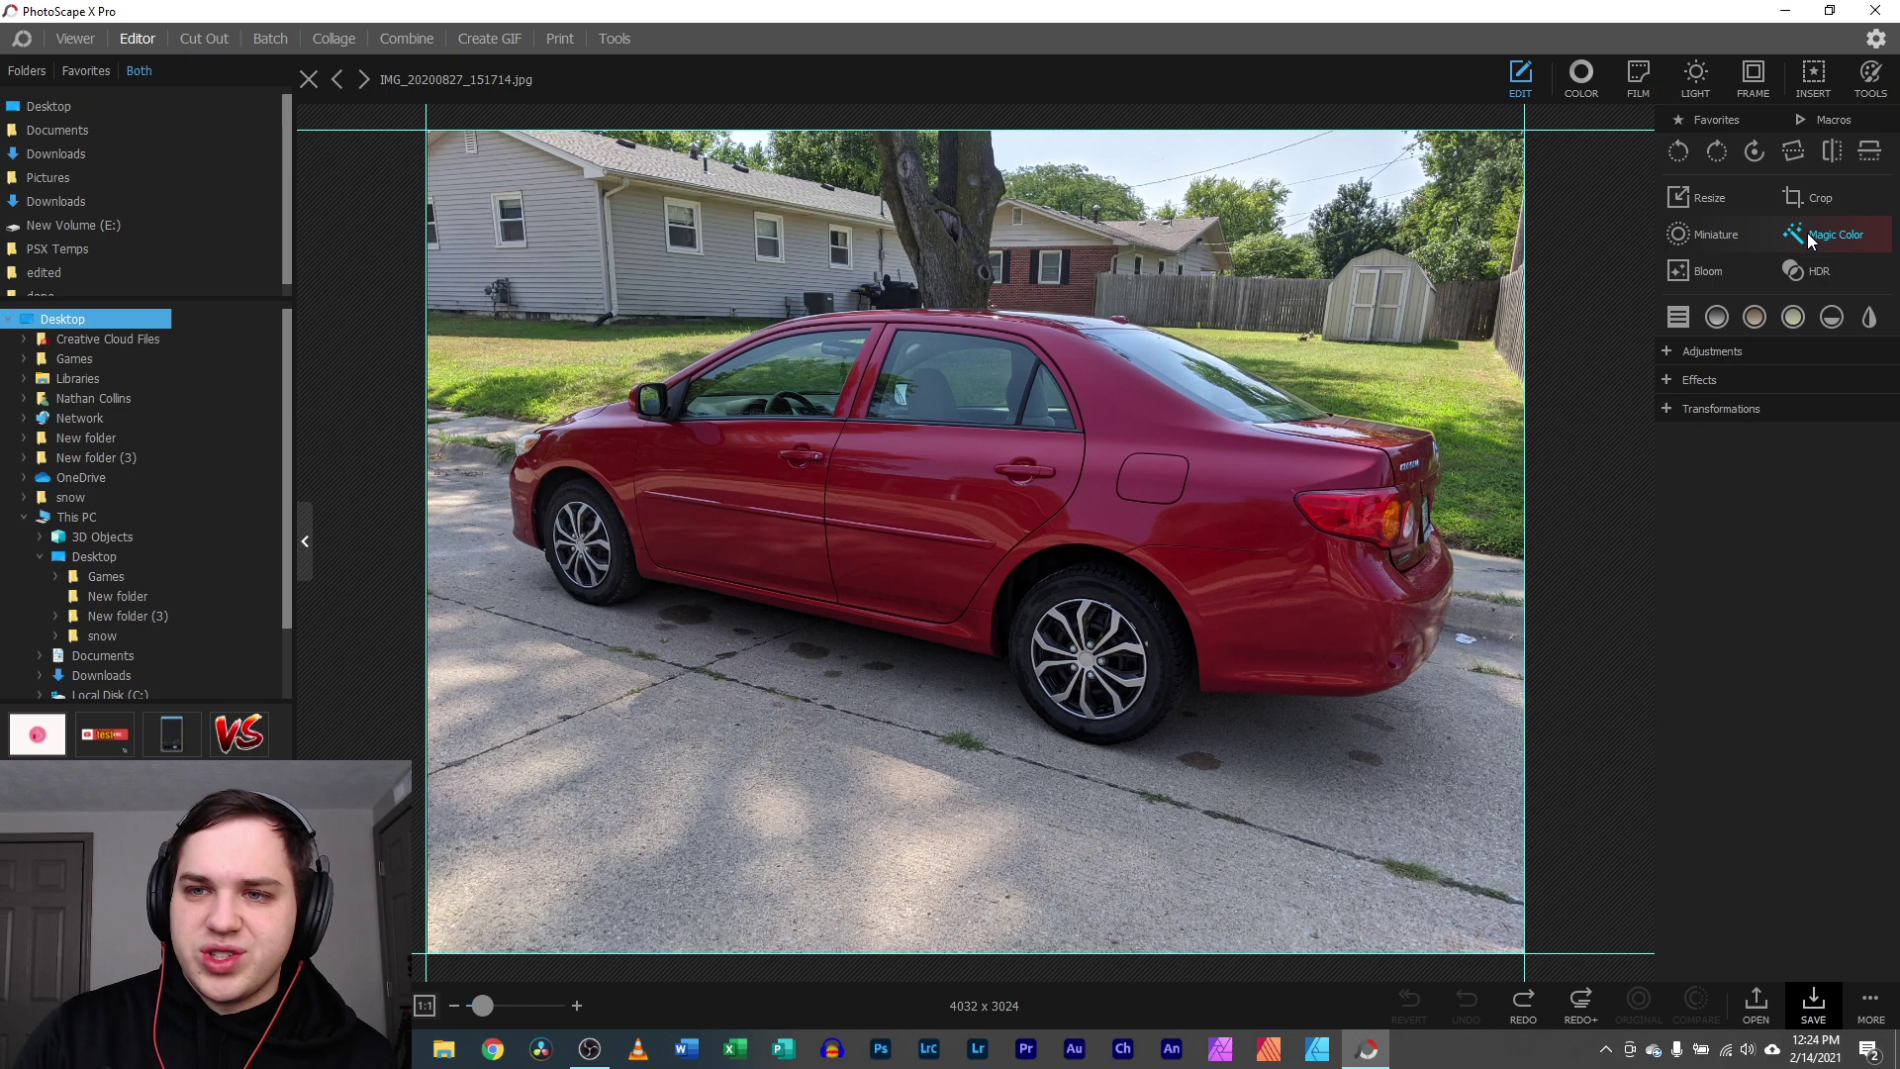
{"action": "left_click", "coordinate": [1791, 119]}
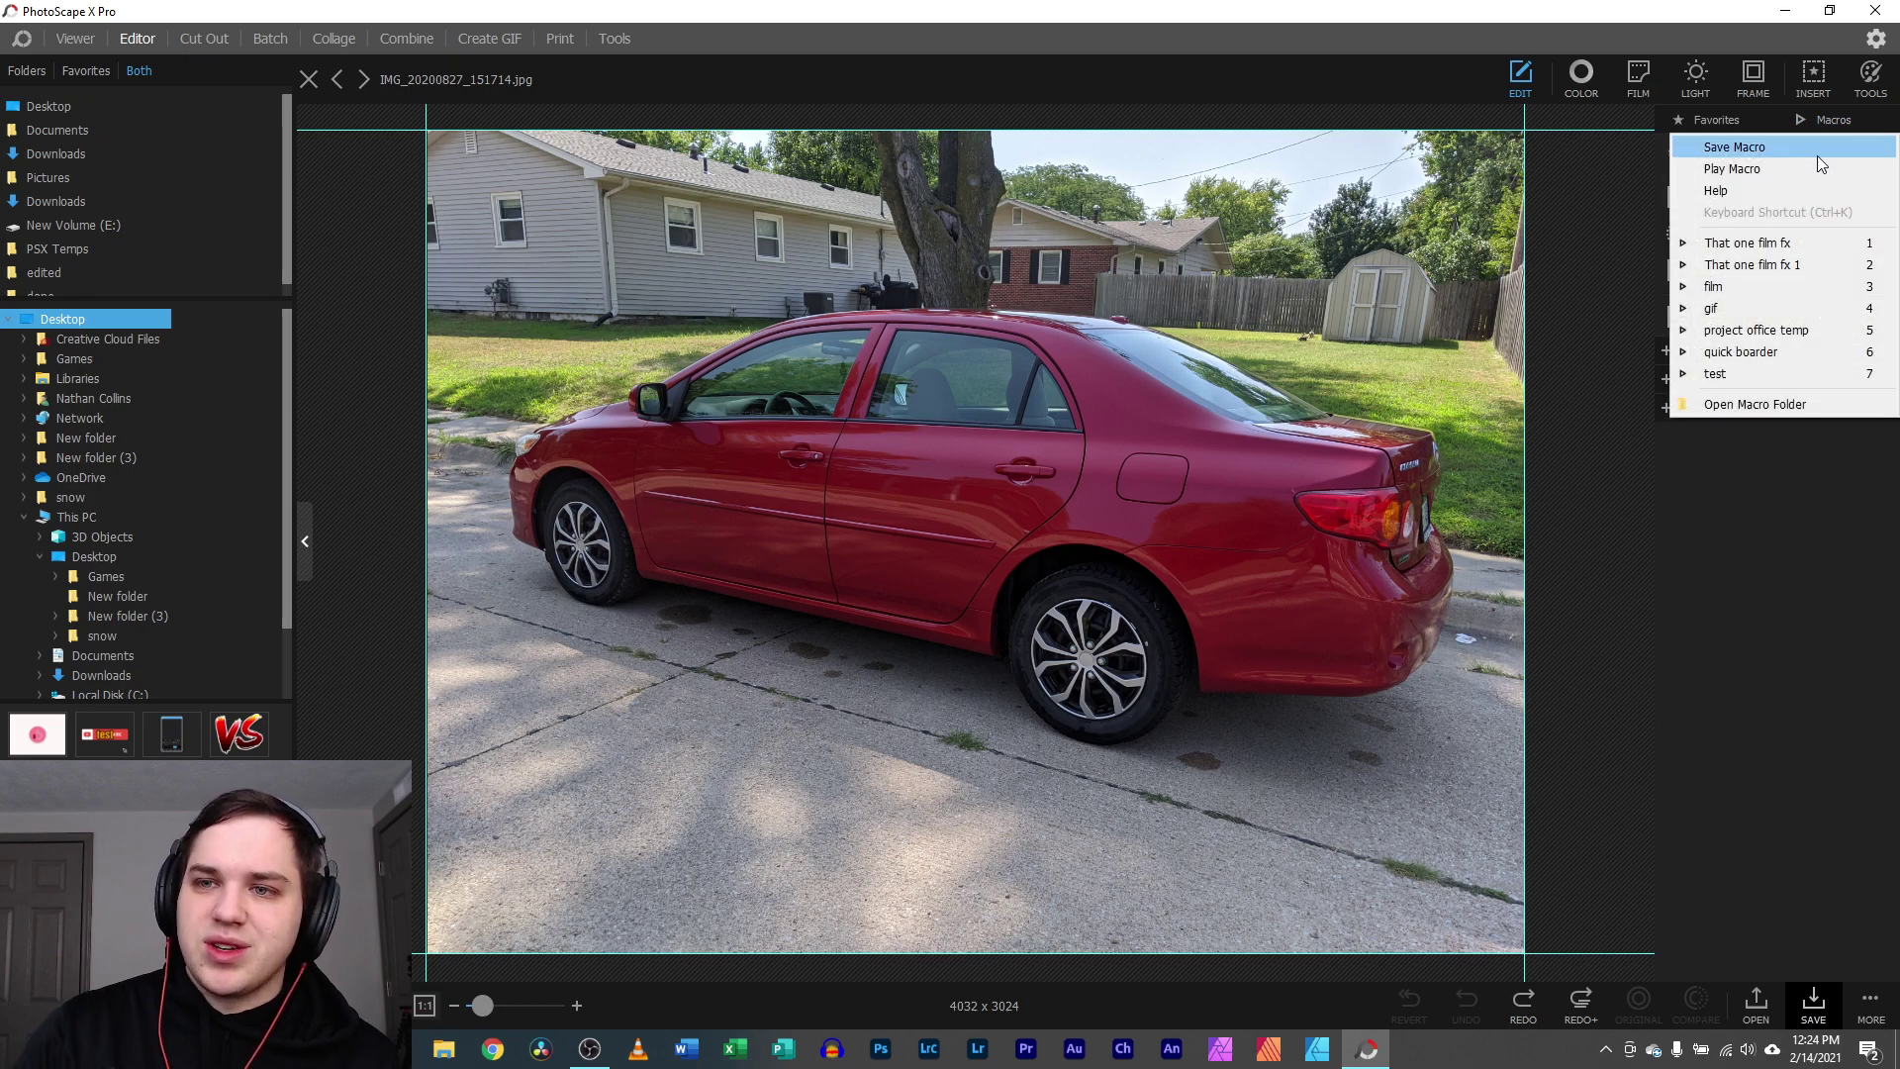
{"action": "left_click", "coordinate": [1738, 261]}
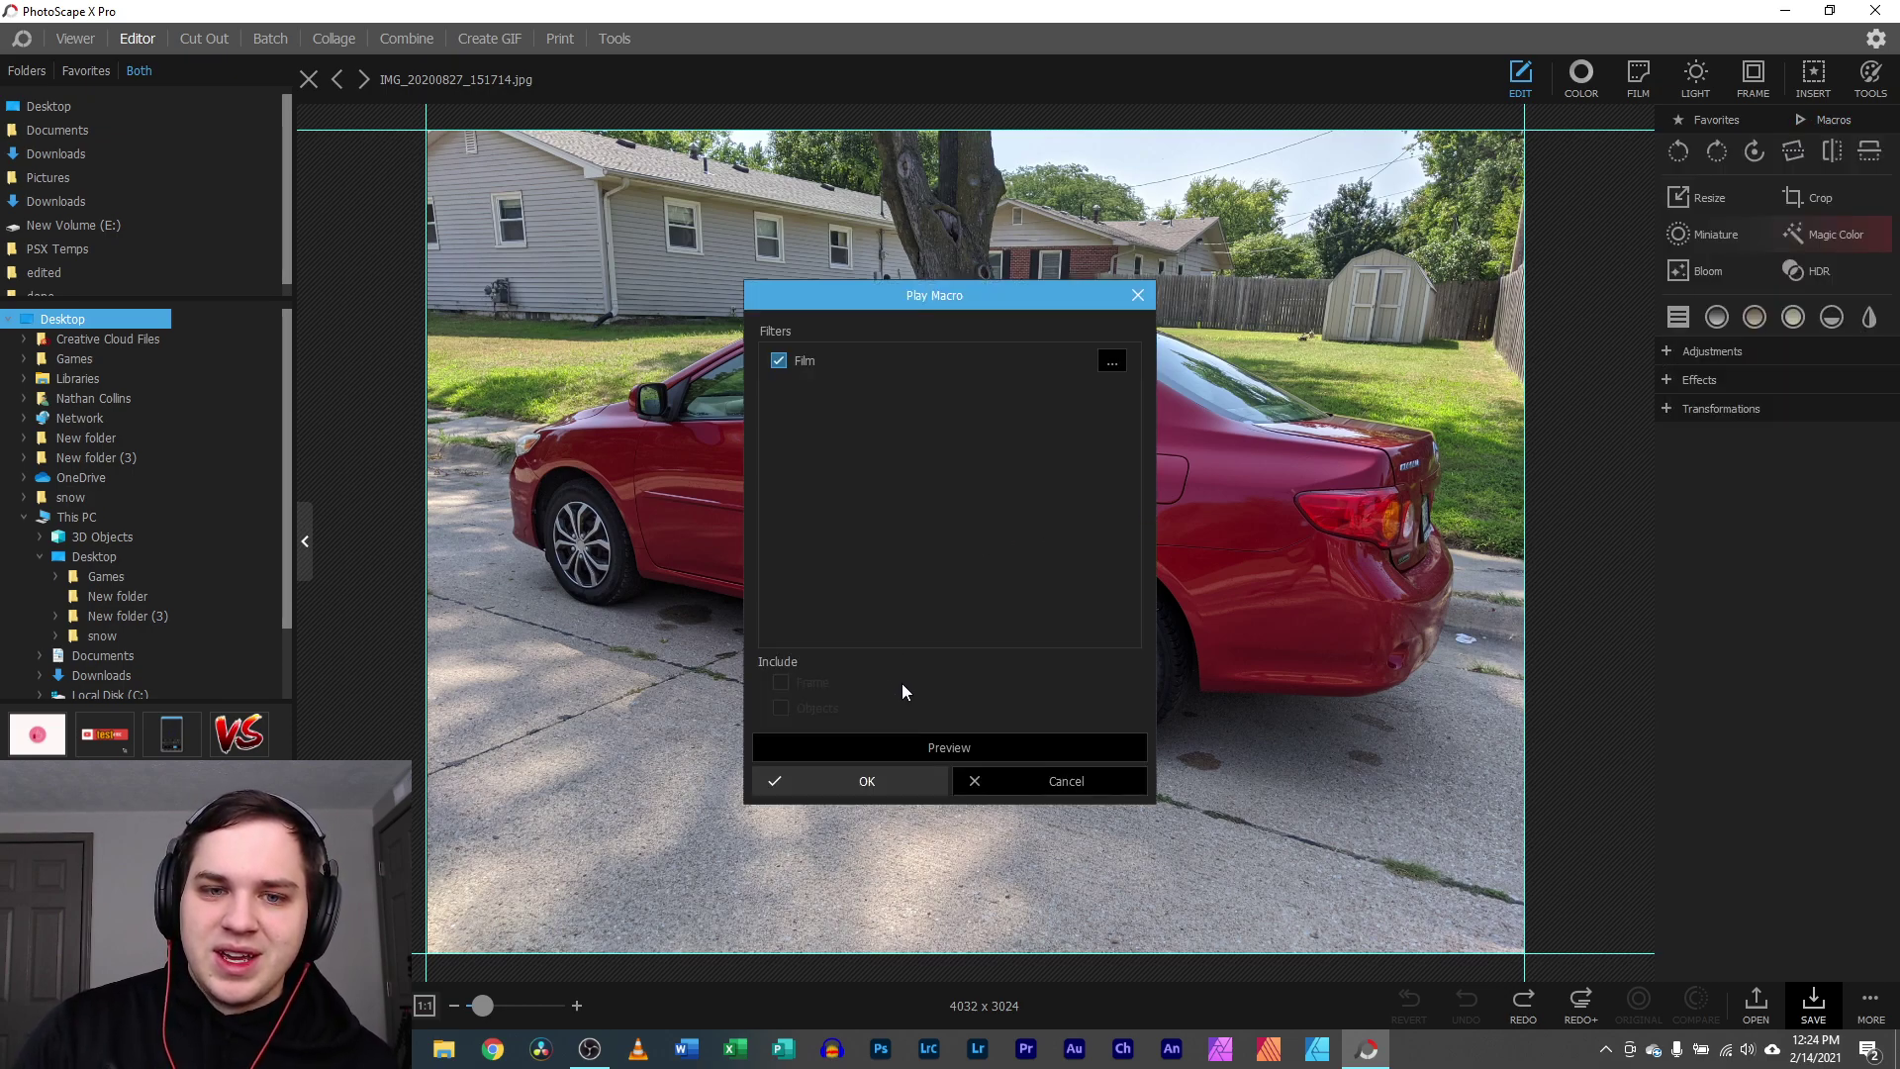
{"action": "left_click", "coordinate": [871, 779]}
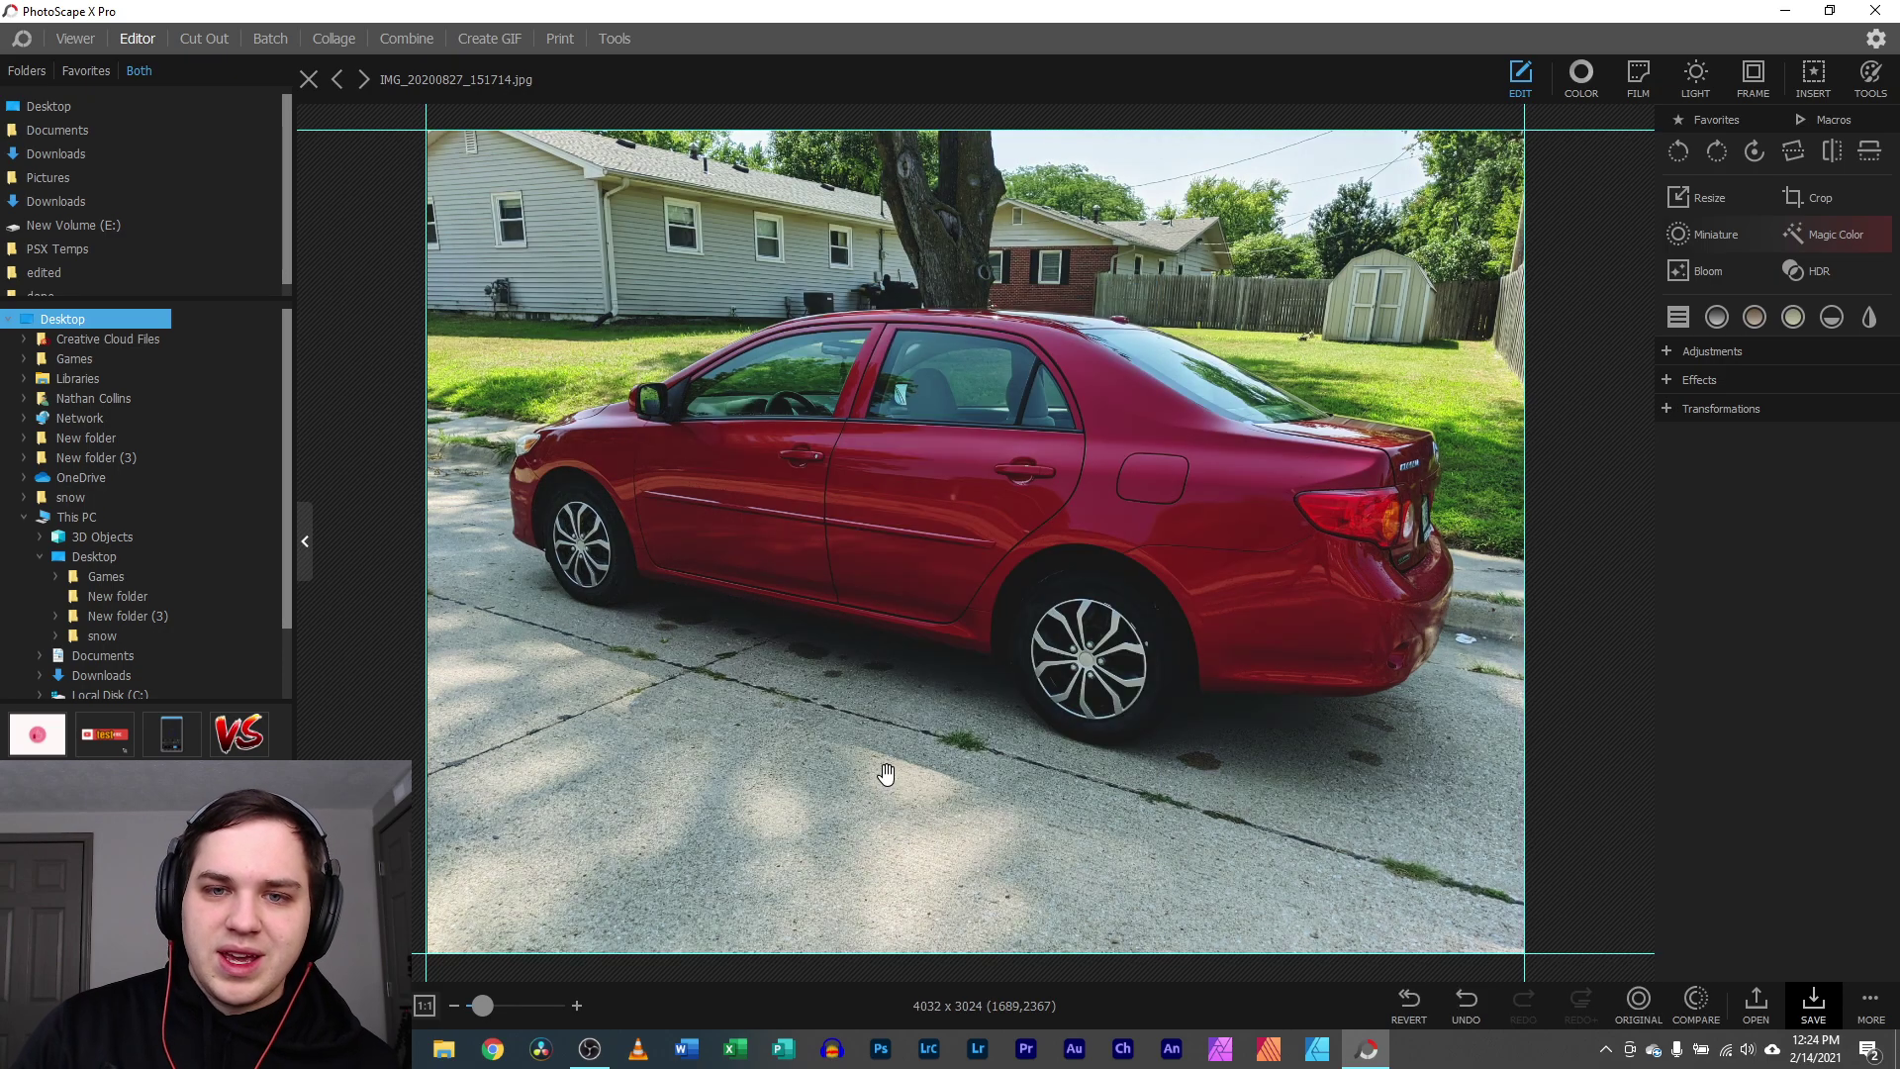
{"action": "key", "text": "ctrl+z"}
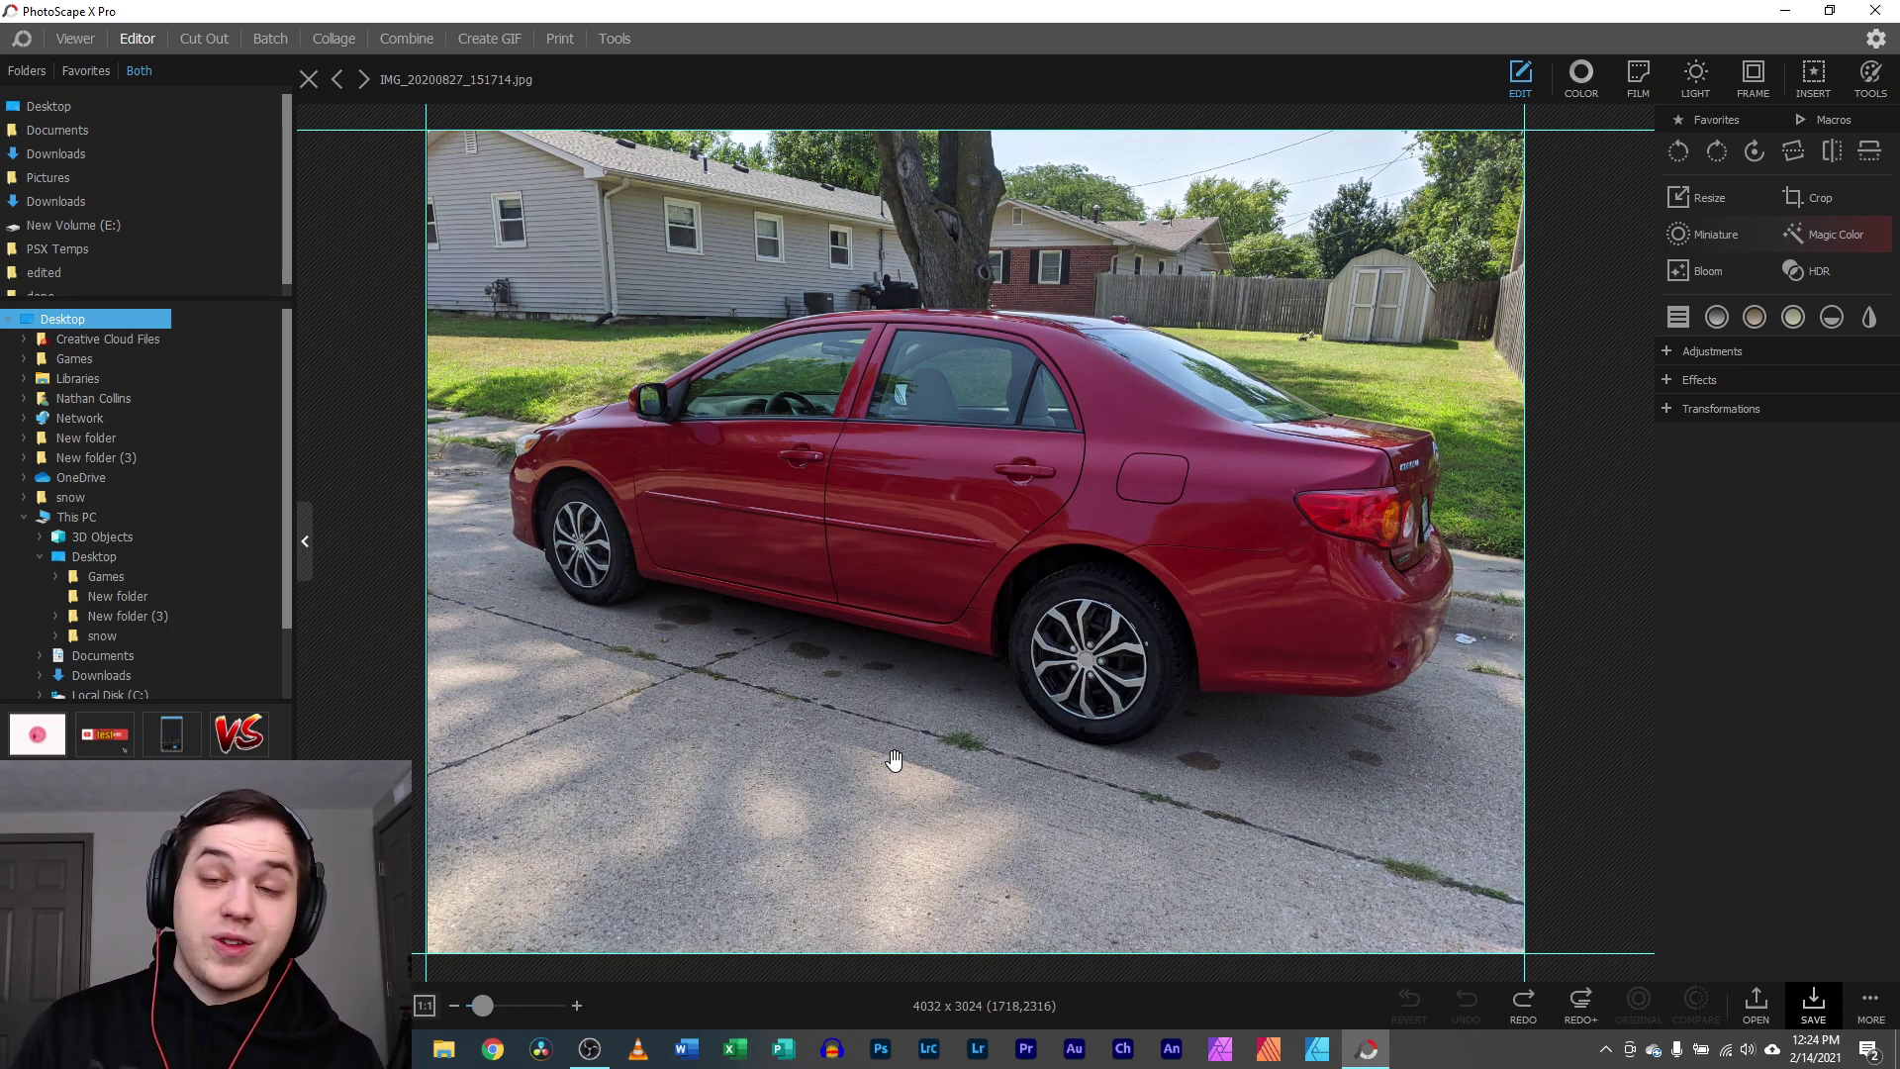
{"action": "left_click", "coordinate": [1638, 79]}
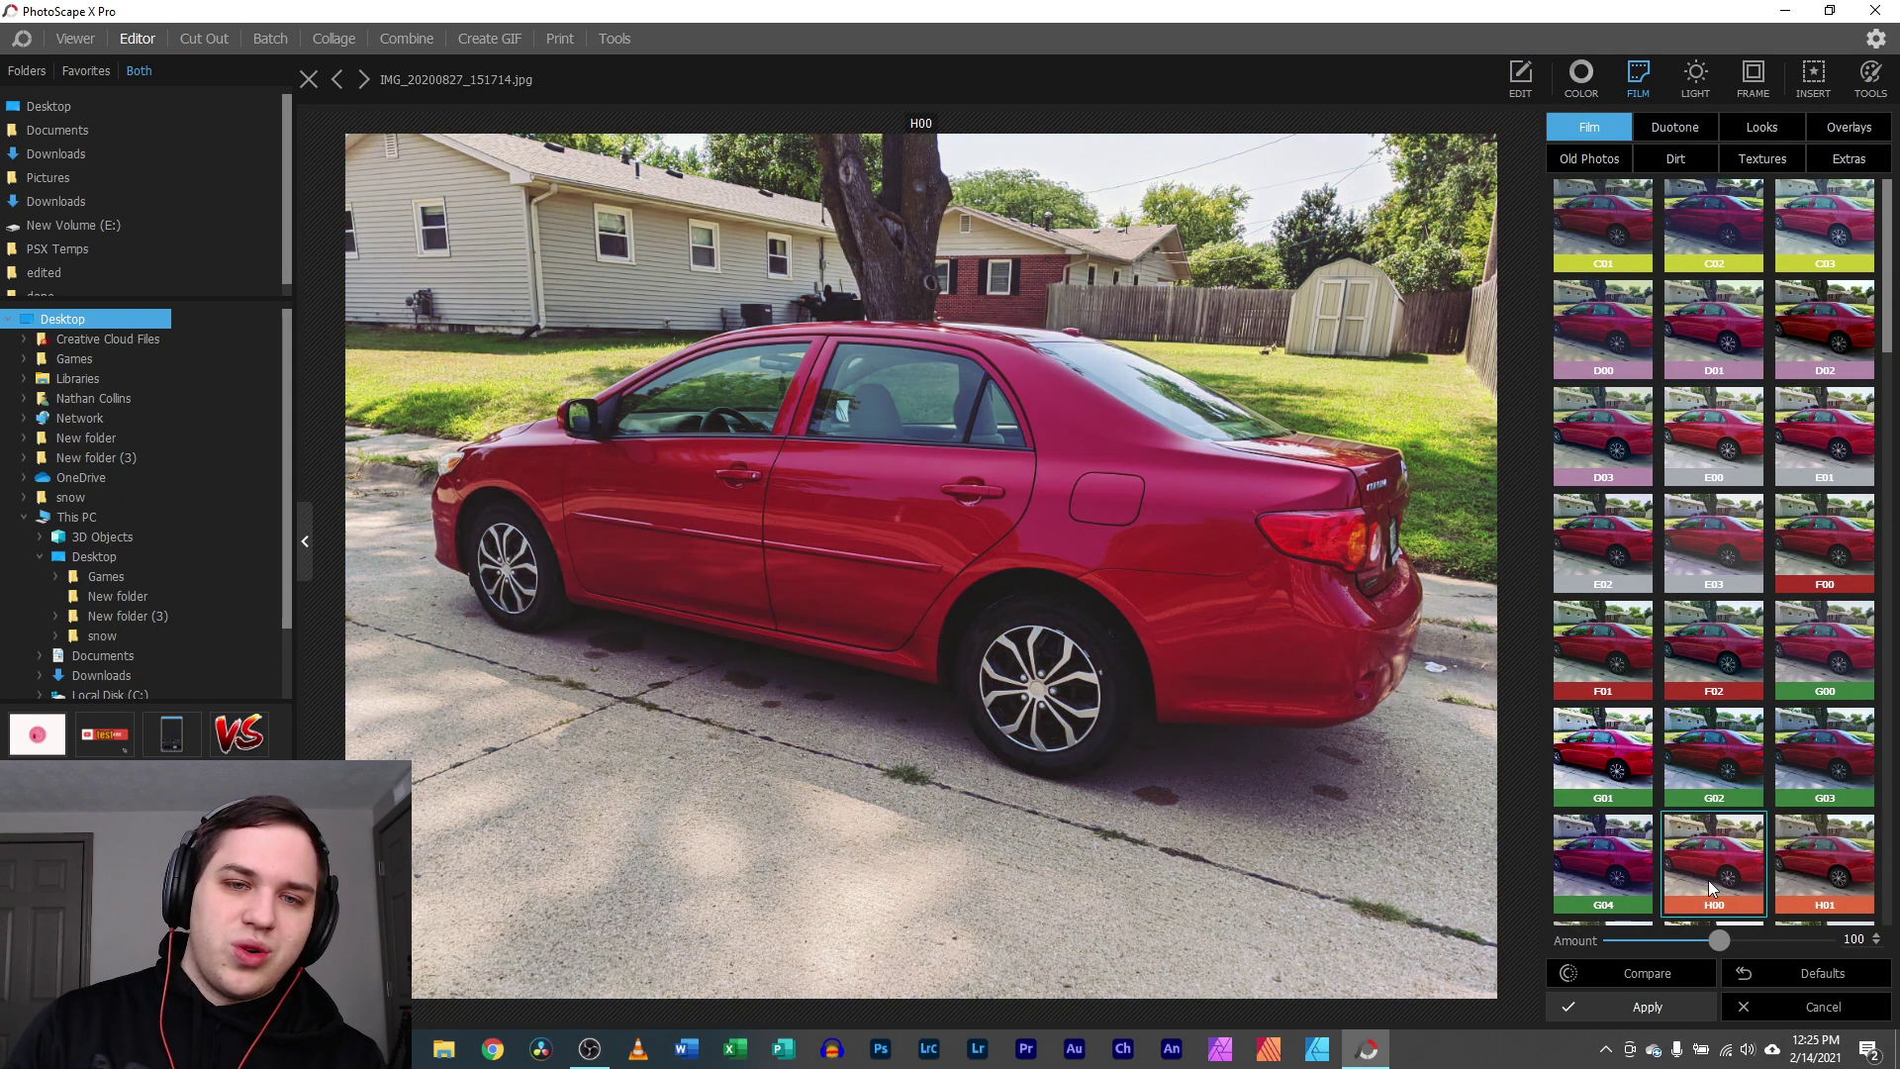
- Browse the Film preset thumbnails, previewing Primavera and then Provia on the sedan
{"action": "scroll", "coordinate": [1717, 896], "scroll_direction": "down", "scroll_amount": 1}
{"action": "scroll", "coordinate": [1736, 859], "scroll_direction": "down", "scroll_amount": 1}
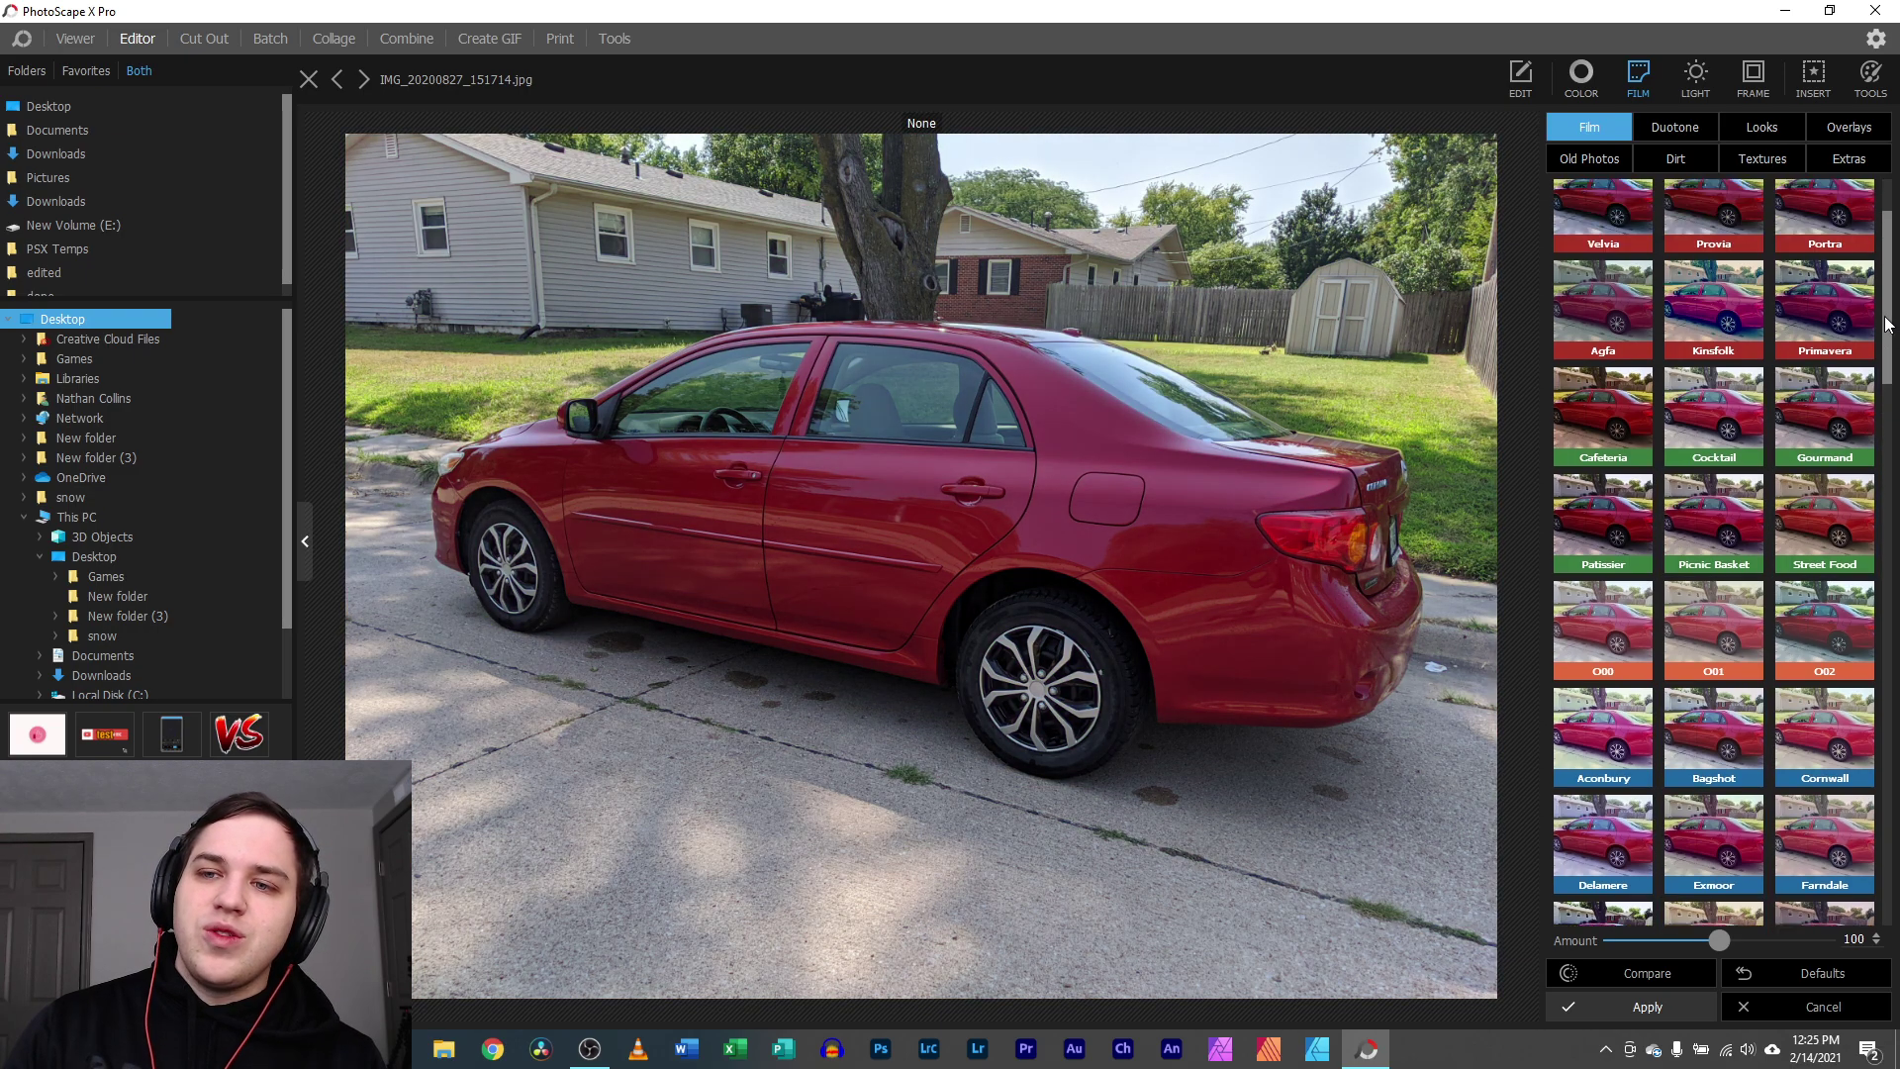
{"action": "left_click_drag", "start_coordinate": [1886, 323], "coordinate": [1883, 741]}
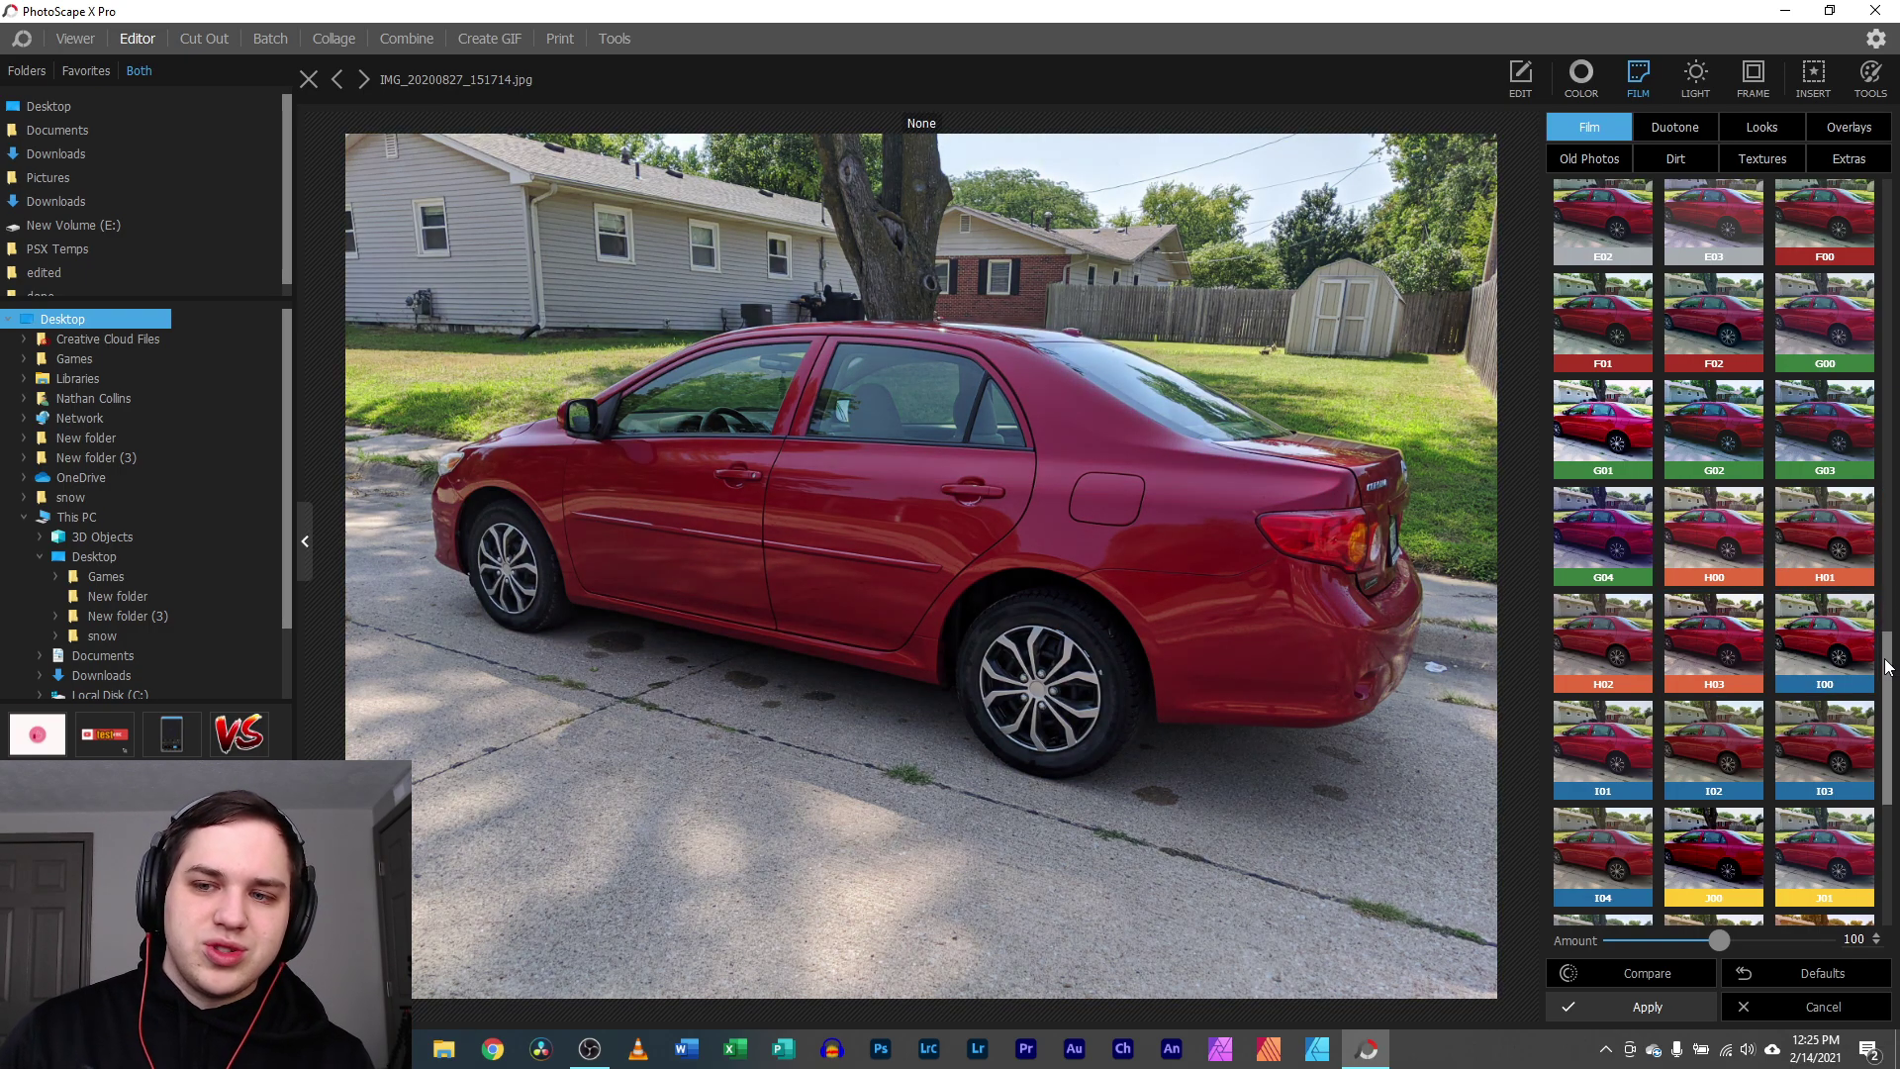
{"action": "left_click_drag", "start_coordinate": [1894, 658], "coordinate": [1895, 174]}
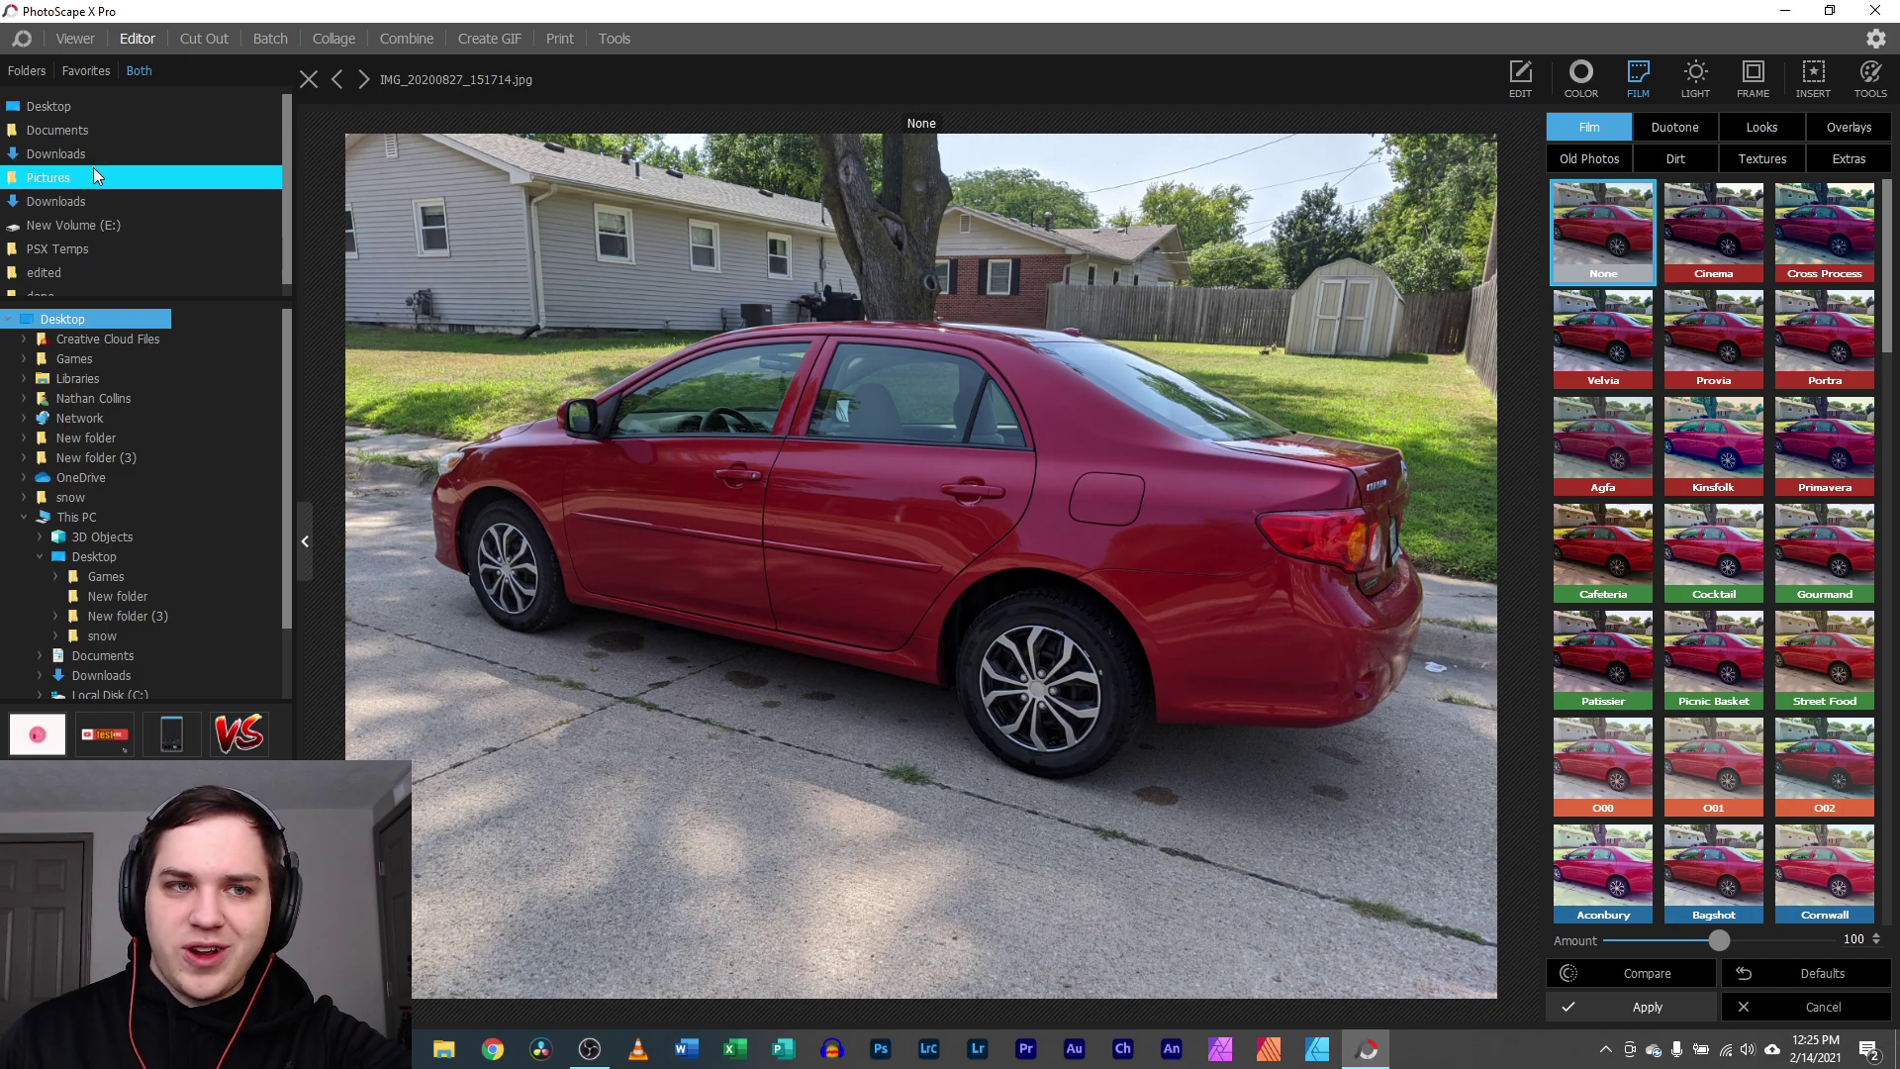
- Switch the side panel through the Folders, Favorites and Both views
{"action": "left_click", "coordinate": [26, 72]}
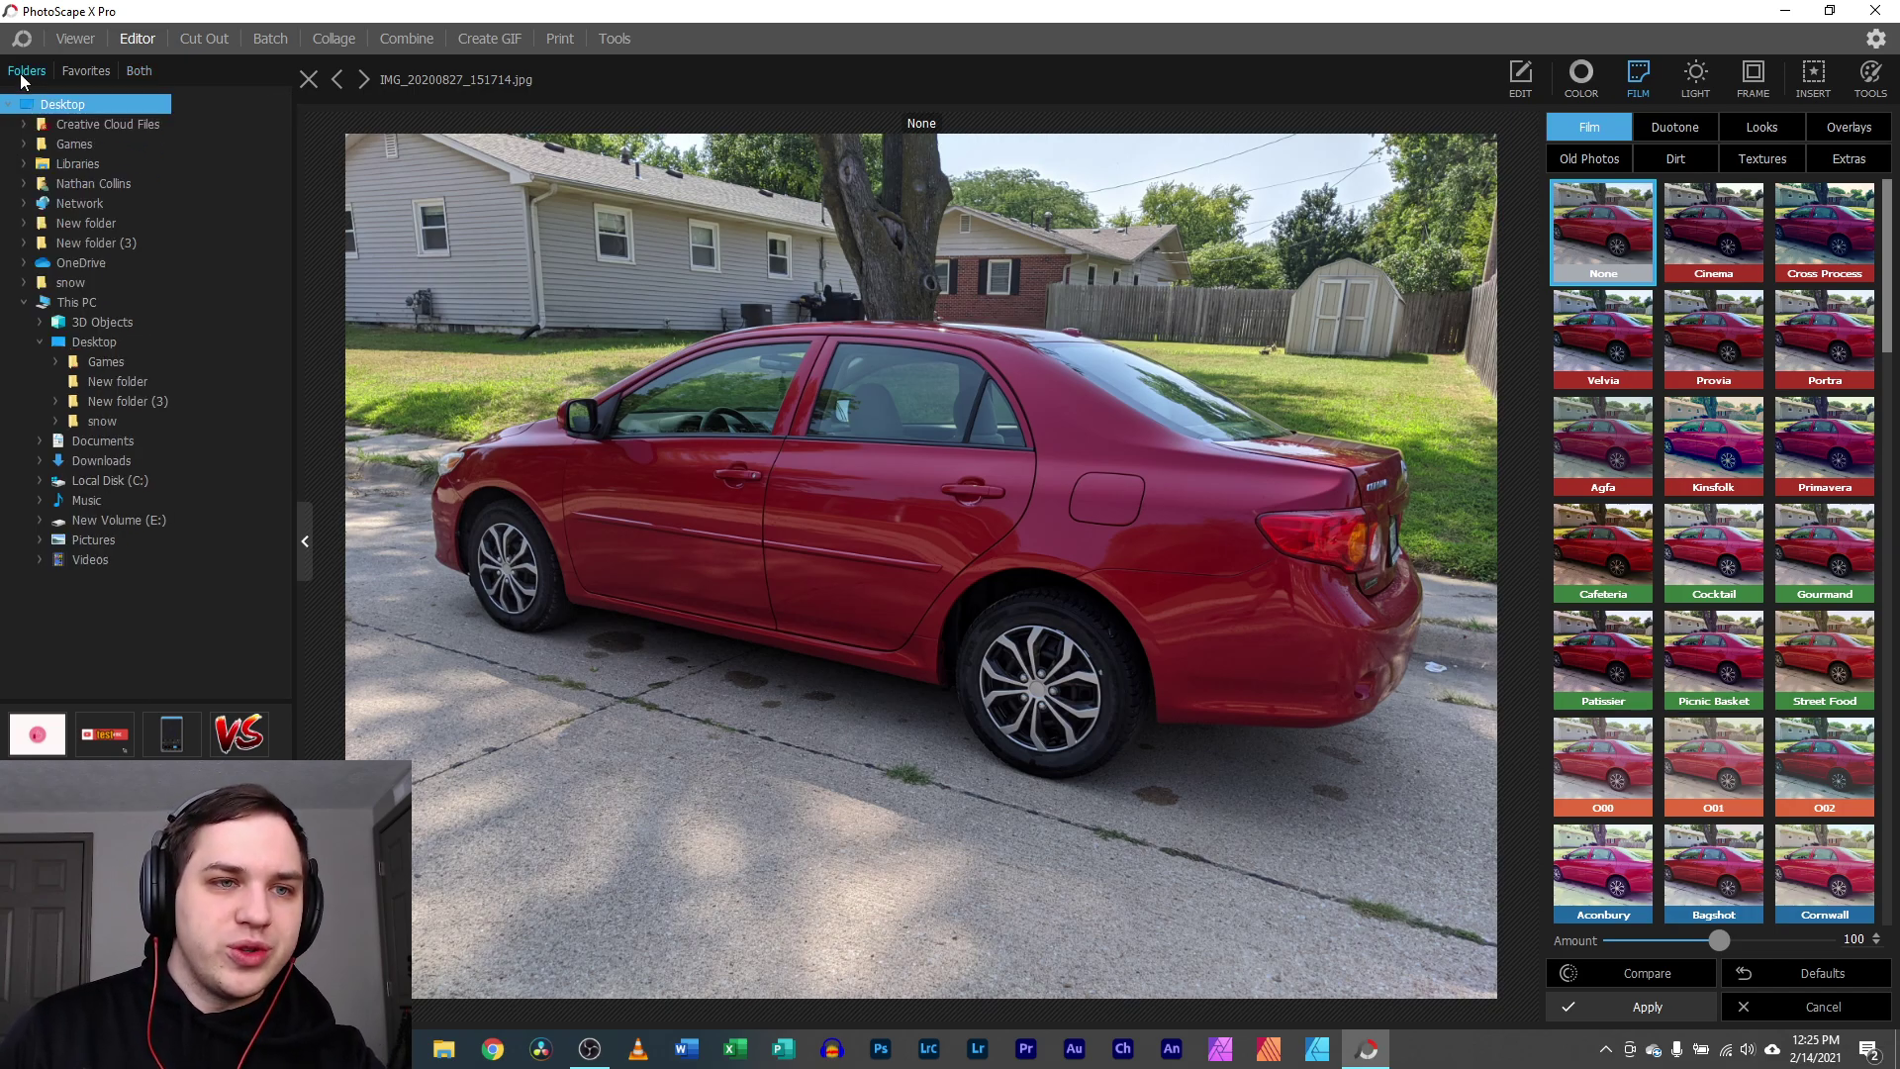
{"action": "left_click", "coordinate": [72, 74]}
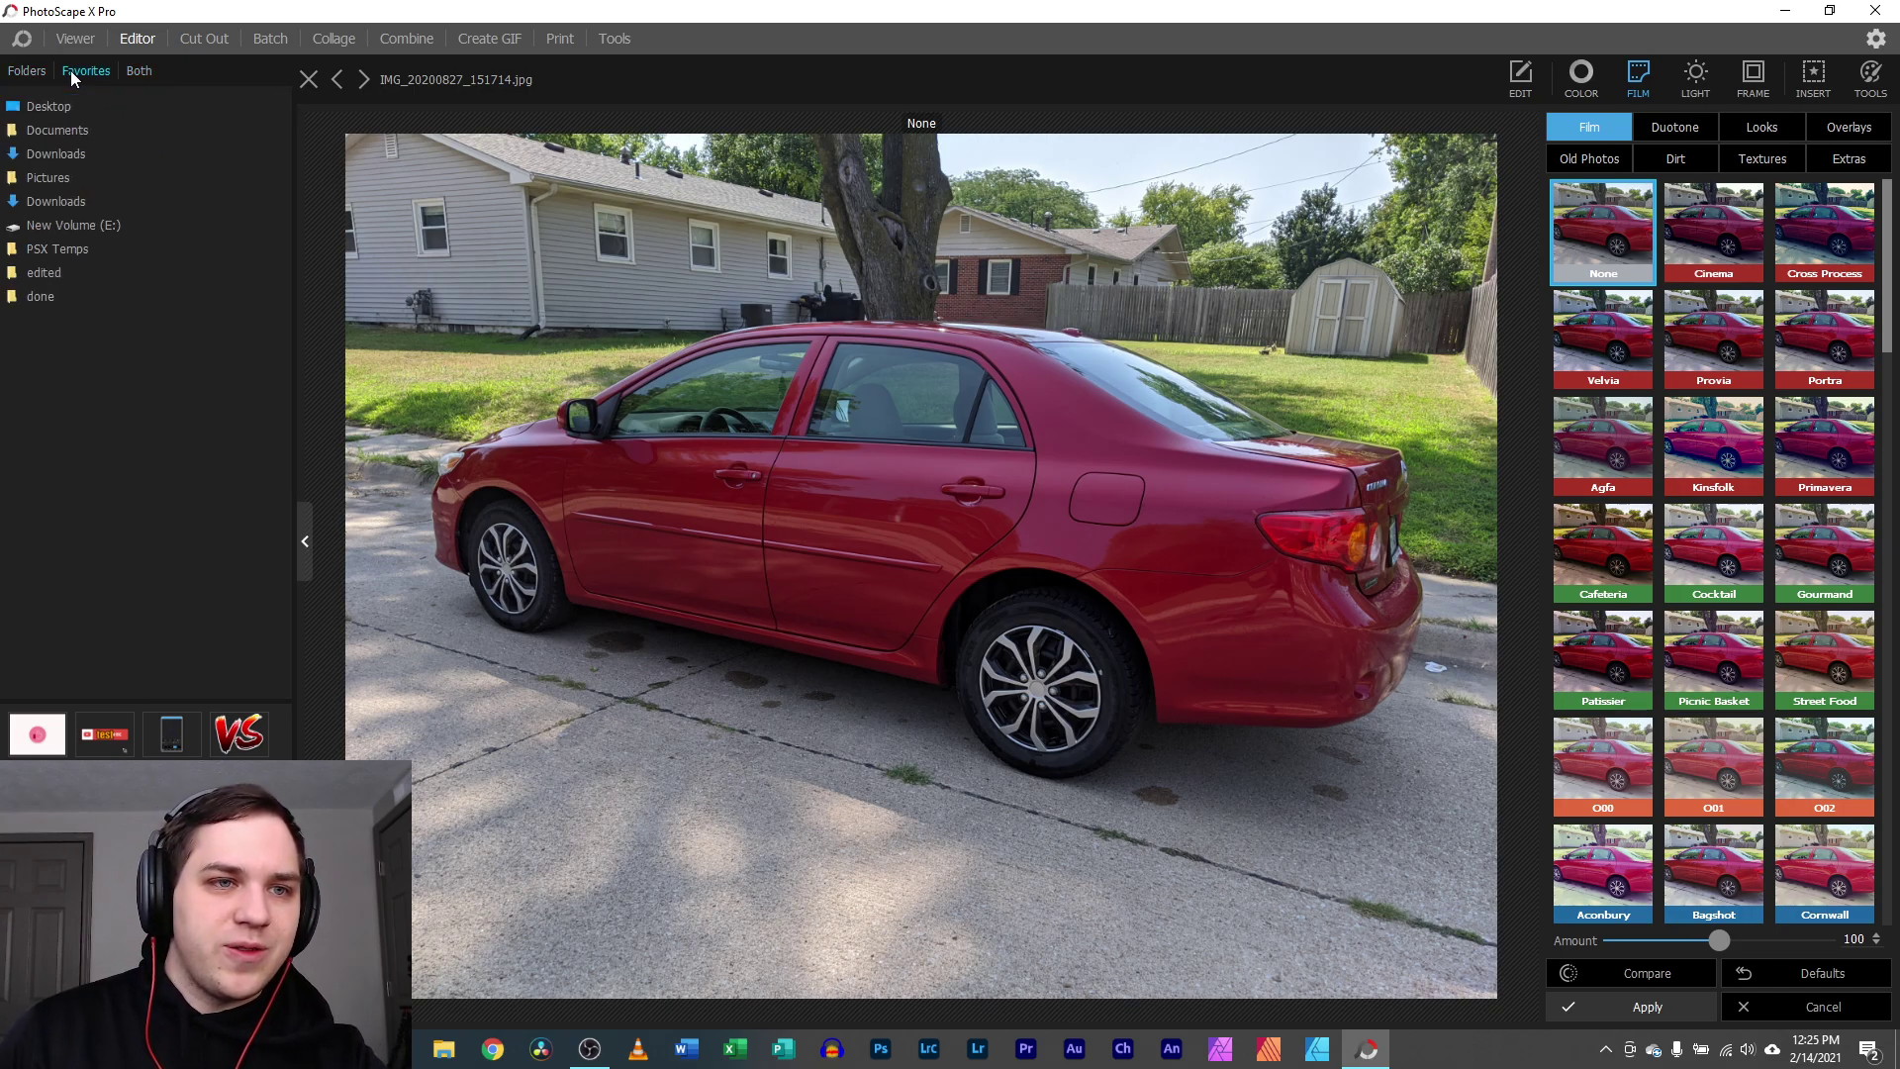
{"action": "left_click", "coordinate": [132, 71]}
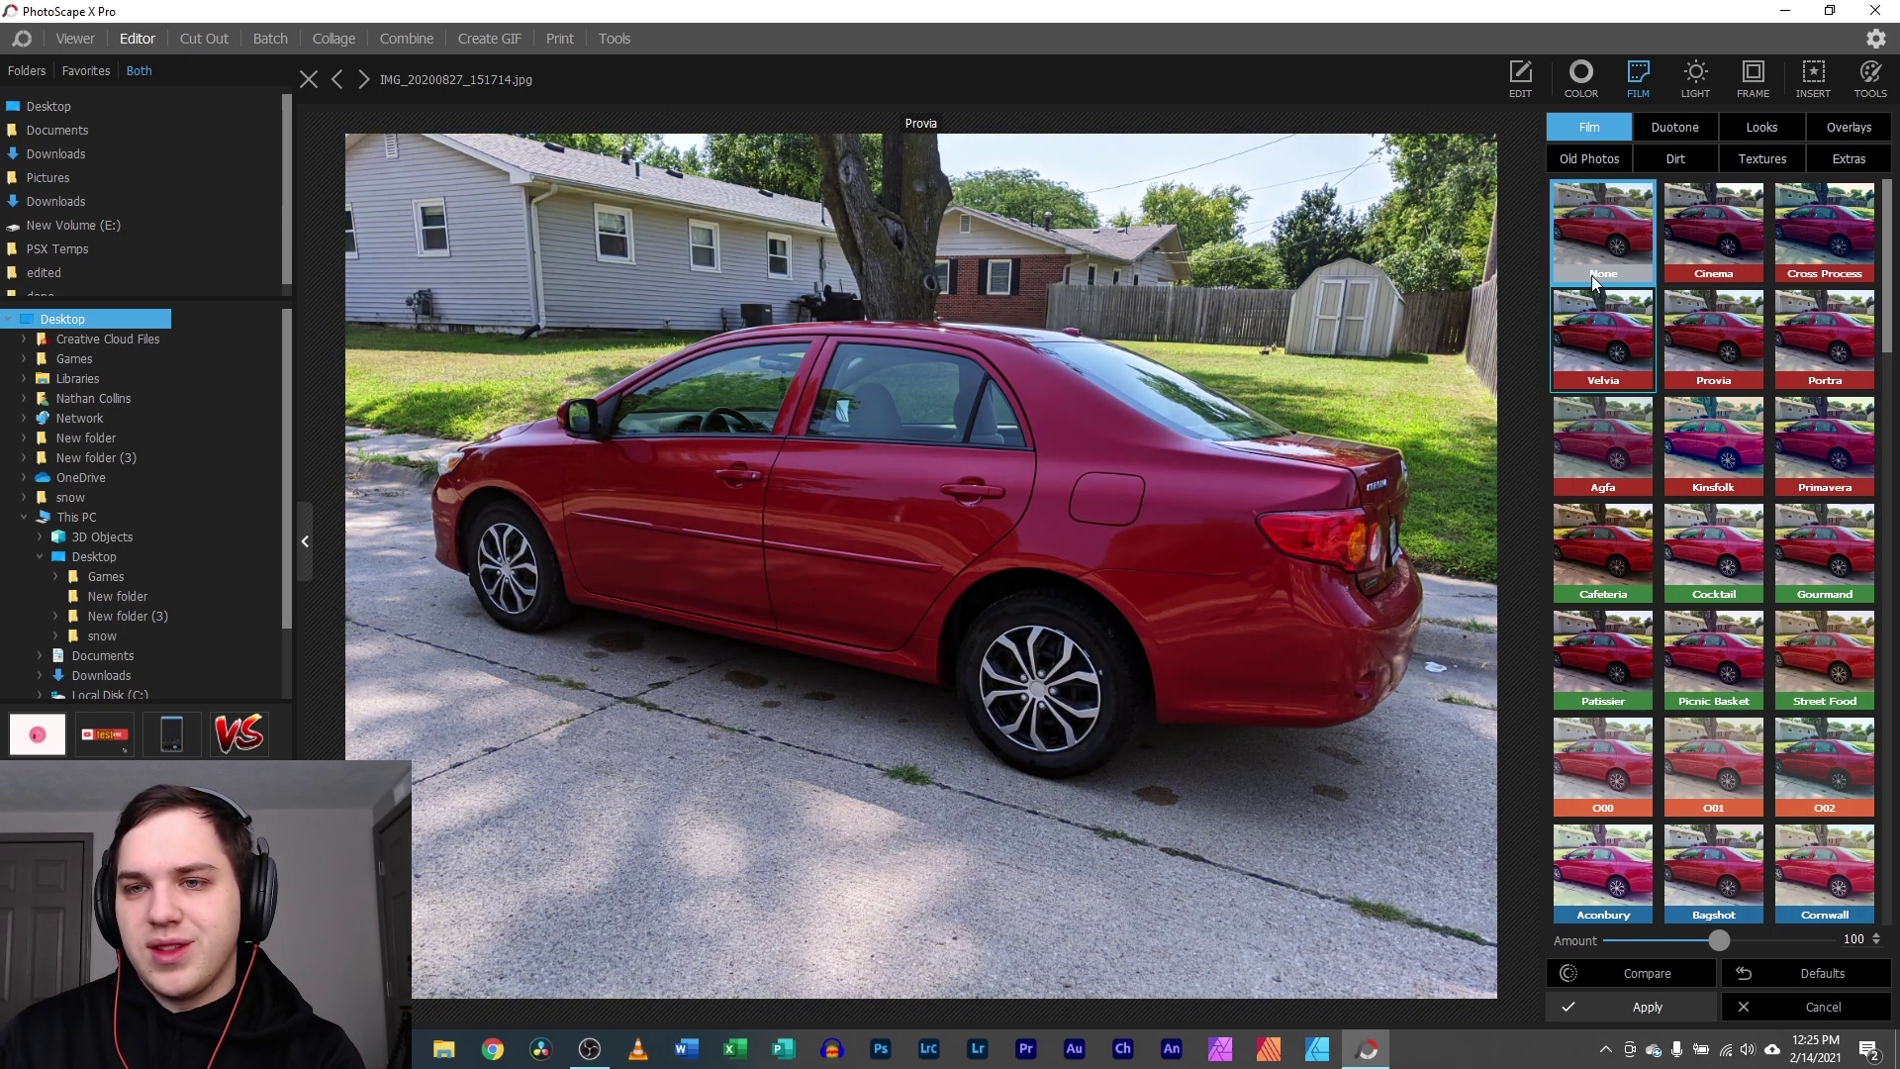
- Cancel the Film panel without a preset, then reopen the Film presets on the sedan
{"action": "key", "text": "Escape"}
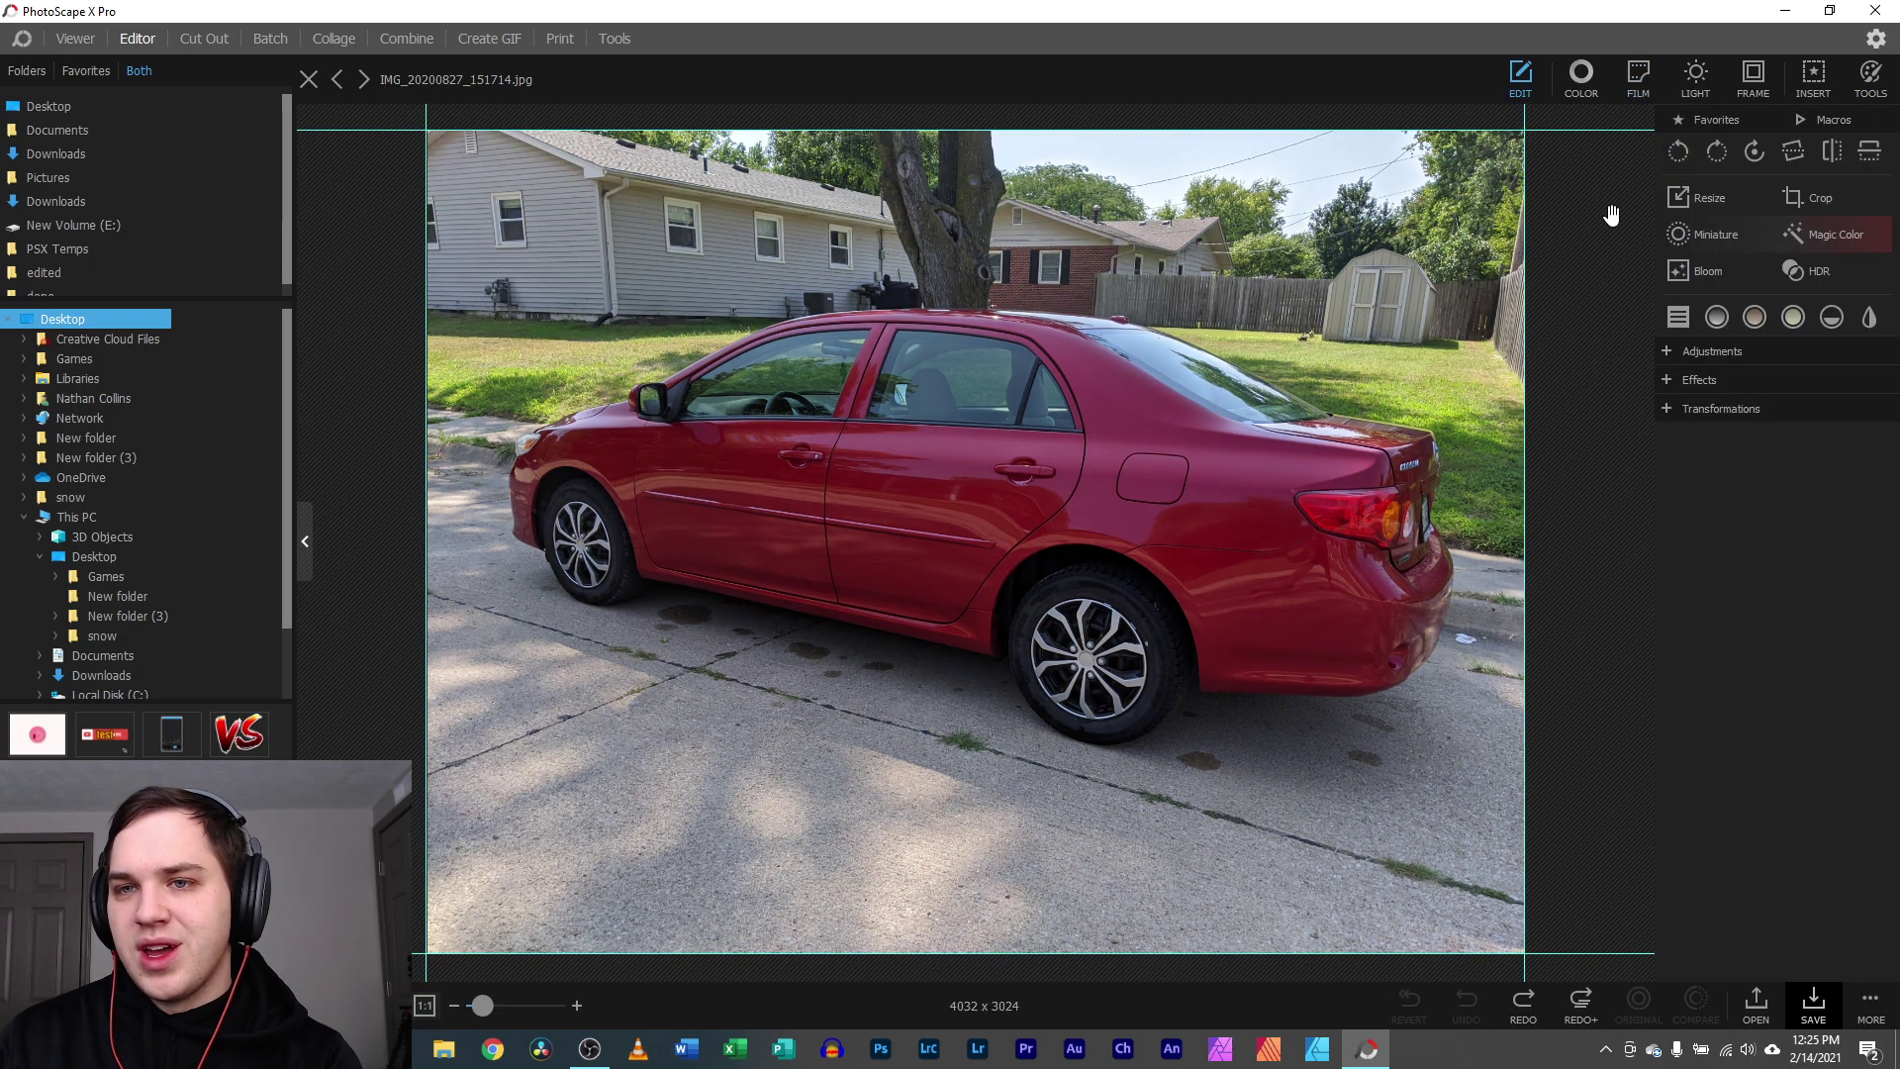
{"action": "left_click", "coordinate": [1639, 83]}
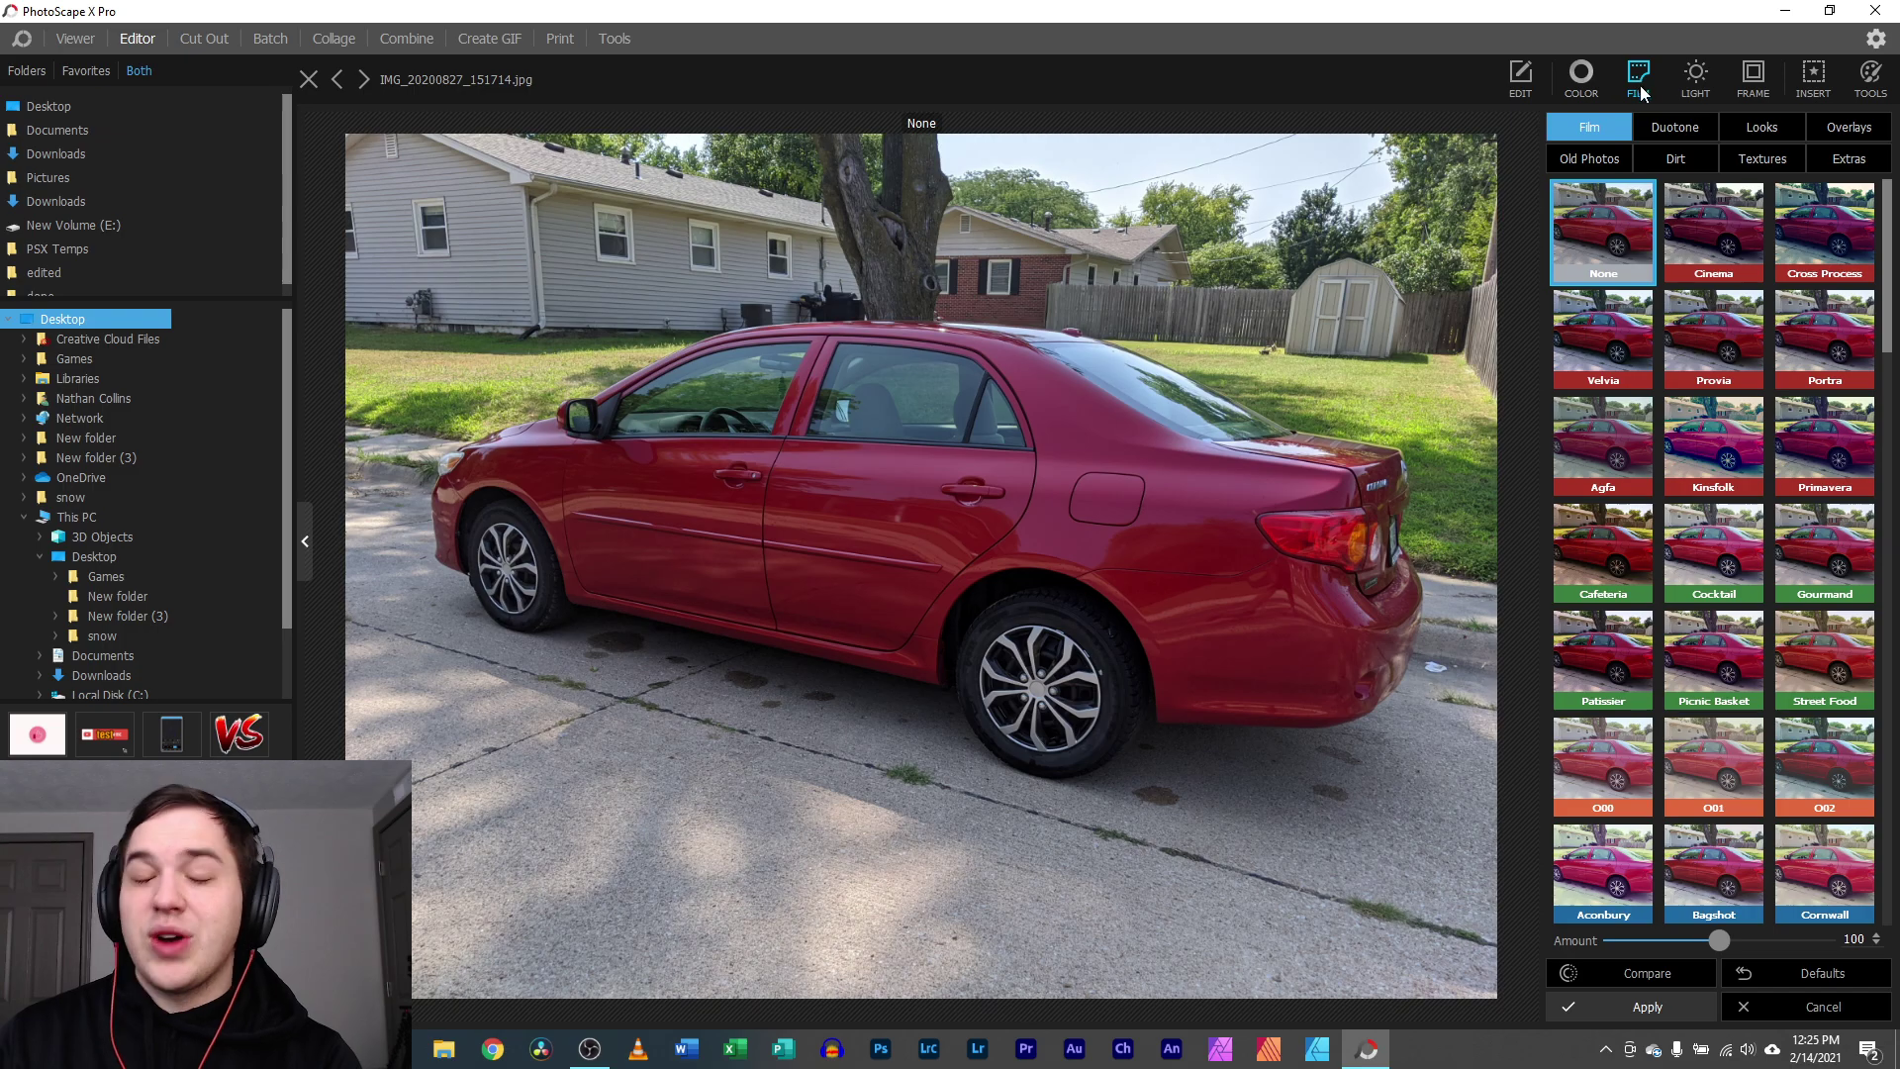